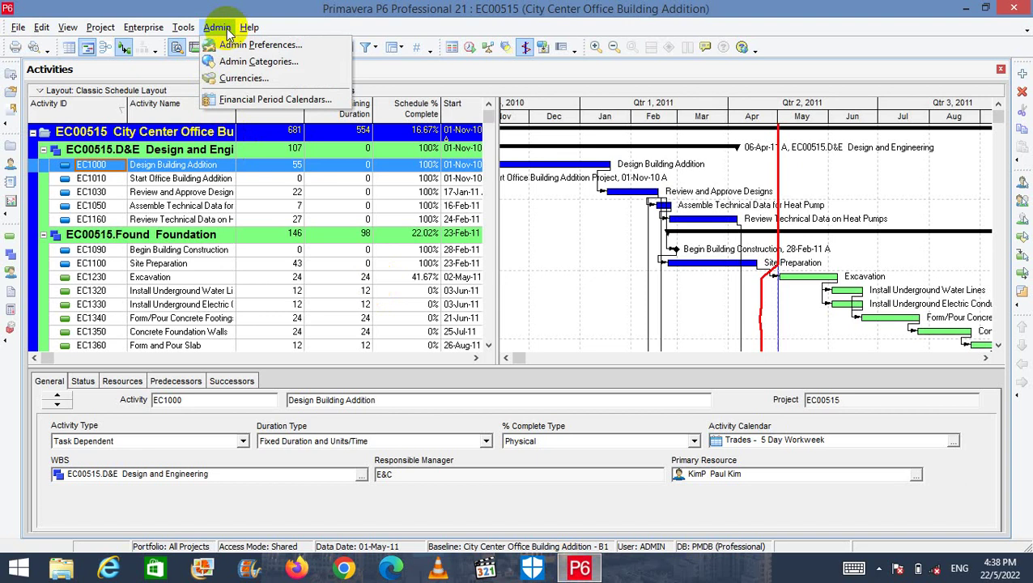
Open the admin preferences and set the first day of the week for calendars to Saturday.
left_click(255, 45)
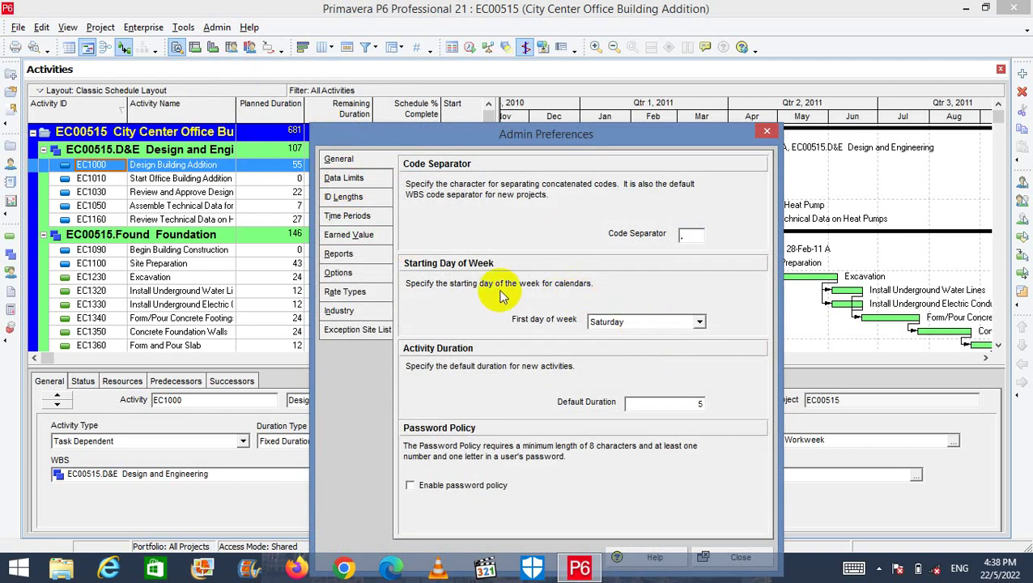
left_click(699, 324)
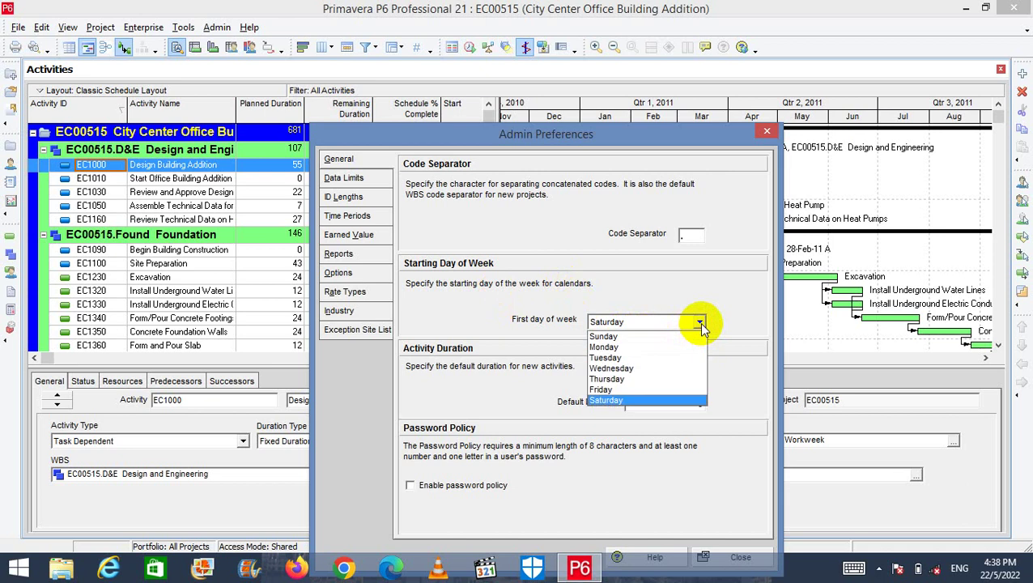
left_click(672, 400)
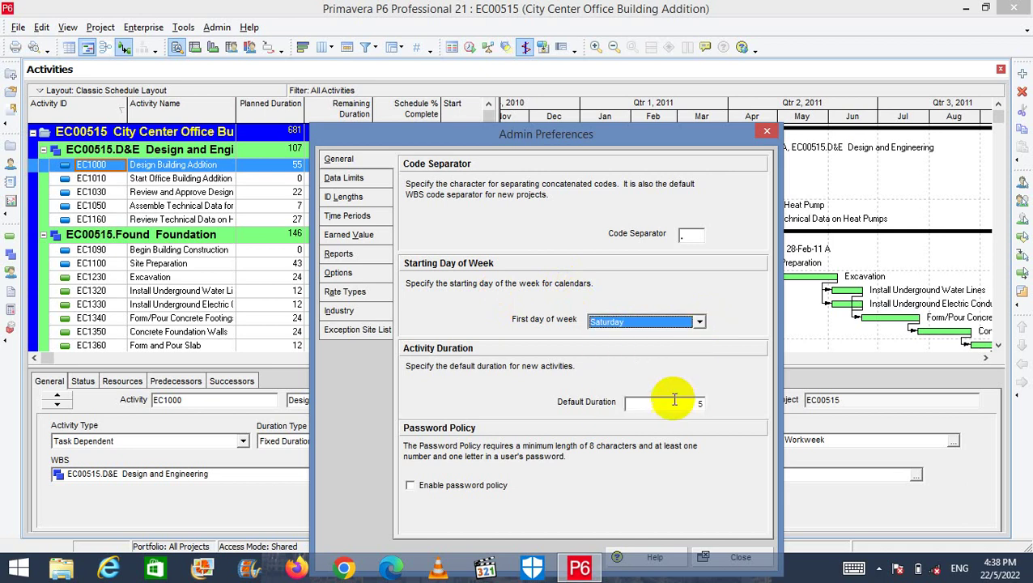
left_click(700, 323)
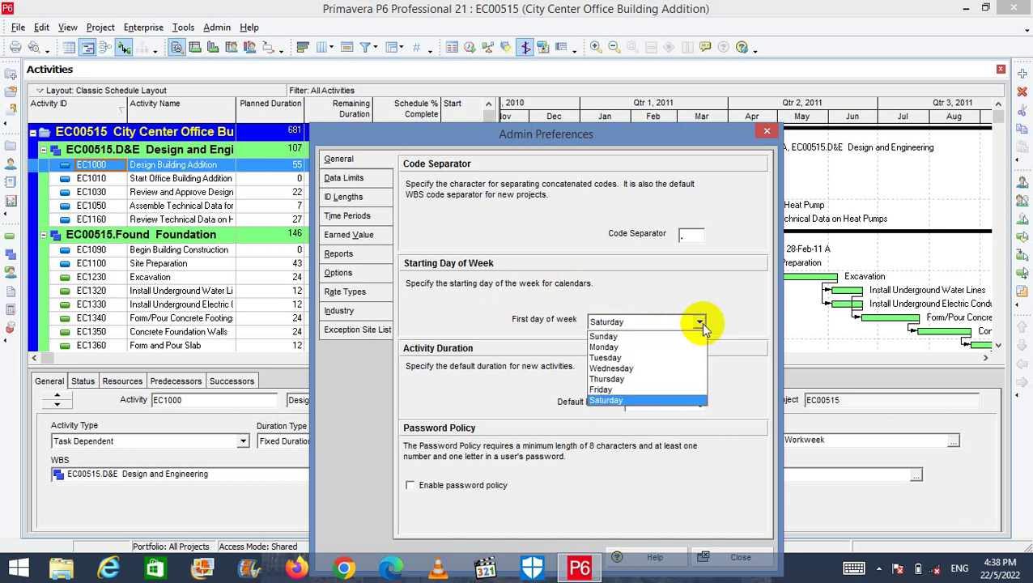
left_click(660, 357)
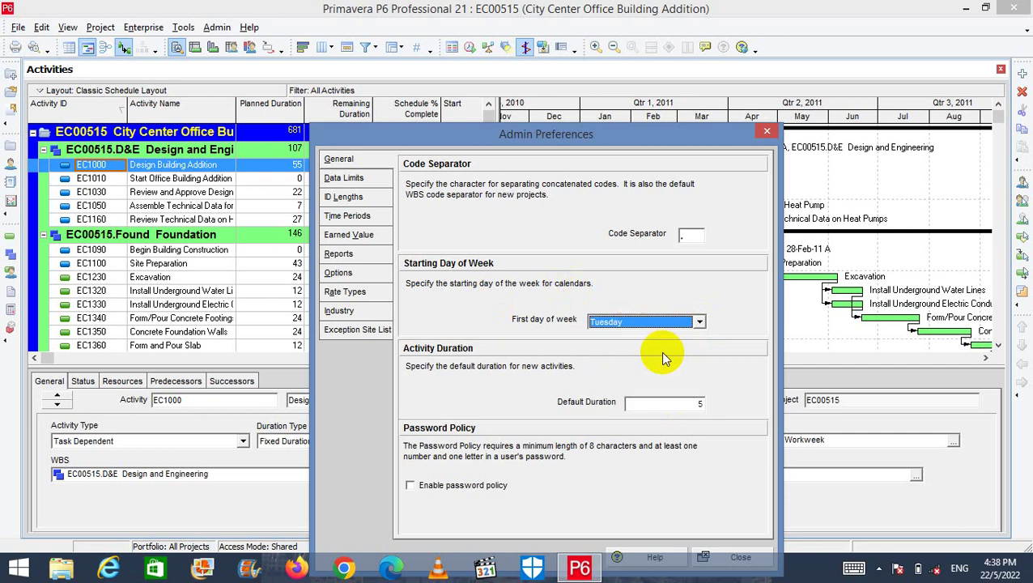
left_click(695, 323)
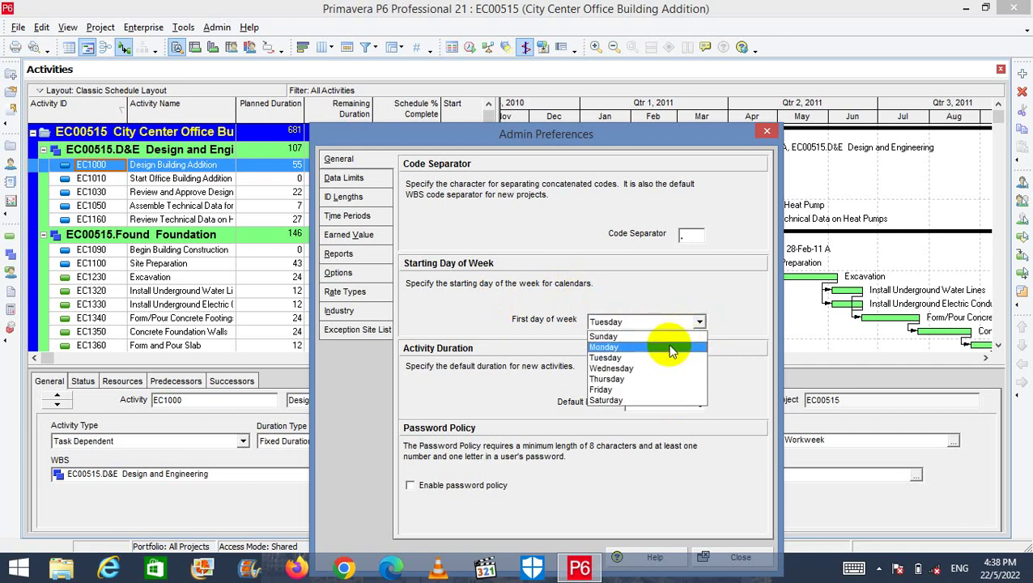
left_click(663, 400)
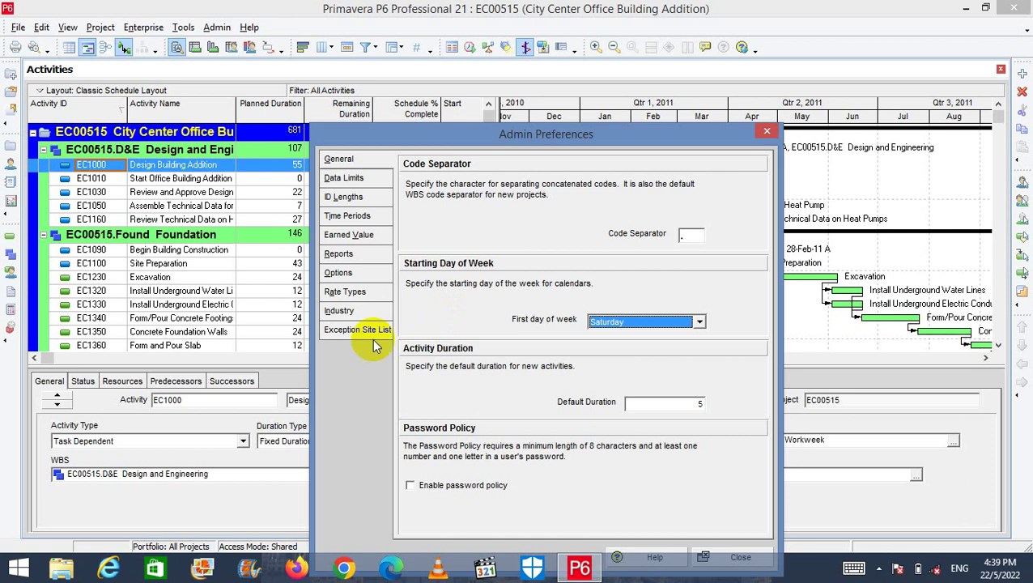
Review the industry, rate type, exception site list, earned value and time period pages of the admin preferences.
left_click(339, 311)
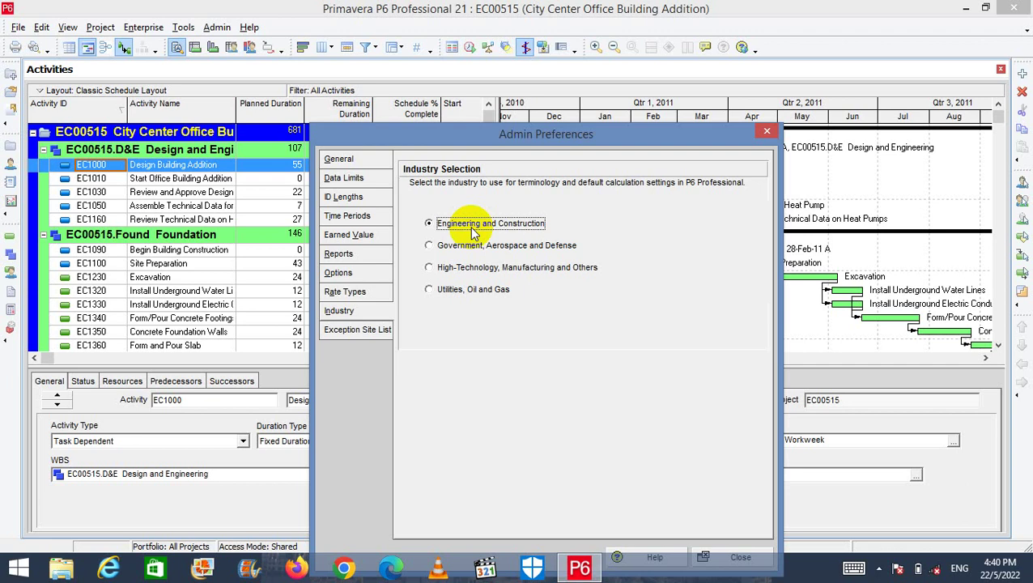
left_click(344, 290)
left_click(359, 330)
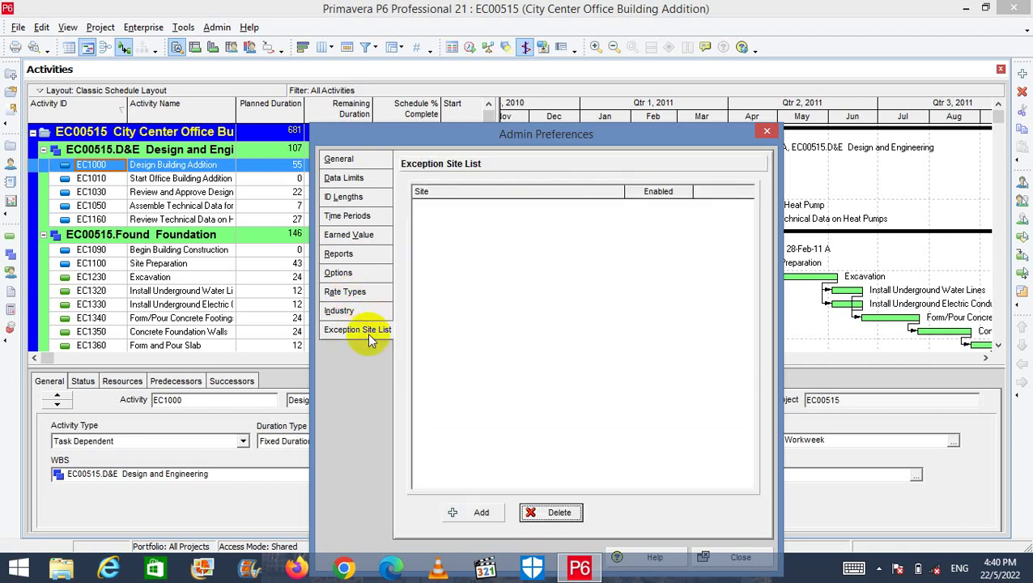
left_click(333, 235)
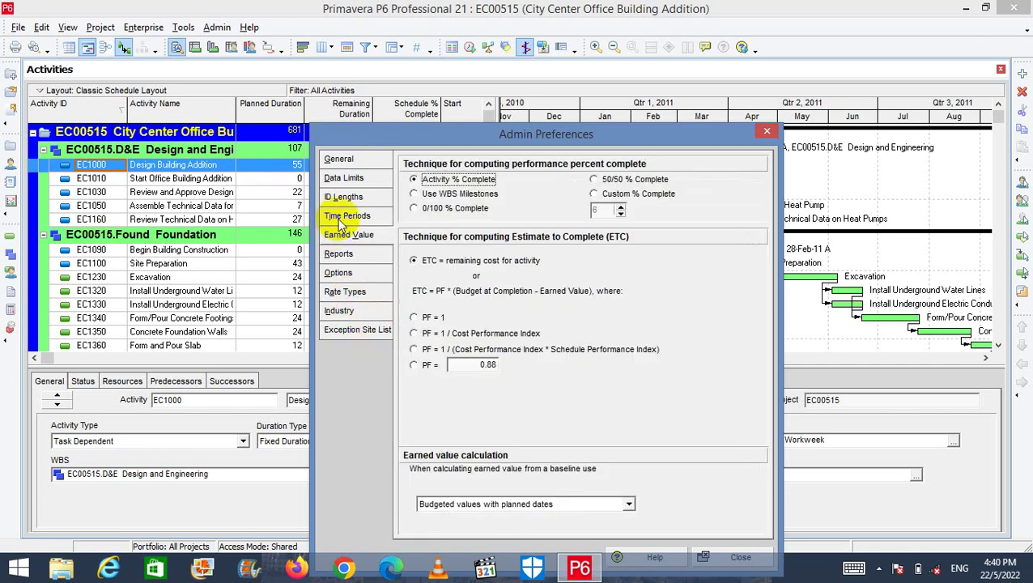
left_click(339, 217)
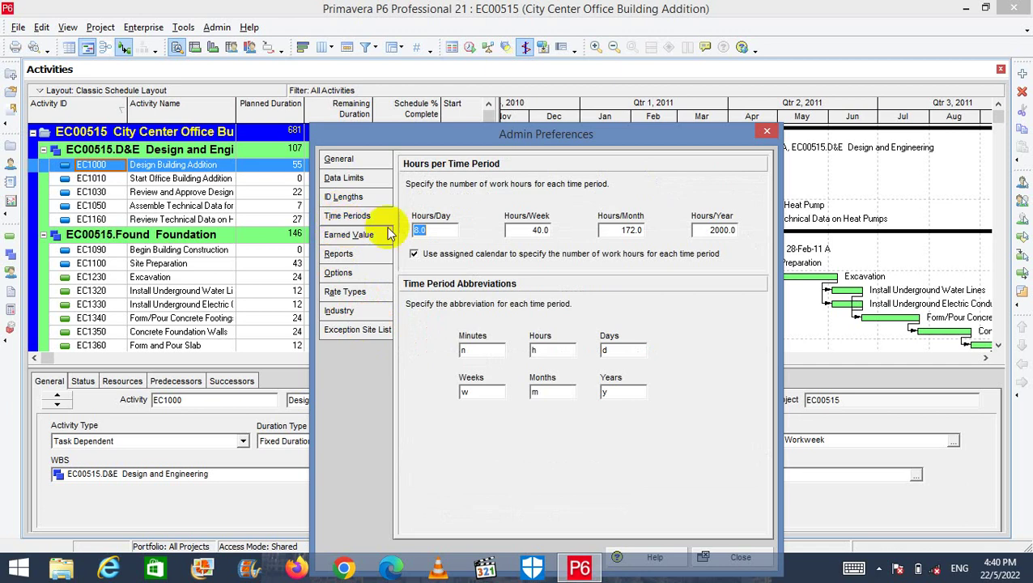
left_click(354, 315)
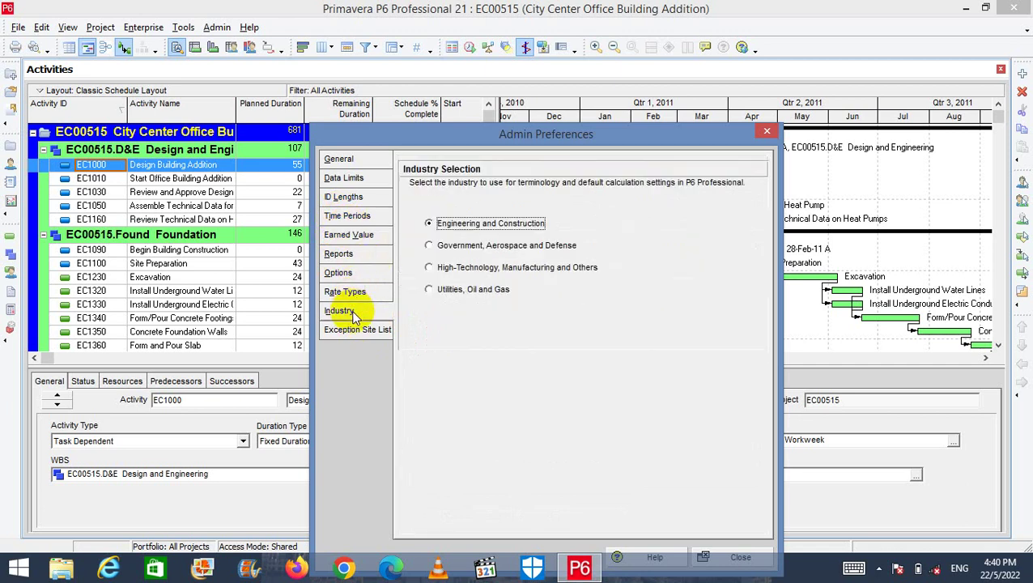
left_click(356, 235)
left_click(357, 217)
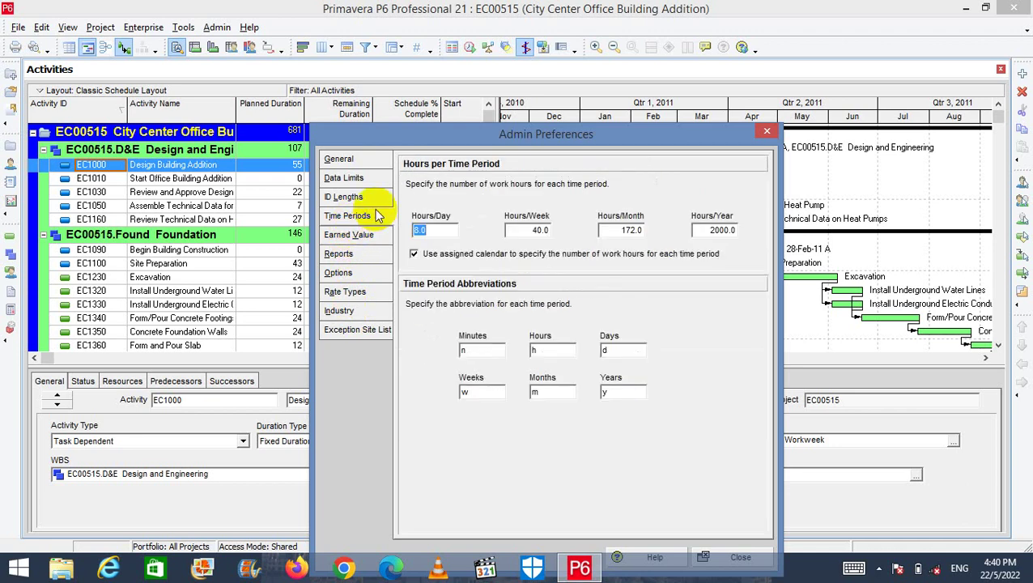
Examine the work hours per time period and the time period abbreviations, and close the admin preferences.
left_click(436, 232)
left_click(436, 231)
left_click_drag(436, 231, 413, 231)
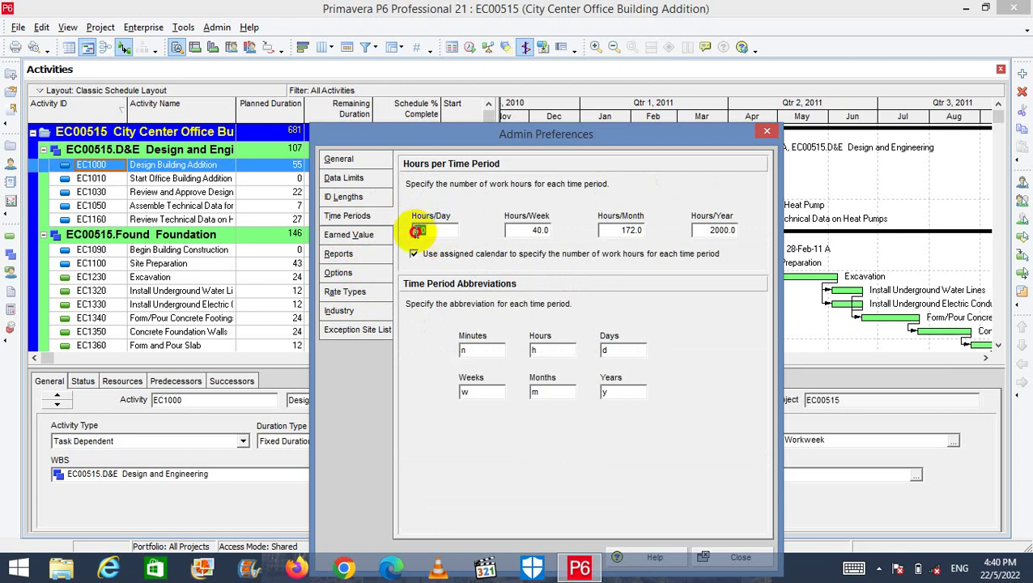
left_click(532, 230)
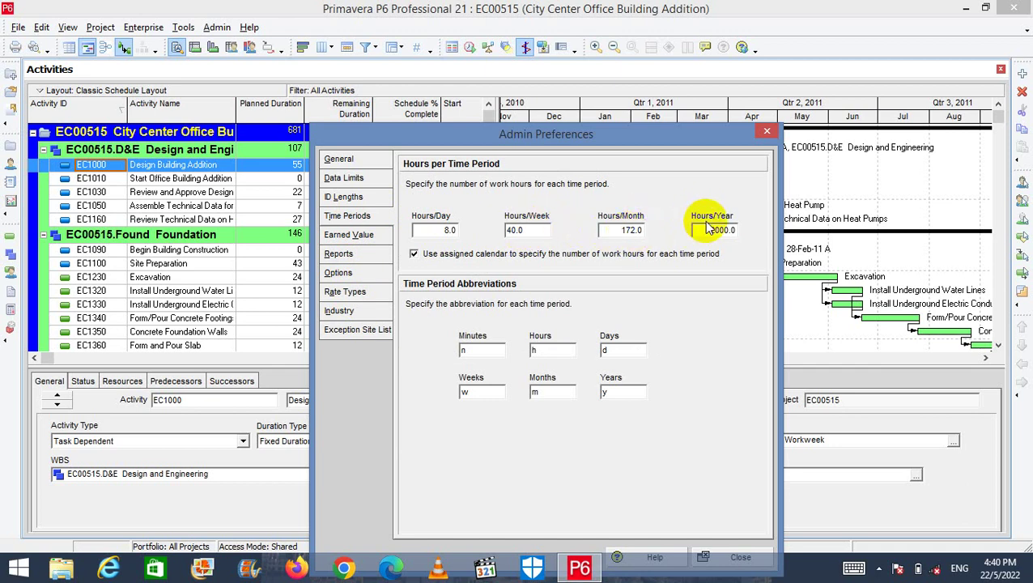
left_click(471, 348)
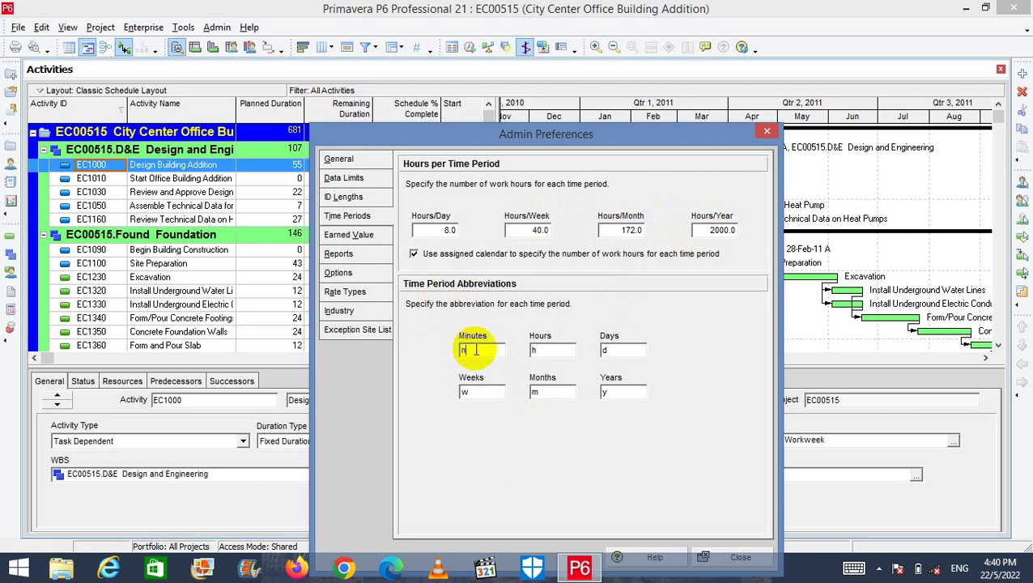
left_click(541, 349)
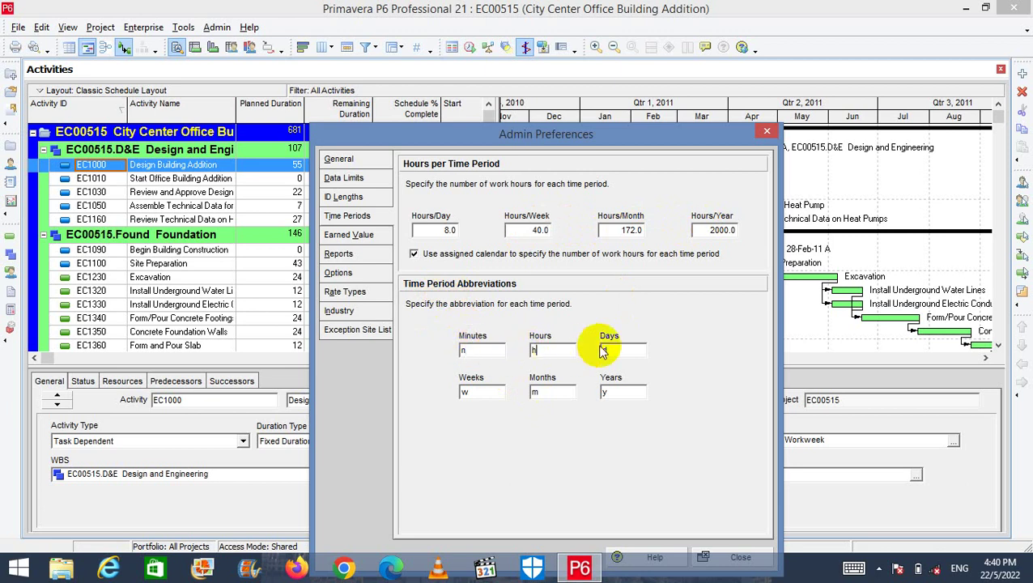
left_click(499, 393)
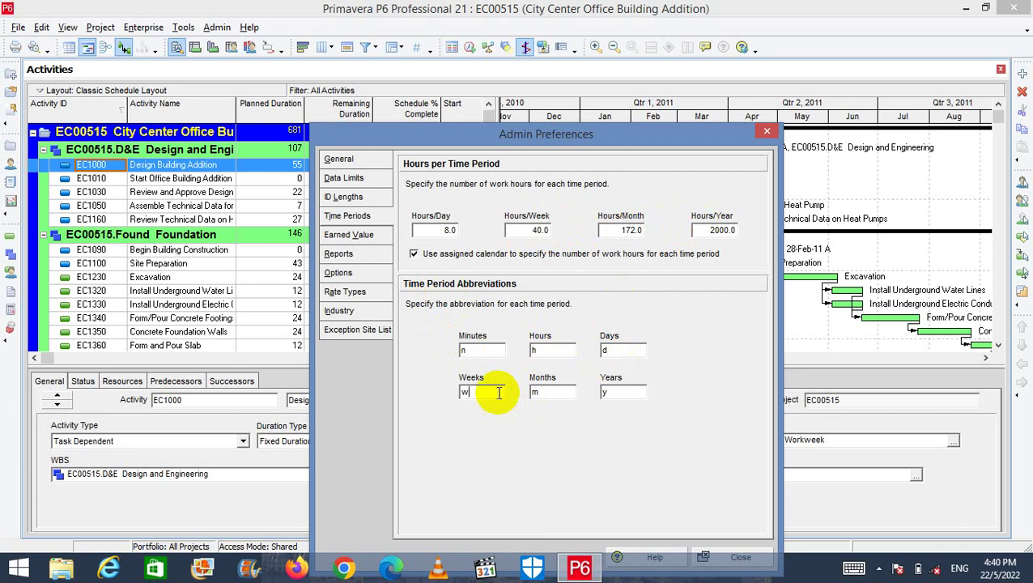
left_click(541, 392)
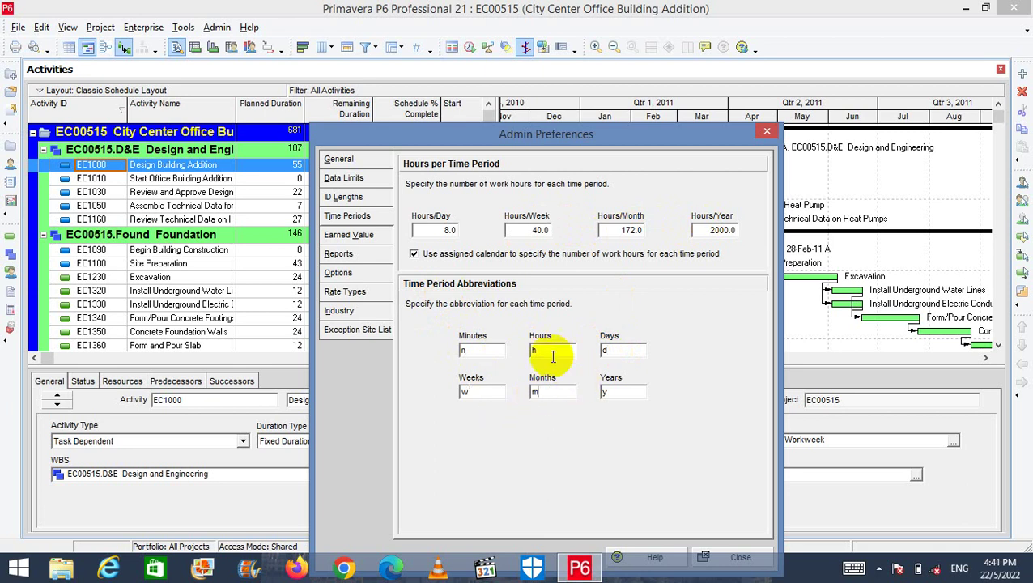
left_click(622, 394)
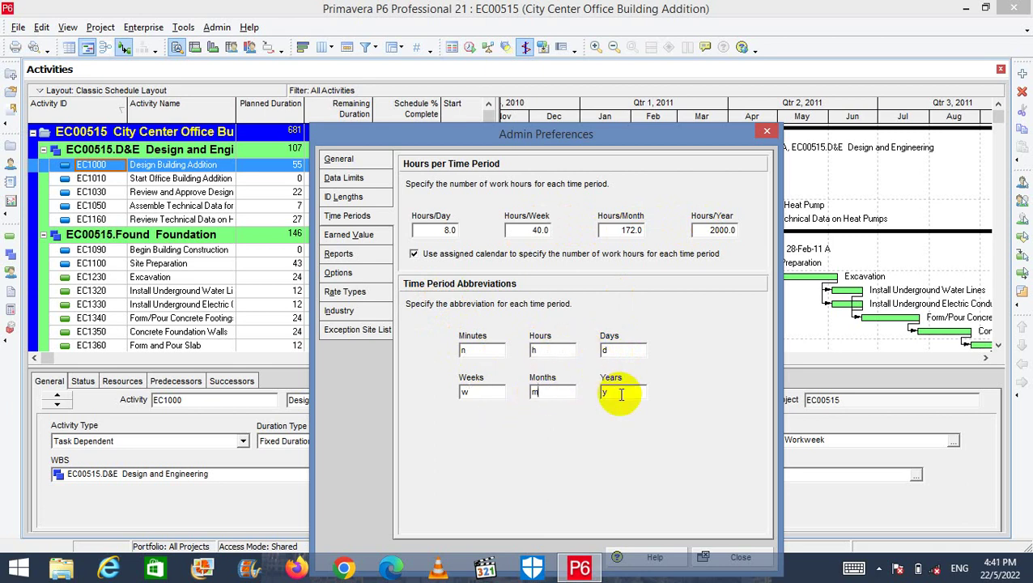
left_click(766, 131)
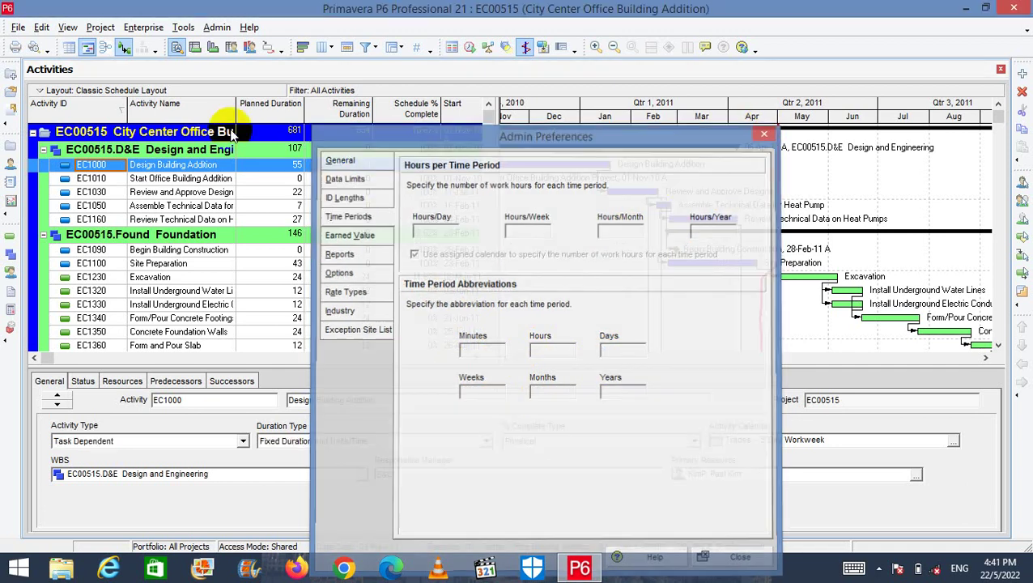
Try to delete the Afghani currency (AFN) from the currency list, and close the list.
left_click(215, 27)
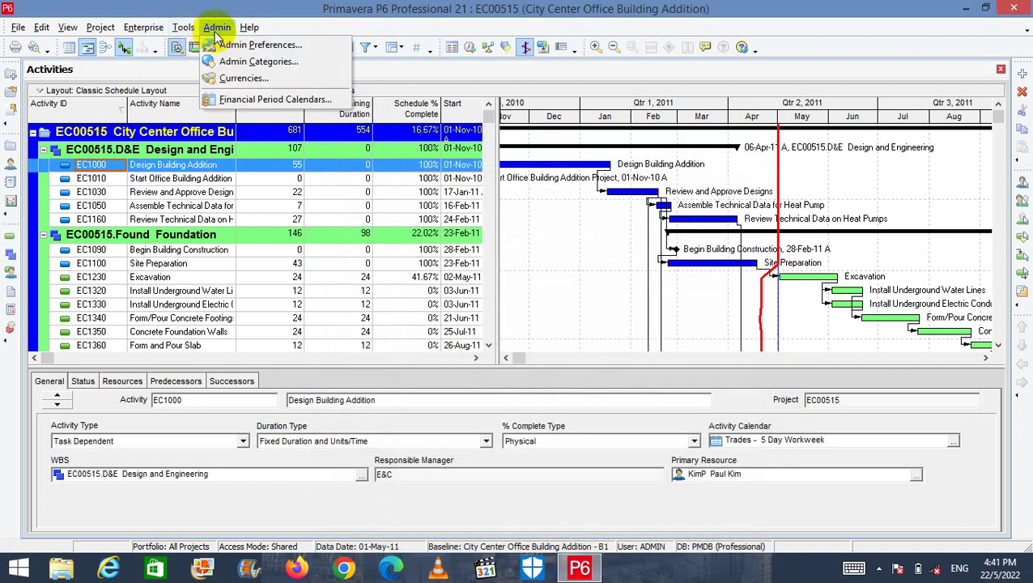
left_click(267, 63)
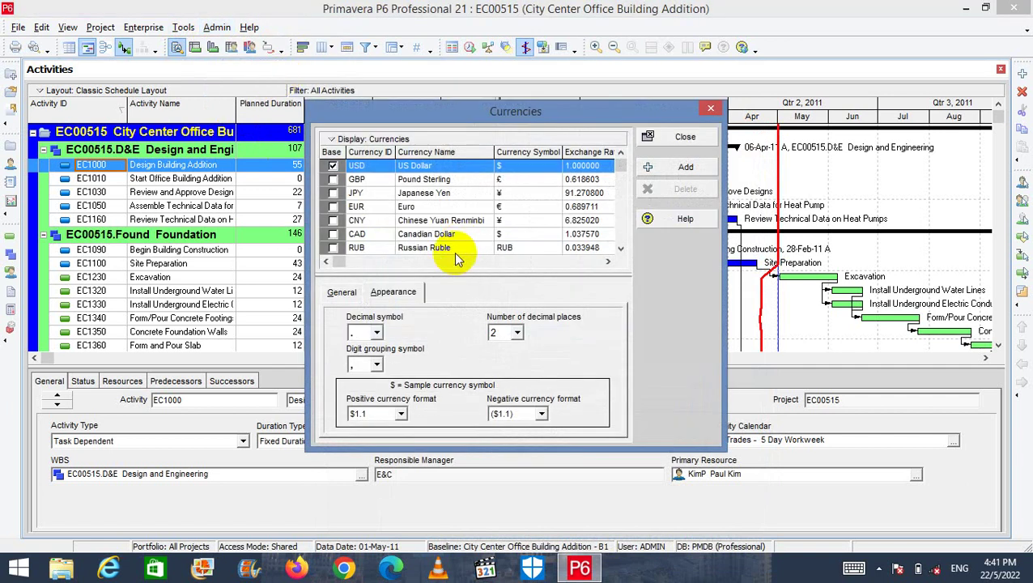
scroll(456, 257, "down", 2)
scroll(456, 258, "down", 2)
left_click(456, 247)
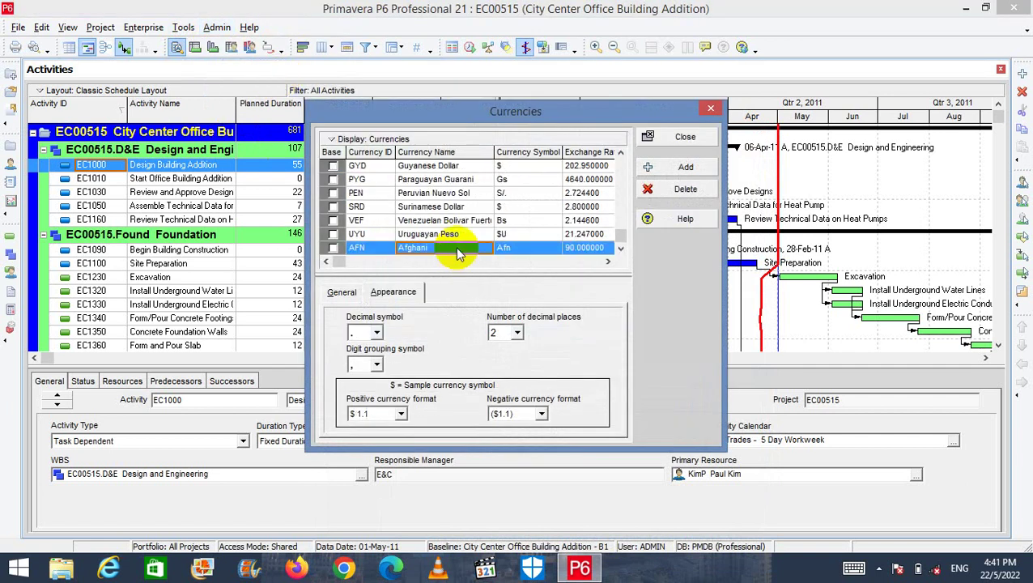
left_click(658, 190)
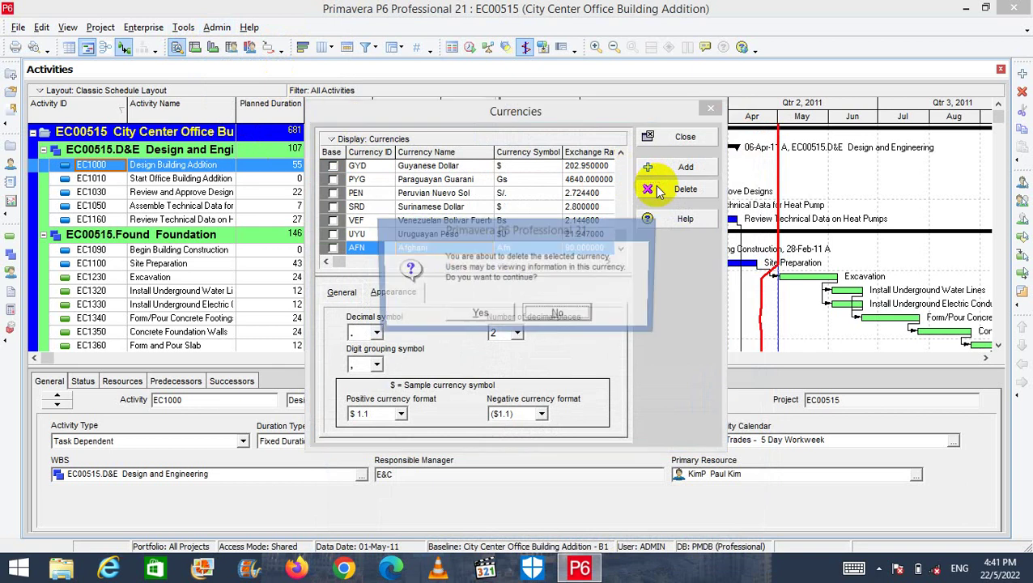
left_click(484, 316)
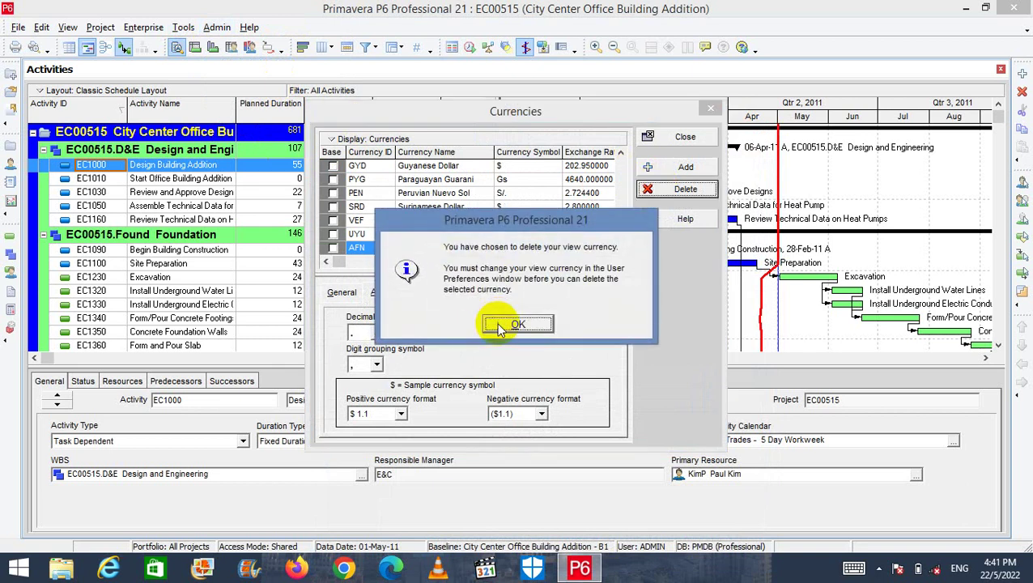
left_click(500, 324)
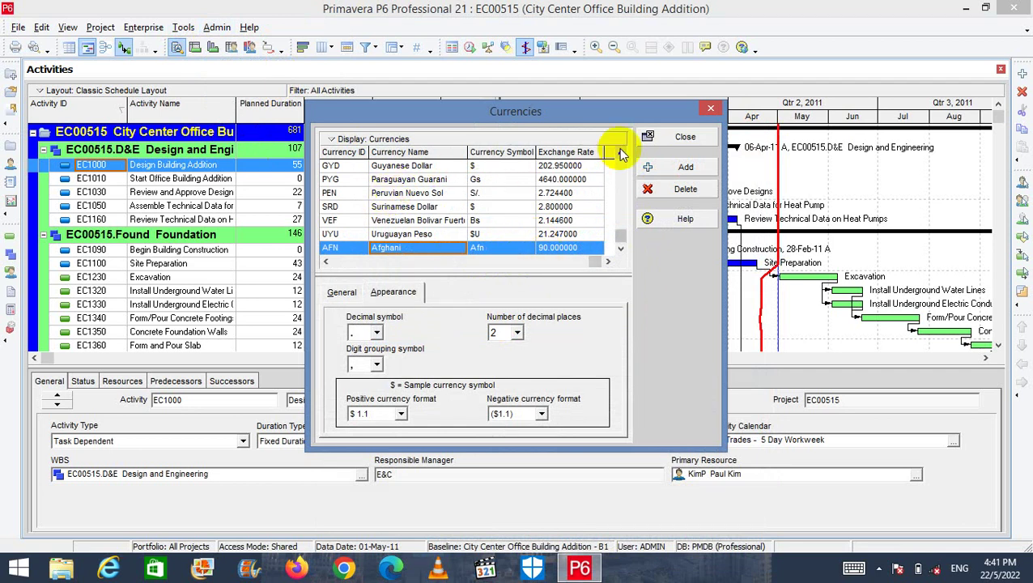
left_click(710, 108)
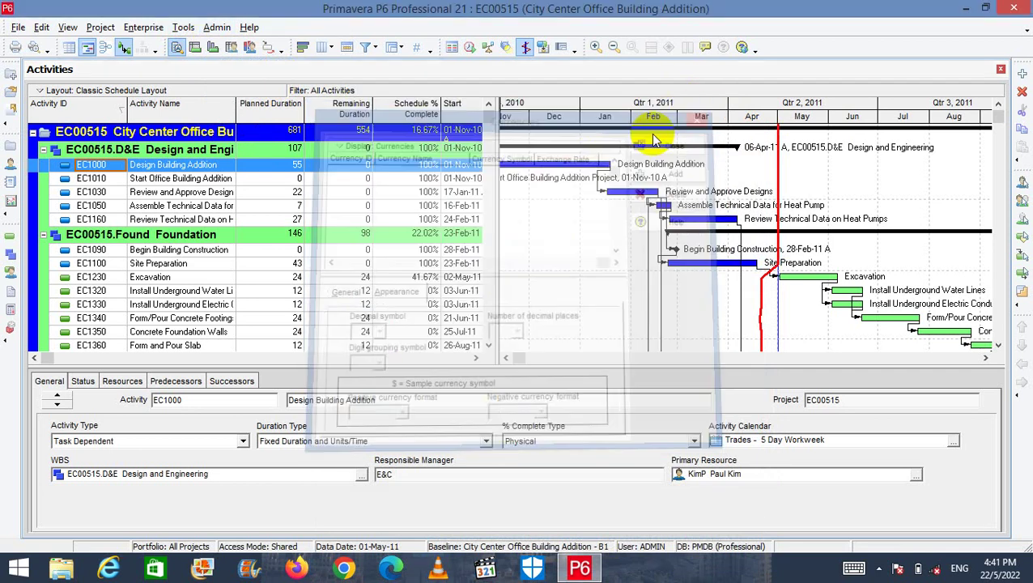
Set the currency for viewing monetary values to US Dollar in the user preferences and close them.
left_click(69, 28)
mouse_move(41, 27)
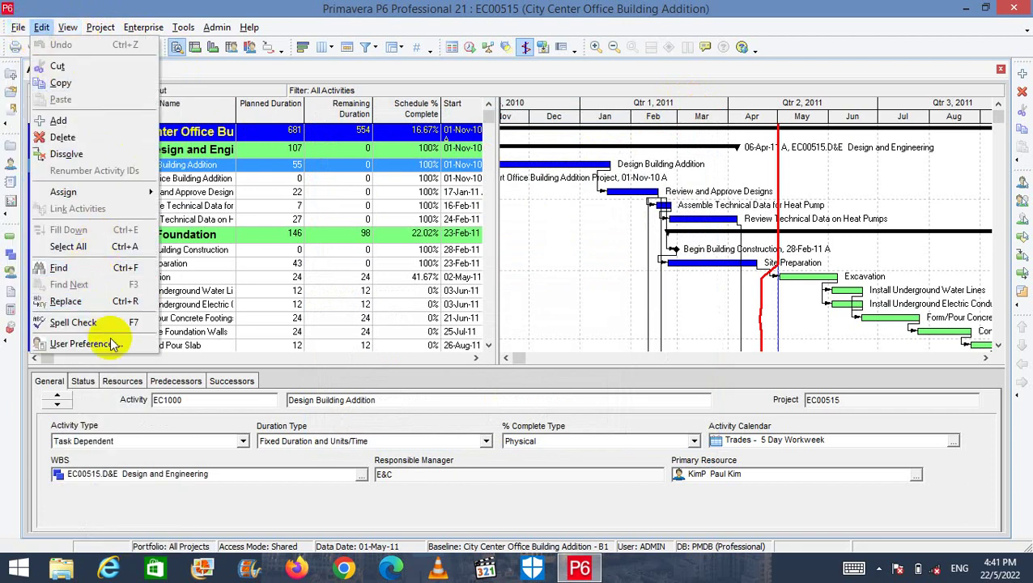
left_click(77, 344)
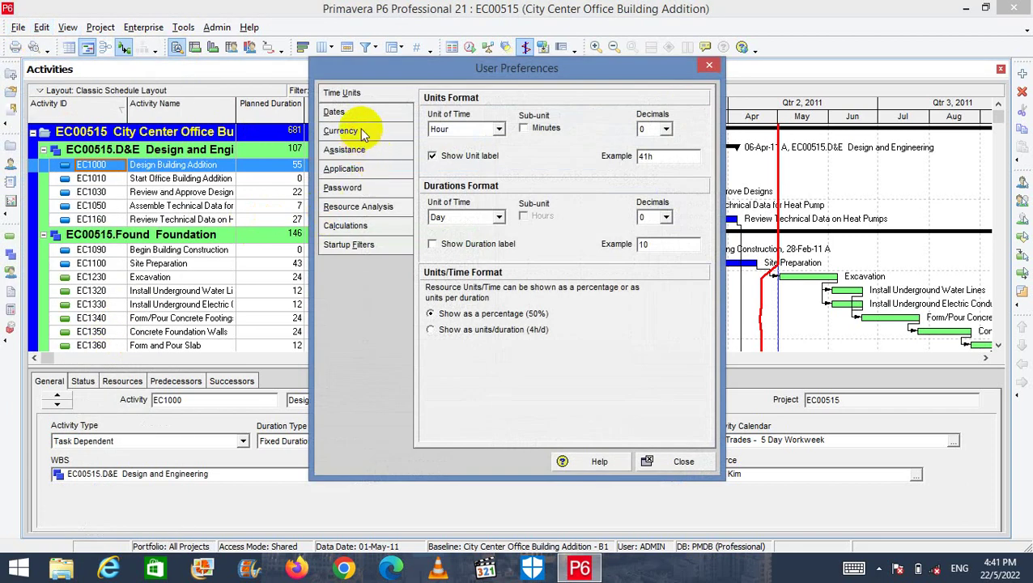
left_click(347, 131)
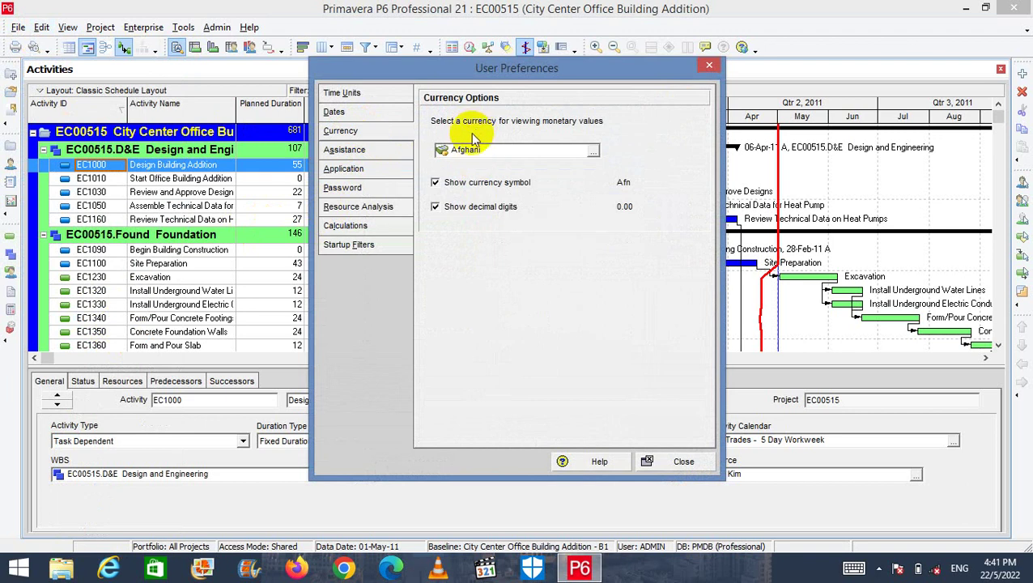
left_click(499, 150)
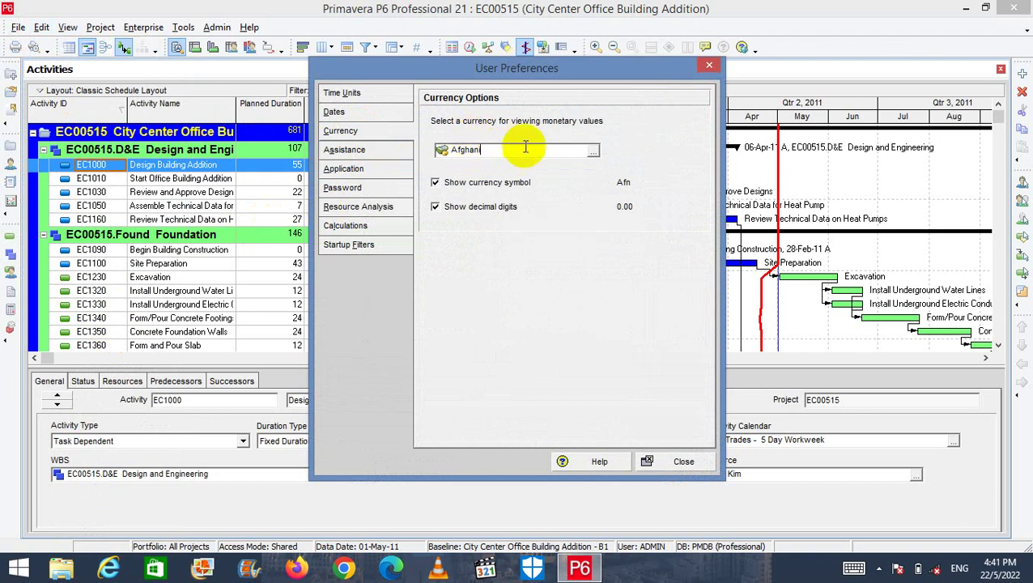
left_click(594, 151)
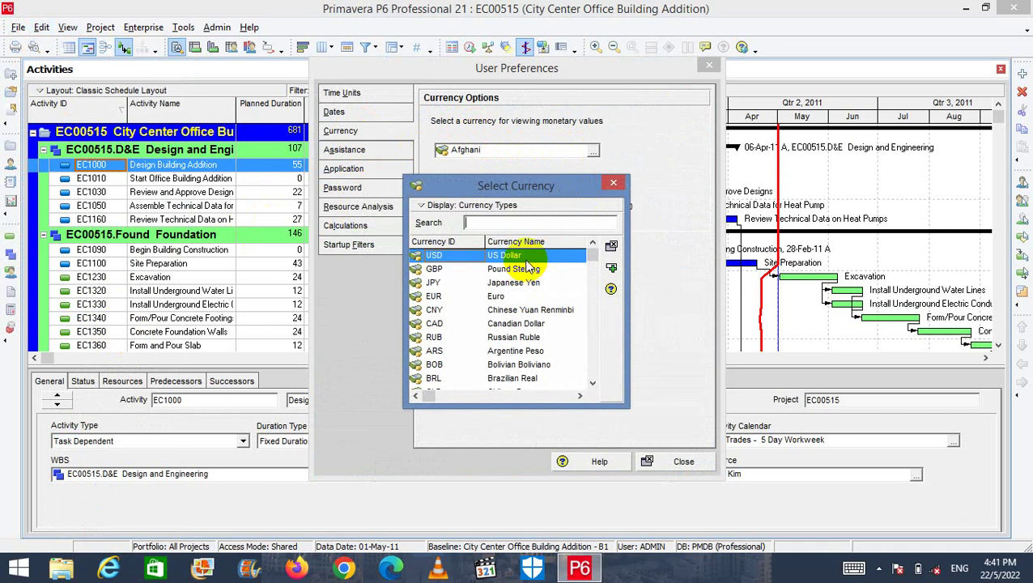
left_click(611, 269)
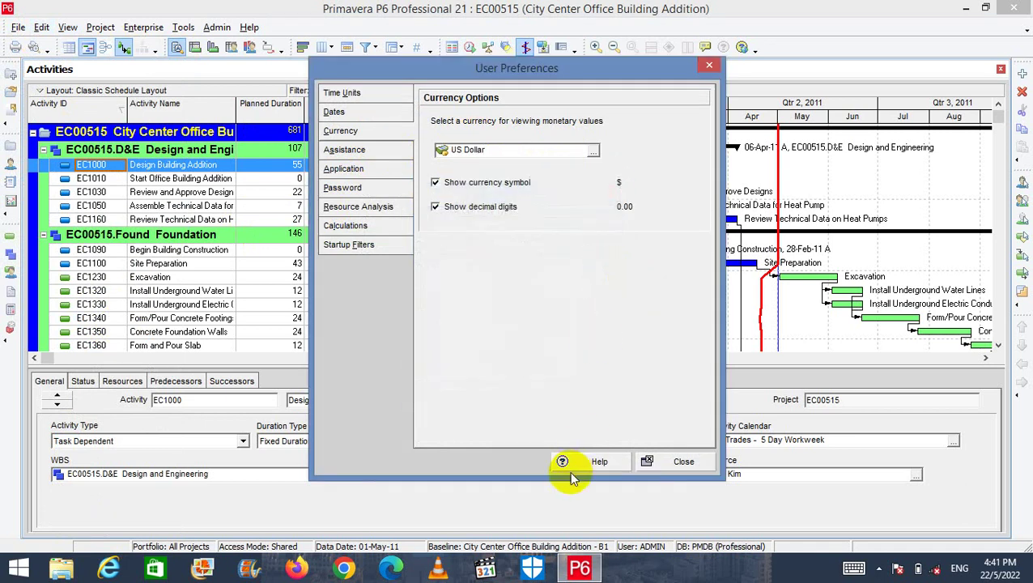
left_click(677, 462)
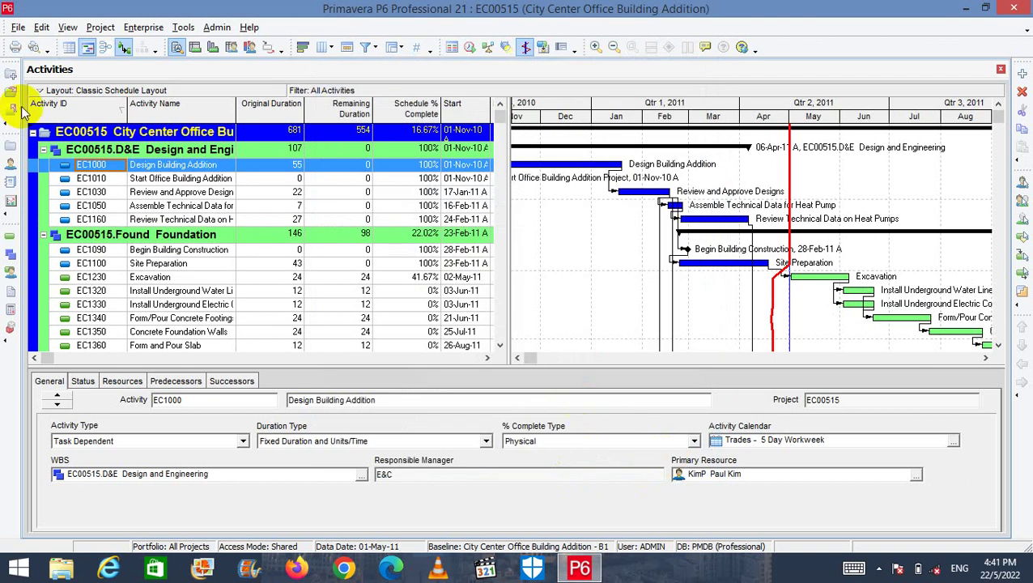
Delete the Afghani currency (AFN) from the currency list and confirm the deletion.
left_click(217, 27)
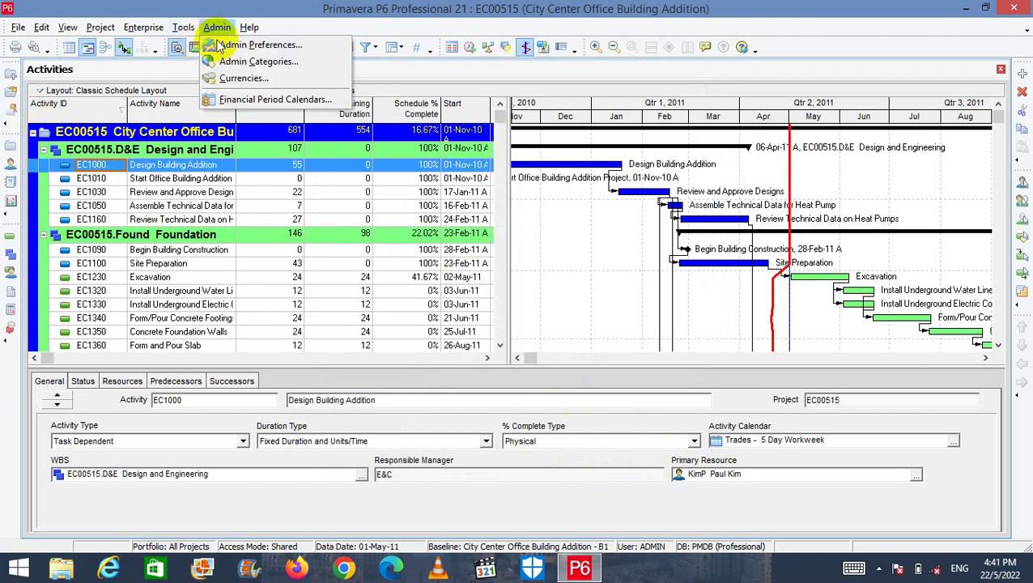
left_click(243, 78)
scroll(538, 247, "down", 5)
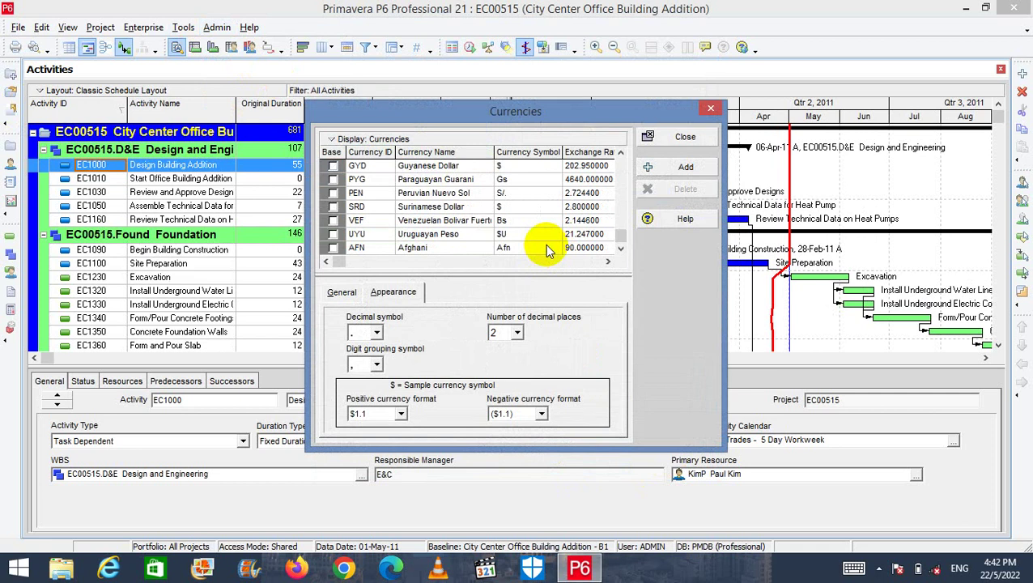
left_click(547, 249)
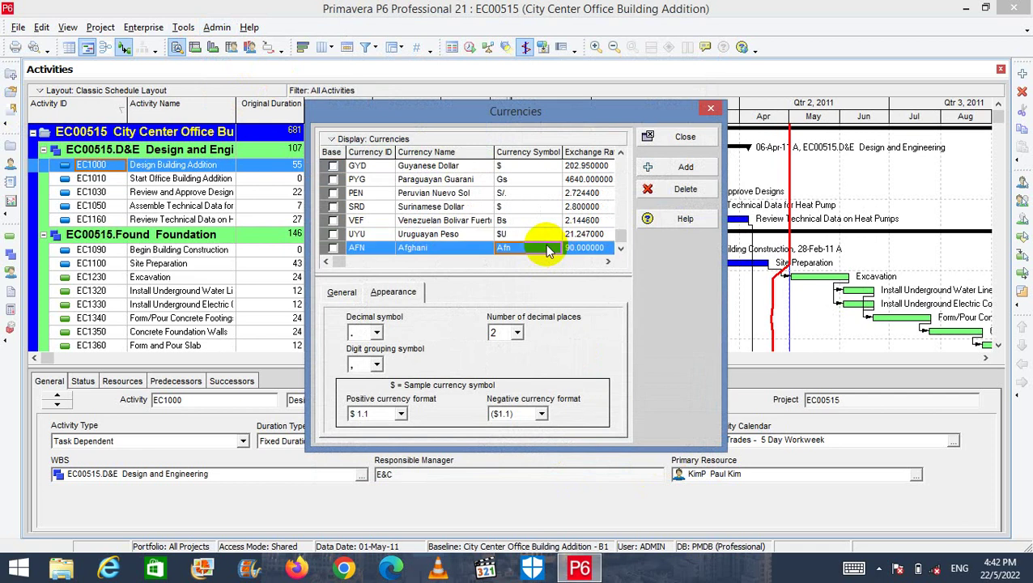
left_click(665, 193)
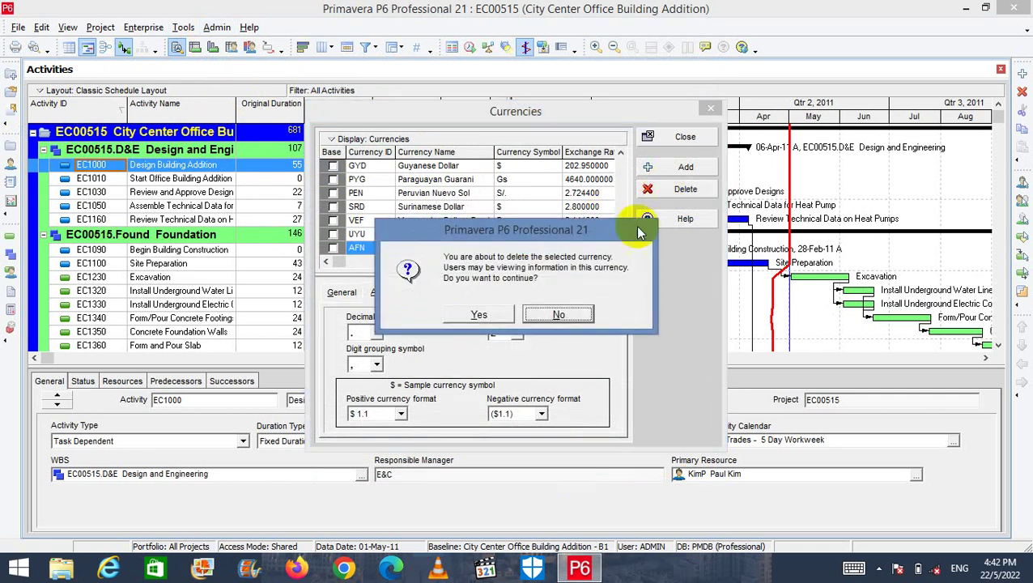
left_click(480, 316)
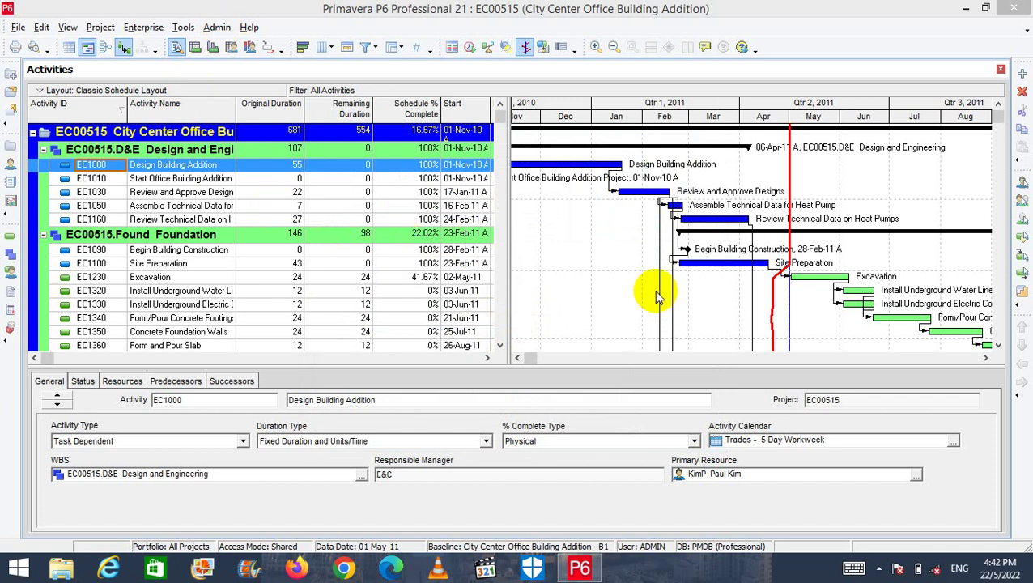
Add a new currency to the currency list and set its currency ID to AFN.
left_click(581, 567)
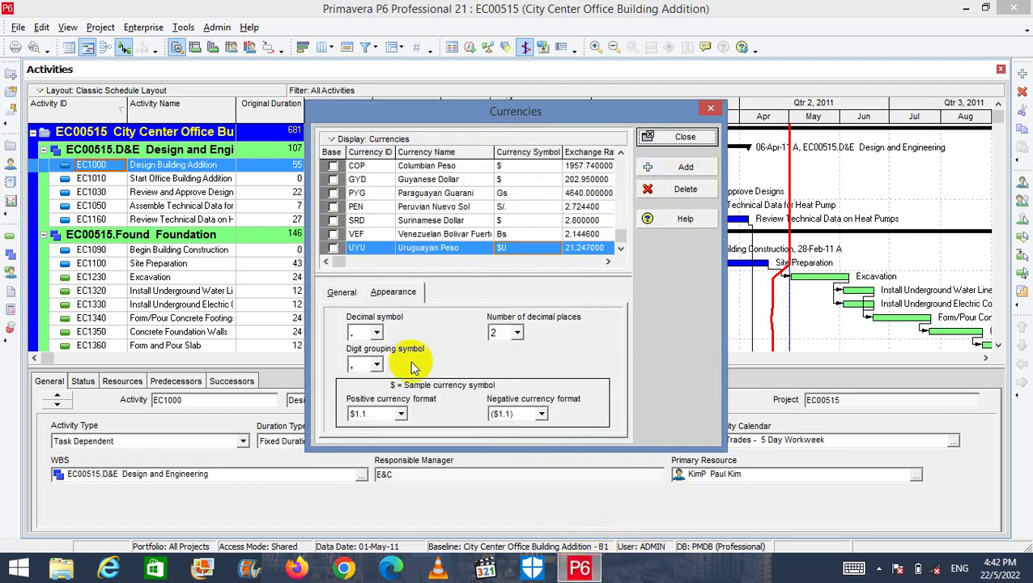
left_click(669, 171)
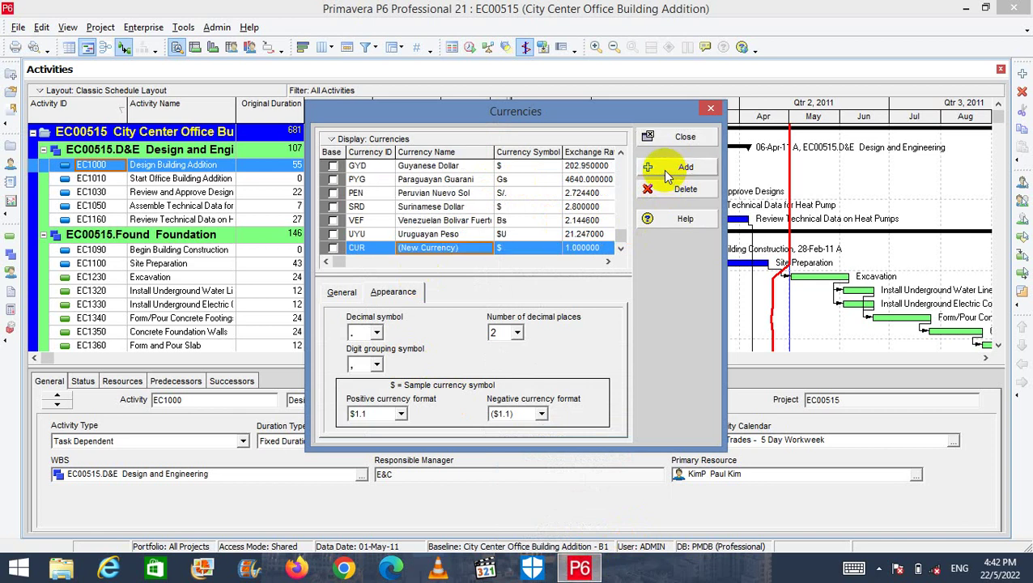
left_click(347, 298)
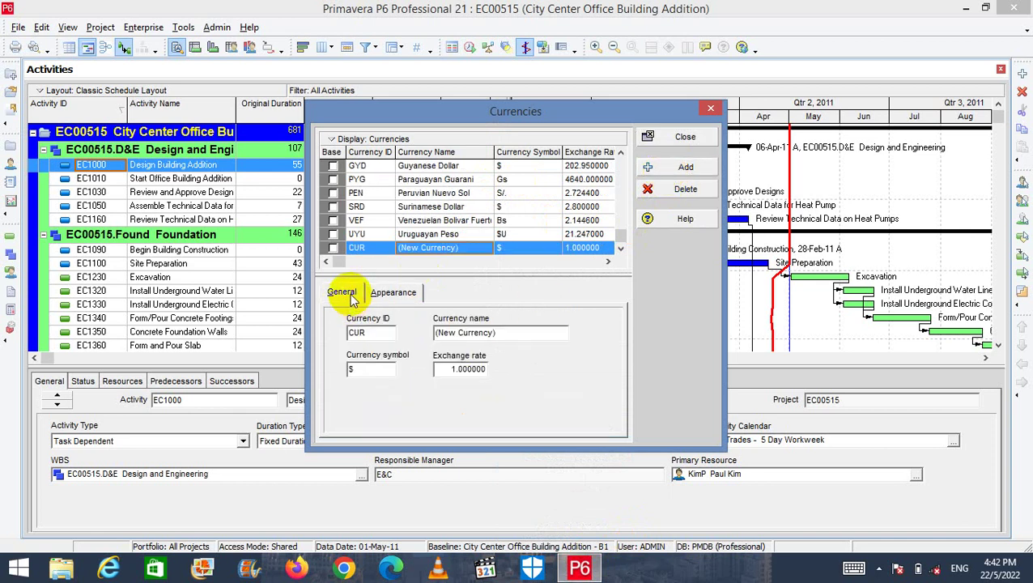
double_click(365, 333)
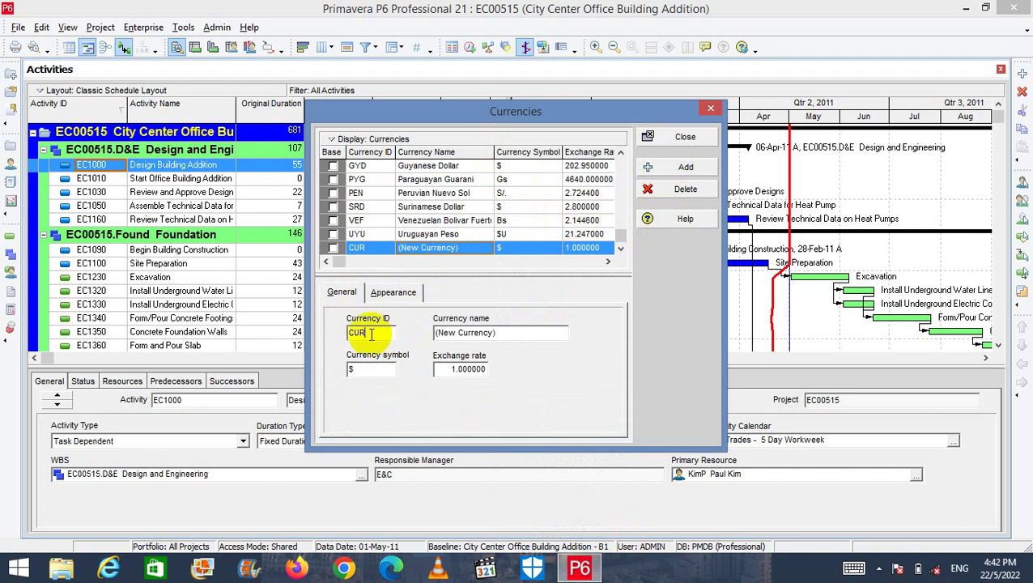
double_click(384, 332)
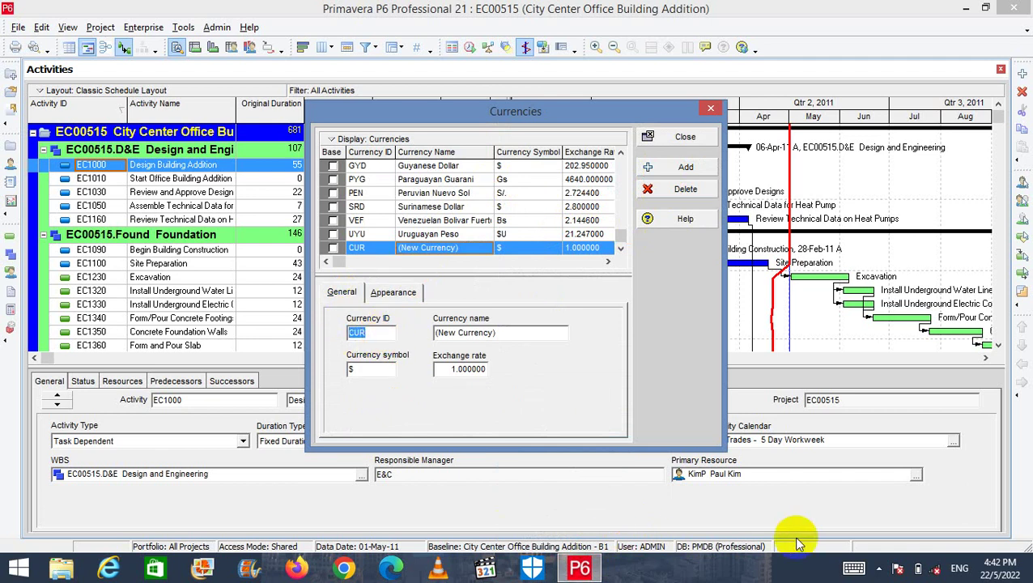
left_click(854, 569)
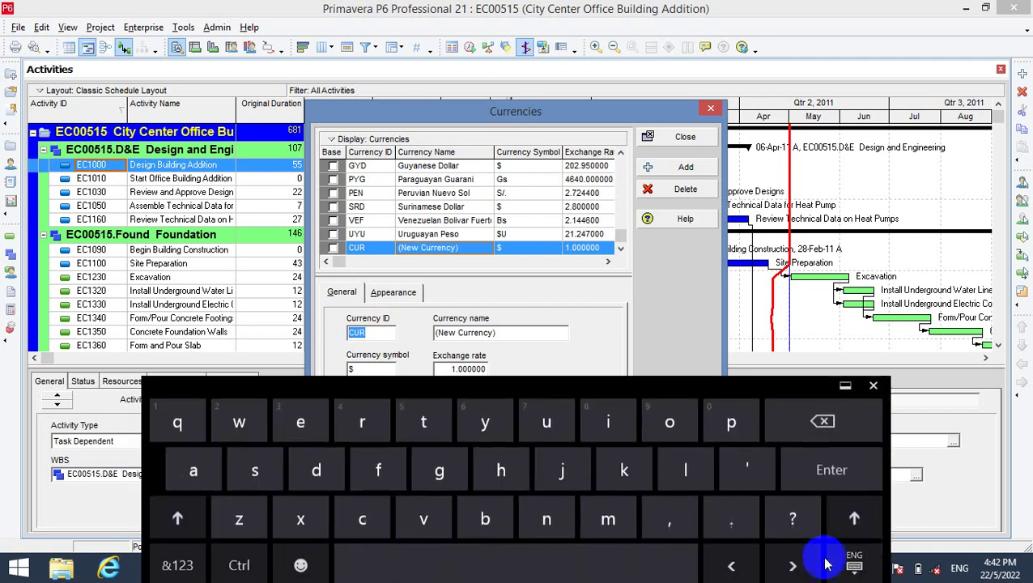
left_click(178, 510)
left_click(194, 462)
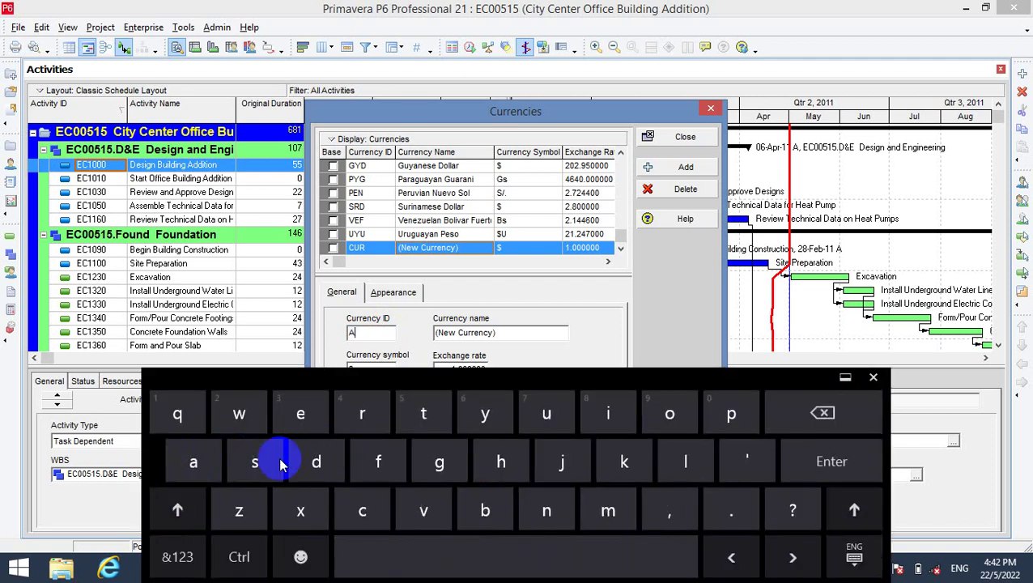
left_click(387, 462)
left_click(438, 463)
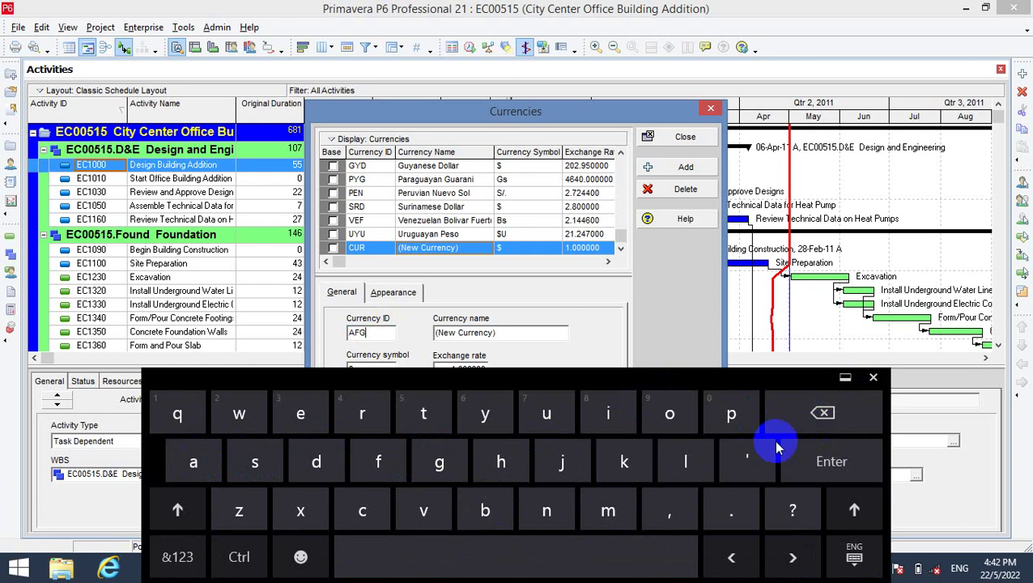
left_click(798, 413)
left_click(546, 511)
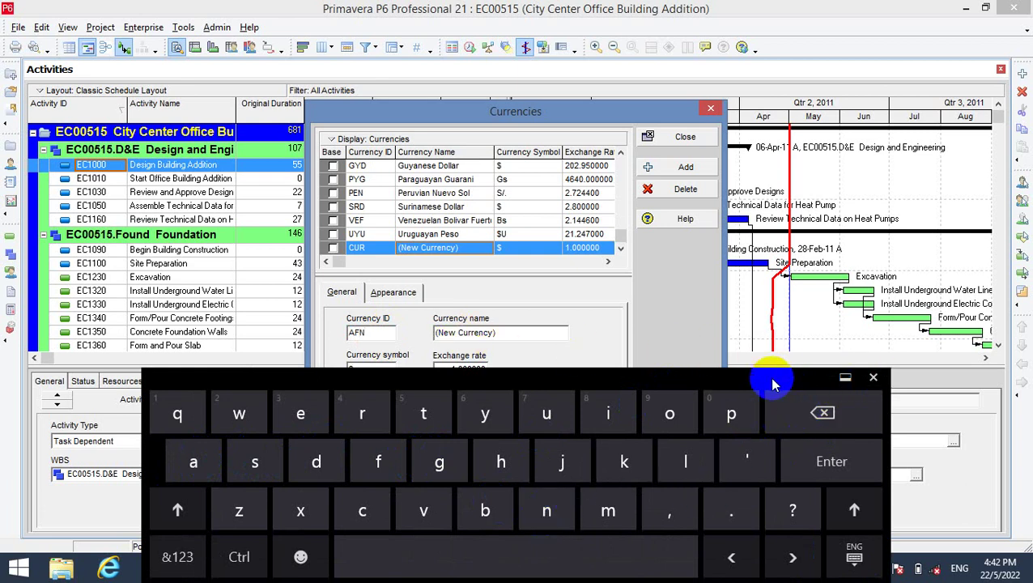
Name the new AFN currency Afghani.
left_click_drag(774, 384, 778, 434)
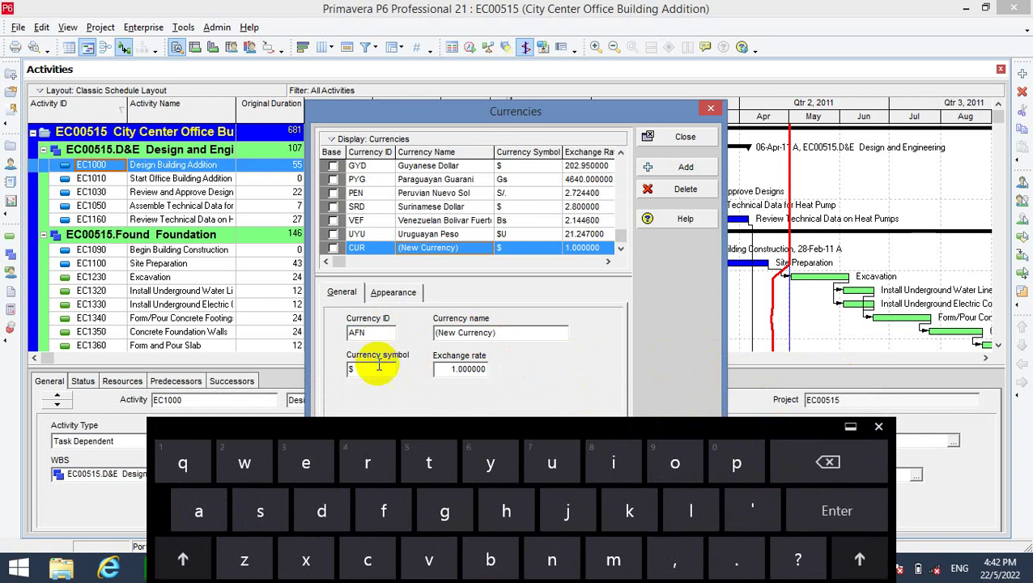
left_click(490, 333)
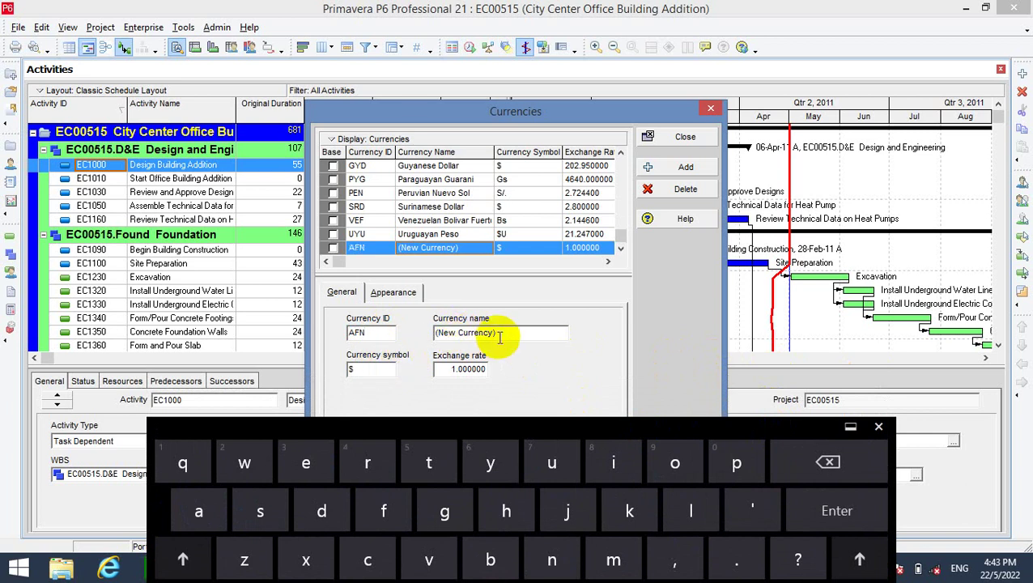
left_click_drag(490, 333, 417, 335)
left_click_drag(528, 420, 525, 377)
left_click(191, 519)
left_click(196, 471)
left_click(380, 470)
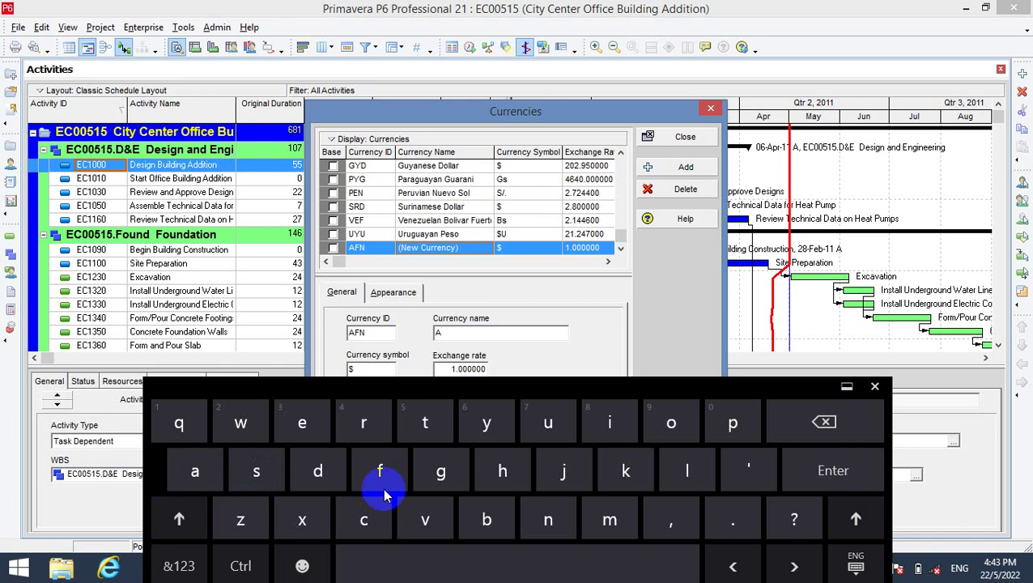
left_click(438, 472)
left_click(502, 470)
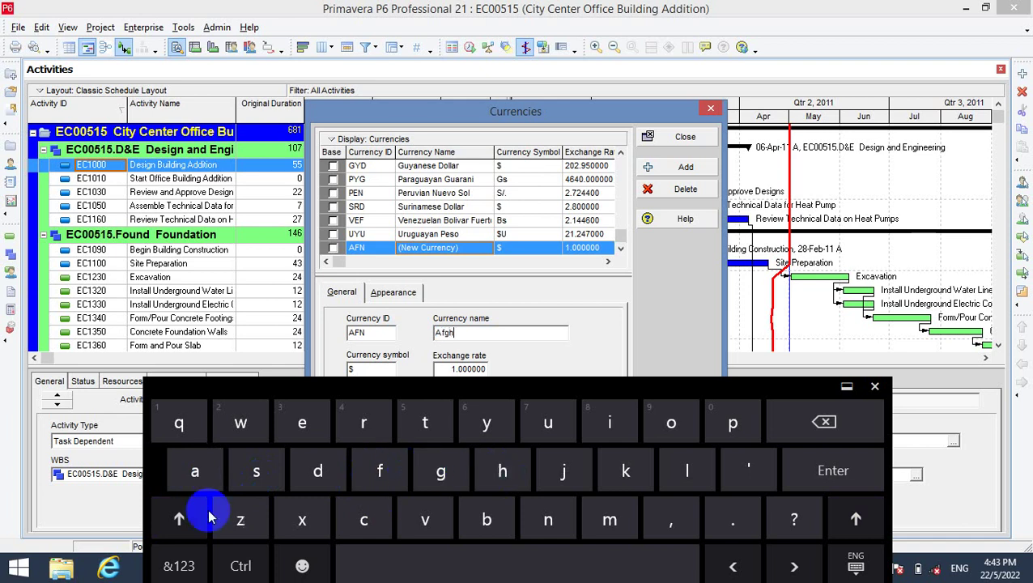
left_click(195, 470)
left_click(549, 522)
left_click(610, 423)
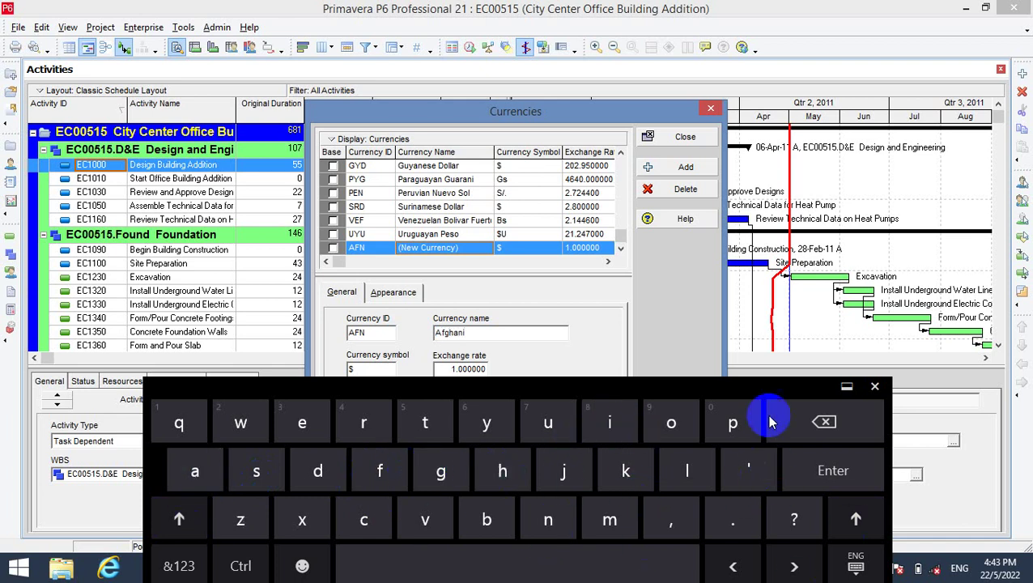
Replace the currency symbol of the Afghani with Afn.
left_click_drag(765, 388, 761, 394)
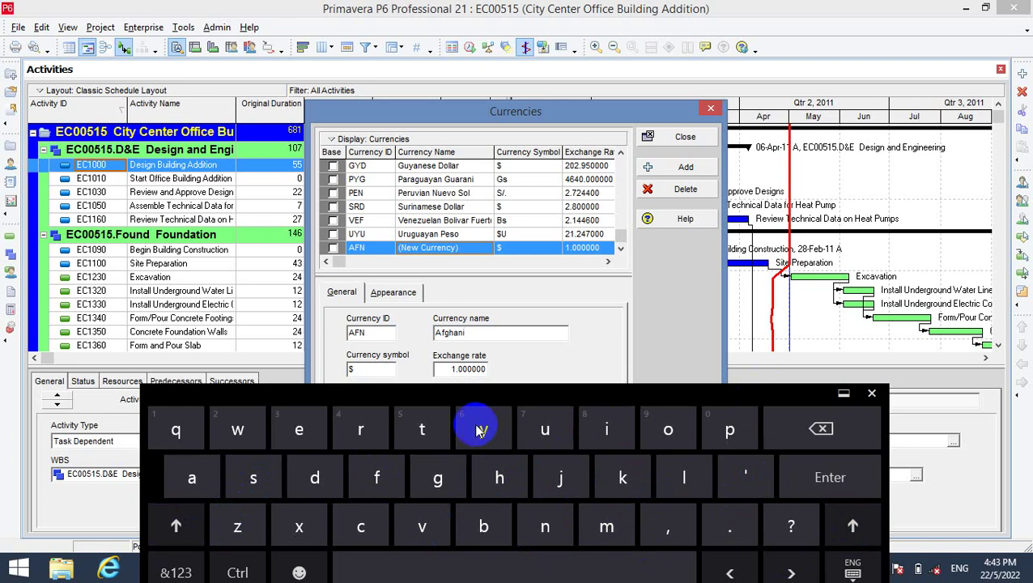
left_click(377, 373)
left_click(841, 425)
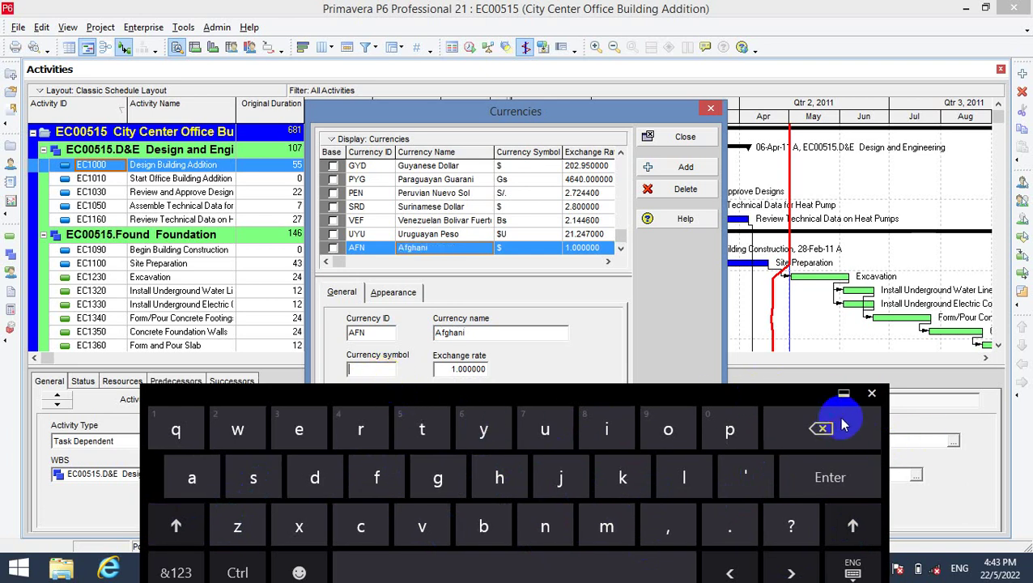
left_click(381, 366)
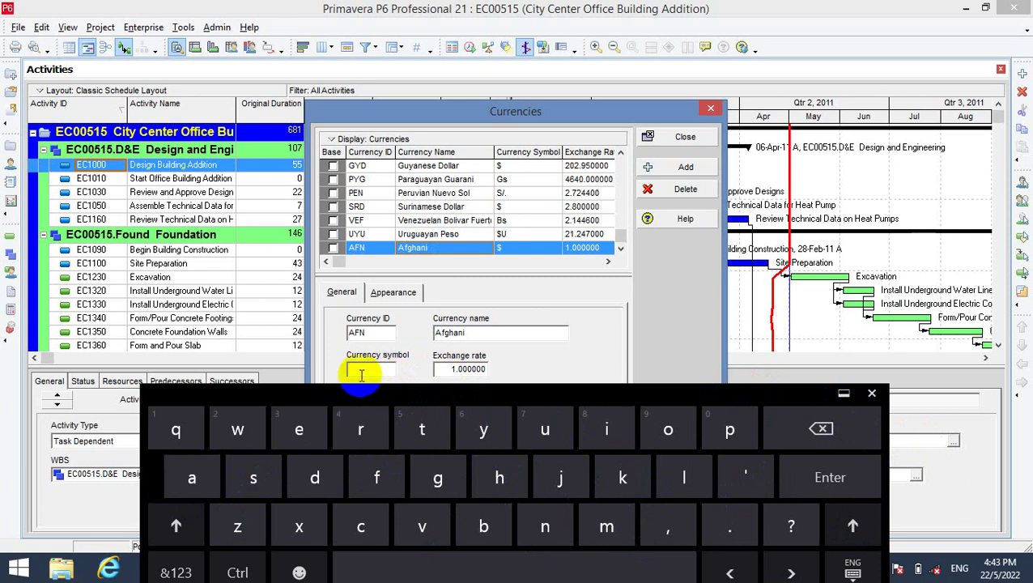
left_click(187, 525)
left_click(188, 481)
left_click(397, 478)
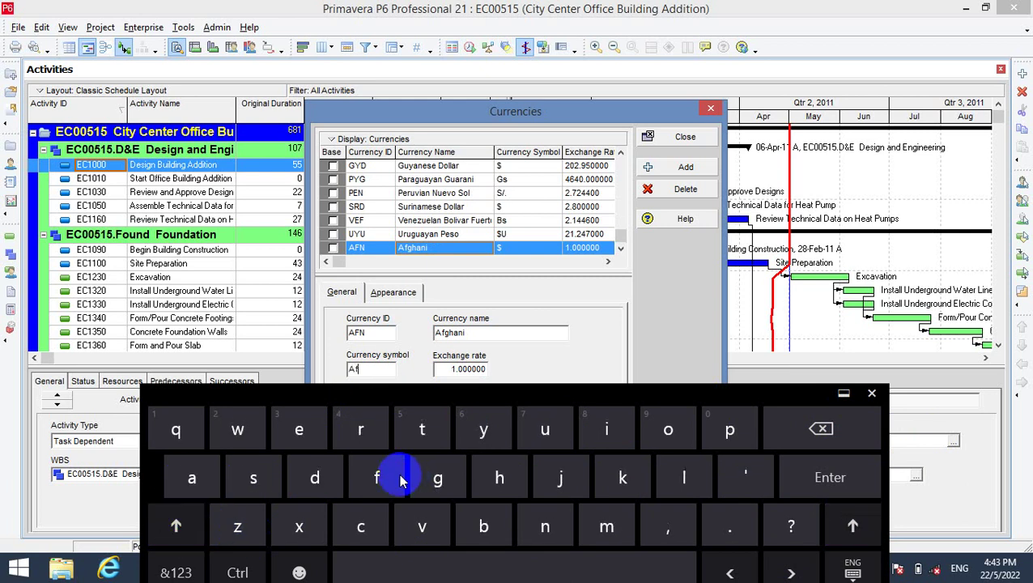
left_click(542, 528)
Set the Afghani's exchange rate to 90 and show the currency's appearance settings.
left_click(460, 369)
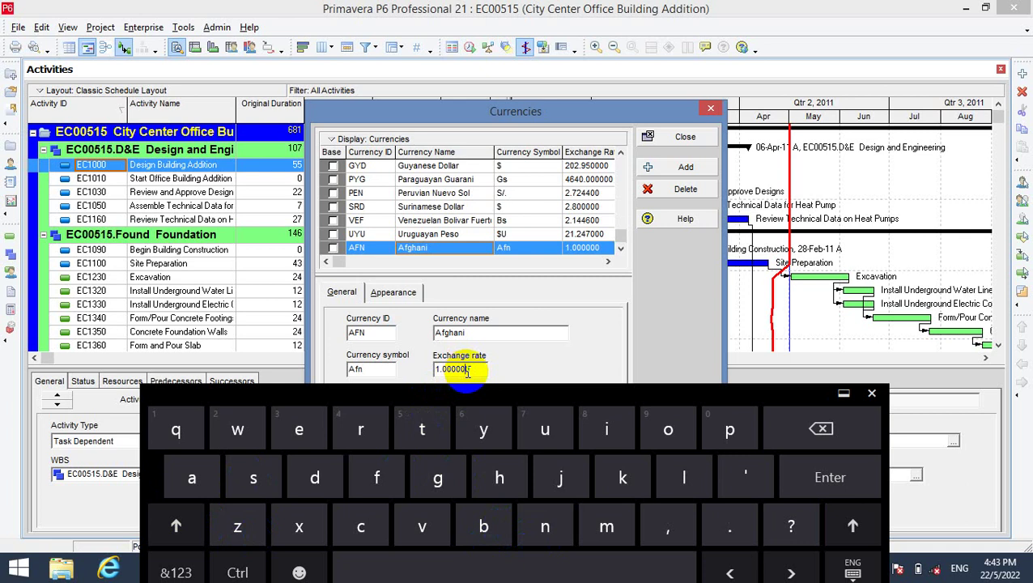
left_click(472, 369)
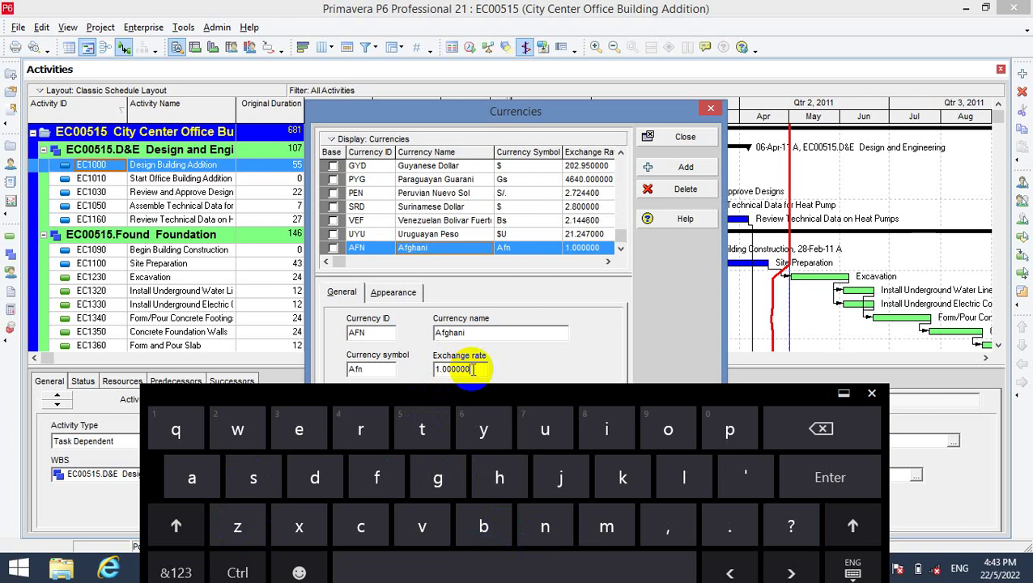
left_click_drag(473, 370, 436, 370)
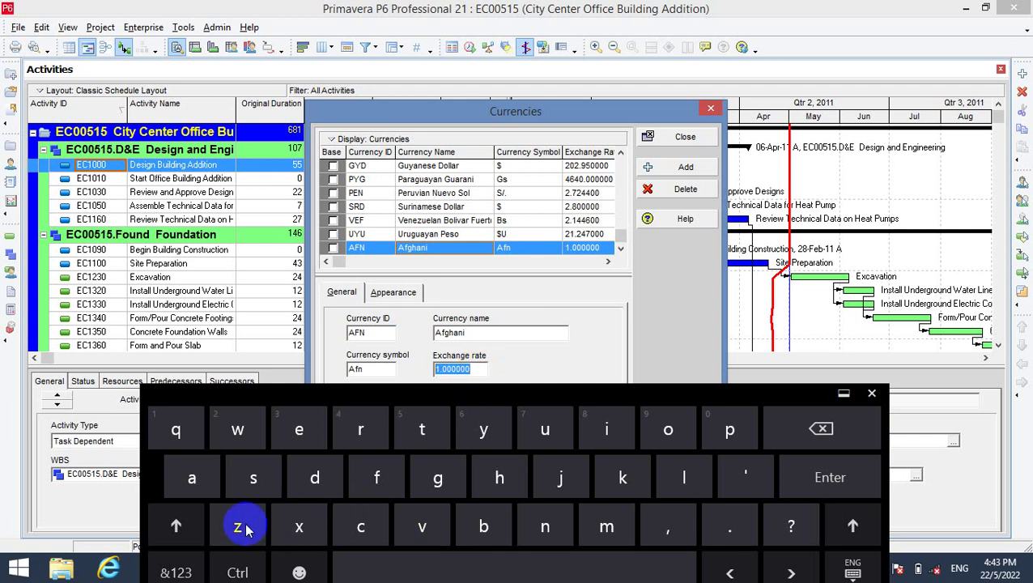
left_click(166, 572)
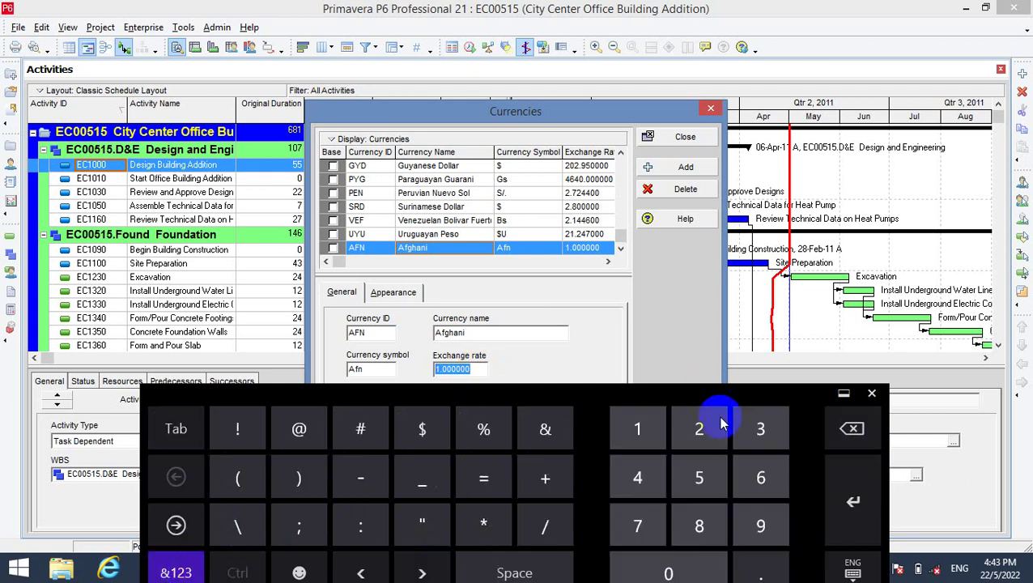
left_click(764, 528)
left_click(669, 571)
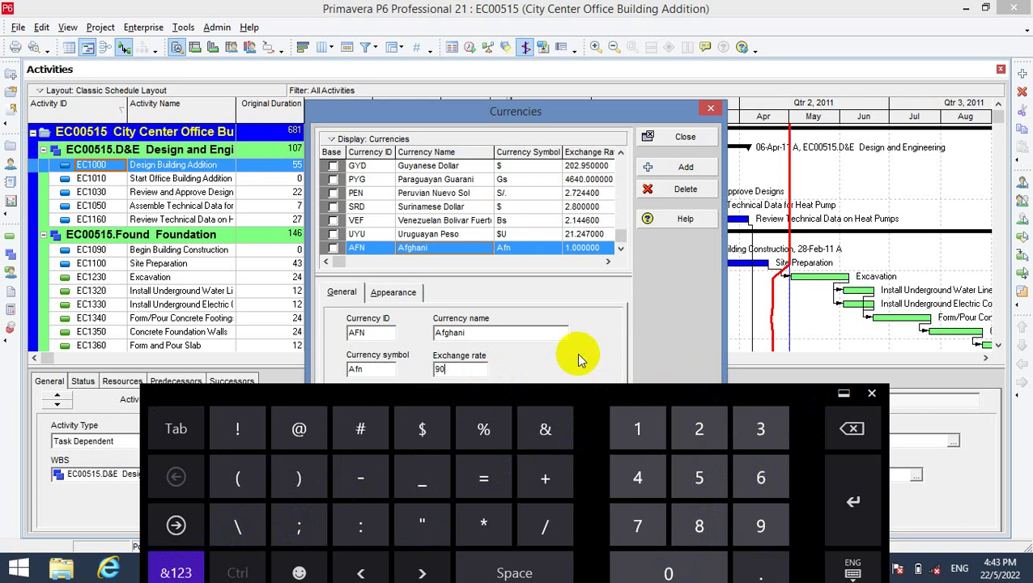
left_click(395, 292)
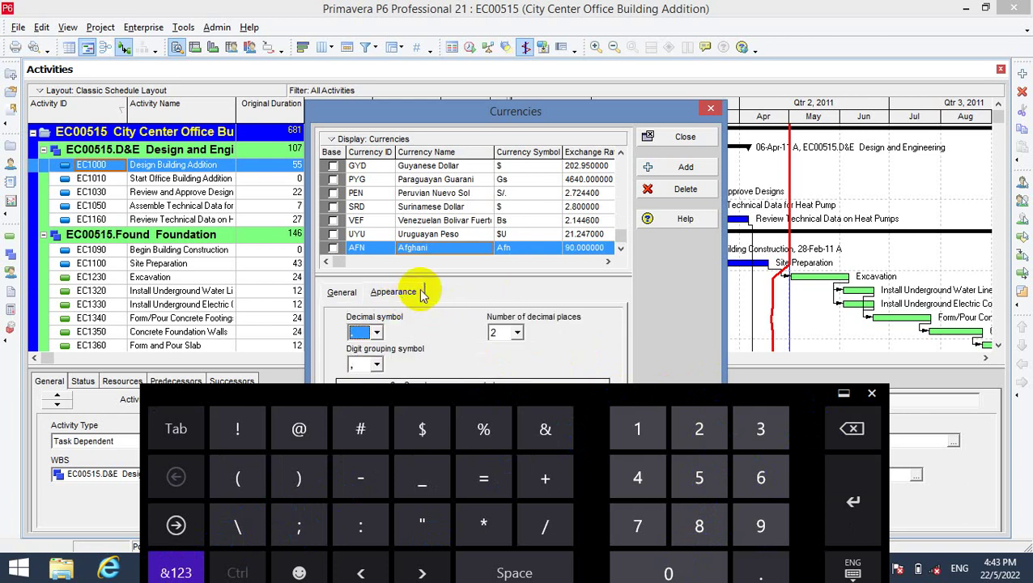
left_click(577, 250)
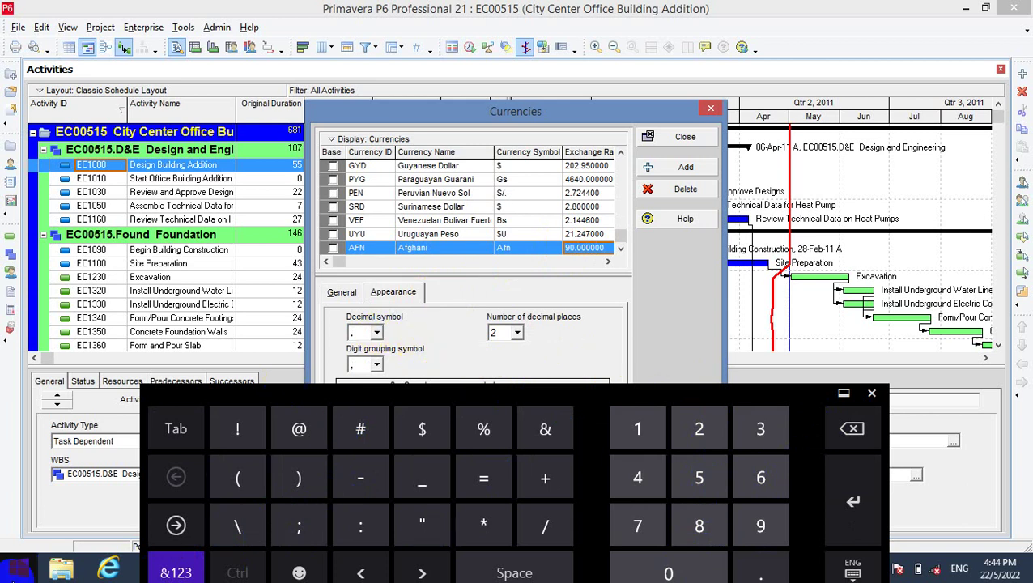
left_click(33, 563)
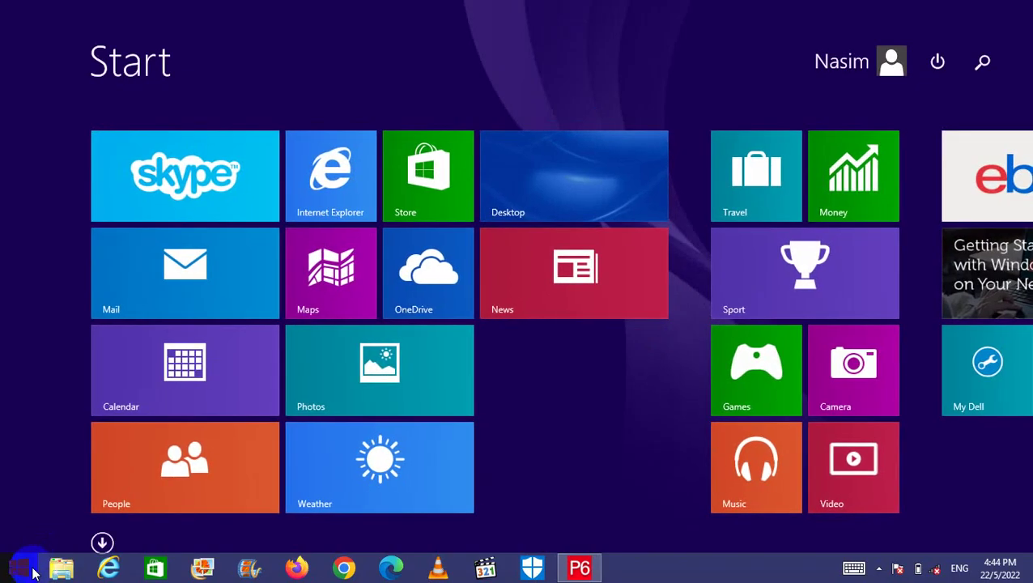
left_click(32, 571)
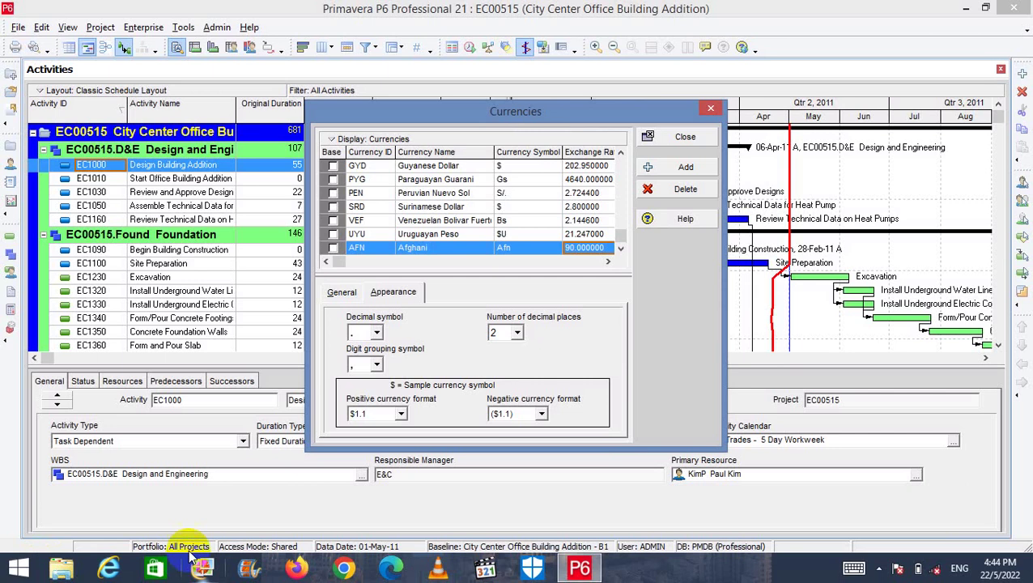
left_click(961, 8)
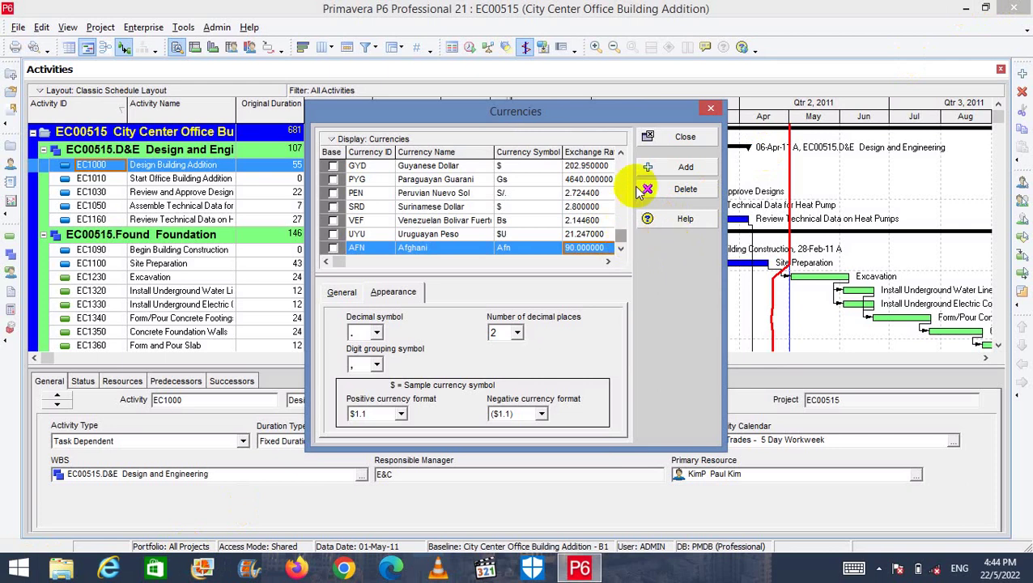
Review the currency list from the US Dollar at its start to the Afghani at its end.
left_click(622, 153)
left_click_drag(621, 153, 622, 153)
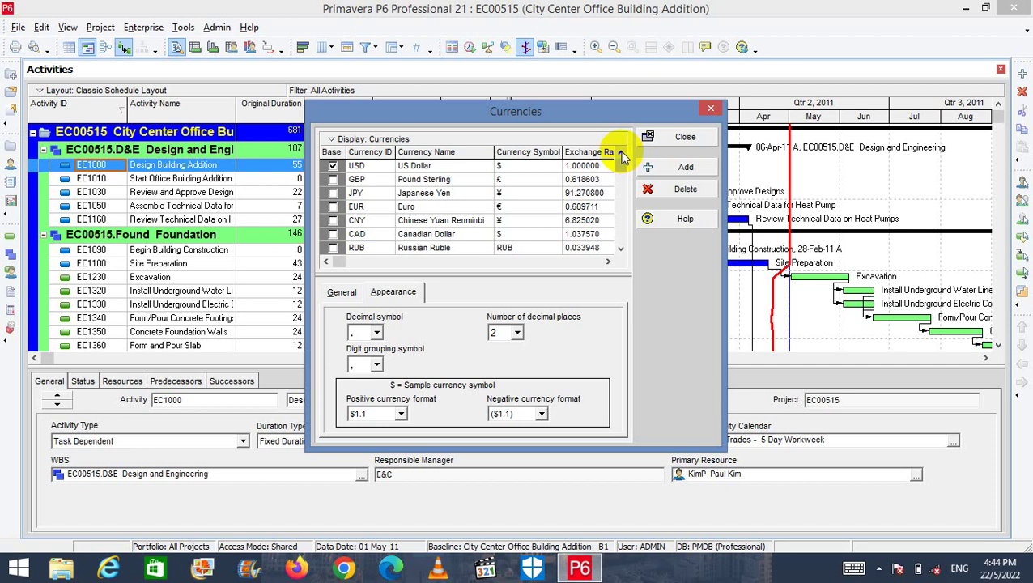
left_click(622, 250)
left_click(622, 250)
left_click(621, 250)
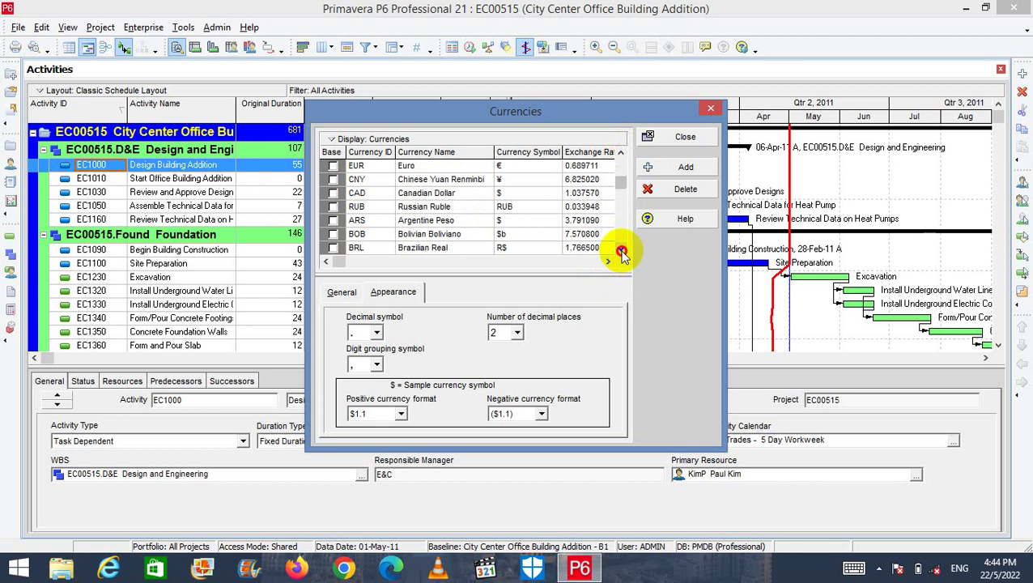
left_click(622, 250)
left_click(622, 250)
left_click(622, 249)
left_click(622, 249)
left_click(622, 249)
left_click(622, 249)
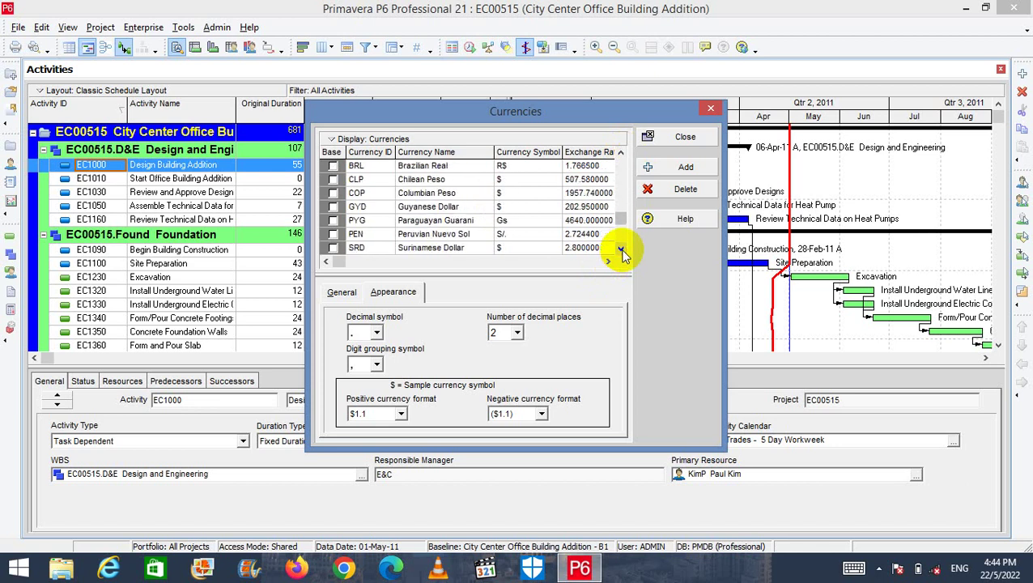
left_click(622, 249)
left_click(622, 250)
left_click(622, 249)
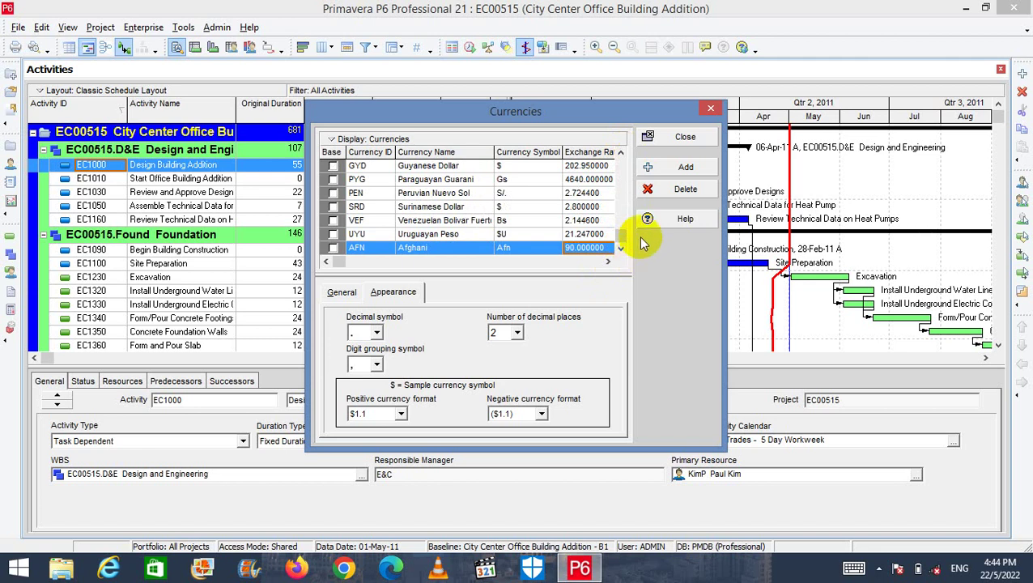
Examine the available decimal symbol and digit grouping symbol options for the Afghani.
left_click(377, 333)
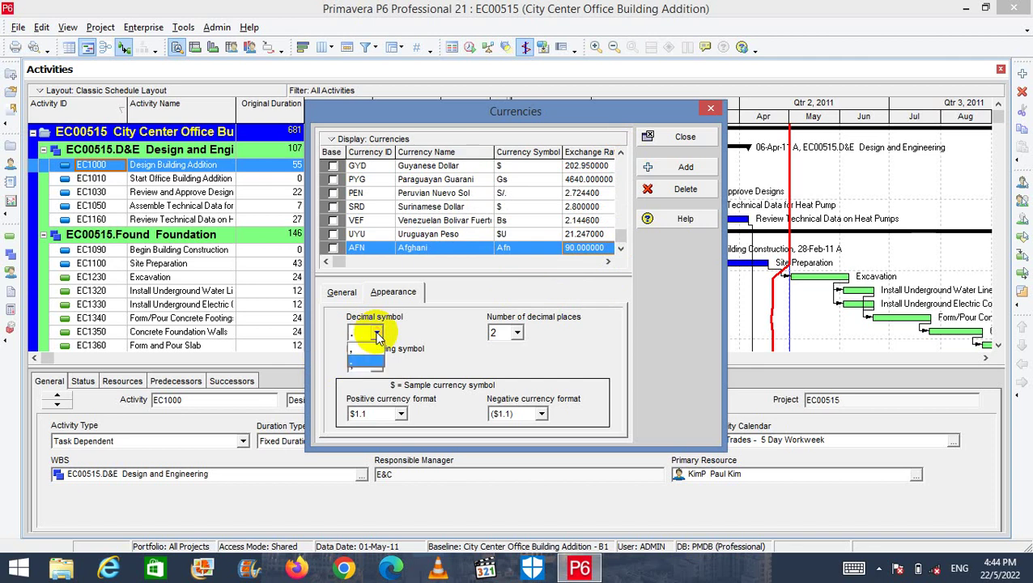
left_click(378, 334)
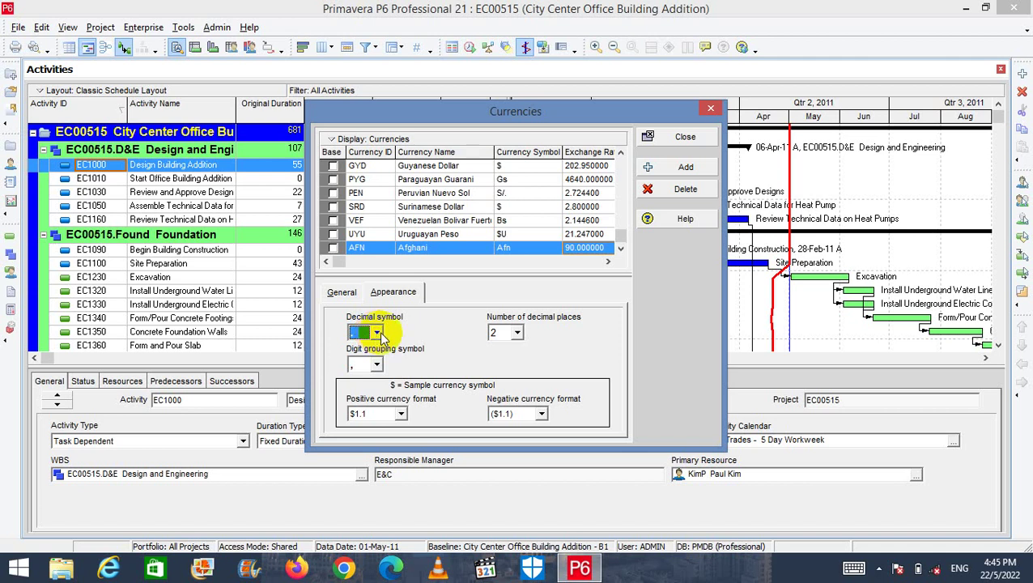
left_click(377, 334)
left_click(379, 335)
left_click(377, 334)
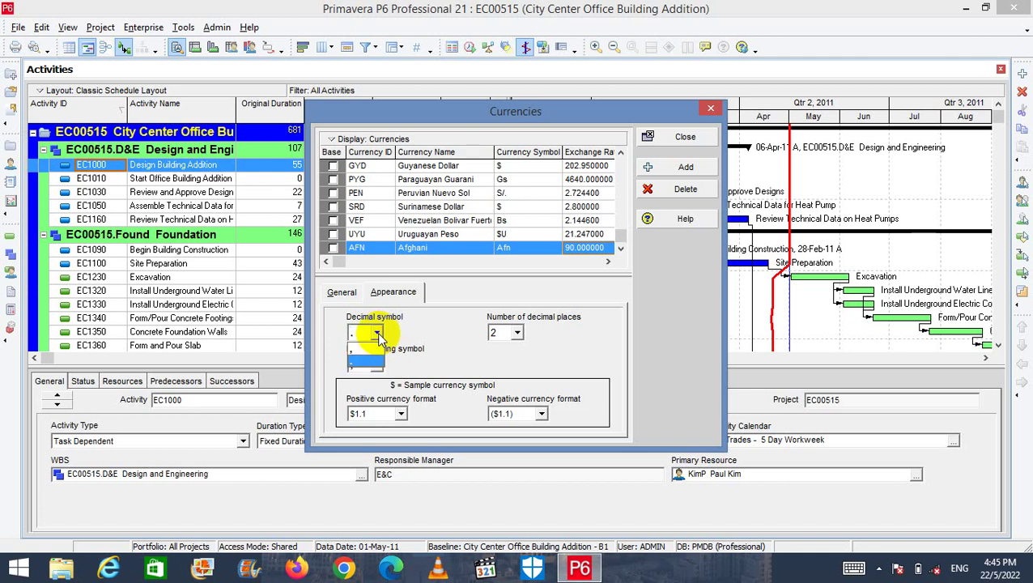
left_click(377, 334)
left_click(378, 335)
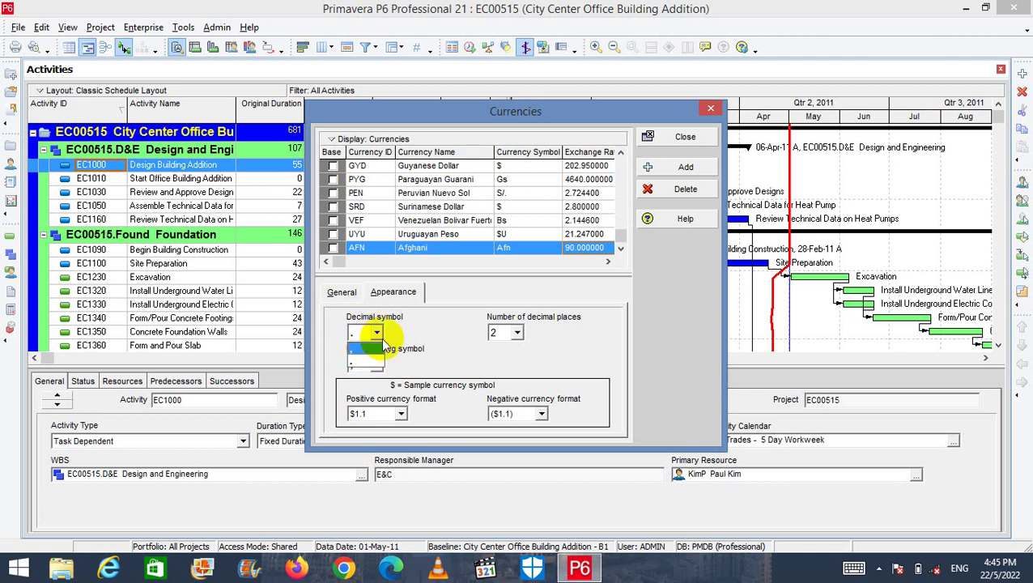
left_click(357, 348)
left_click(378, 333)
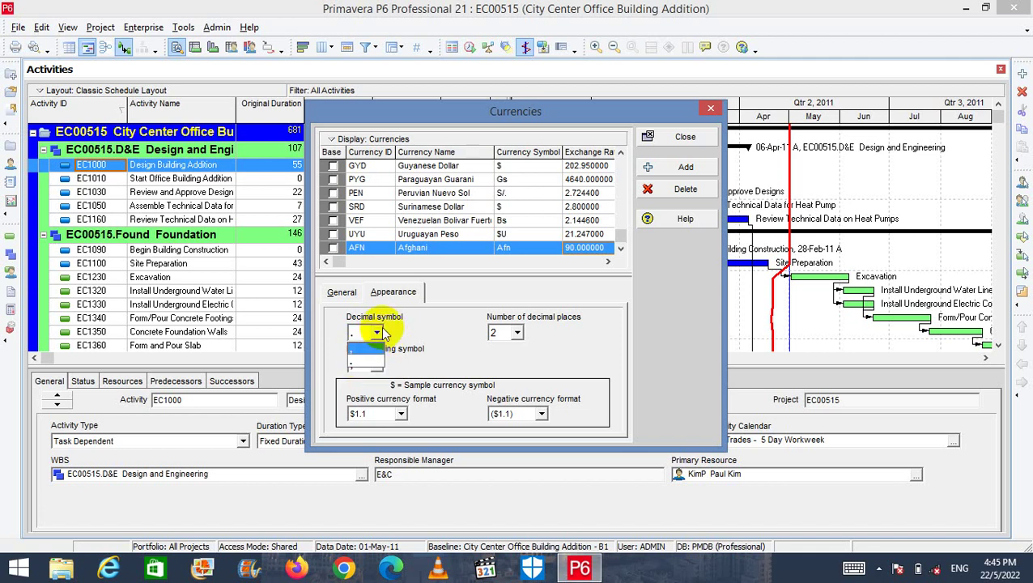
left_click(378, 336)
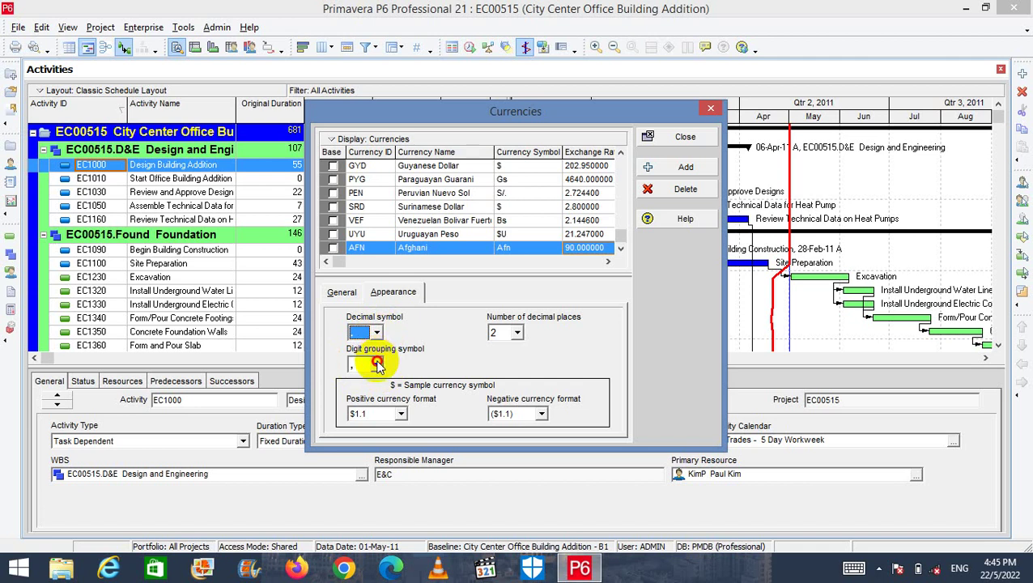
left_click(377, 365)
left_click(378, 365)
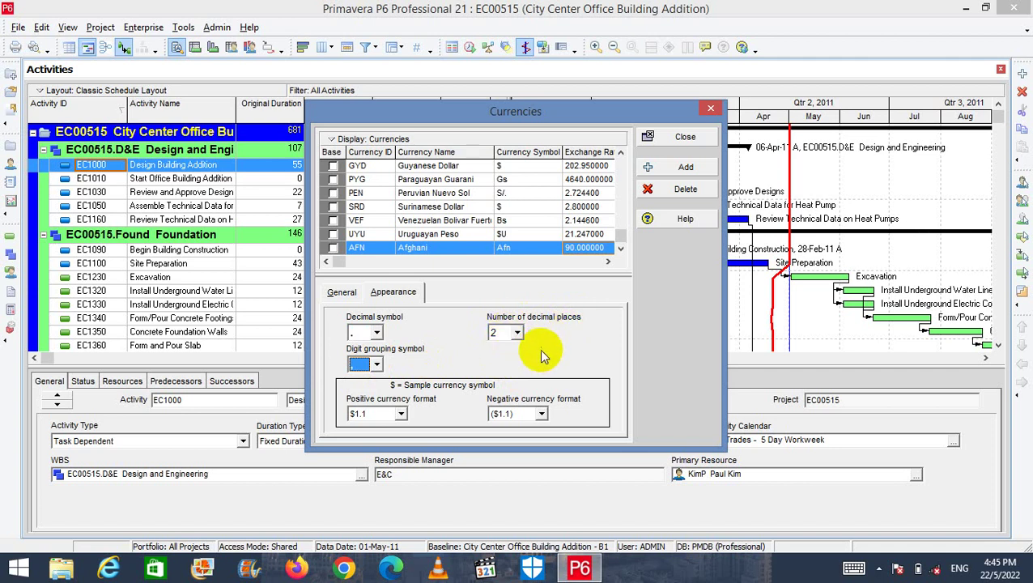
Examine the positive and negative currency format options for the Afghani and close the currency settings.
left_click(400, 414)
left_click(399, 414)
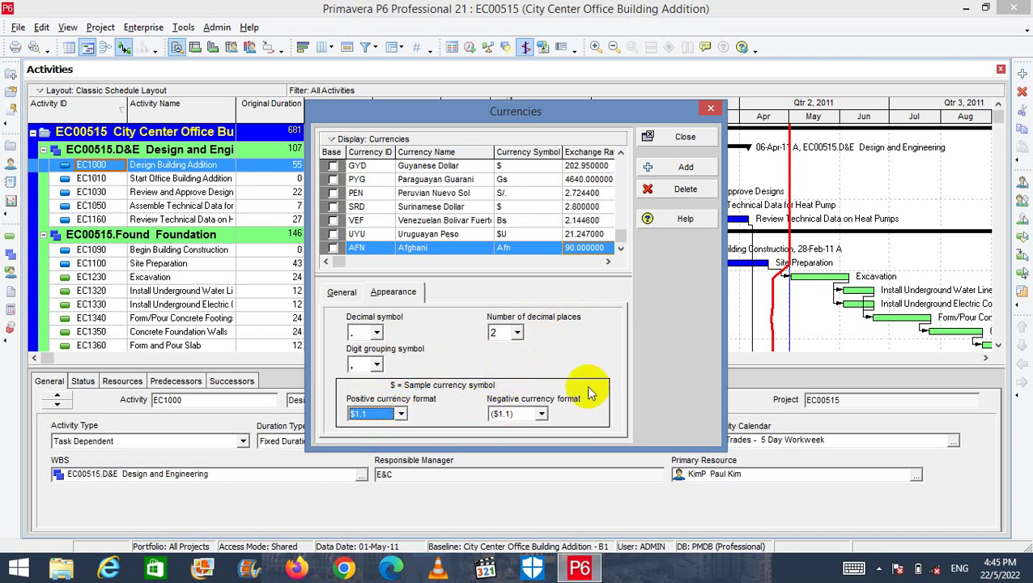
left_click(400, 414)
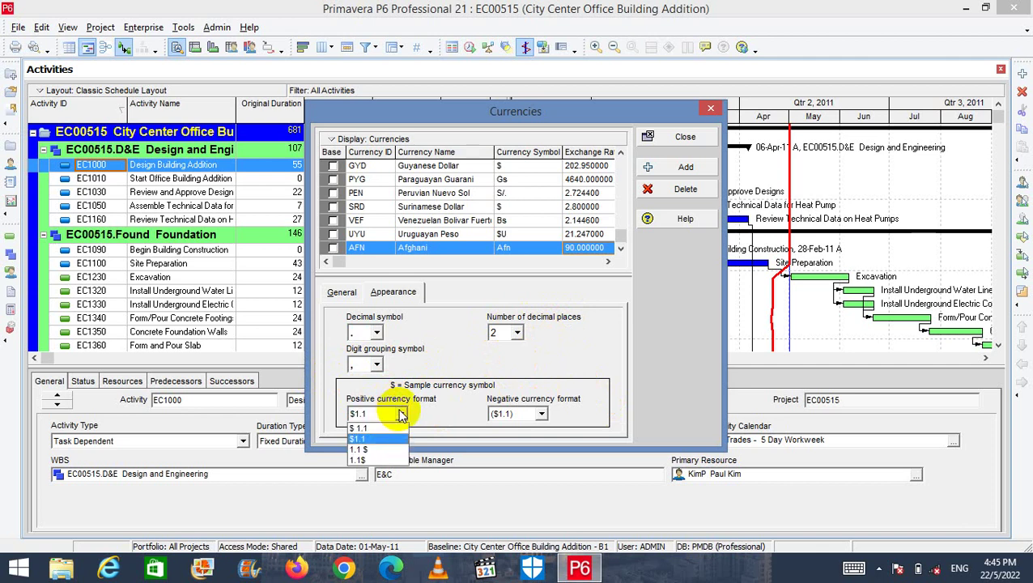
left_click(400, 414)
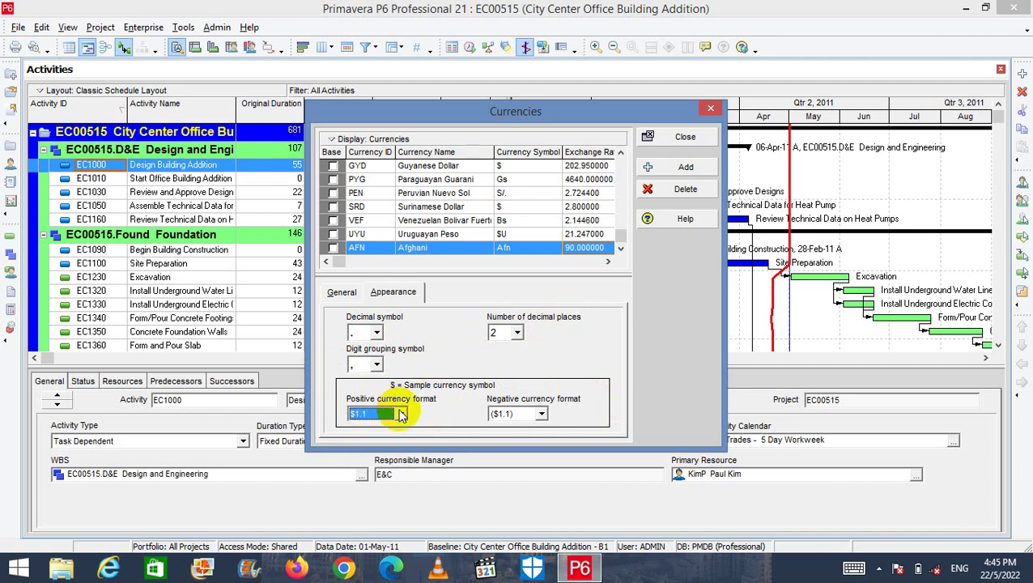
left_click(400, 413)
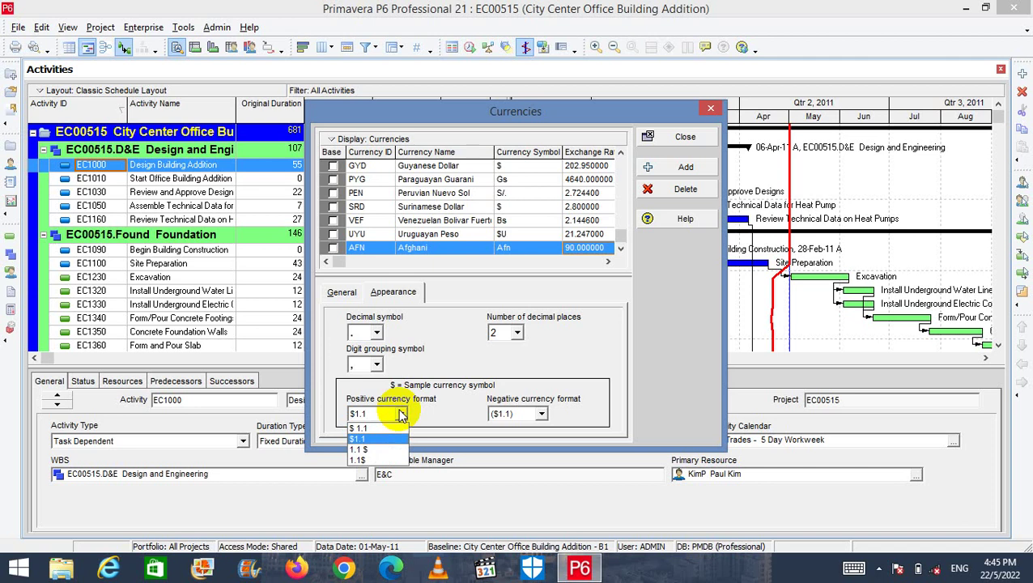
left_click(400, 414)
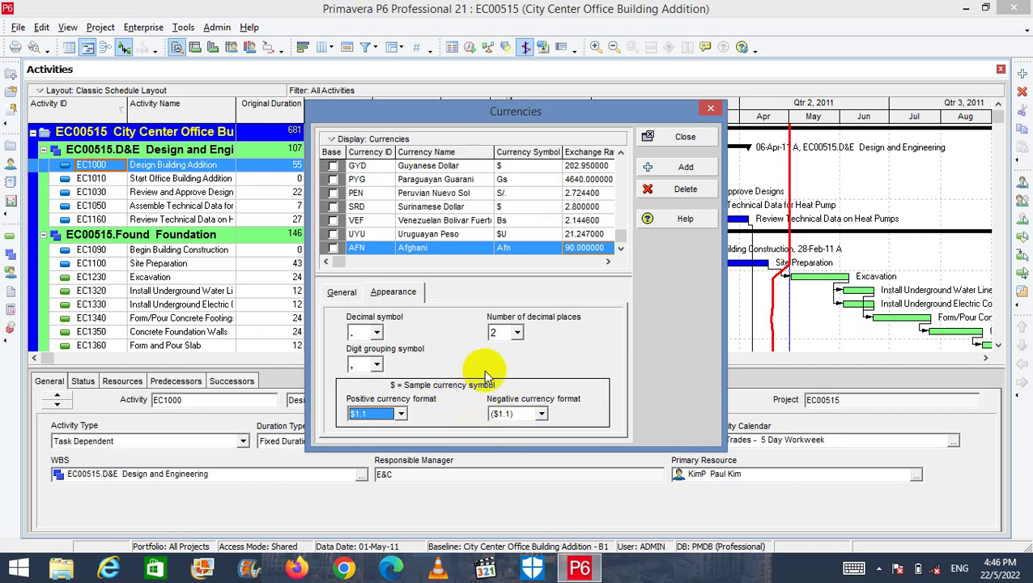
left_click(402, 414)
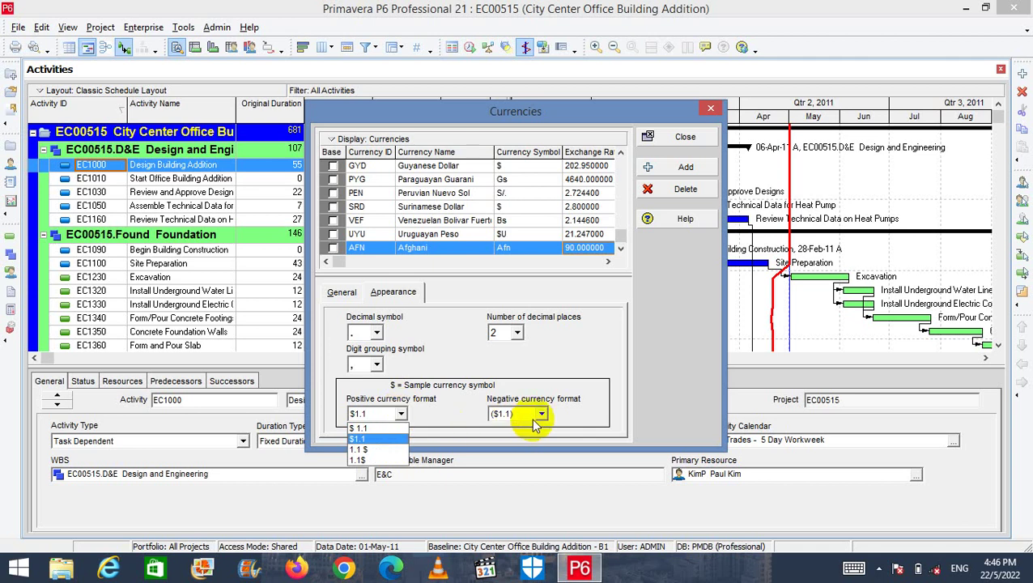
left_click(536, 417)
left_click(539, 418)
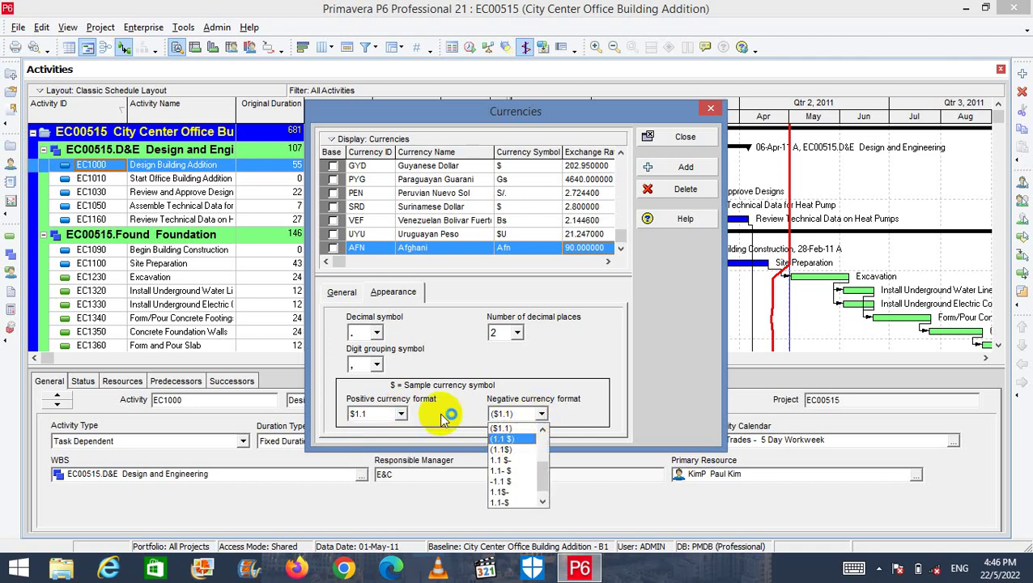
left_click(409, 413)
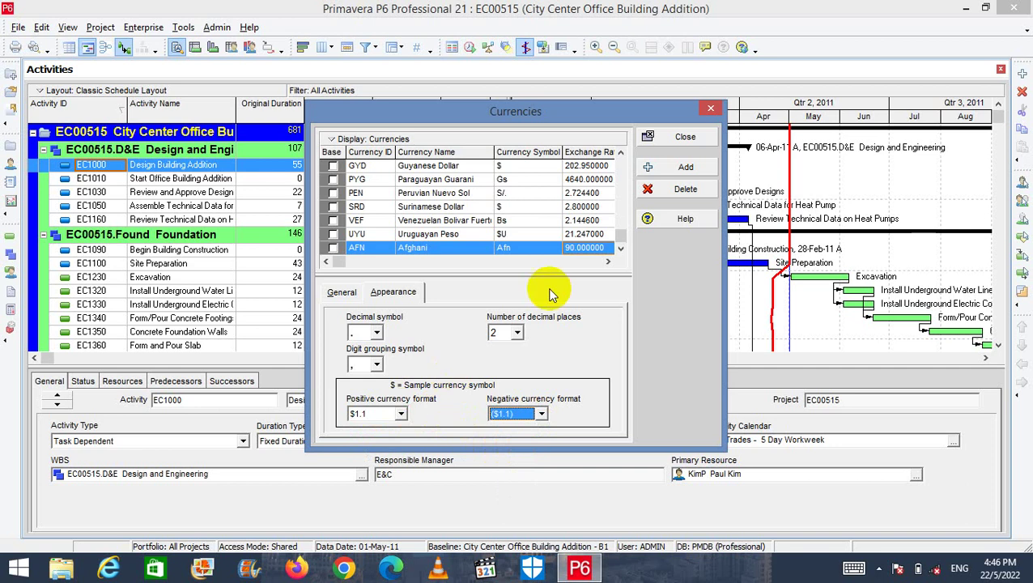
left_click(684, 144)
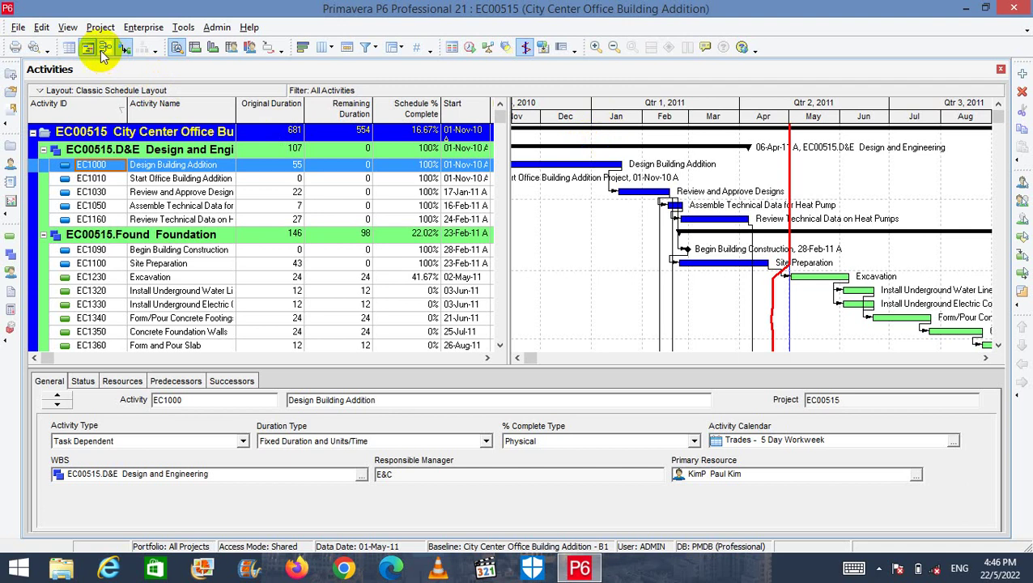
Set the user preference currency for viewing monetary values to Afghani and close the preferences.
left_click(42, 27)
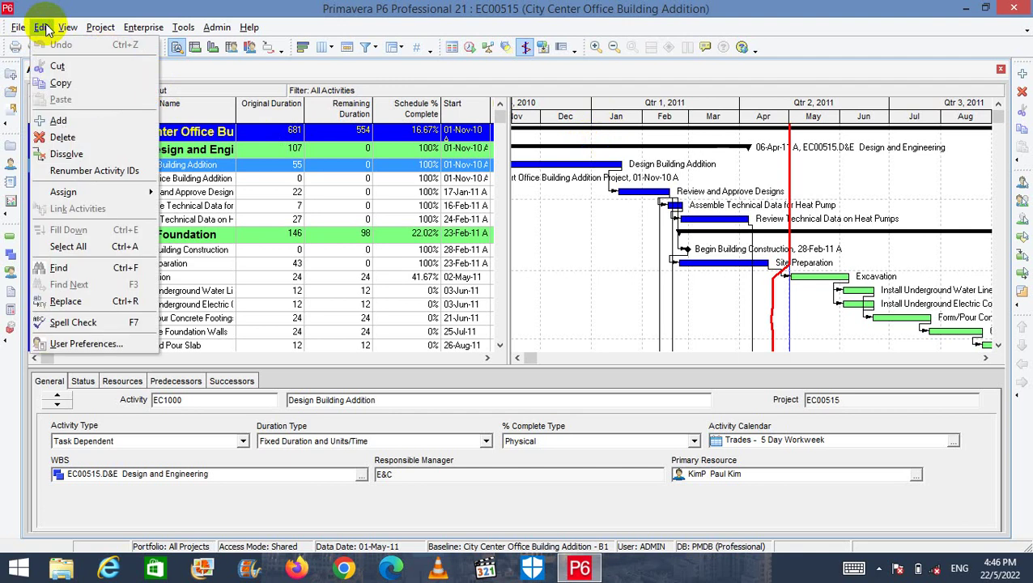
left_click(85, 344)
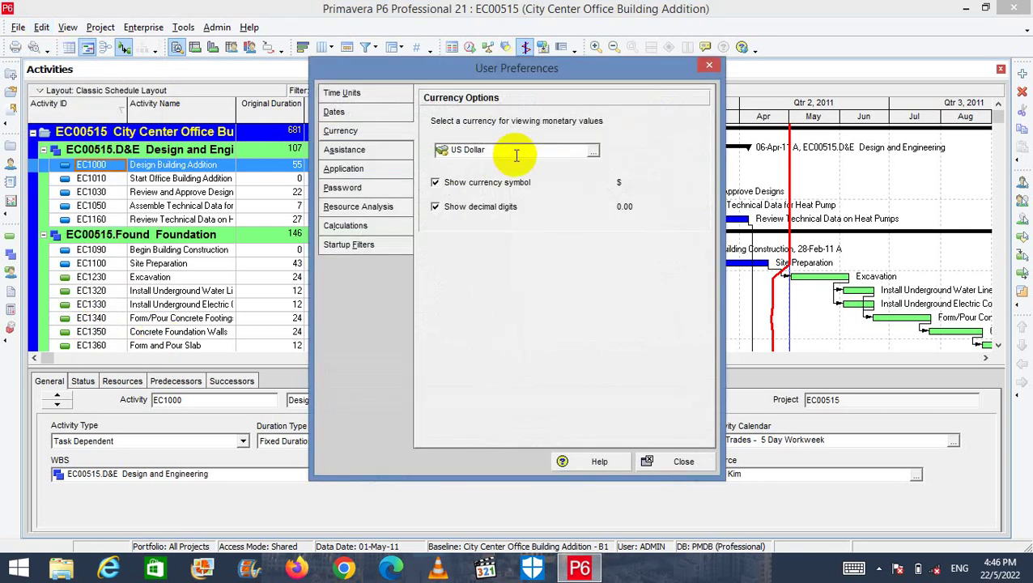
left_click(593, 151)
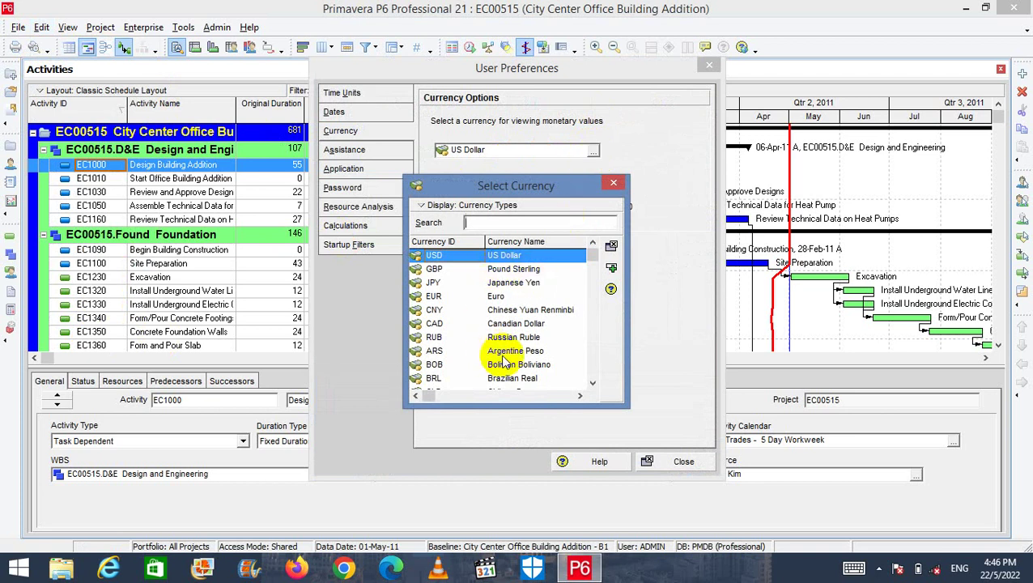
left_click(593, 382)
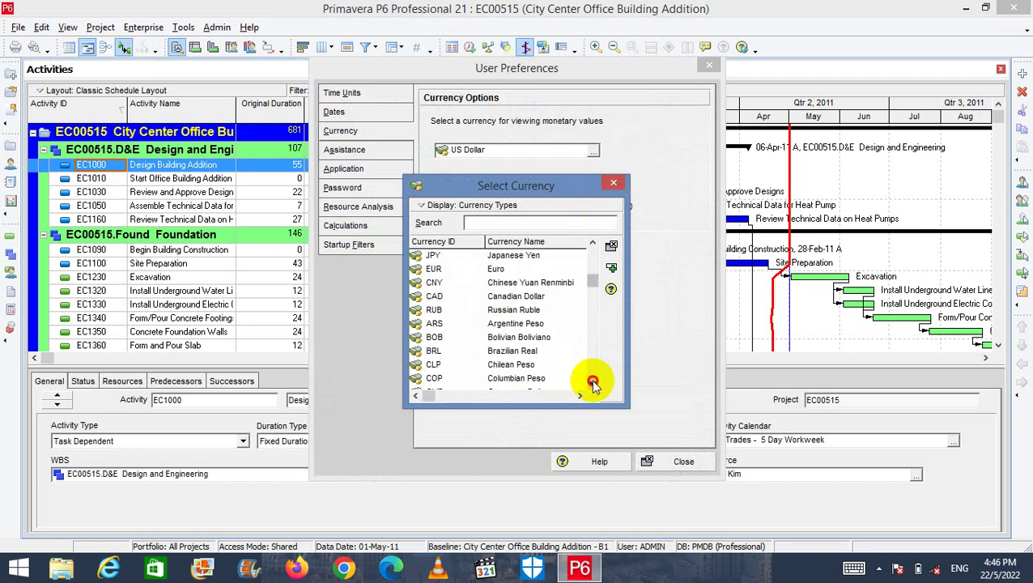
left_click(593, 382)
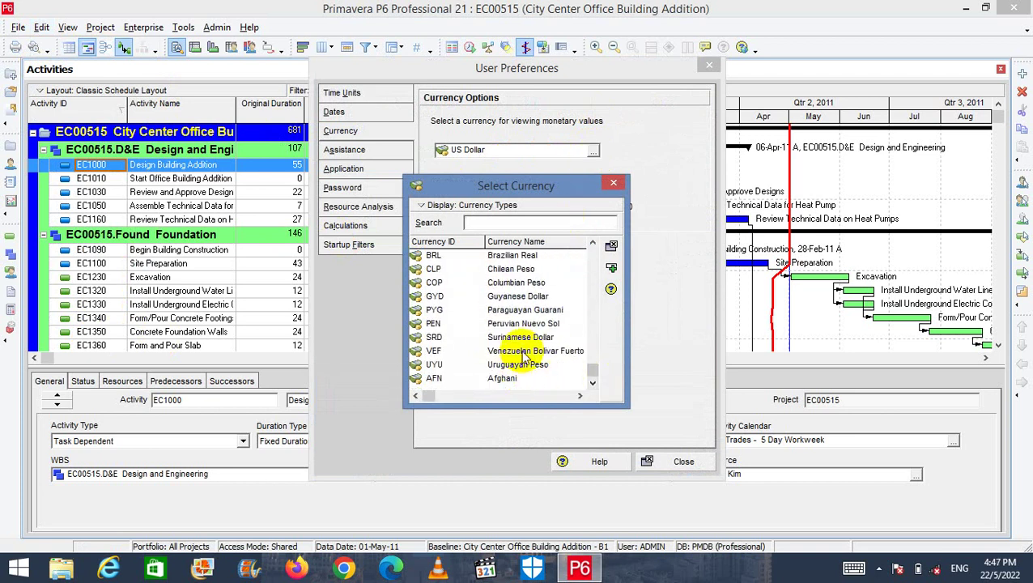
left_click(502, 378)
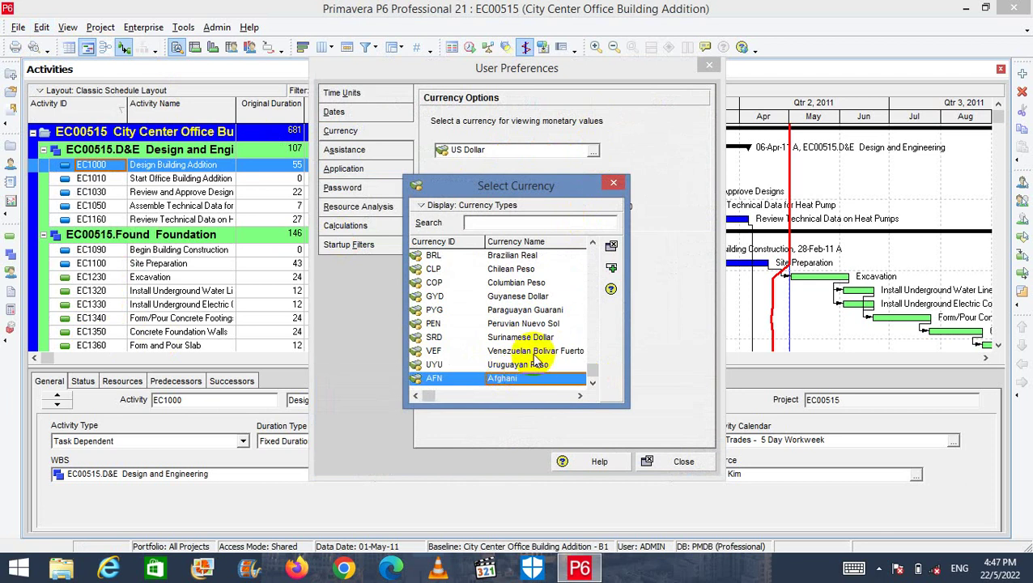
left_click(611, 268)
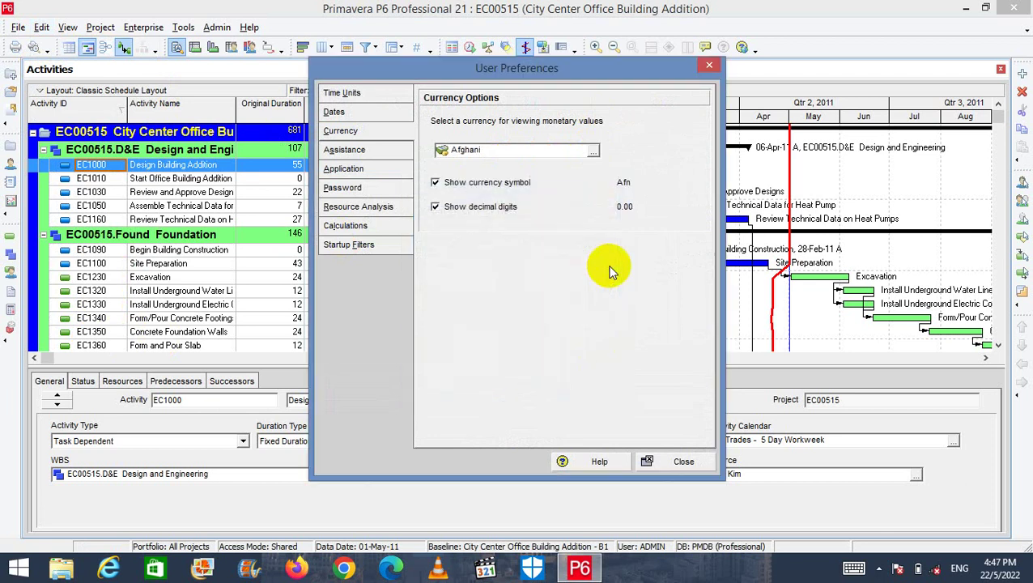
left_click(672, 461)
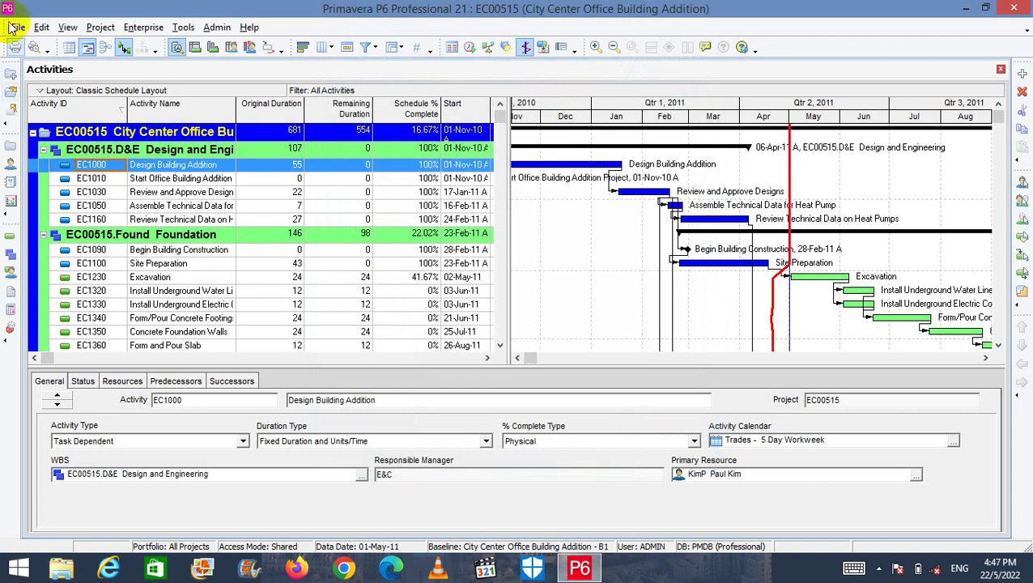
Reopen the user preferences and show the time unit settings.
left_click(40, 28)
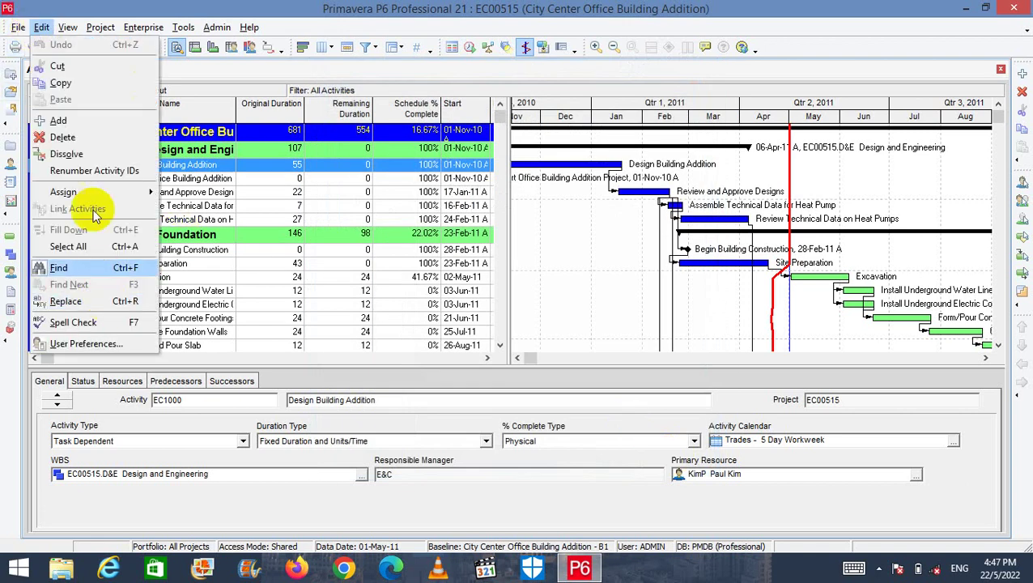
left_click(106, 345)
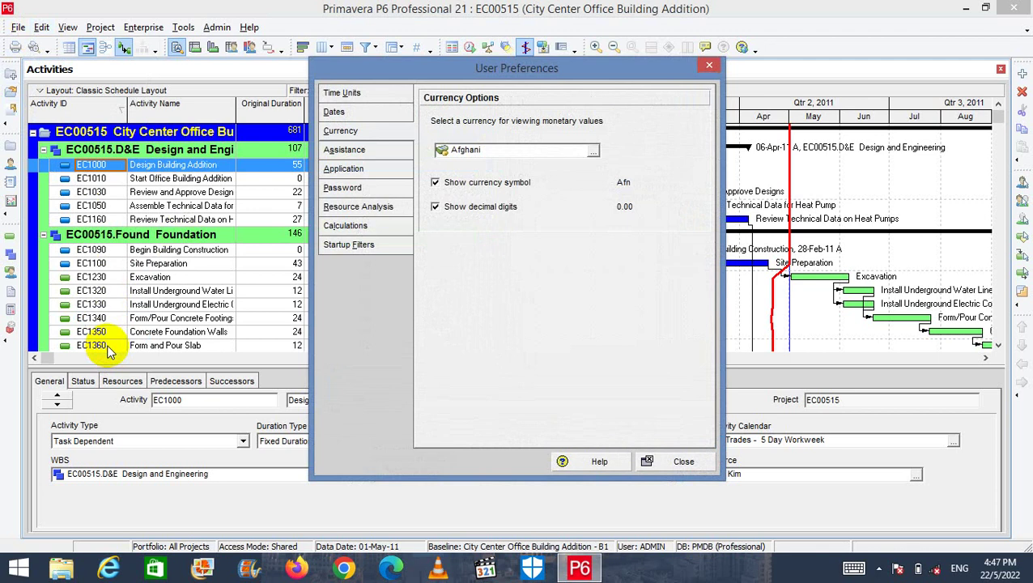
left_click(341, 95)
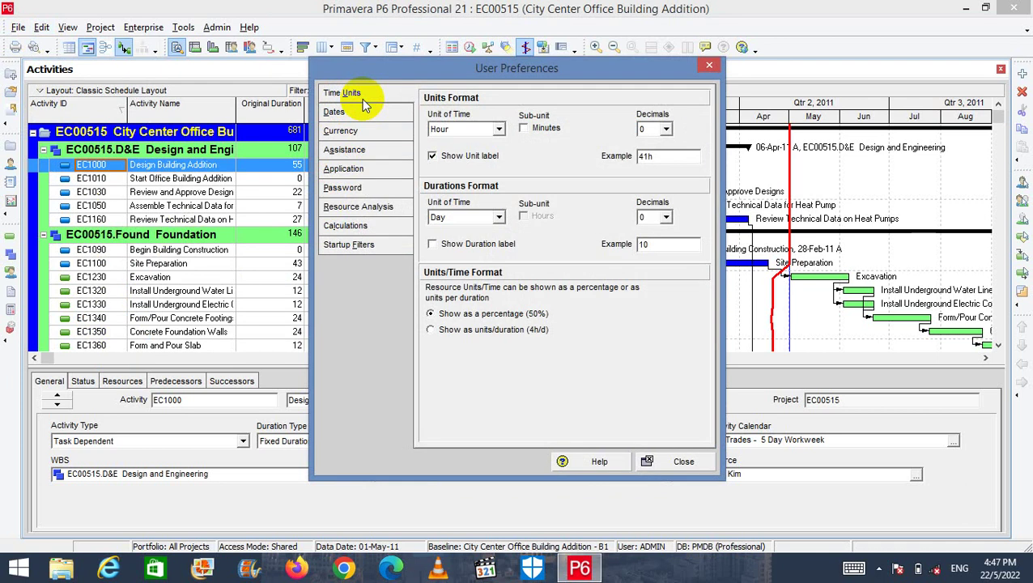
Try Month, Hour, Day and Week as the unit of time in the units format.
left_click(498, 130)
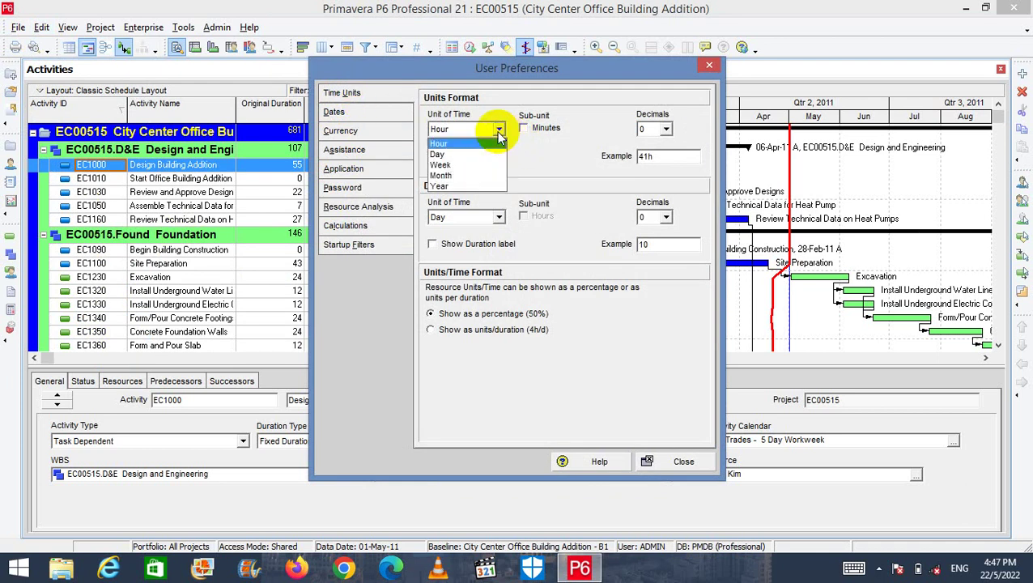
left_click(453, 175)
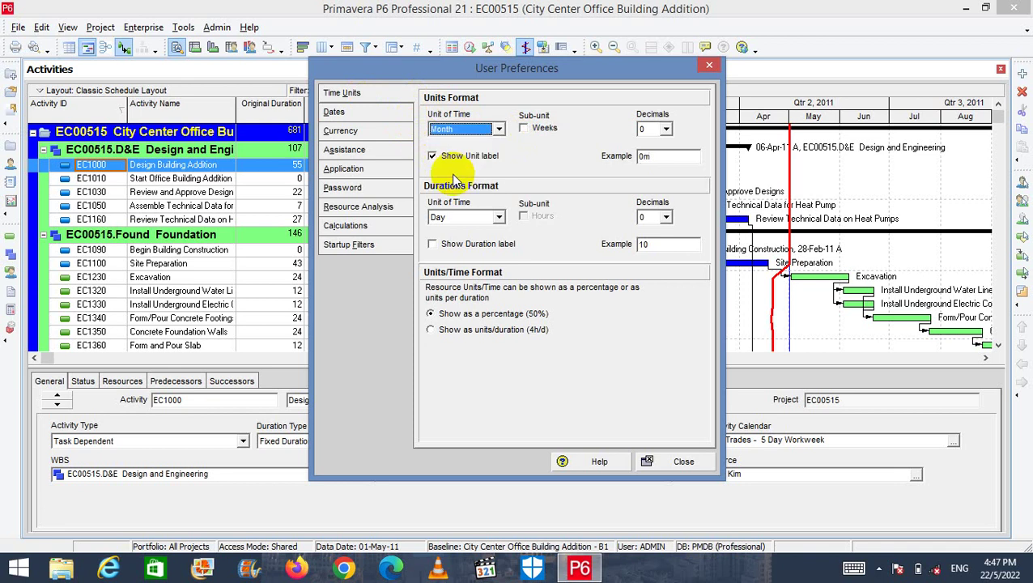
left_click(497, 130)
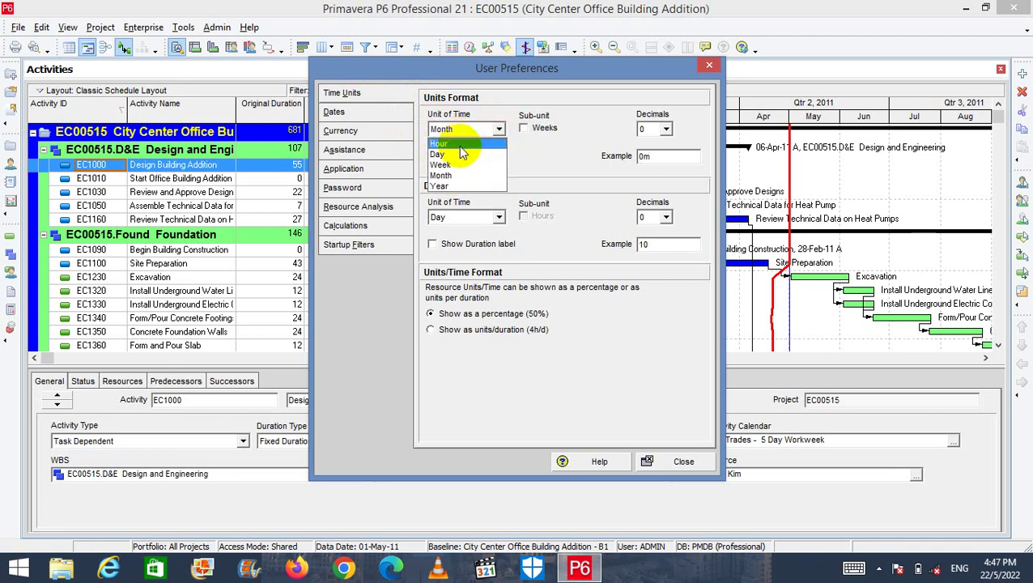
left_click(460, 146)
left_click(496, 130)
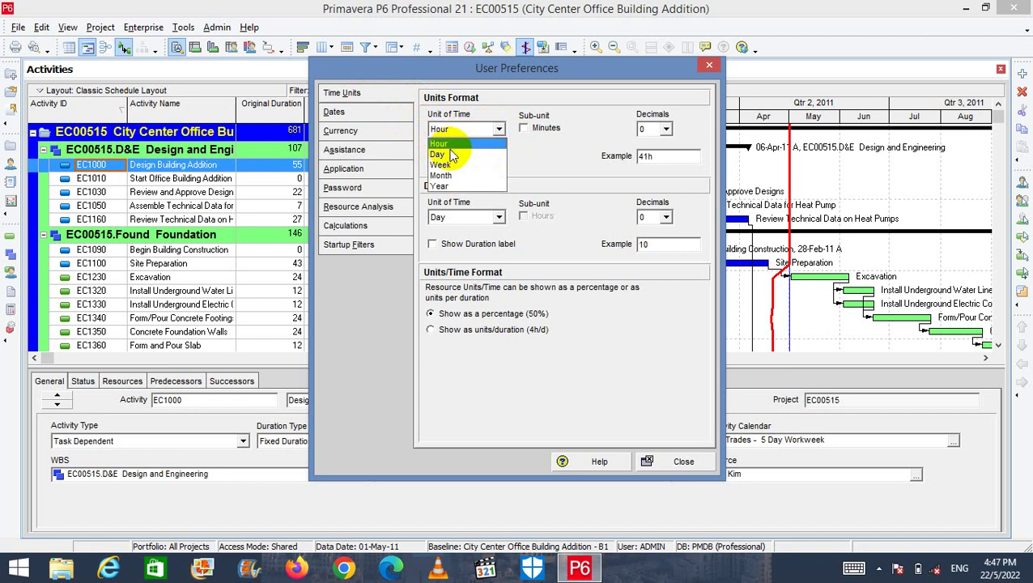
left_click(454, 155)
left_click(495, 129)
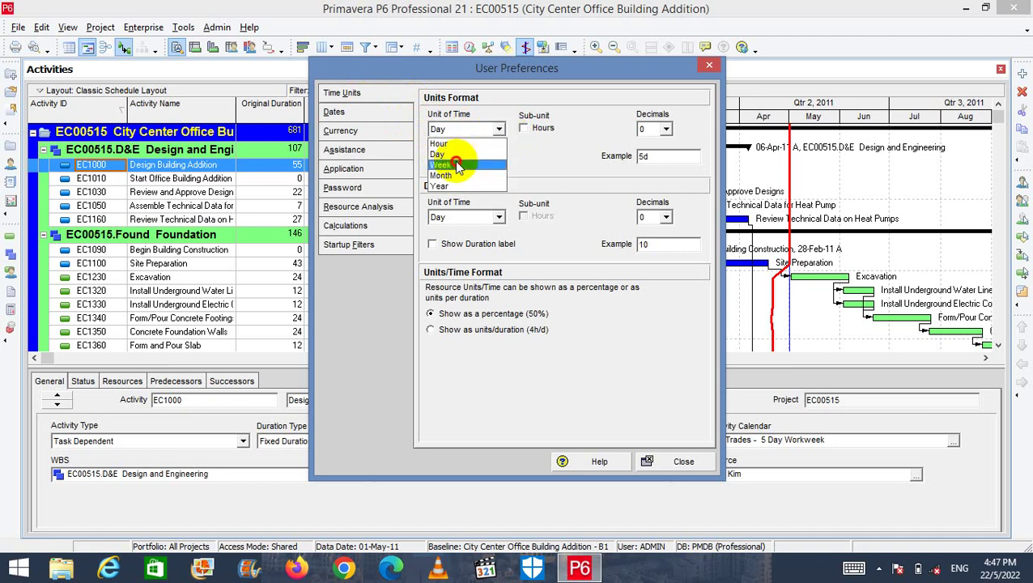
left_click(457, 166)
left_click(496, 129)
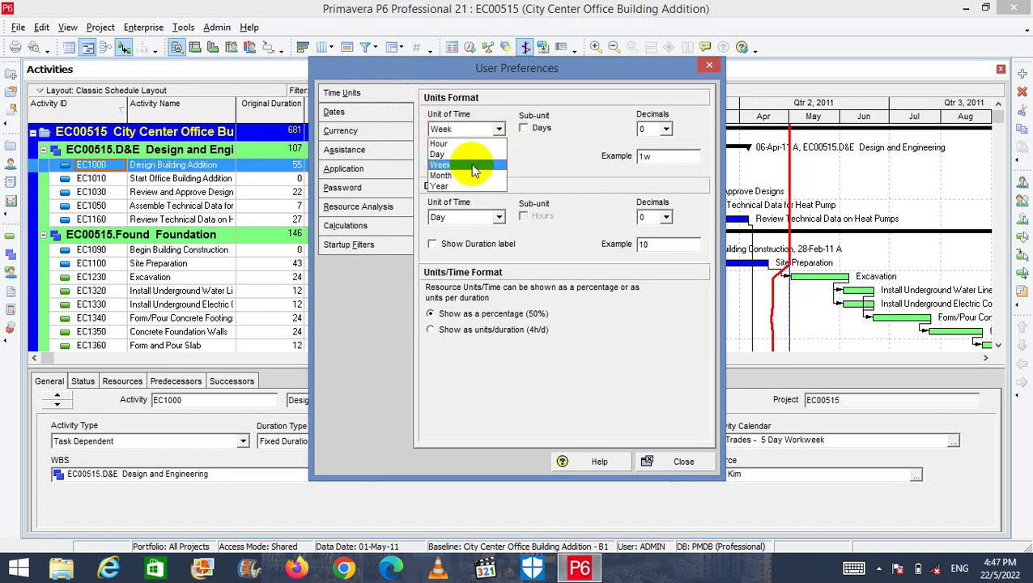
left_click(496, 130)
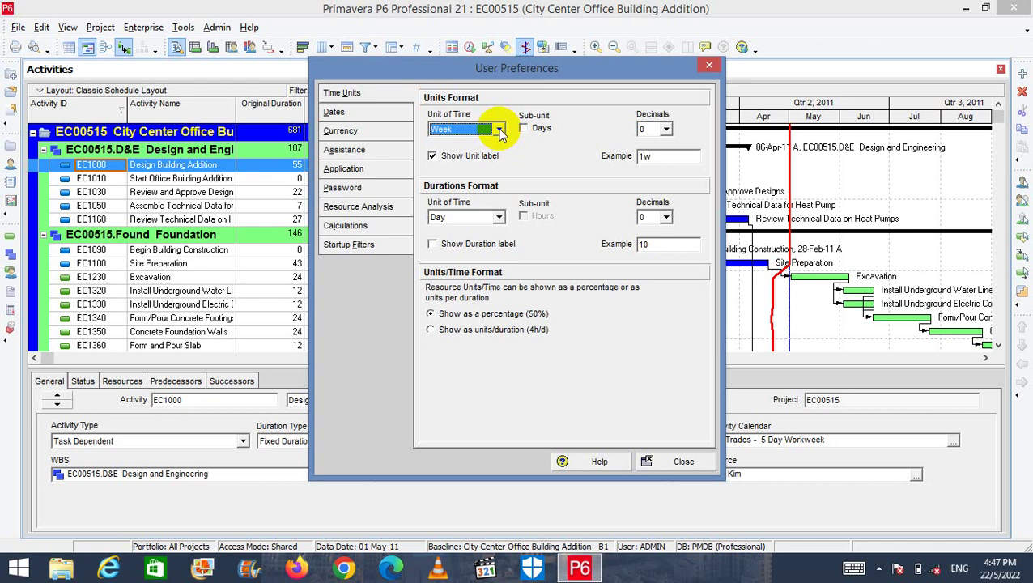
left_click(499, 130)
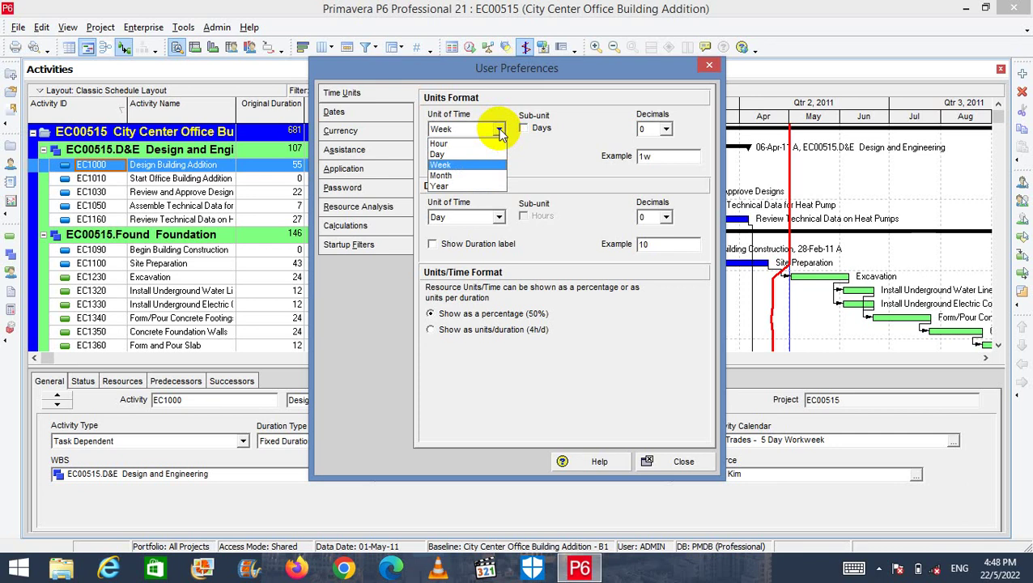
left_click(522, 143)
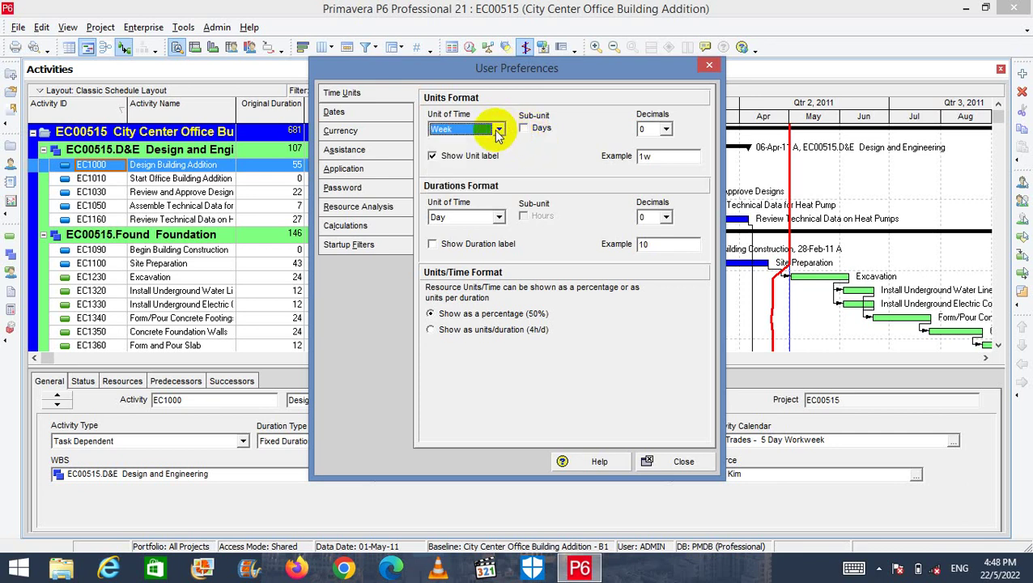
Return the units format to Hour and try the Minutes sub-unit on and off.
left_click(496, 132)
left_click(480, 141)
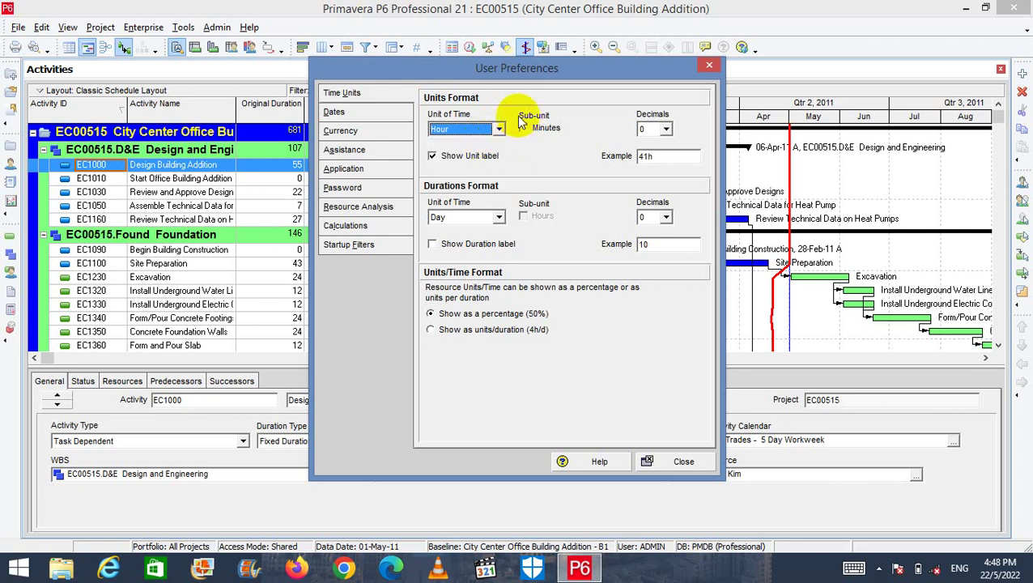
left_click(524, 128)
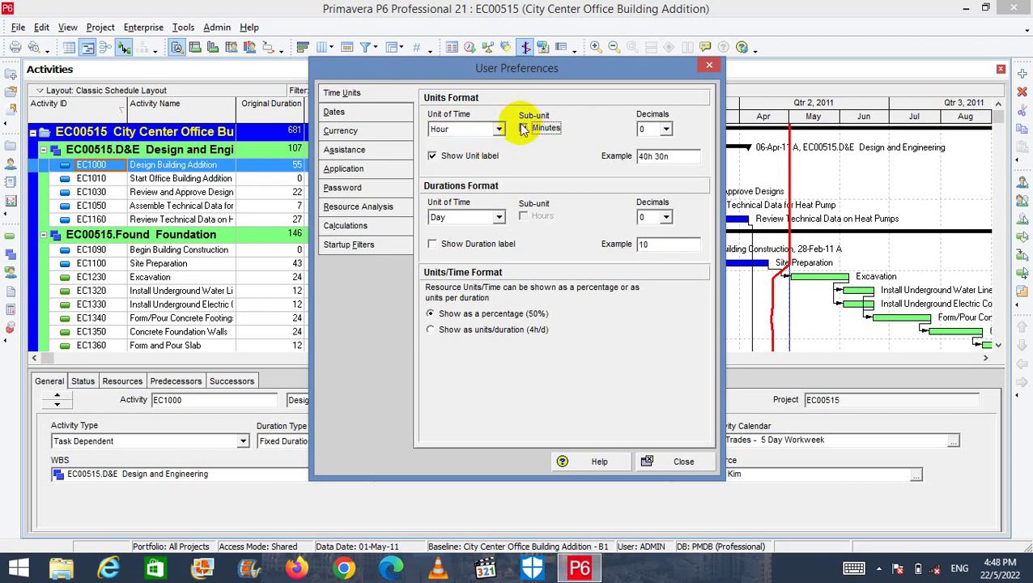
left_click(524, 129)
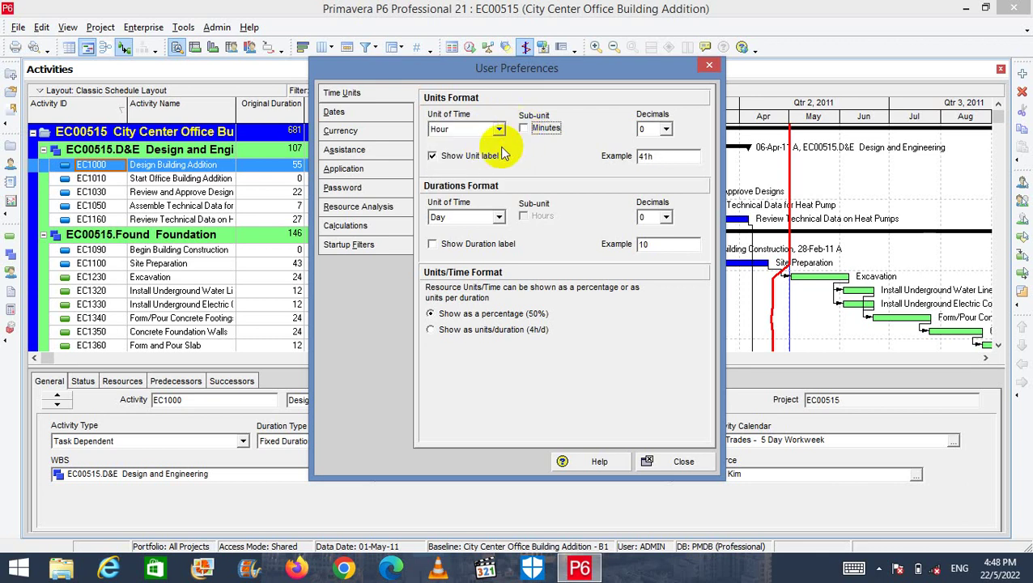
Try Hour as the unit of time in the durations format, then return it to Day.
left_click(499, 218)
left_click(498, 219)
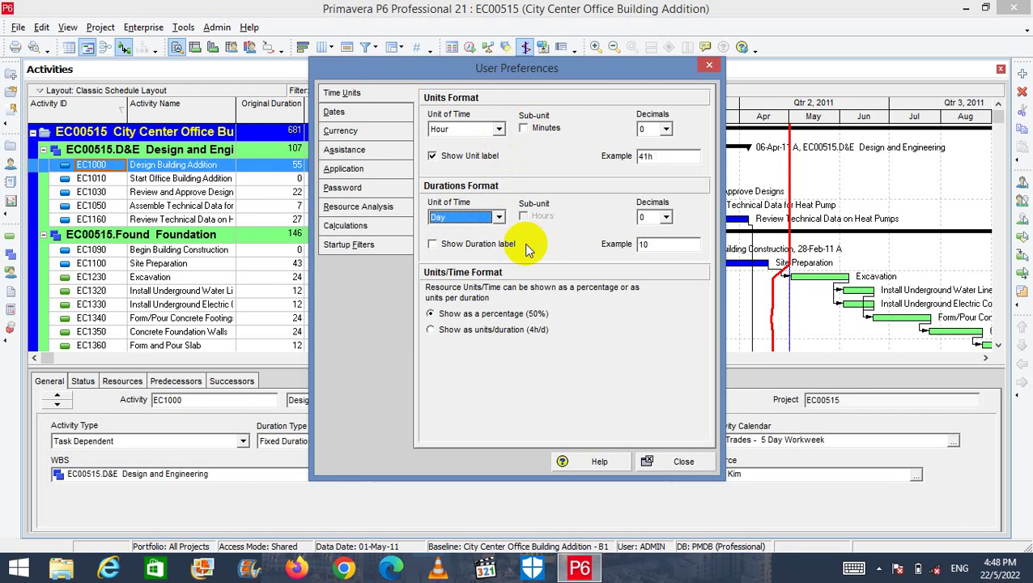
left_click(503, 217)
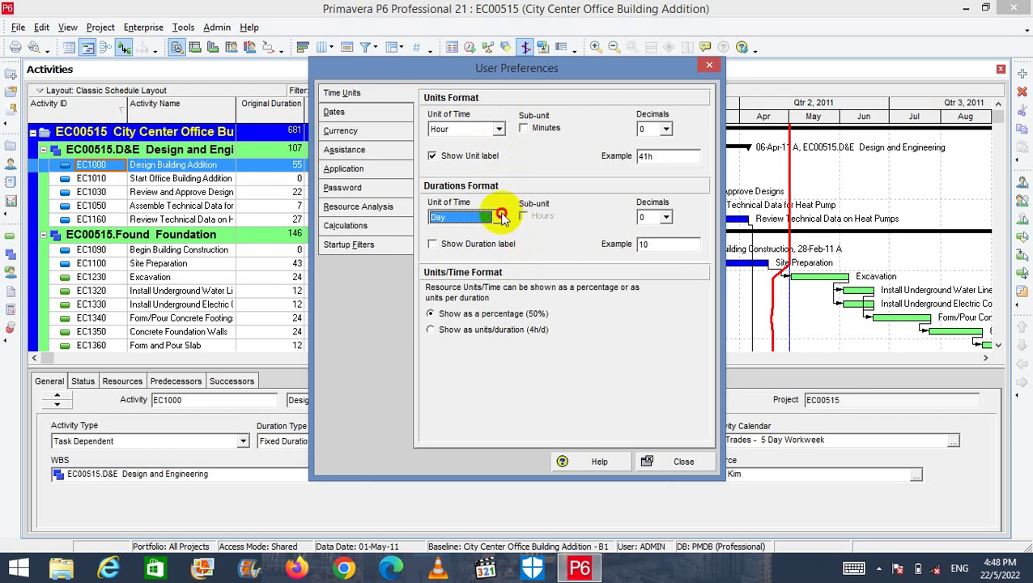
left_click(496, 228)
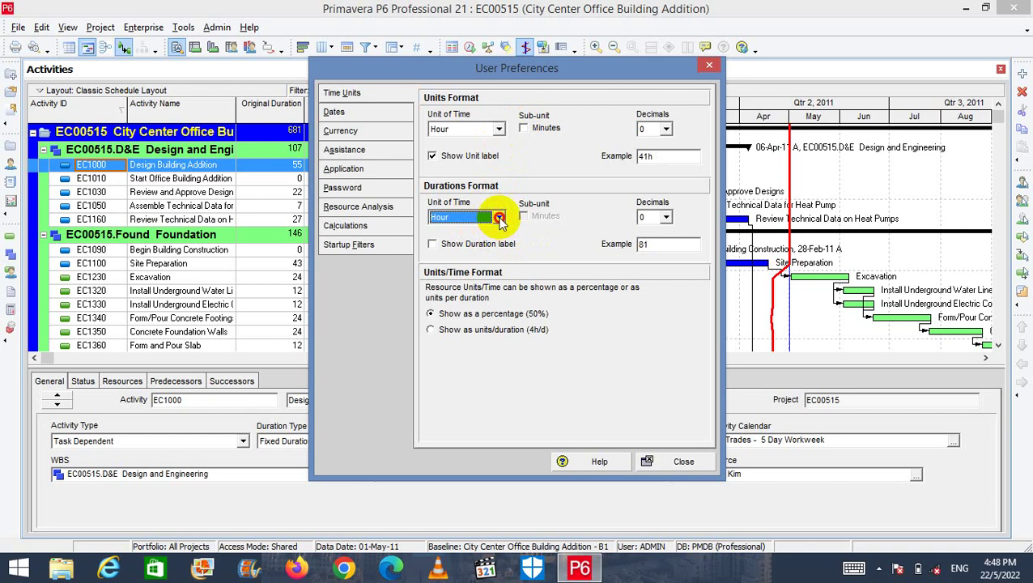
left_click(500, 219)
left_click(476, 241)
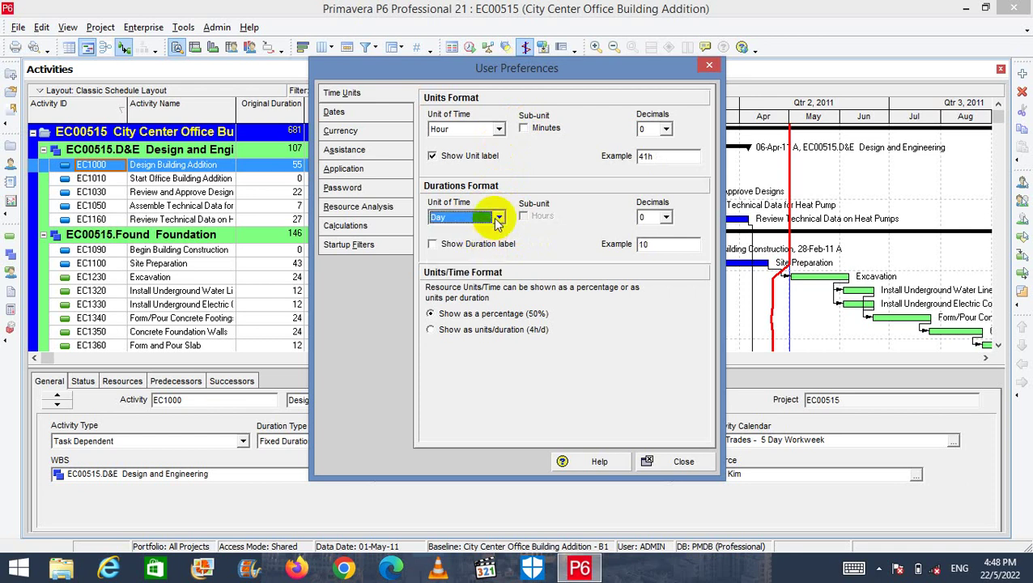
Enable the duration label and show resource units/time as units/duration (4h/d).
left_click(508, 243)
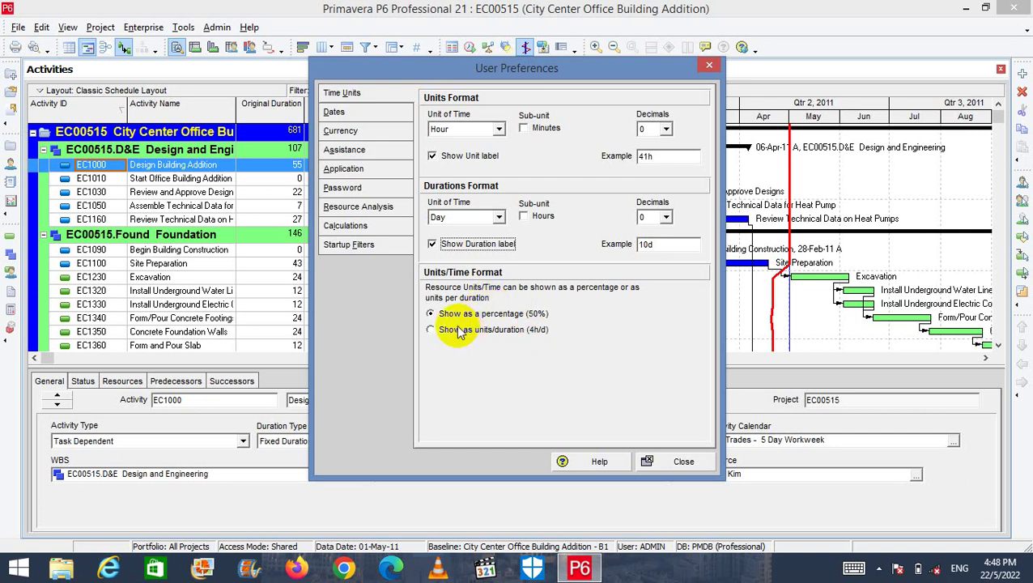
left_click(545, 337)
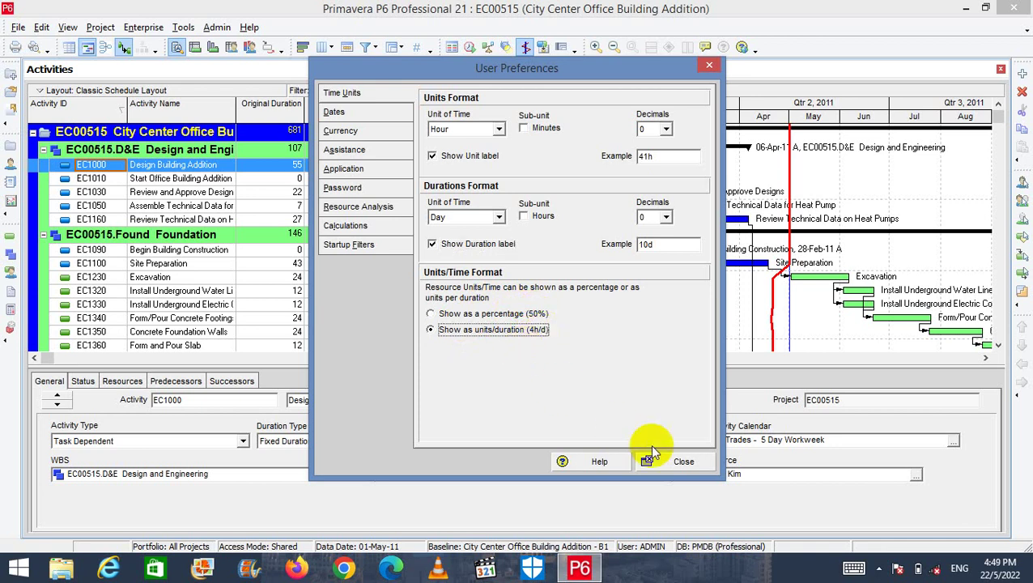
Try submitting the password change form blank, cancel the change and close the user preferences.
left_click(353, 191)
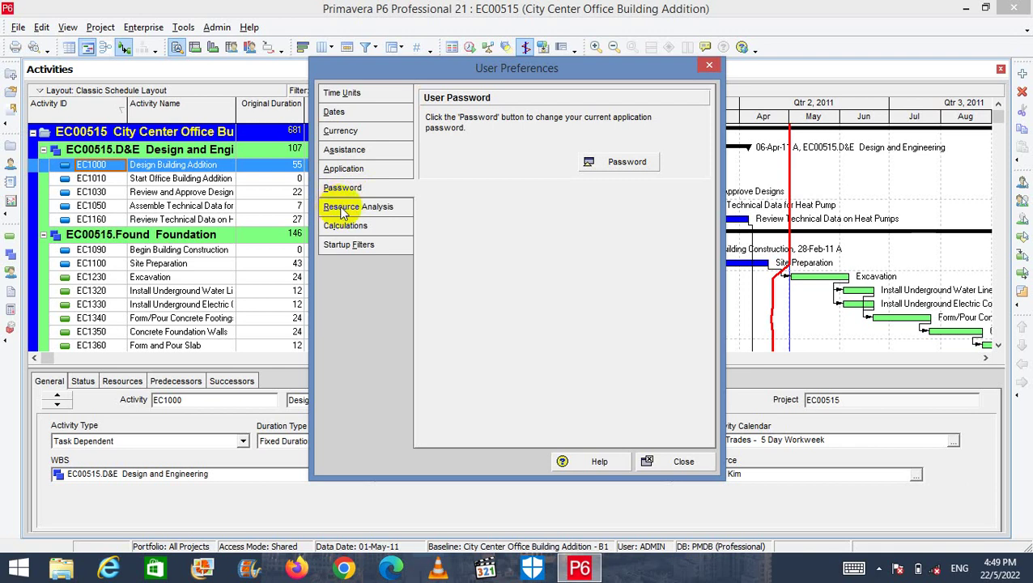
left_click(619, 163)
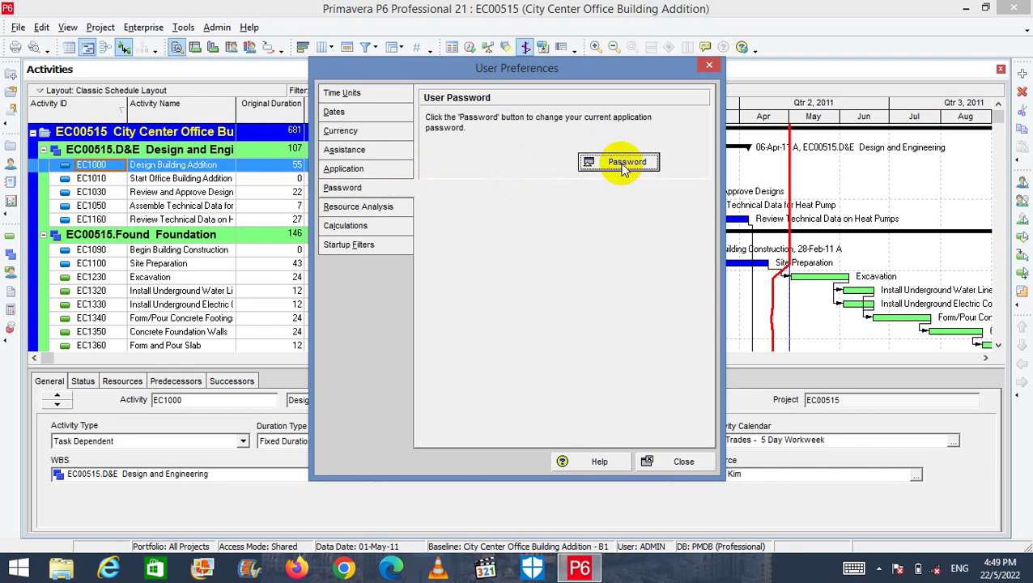
left_click(620, 217)
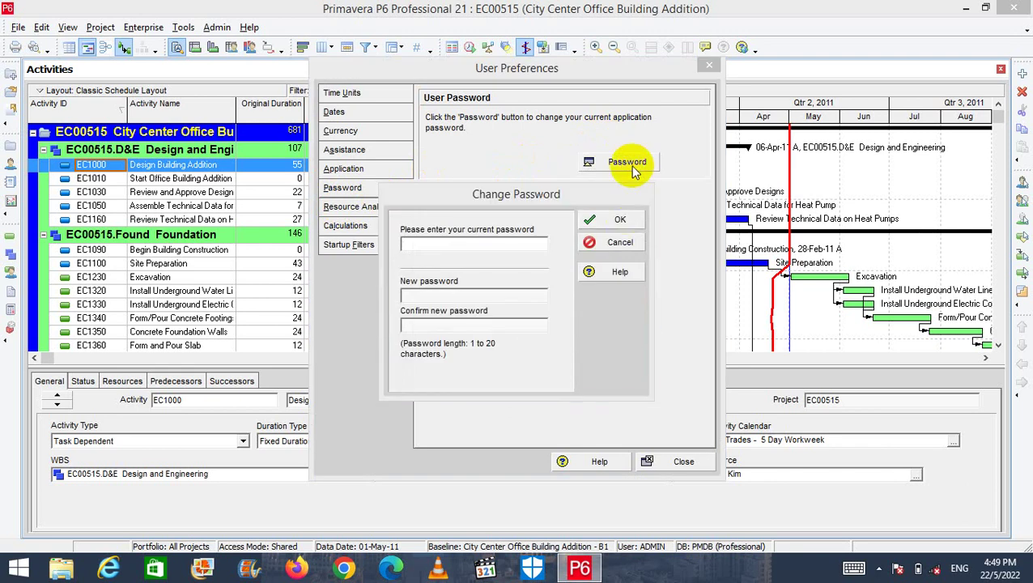
left_click(523, 309)
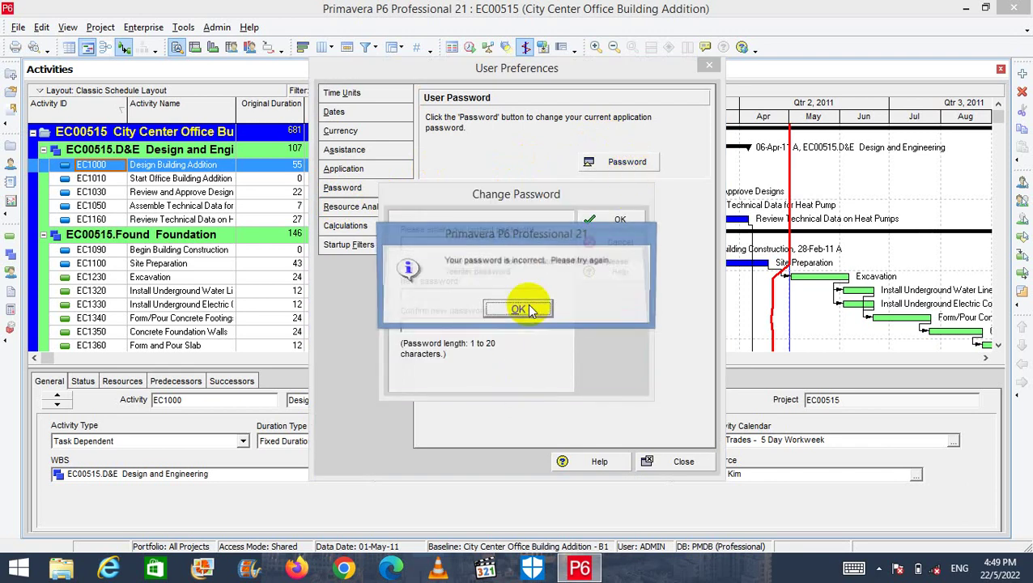
left_click(509, 314)
left_click(628, 240)
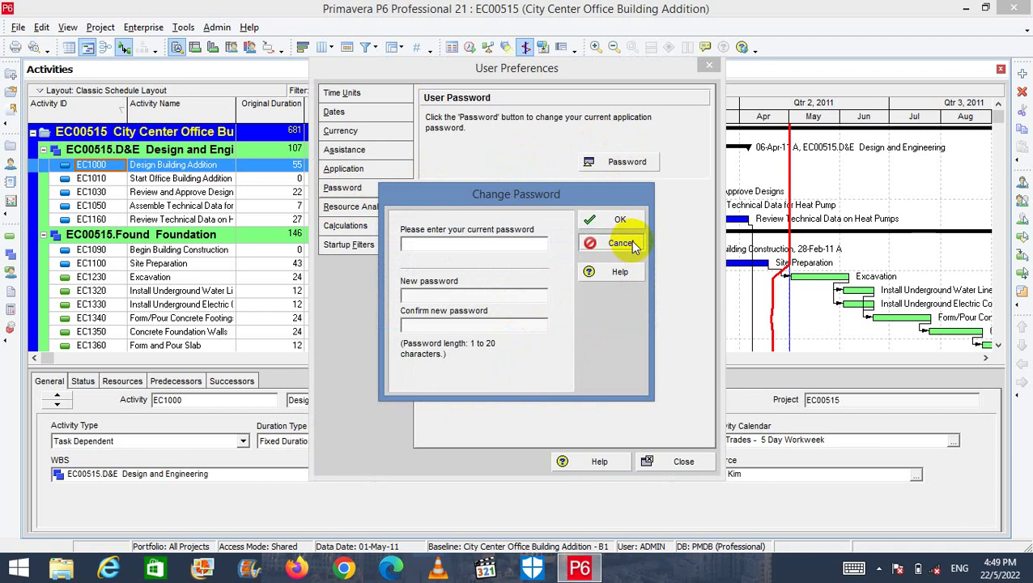
left_click(682, 464)
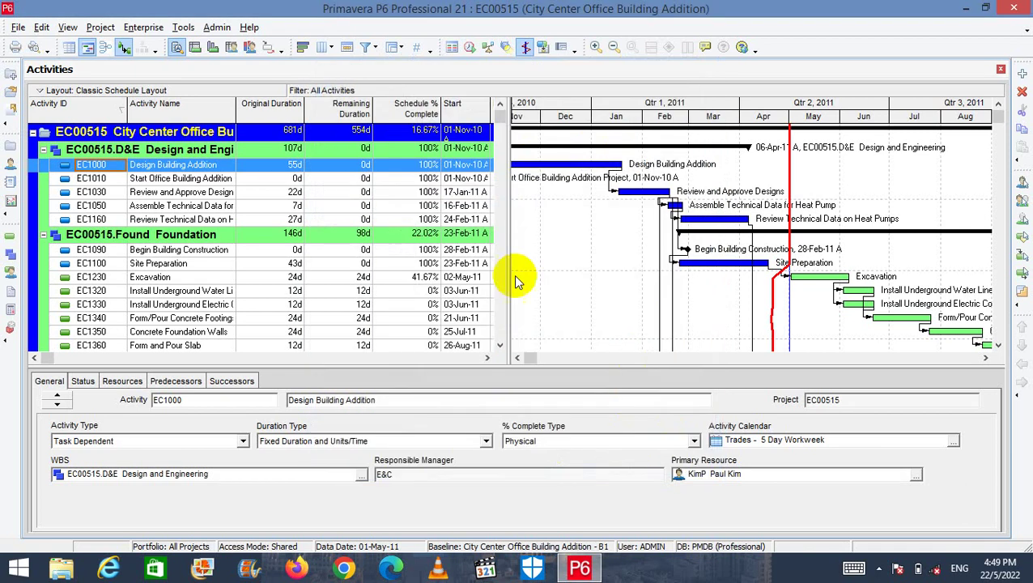
left_click(68, 28)
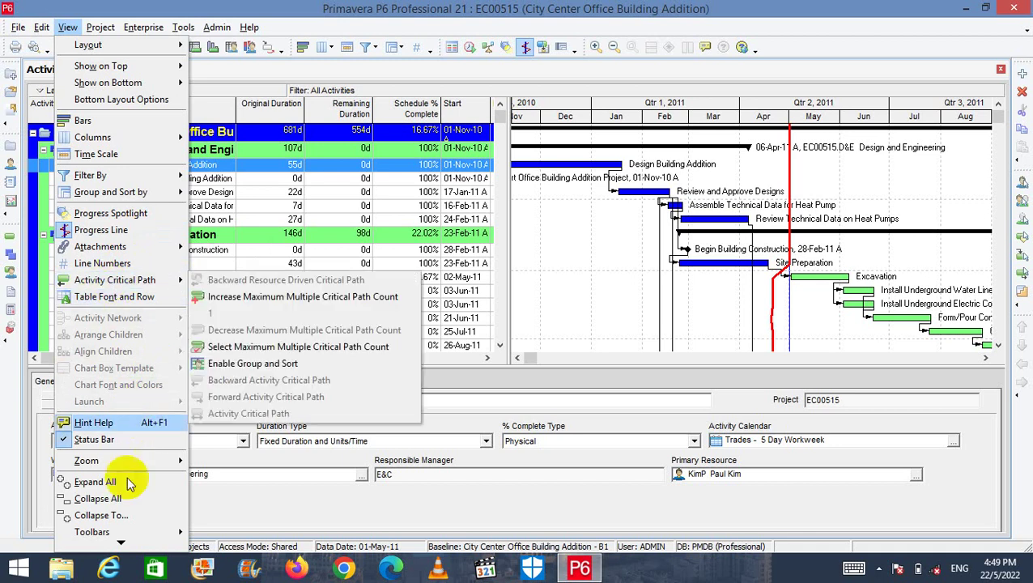
mouse_move(140, 527)
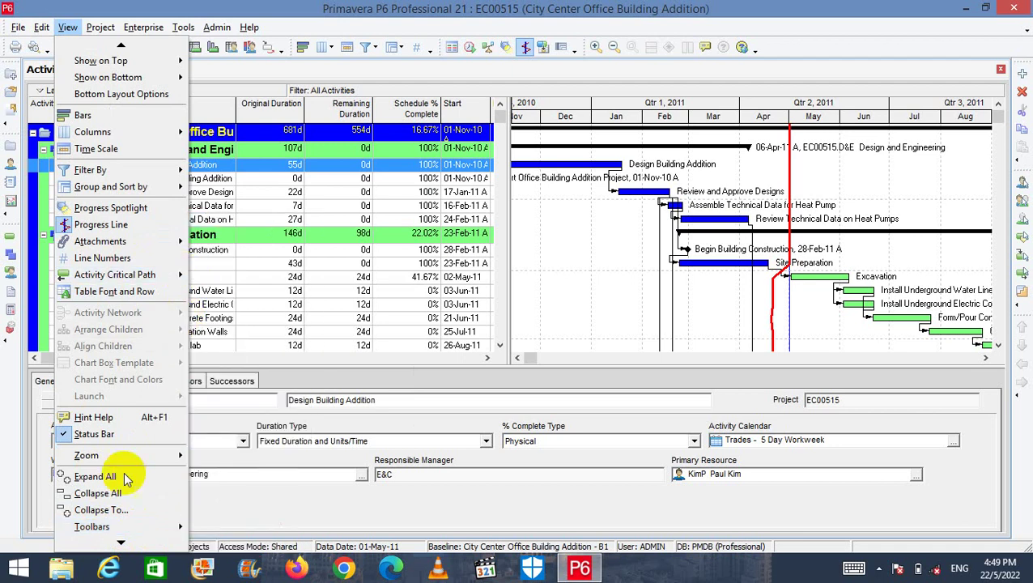
scroll(130, 486, "down", 1)
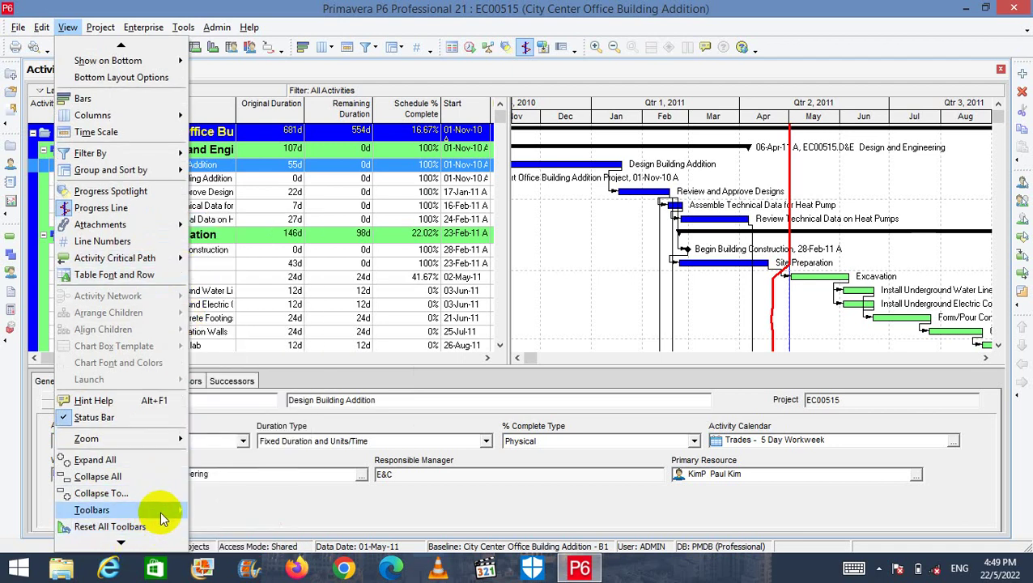
left_click(186, 50)
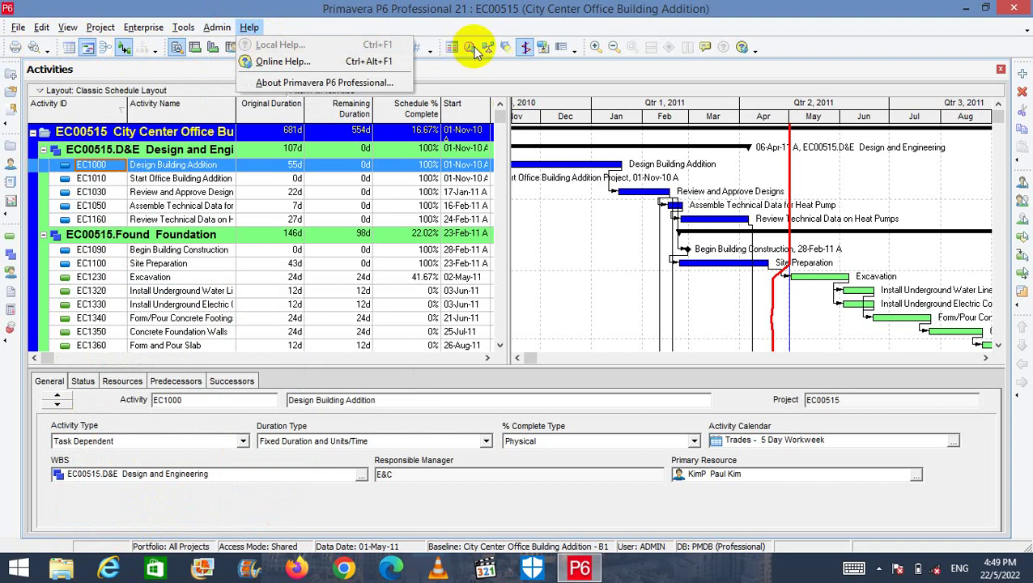
left_click(206, 77)
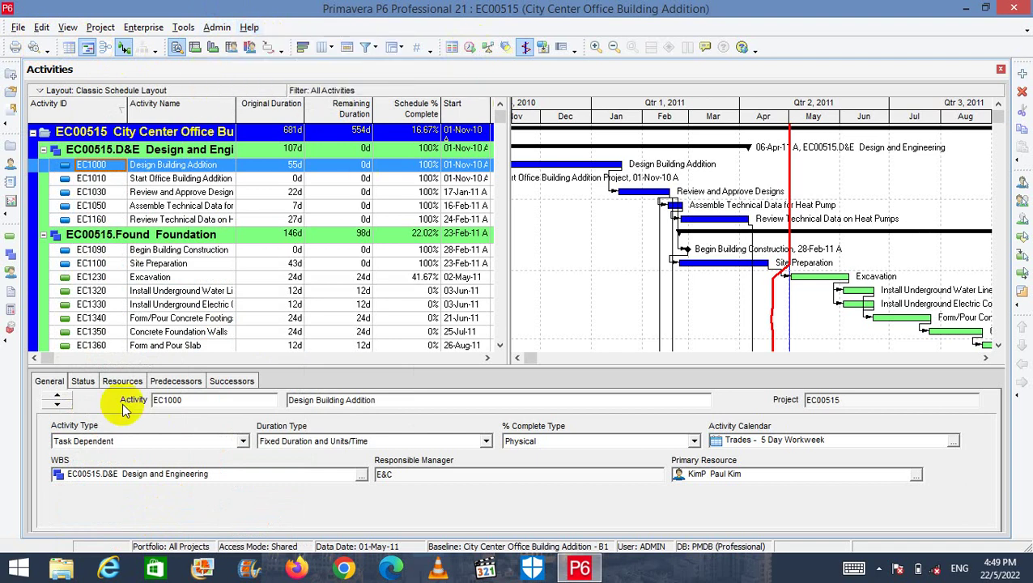
Display the Action toolbar and dock it at the end of the main toolbar row.
left_click(65, 28)
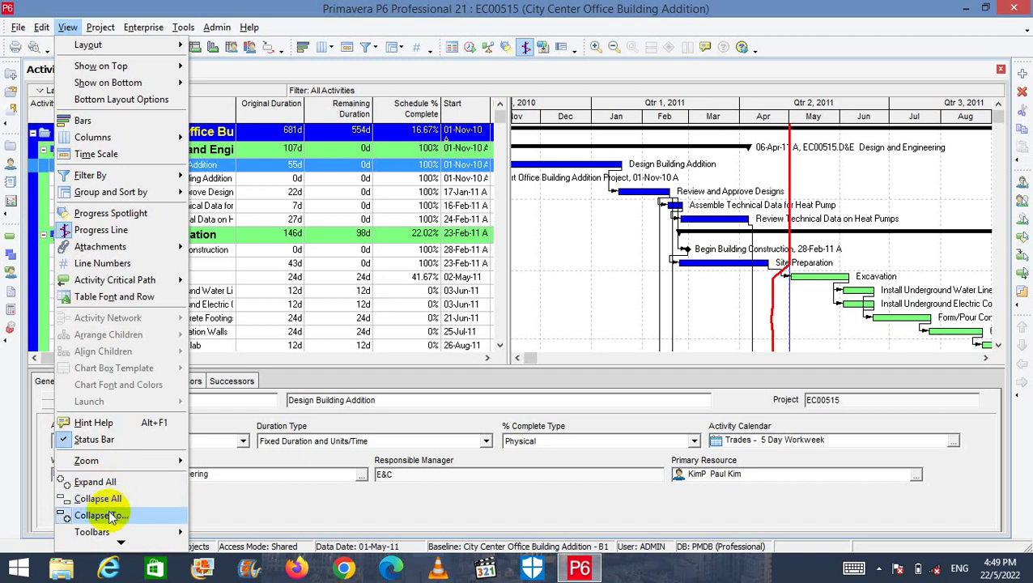
mouse_move(113, 531)
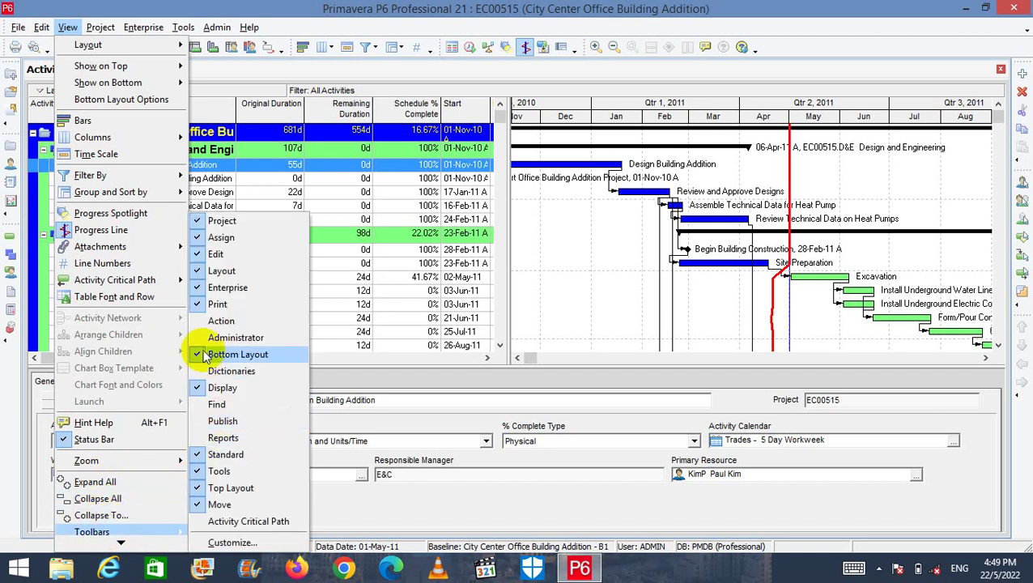
left_click(212, 322)
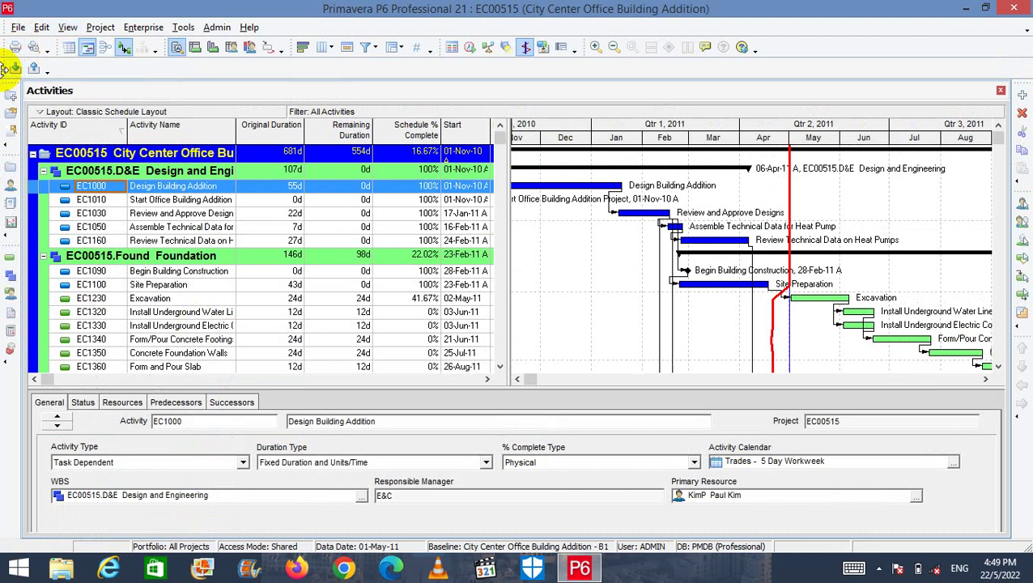
left_click_drag(5, 69, 761, 60)
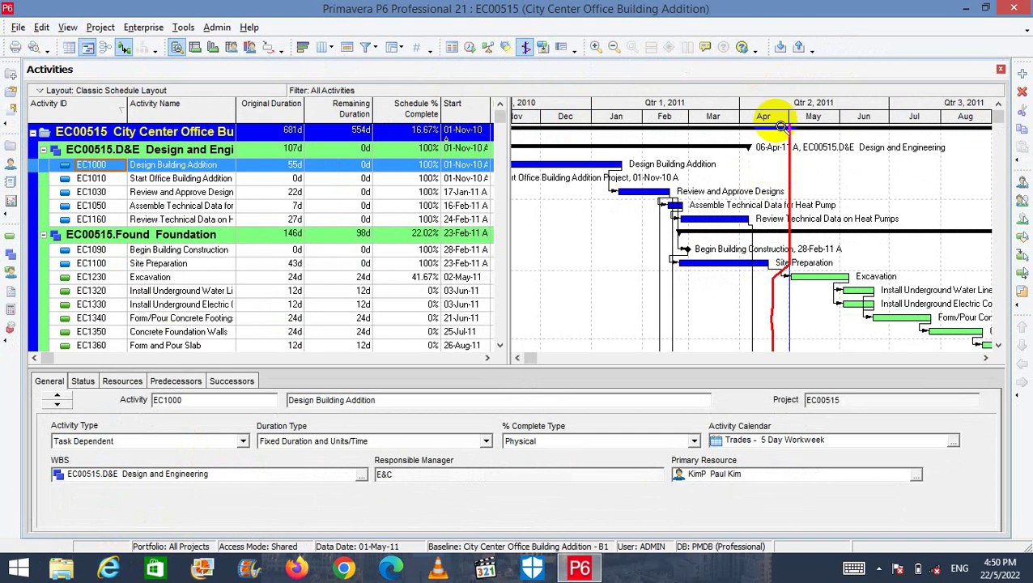
Check which buttons can be added to or removed from the Action toolbar.
left_click(812, 51)
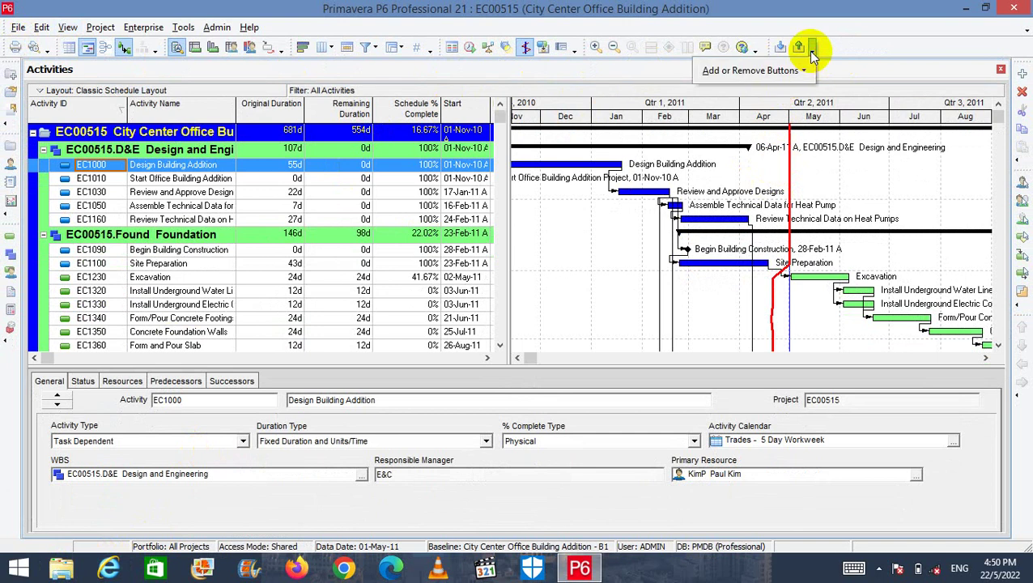
mouse_move(805, 72)
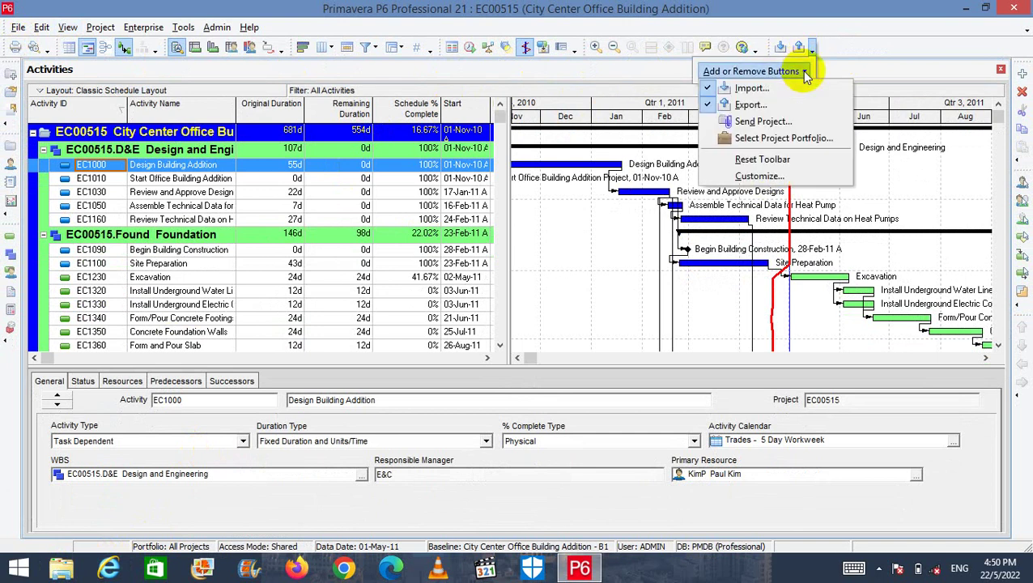
left_click(814, 61)
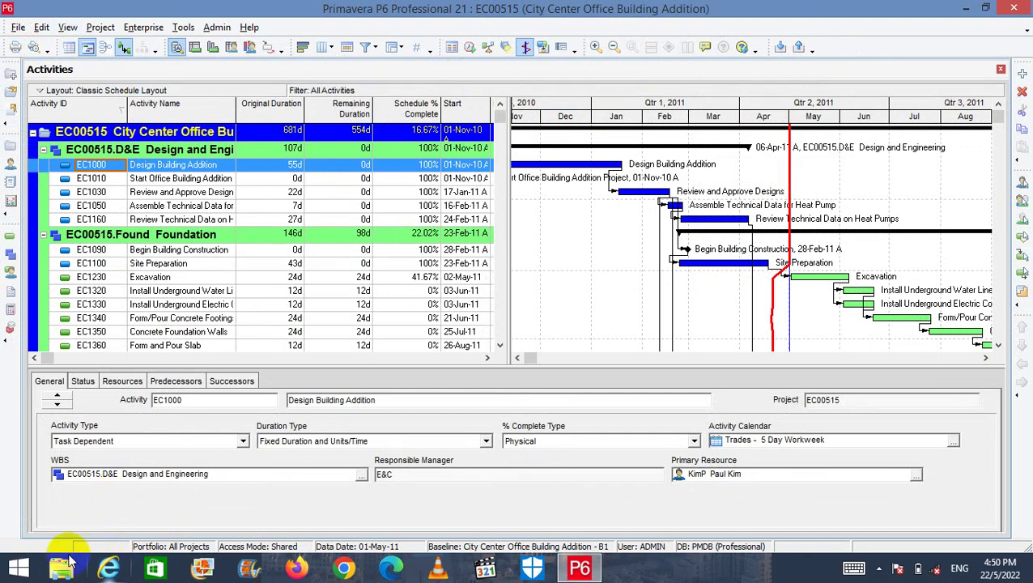
Hide the Action toolbar.
left_click(67, 29)
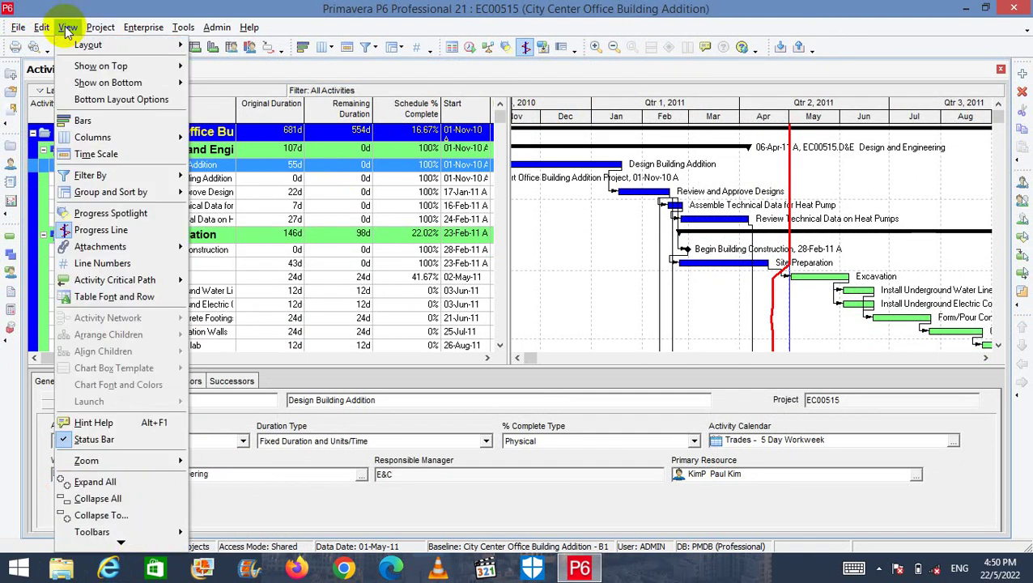
scroll(134, 529, "down", 1)
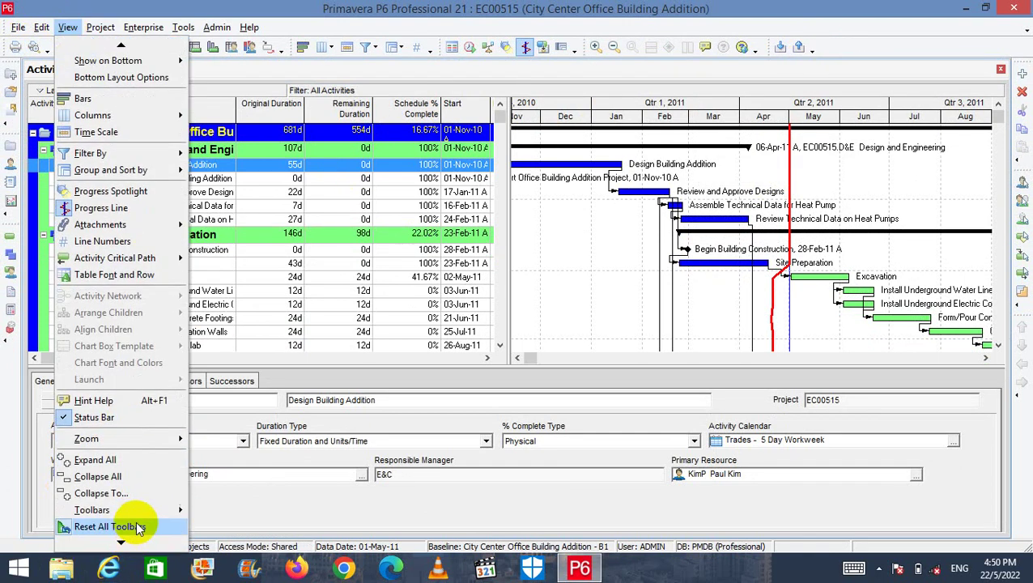
mouse_move(144, 511)
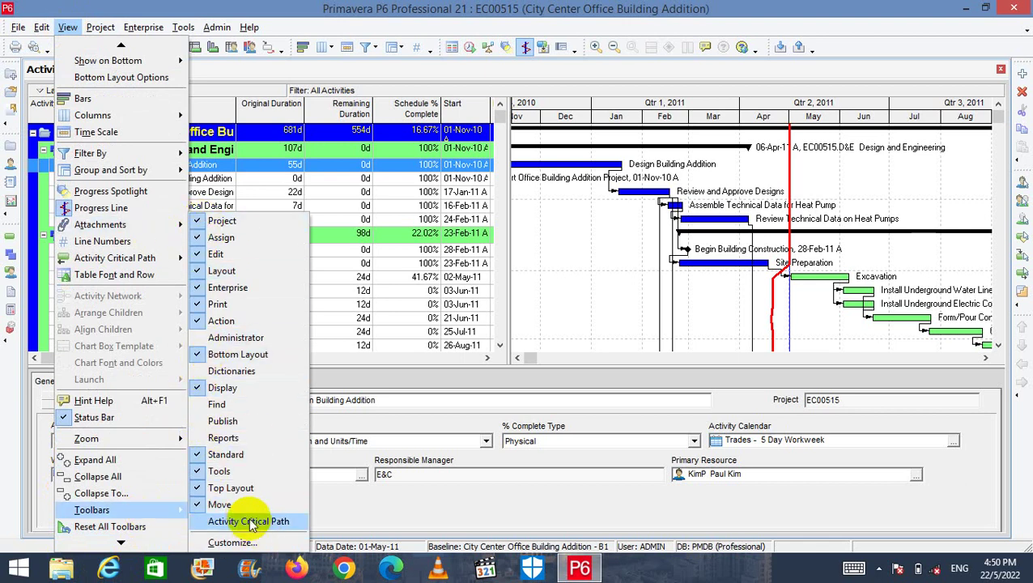
left_click(198, 320)
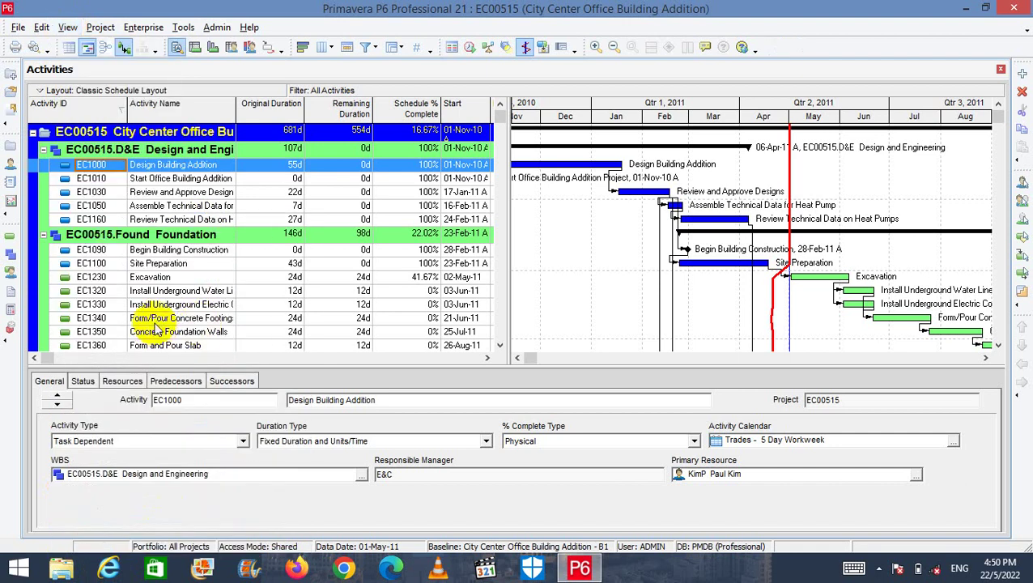
left_click(69, 28)
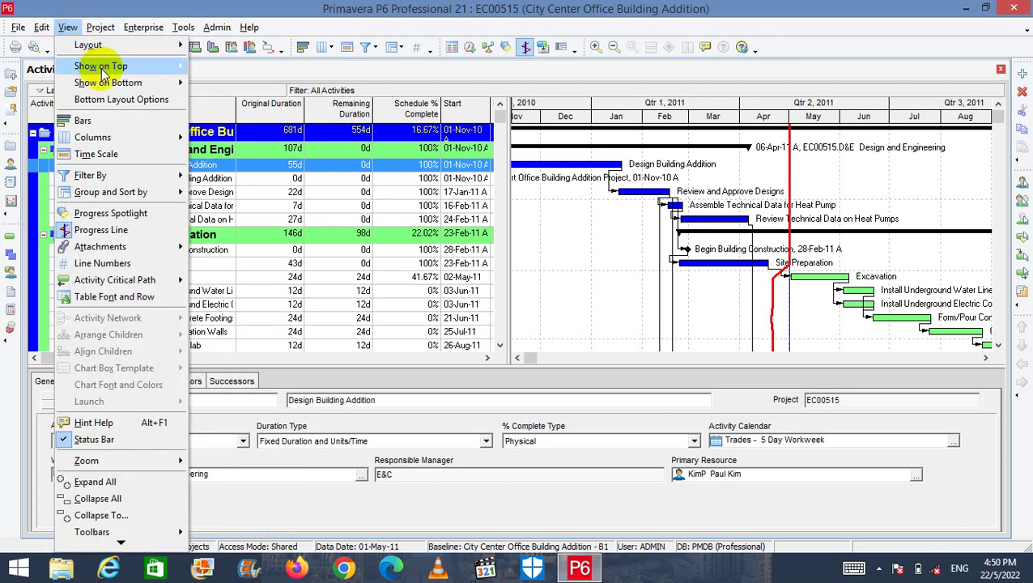
left_click(414, 71)
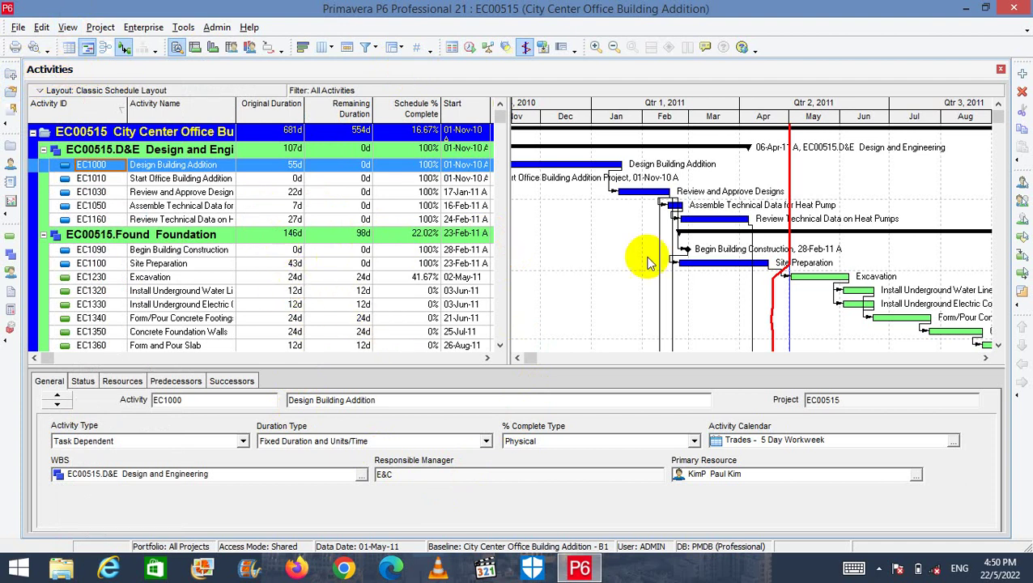
Select activity EC1160, view its activity network and return to the Gantt chart.
left_click(403, 251)
left_click(597, 222)
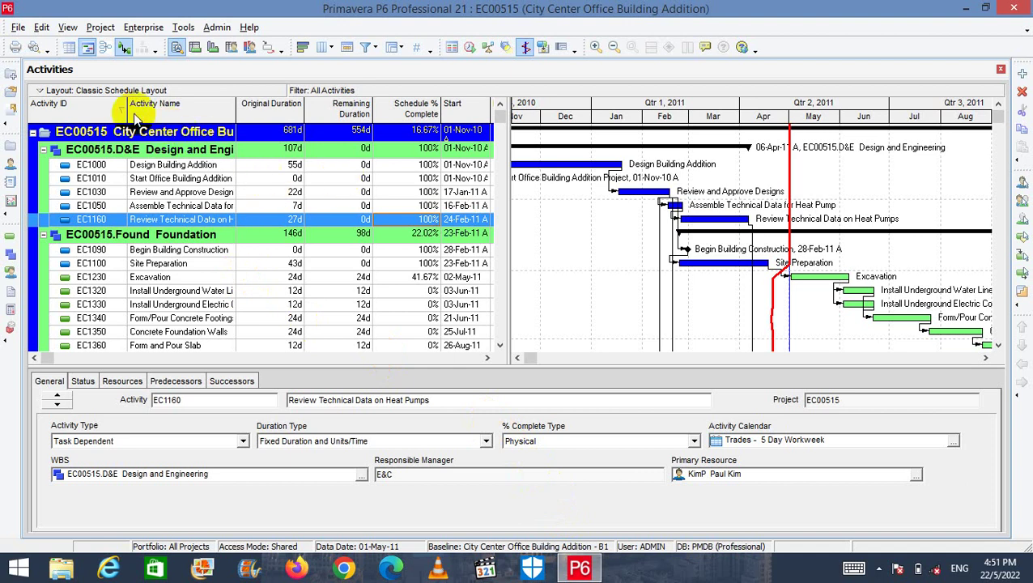
left_click(105, 48)
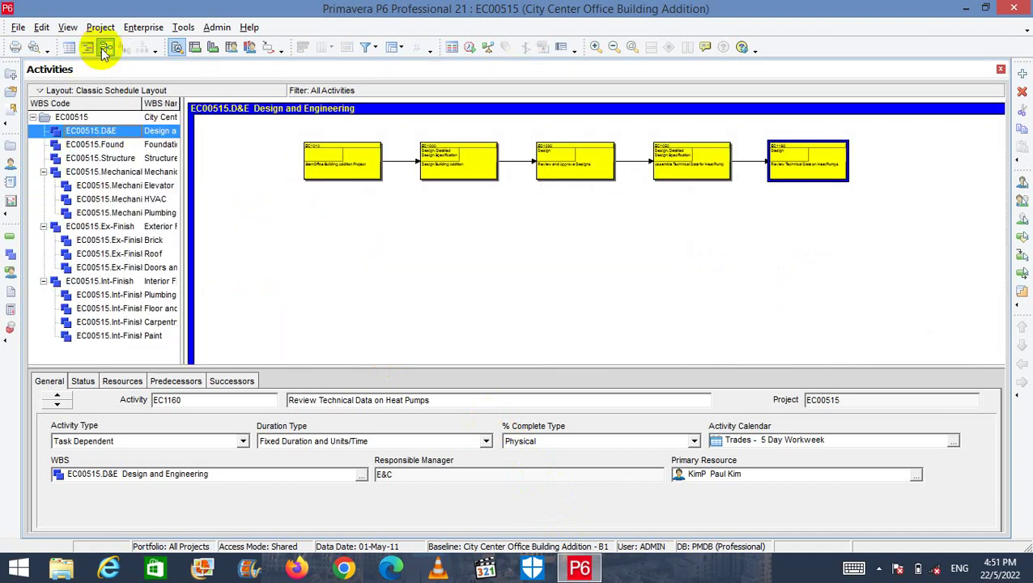
left_click(87, 47)
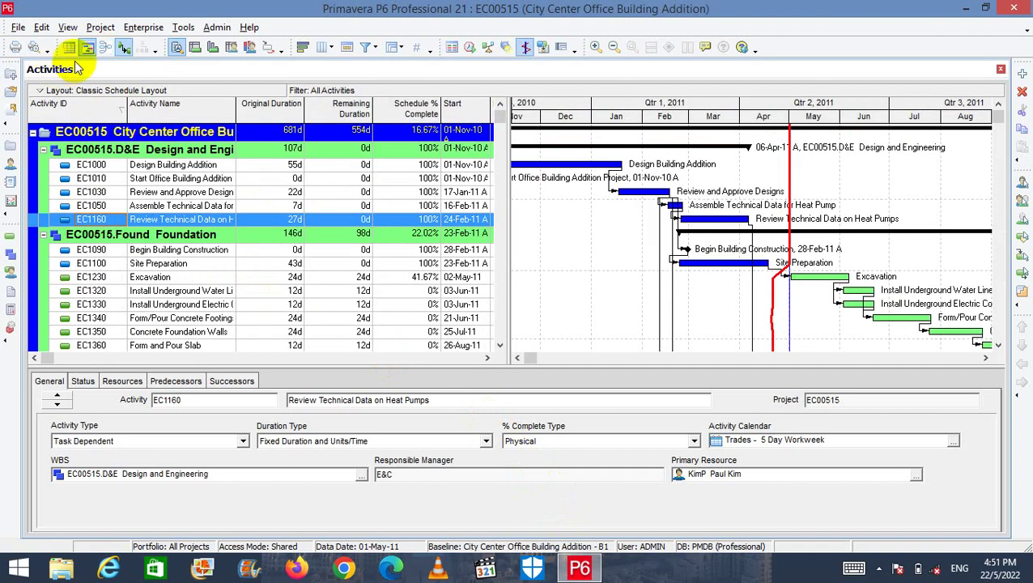
Open the enterprise projects and show their top layout as a table.
left_click(101, 28)
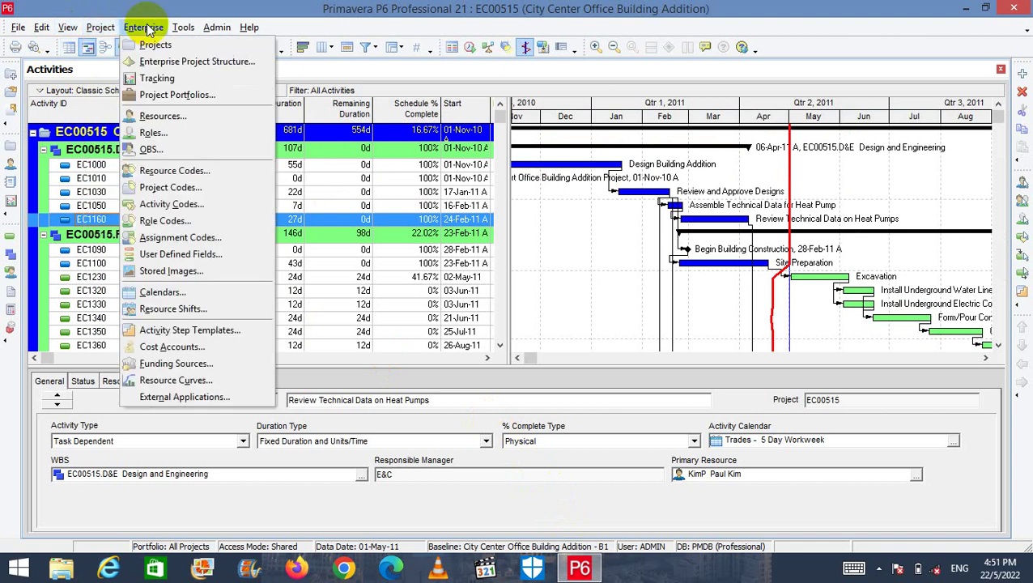
left_click(146, 44)
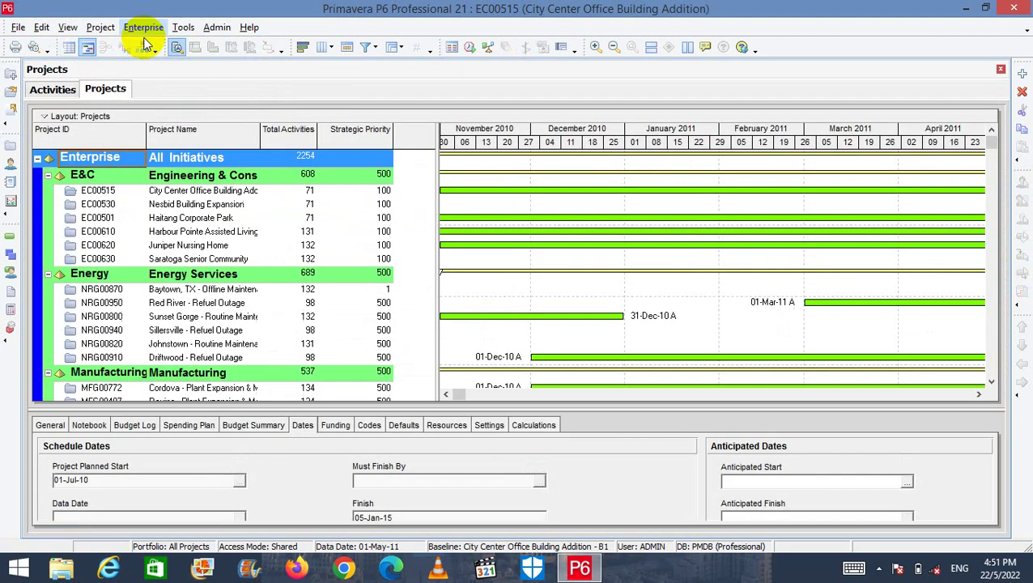
left_click(68, 27)
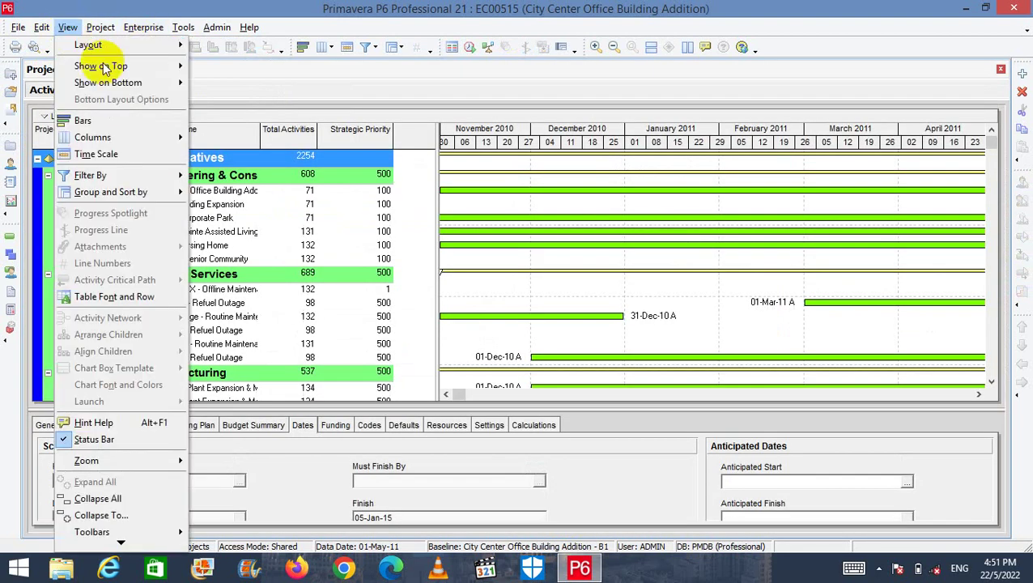
mouse_move(105, 68)
left_click(198, 64)
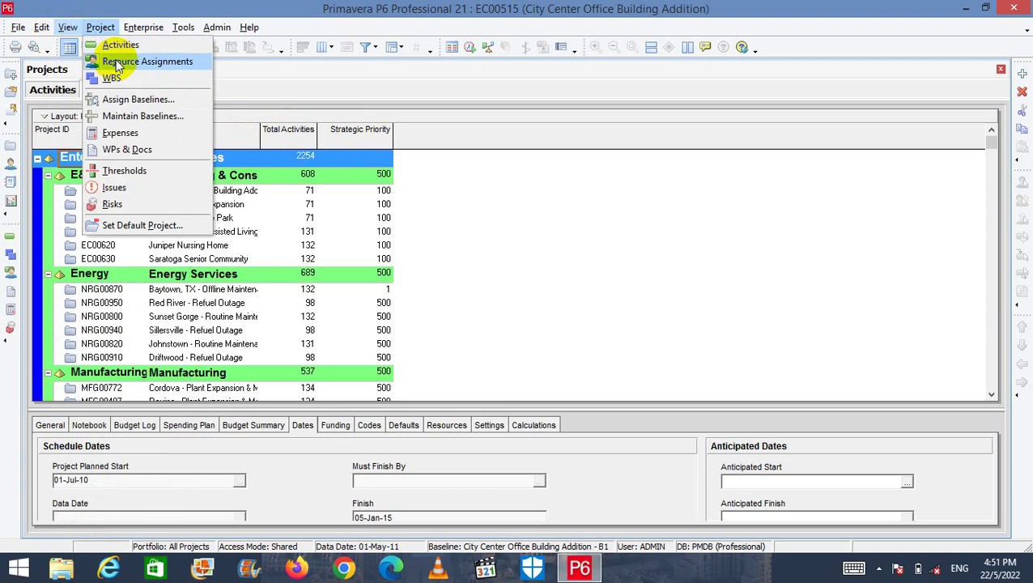
Try the Gantt Chart and the Chart View as the top layout of the projects.
mouse_move(103, 68)
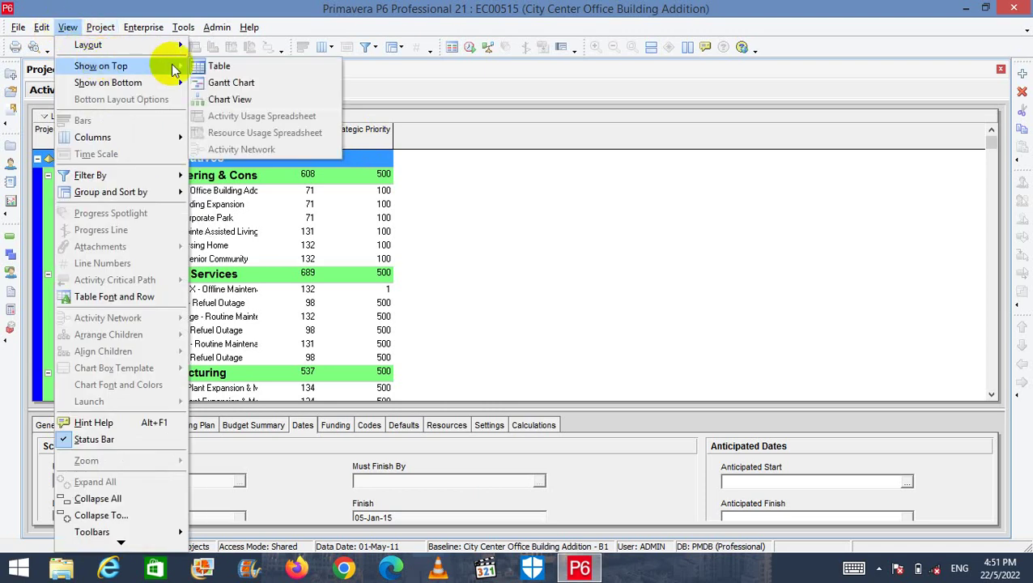
left_click(243, 83)
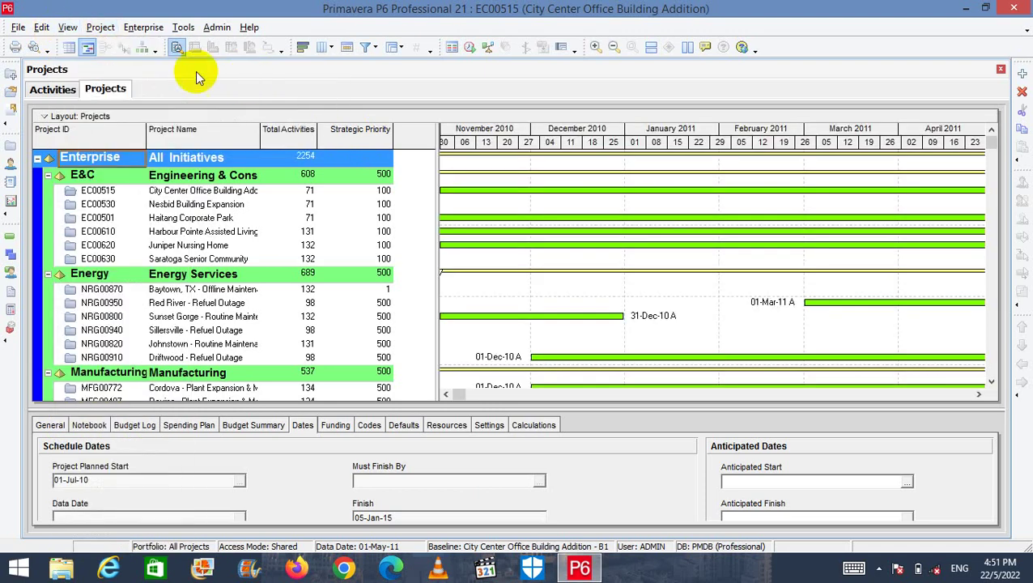
left_click(72, 30)
mouse_move(110, 70)
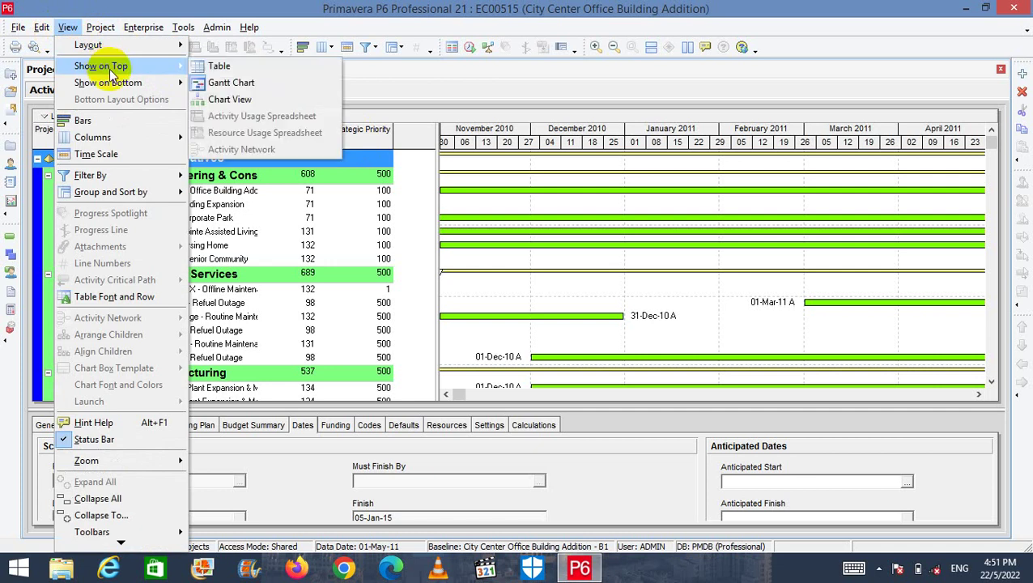
left_click(220, 98)
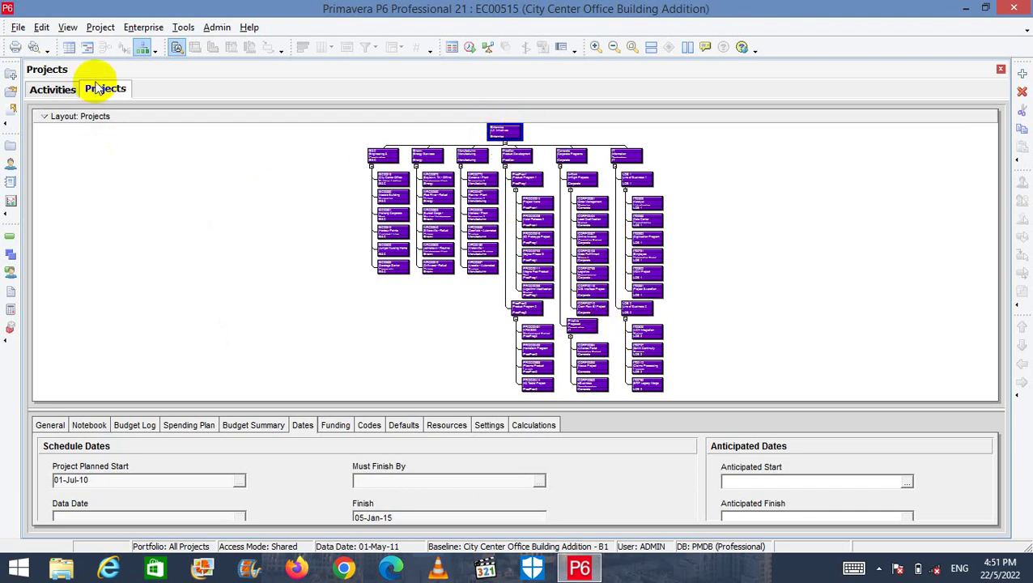
Switch the projects' top layout back to Table and then set it to Gantt Chart.
left_click(68, 27)
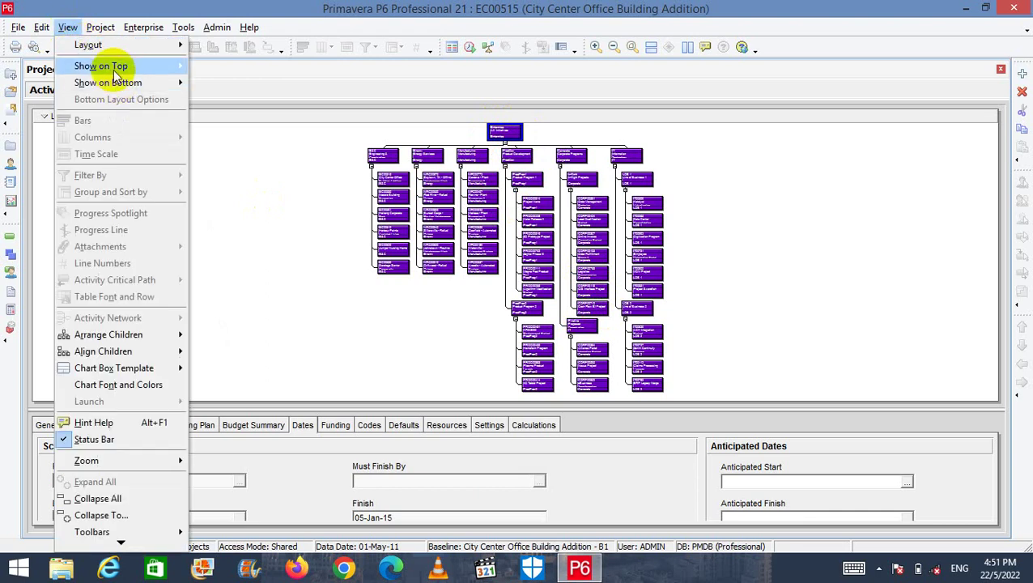
mouse_move(115, 73)
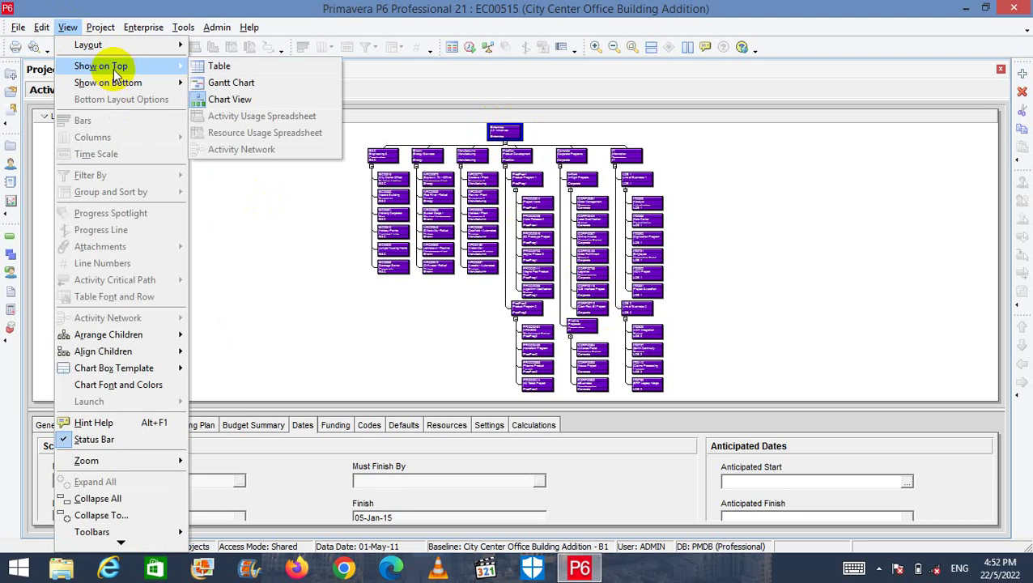
left_click(210, 64)
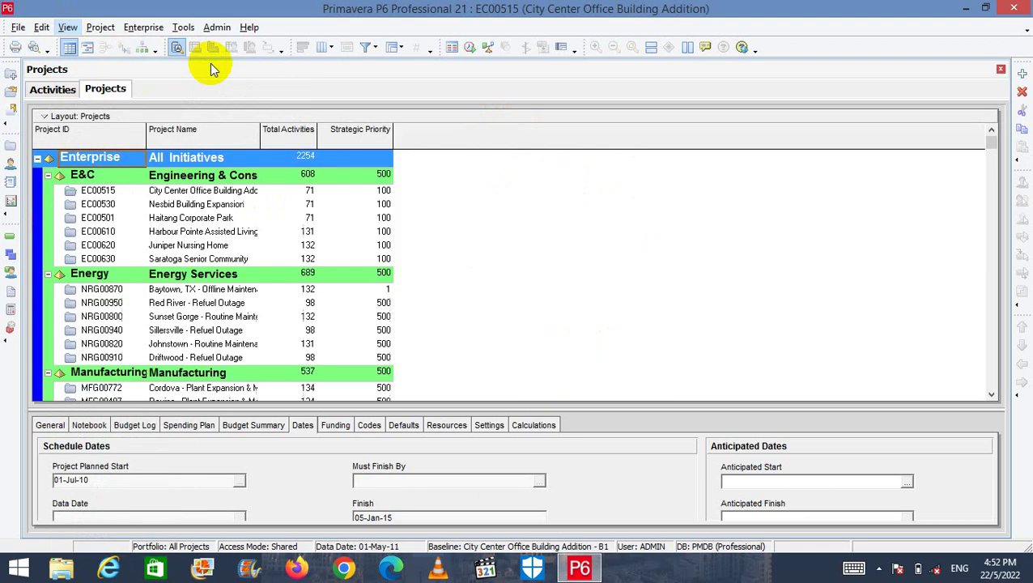
left_click(66, 27)
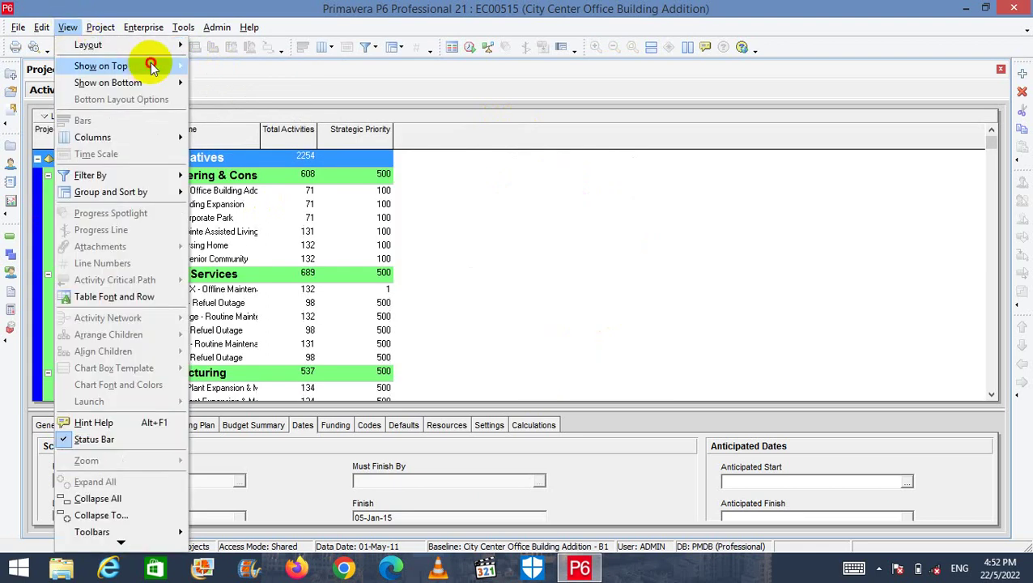
mouse_move(150, 65)
left_click(222, 84)
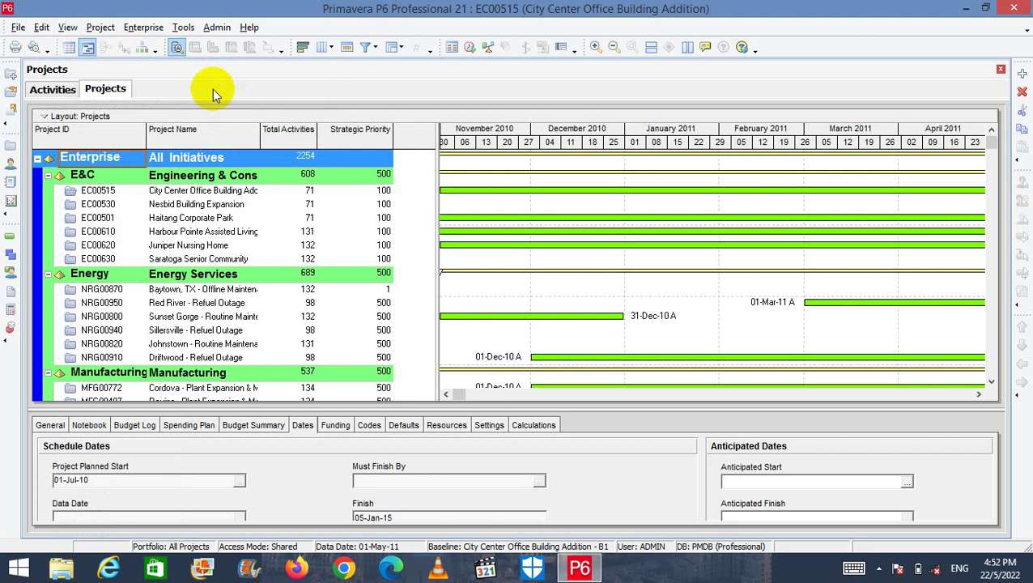
Try the projects without a bottom layout, then restore the Details bottom layout.
scroll(341, 267, "down", 3)
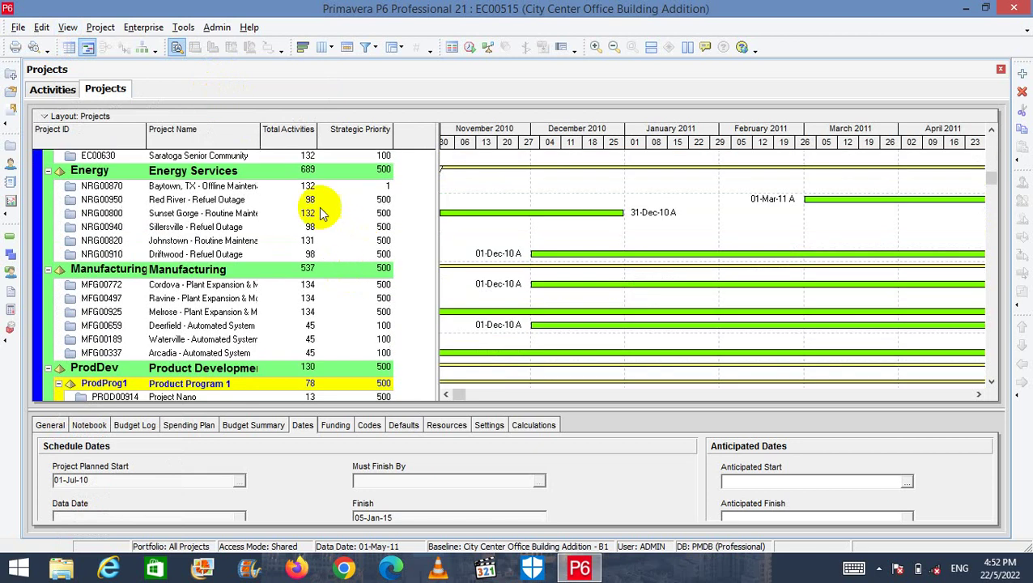
left_click(67, 27)
mouse_move(109, 88)
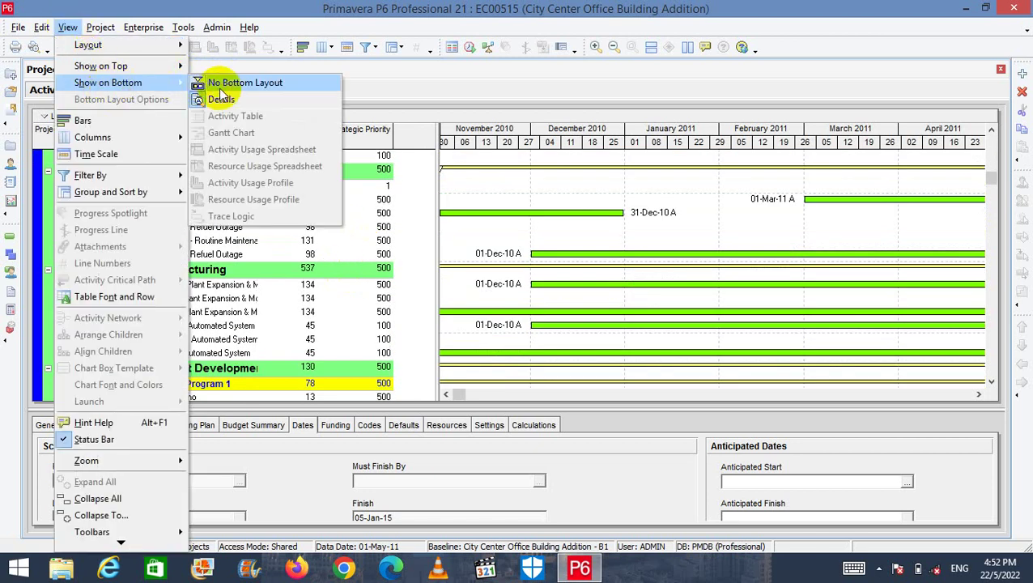
left_click(243, 83)
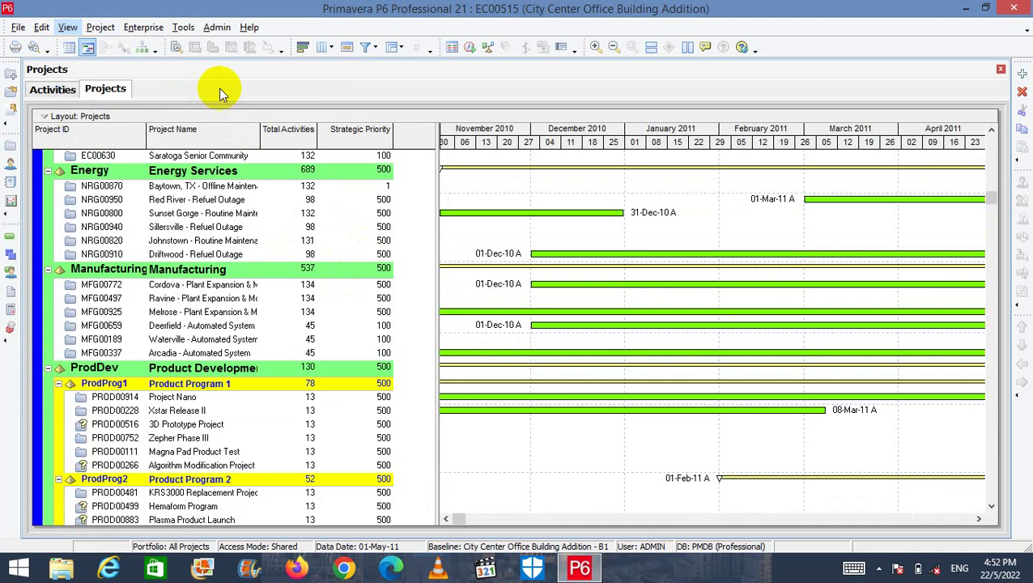
left_click(67, 27)
mouse_move(121, 82)
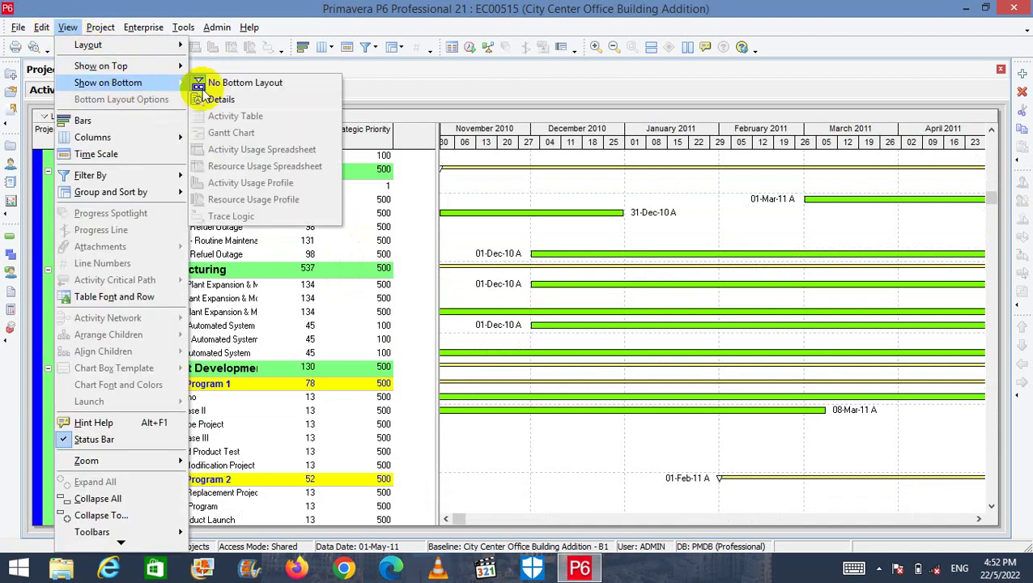
left_click(231, 99)
scroll(528, 313, "down", 2)
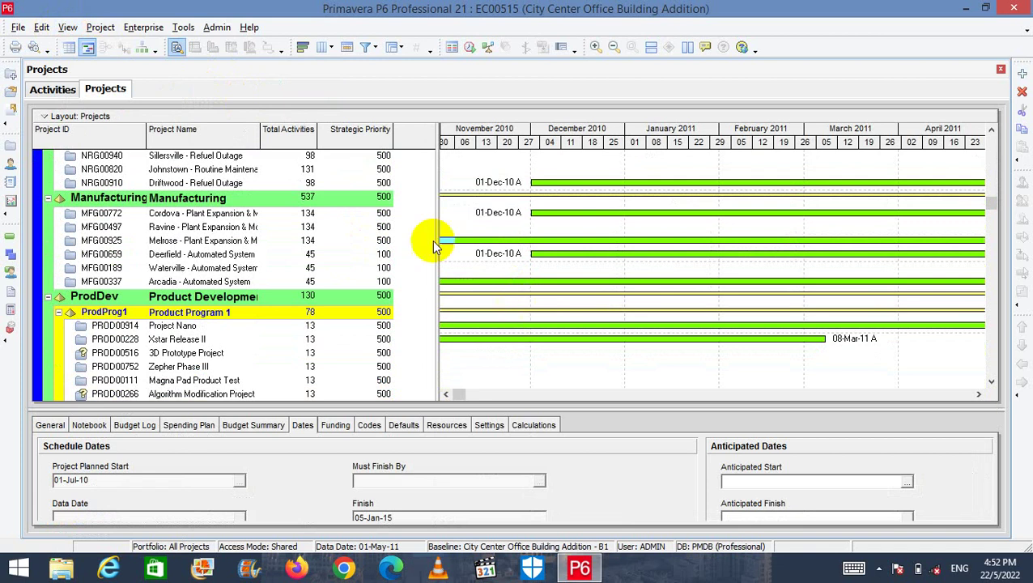
left_click(52, 30)
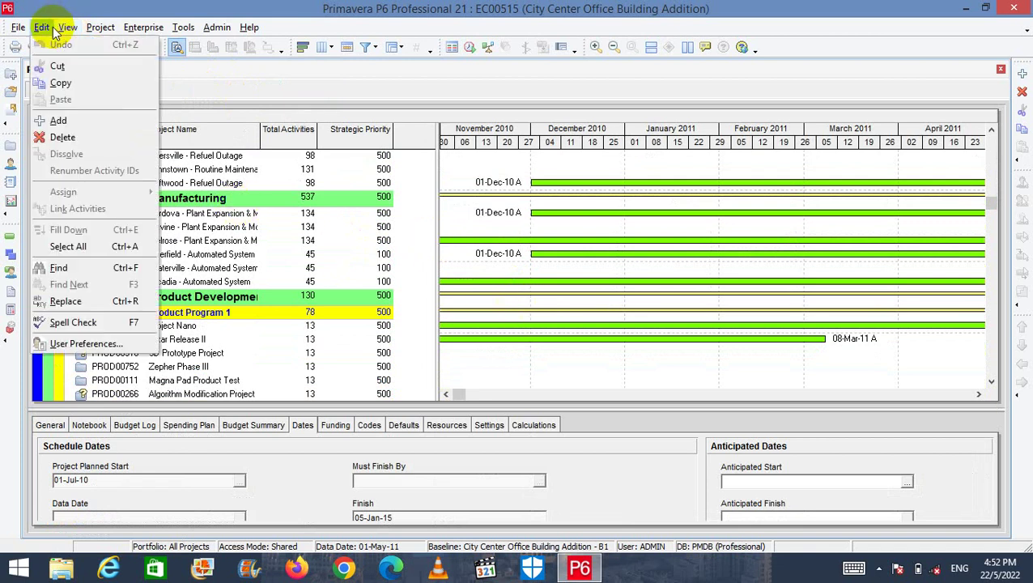
mouse_move(214, 27)
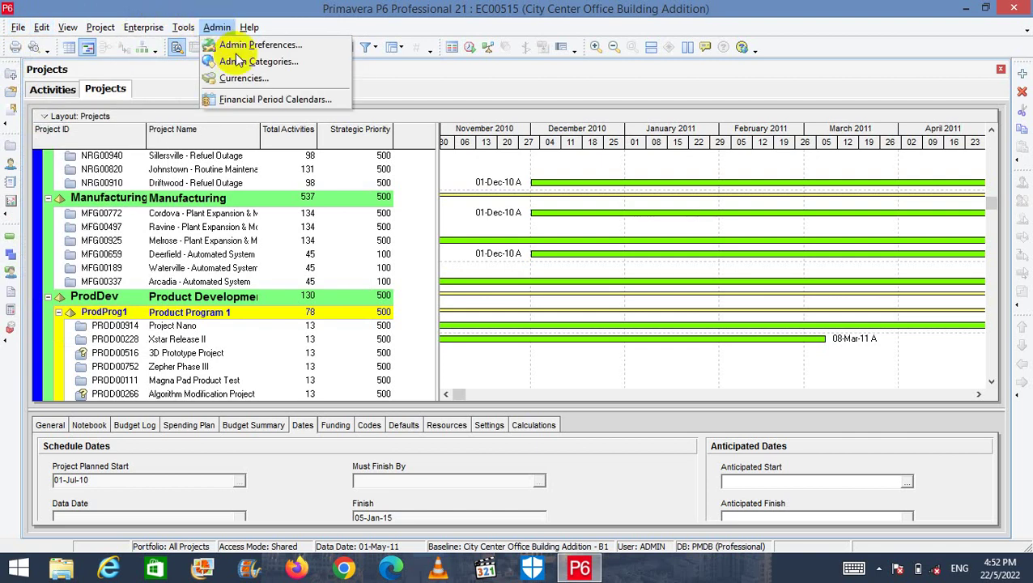
left_click(361, 81)
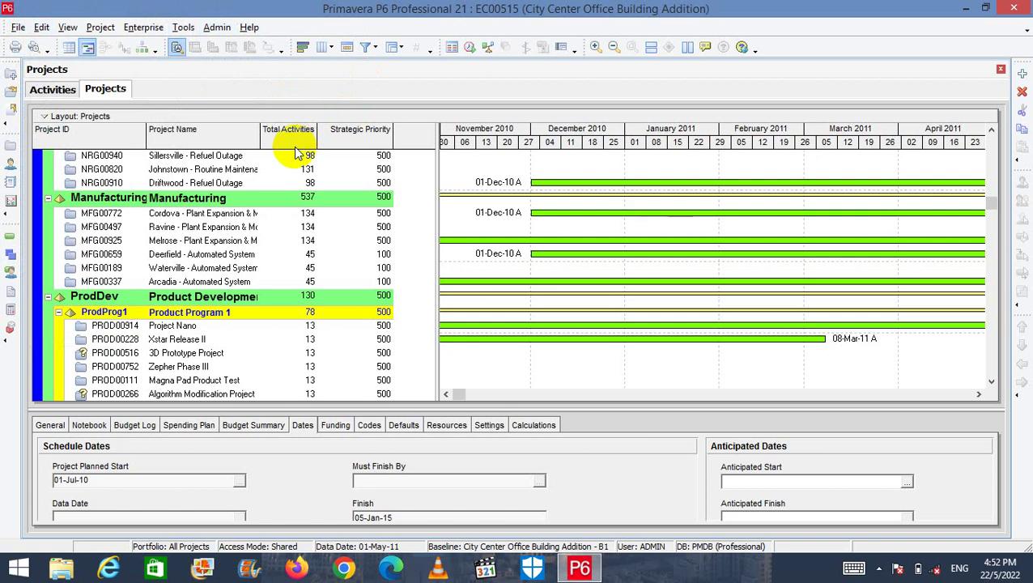
Open the enterprise's Organizational Breakdown Structure and try adding an element with LOB 1 selected.
left_click(144, 31)
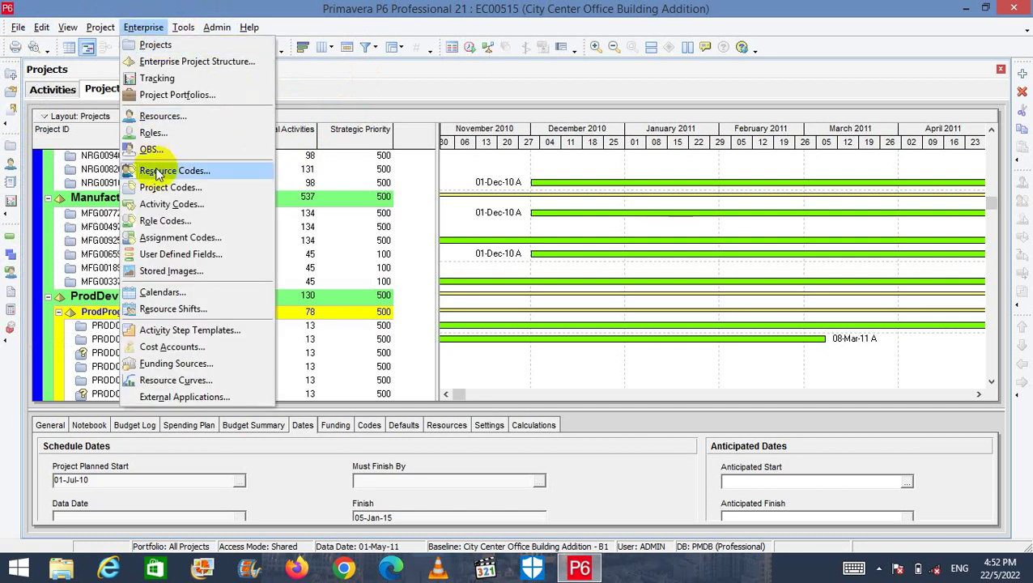
left_click(154, 149)
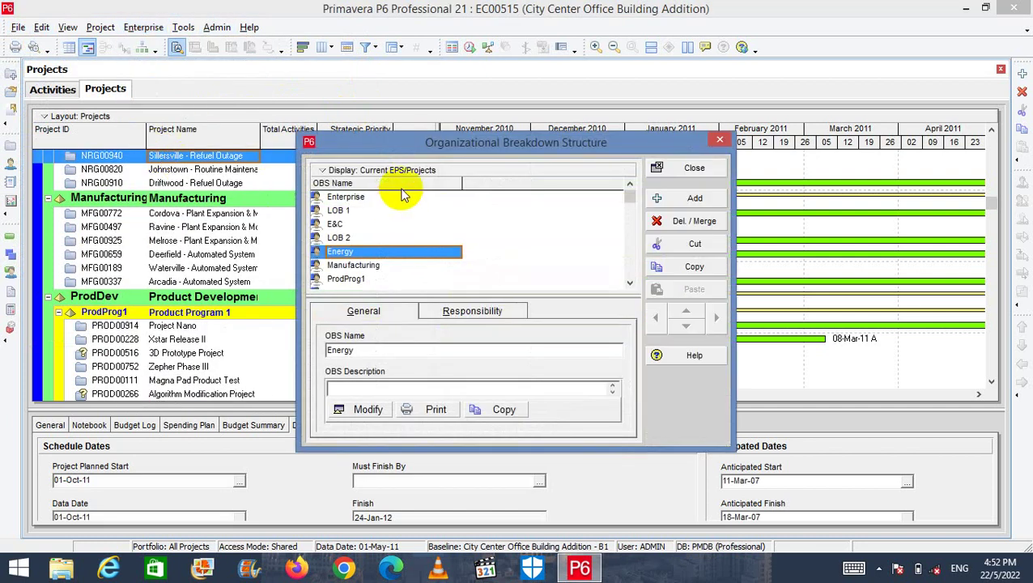
left_click(426, 212)
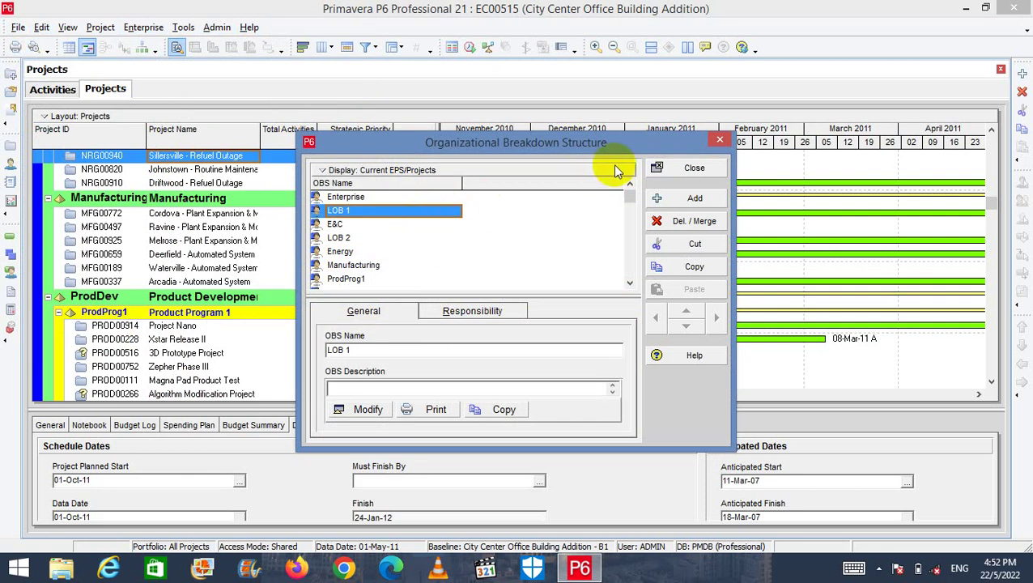
left_click(695, 199)
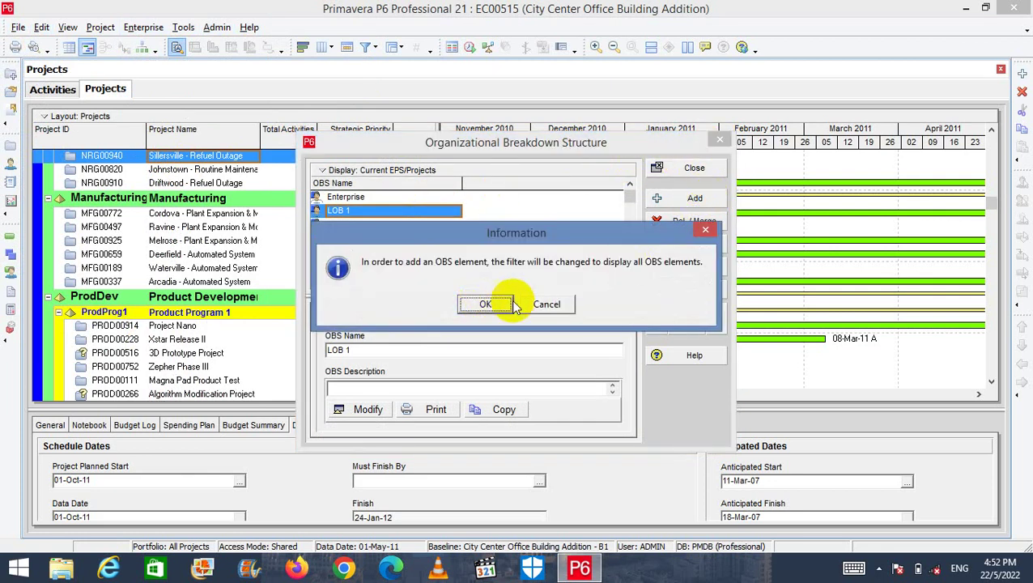
left_click(538, 304)
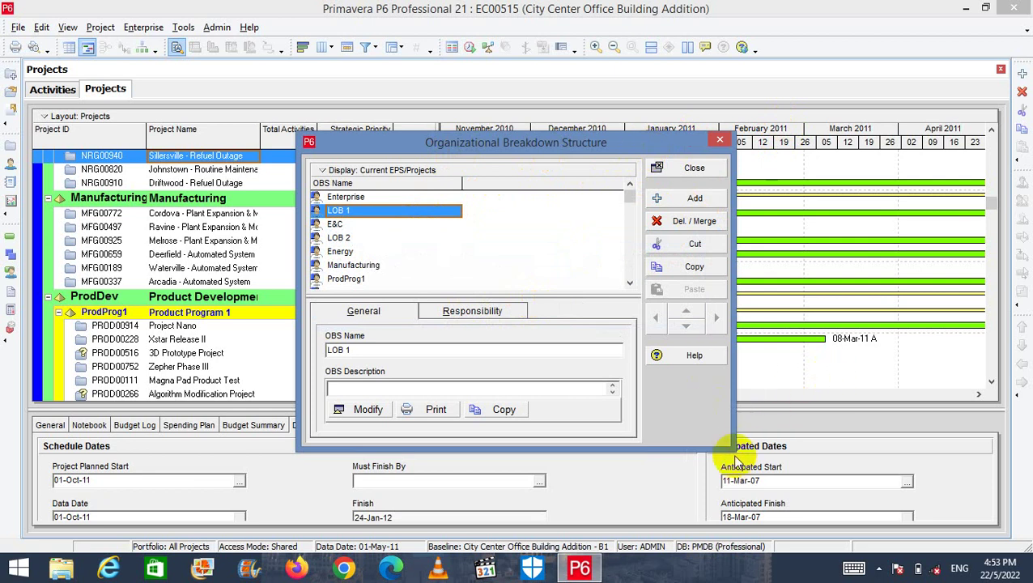
Enlarge the Organizational Breakdown Structure window and add a new OBS element, accepting the display of all OBS elements.
left_click_drag(737, 450, 957, 491)
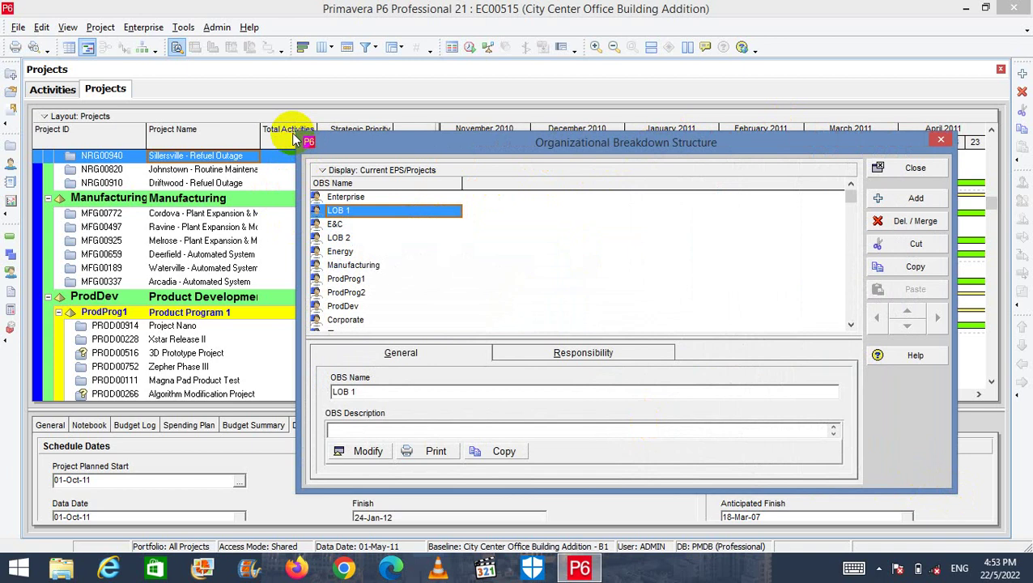
left_click_drag(300, 136, 92, 51)
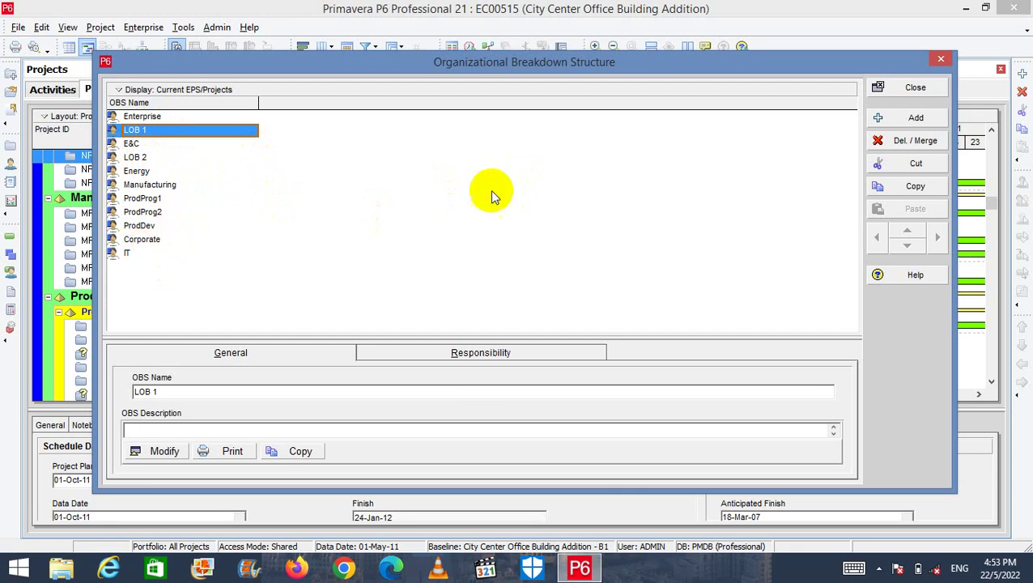
left_click(906, 116)
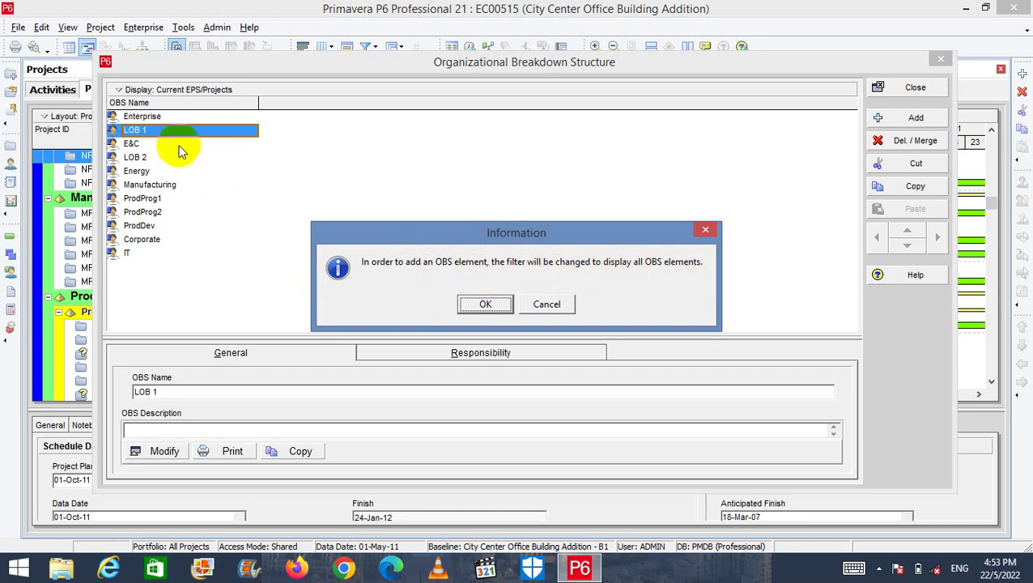
left_click(473, 306)
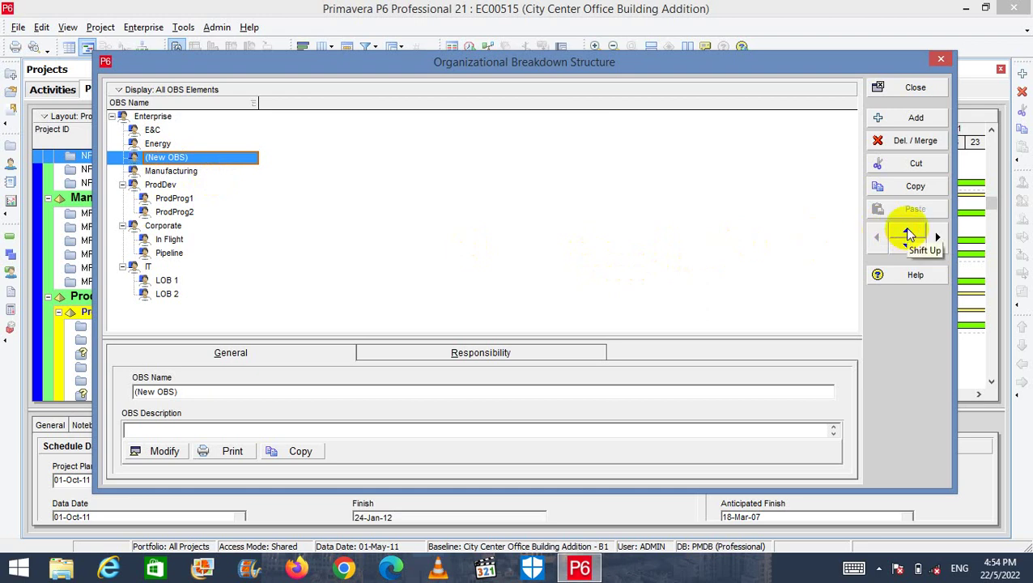
Try shifting the new OBS element up to the first place under Enterprise and down to the end of the list.
left_click(908, 234)
left_click(907, 234)
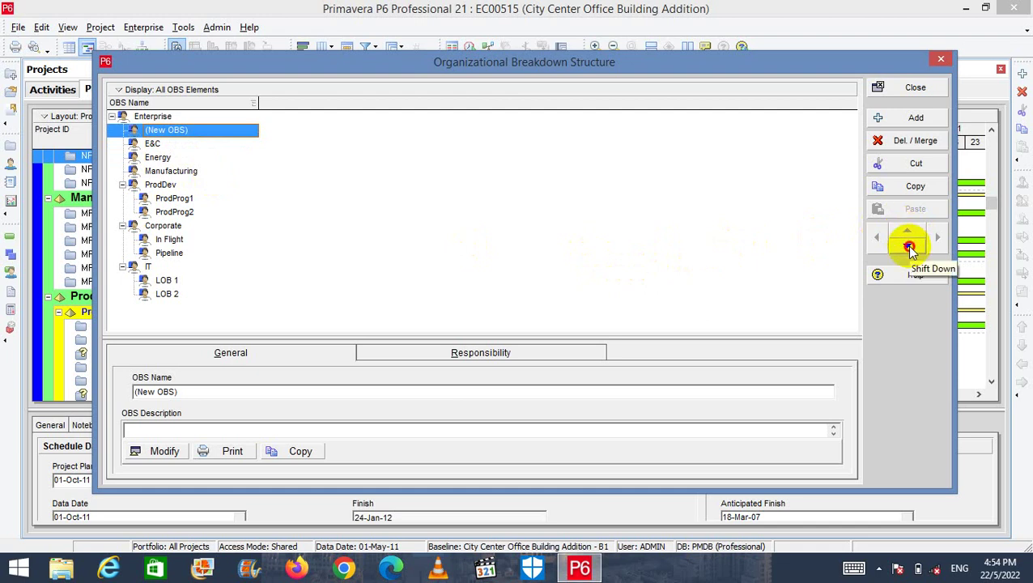
left_click(909, 247)
left_click(909, 247)
left_click(909, 247)
left_click(908, 247)
left_click(909, 247)
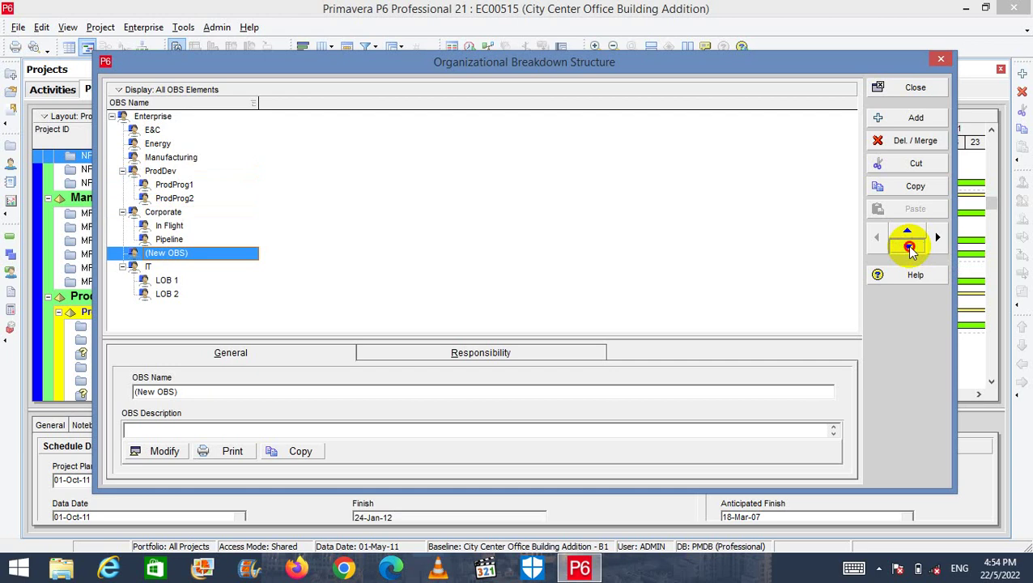
left_click(909, 247)
Try the new OBS element one level down under IT, restore its level and shift it up between Energy and Manufacturing.
left_click(935, 239)
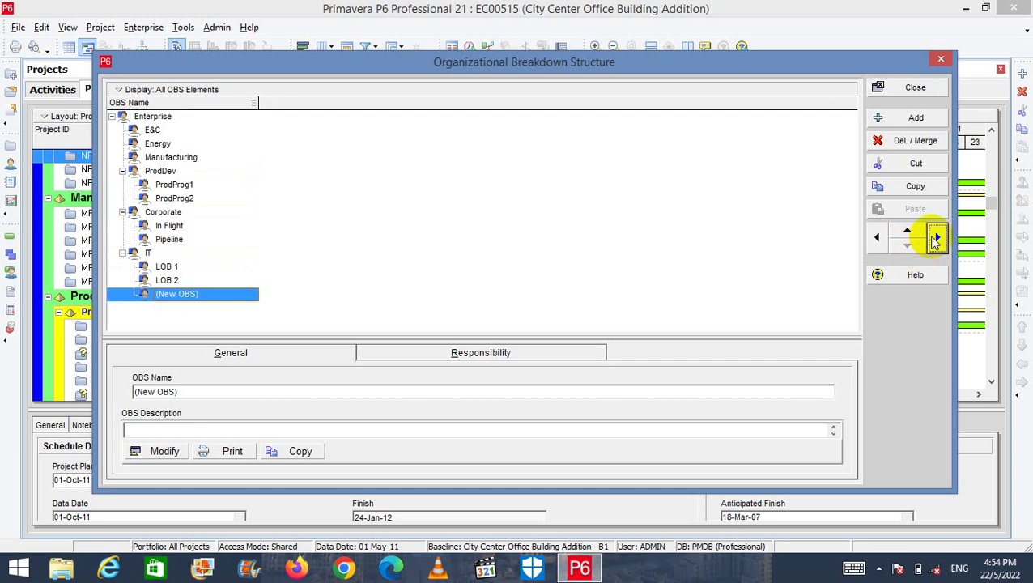
left_click(879, 239)
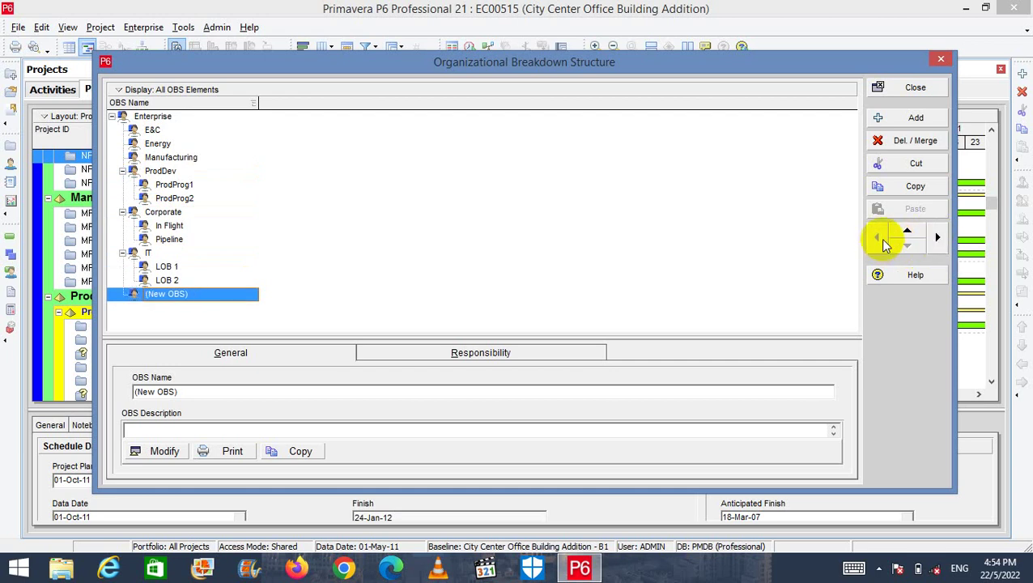
left_click(907, 232)
left_click(907, 232)
left_click(907, 233)
left_click(907, 232)
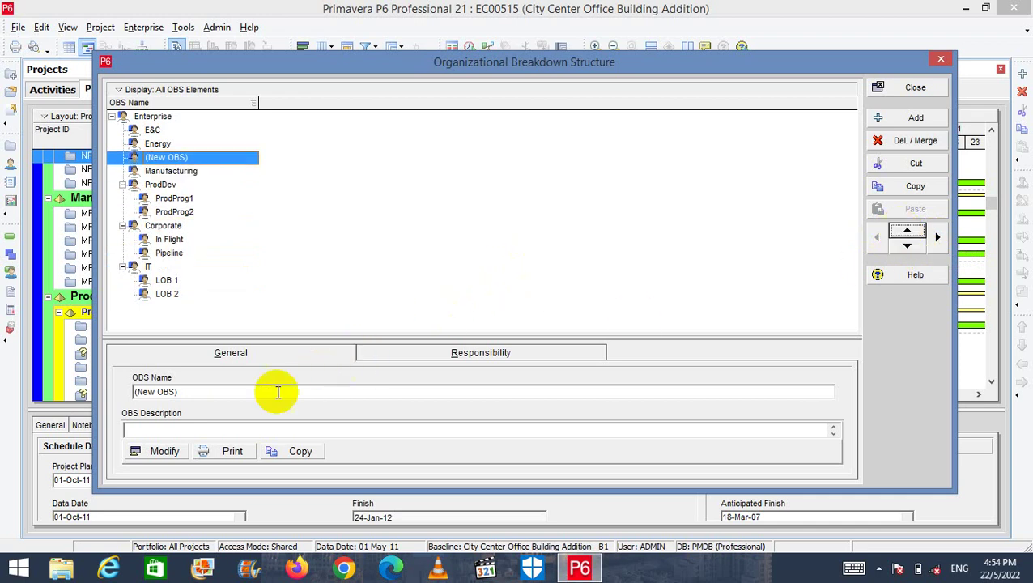
Set the new OBS element's name to MOHE.
left_click(206, 391)
left_click(211, 393)
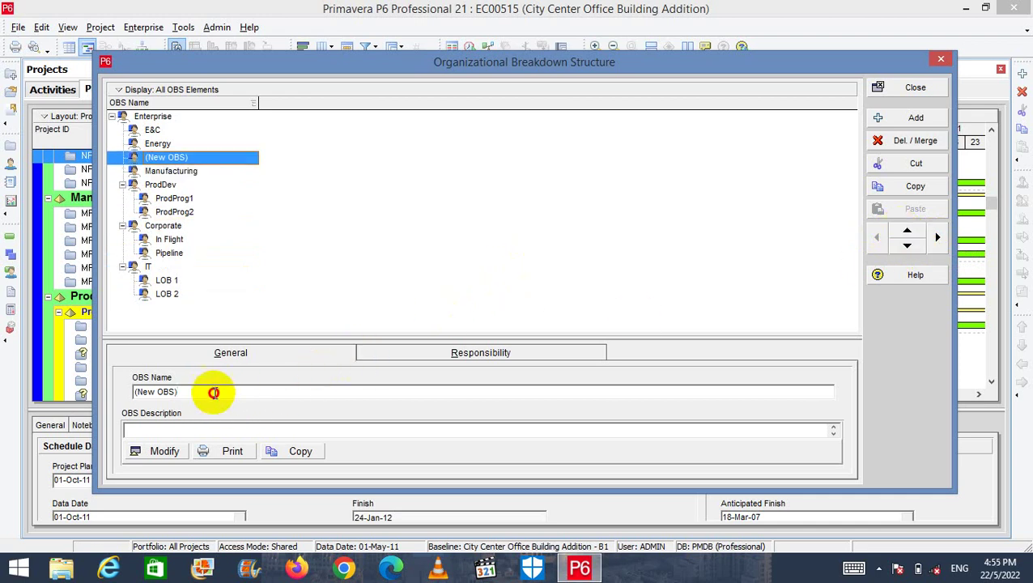
left_click_drag(209, 392, 115, 406)
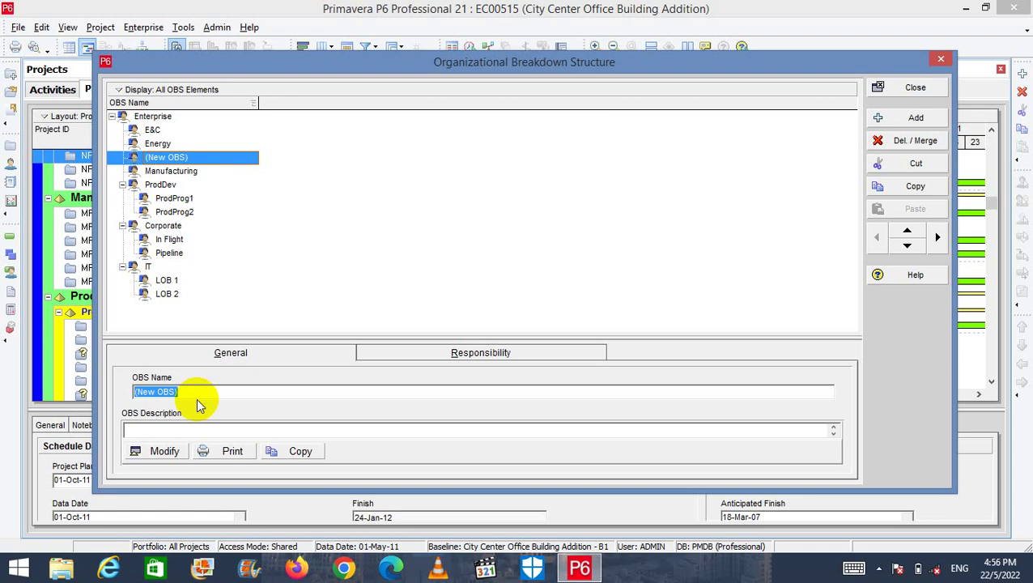
left_click(202, 394)
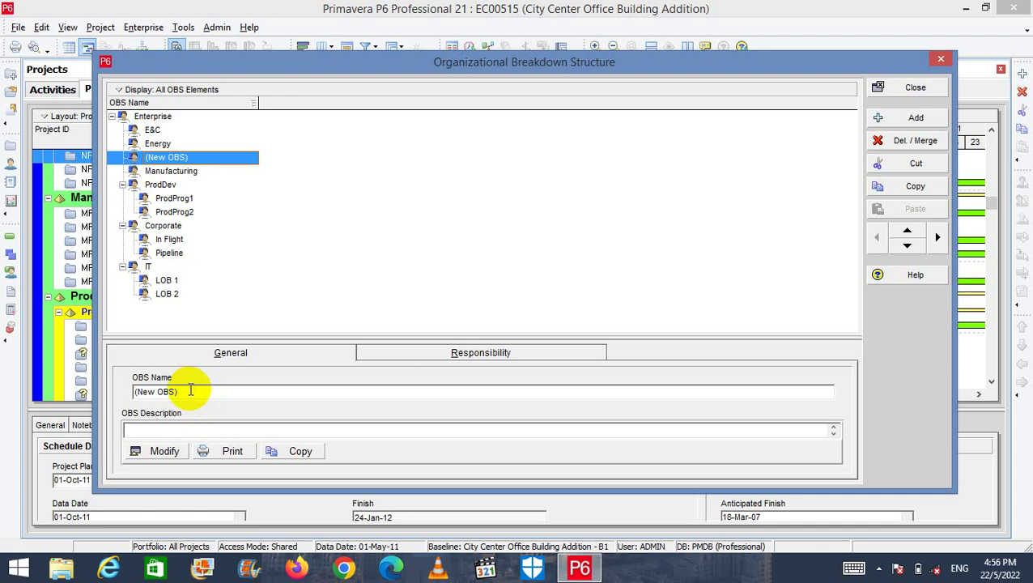
left_click_drag(191, 392, 129, 397)
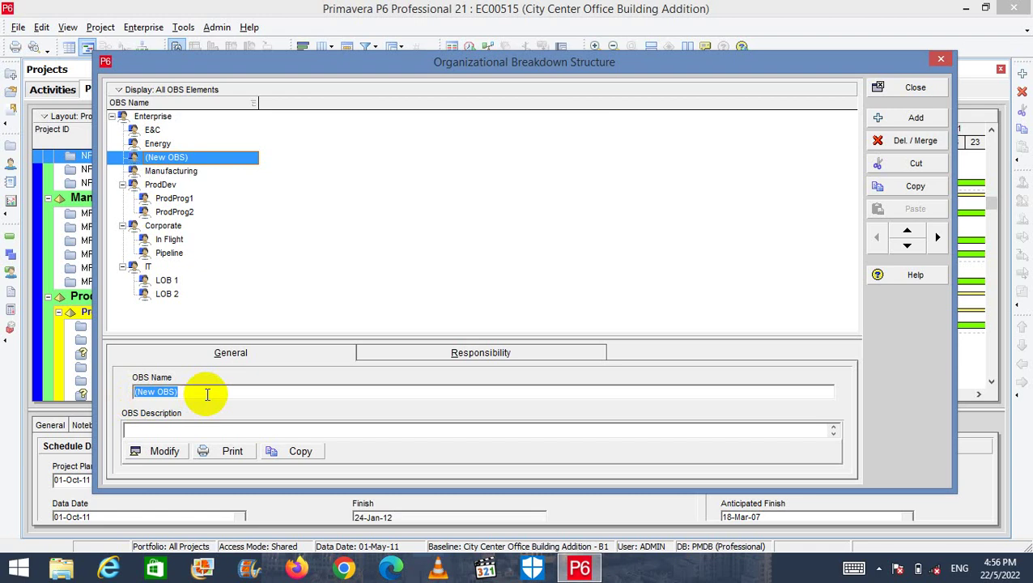
type("M")
key("BackSpace")
type("MUDH")
key("BackSpace")
key("BackSpace")
key("BackSpace")
key("BackSpace")
type("M")
type("H")
key("BackSpace")
type("OHE")
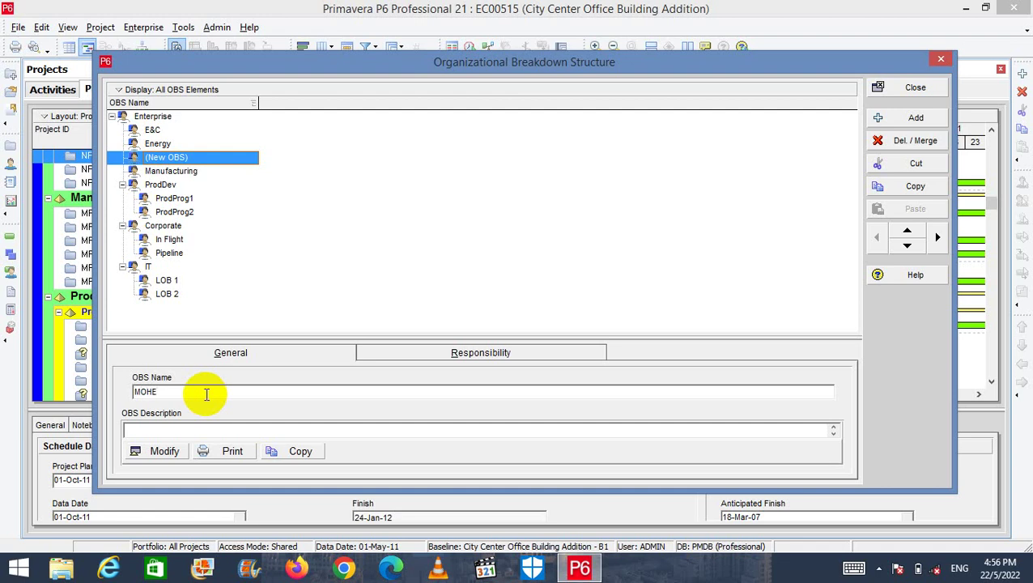
Open the OBS description for editing and look at the font settings without changing them.
left_click(166, 451)
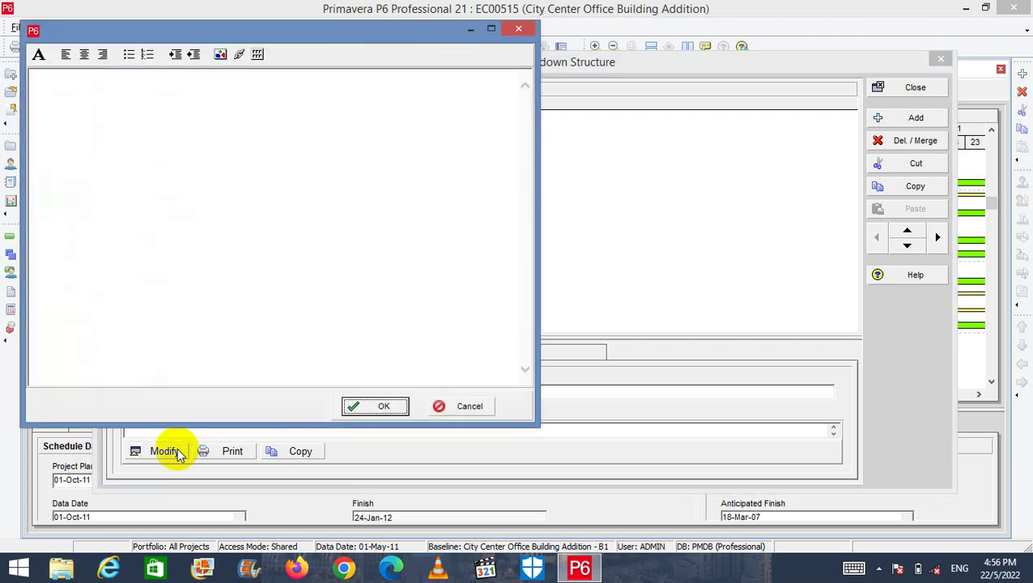
left_click(132, 128)
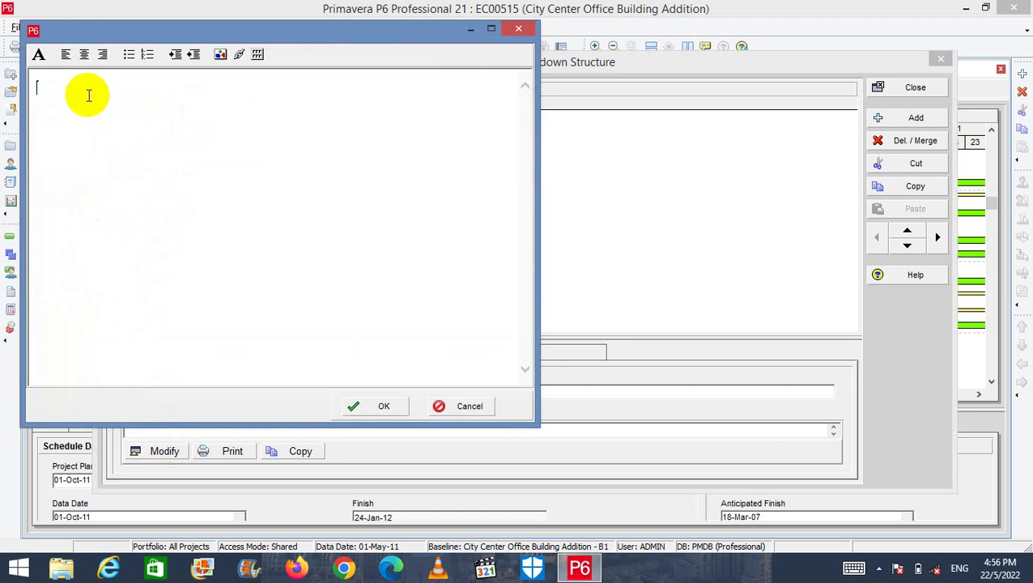
left_click(39, 55)
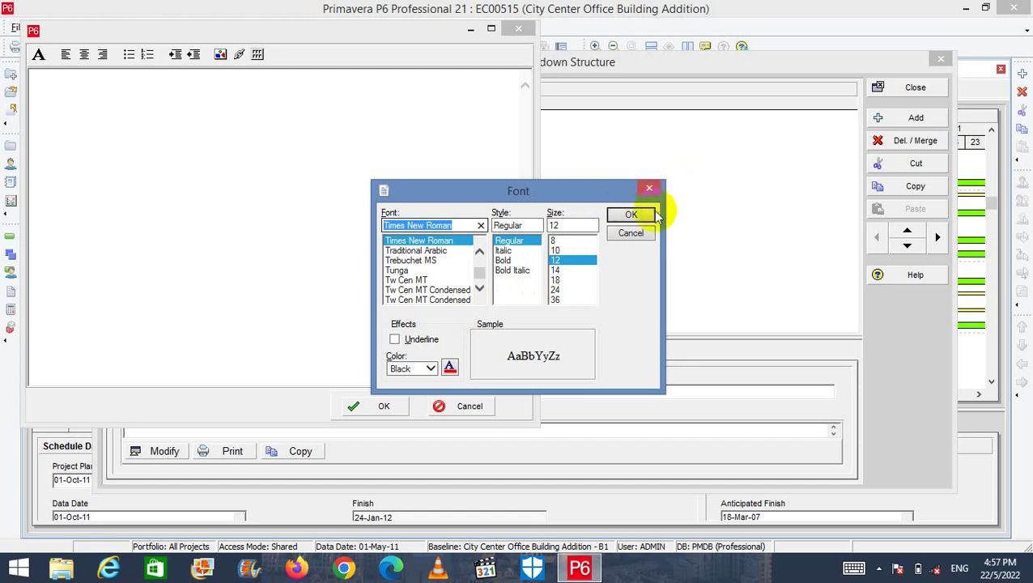
left_click(650, 188)
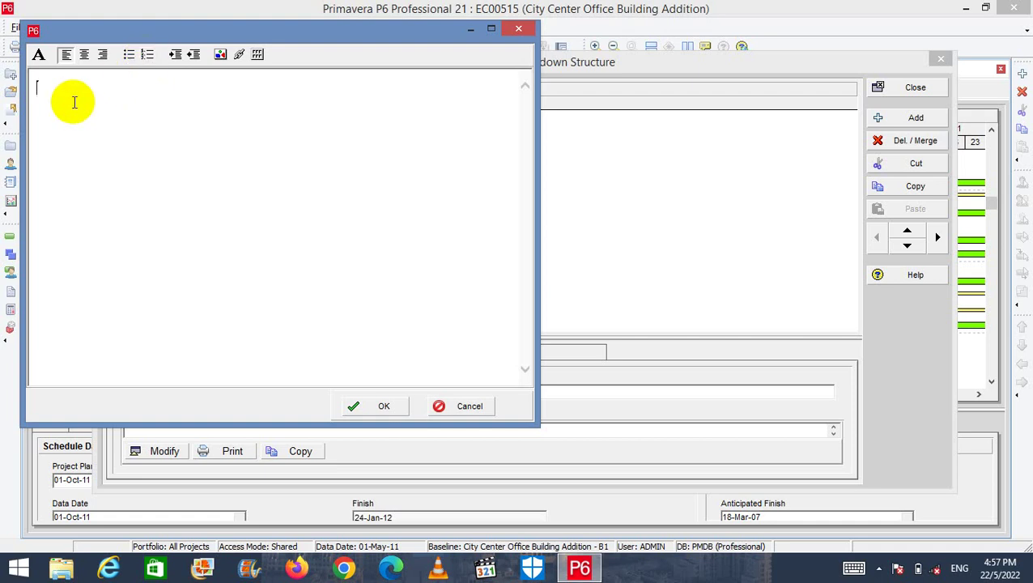
Enter the sample lines ADSDASDS and CZXCC in the OBS description.
type("ASDASDS")
left_click(44, 113)
type("D")
left_click(113, 86)
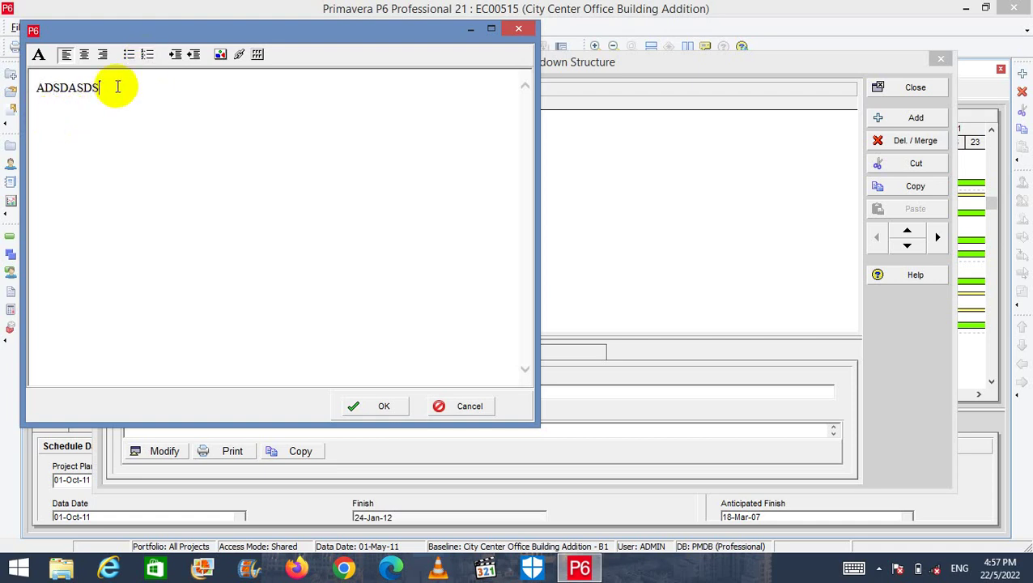
key("Return")
type("CZXCC")
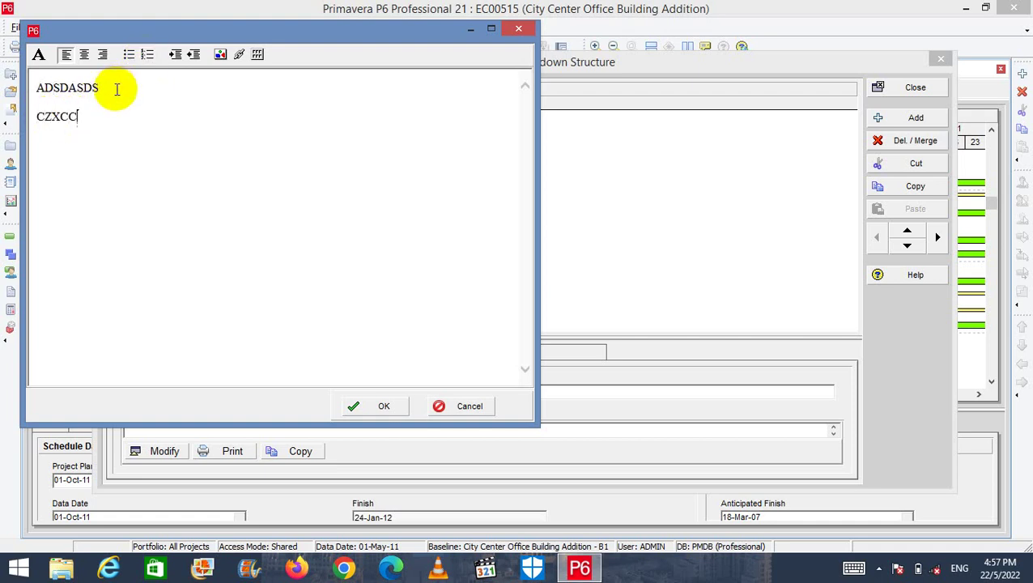
Try a numbered list on the two description lines and format both as a bulleted list.
left_click(148, 54)
left_click(37, 87)
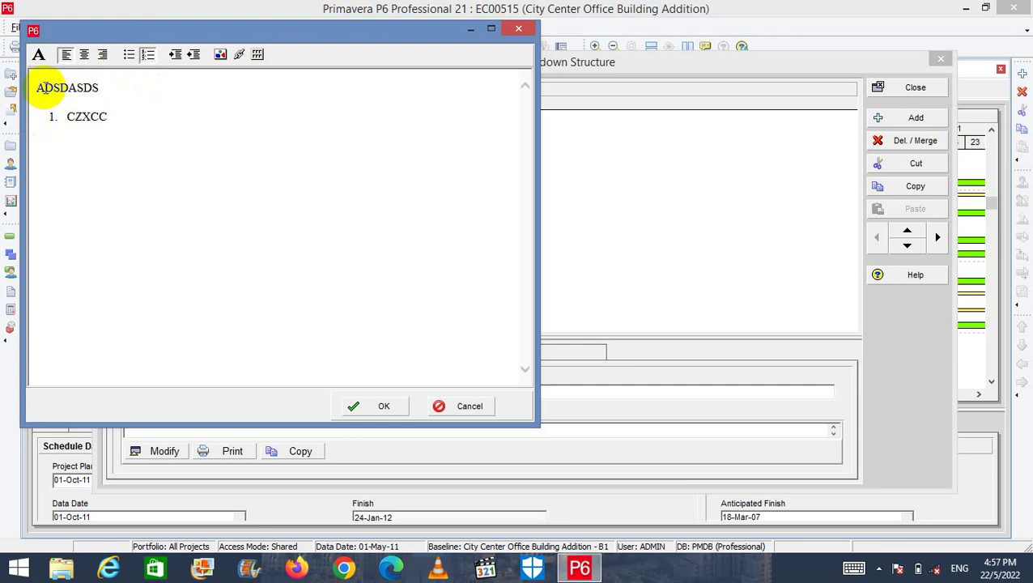
left_click(150, 54)
left_click_drag(109, 102, 68, 88)
left_click(128, 54)
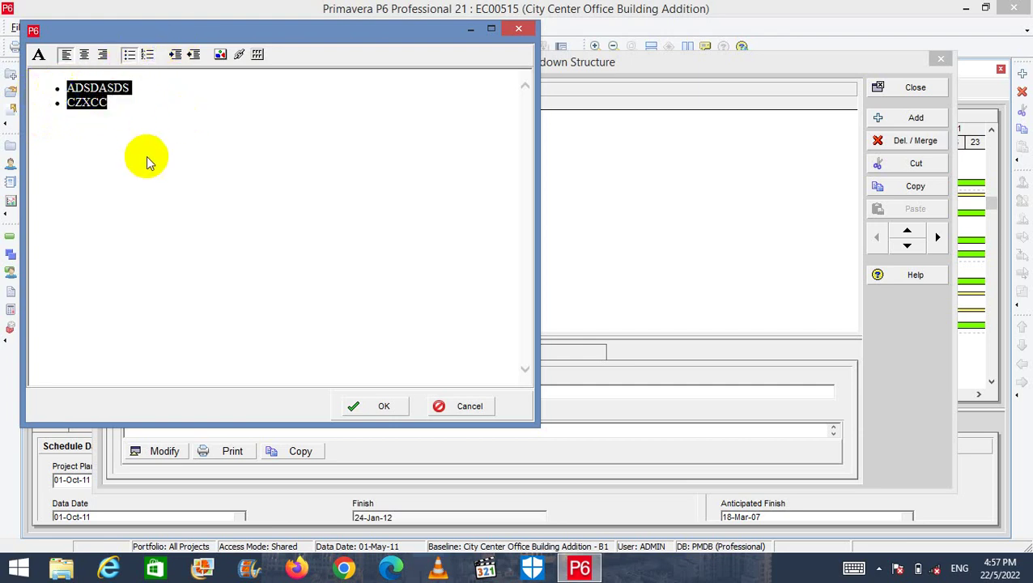
Delete the text of both bulleted lines from the description.
left_click(114, 102)
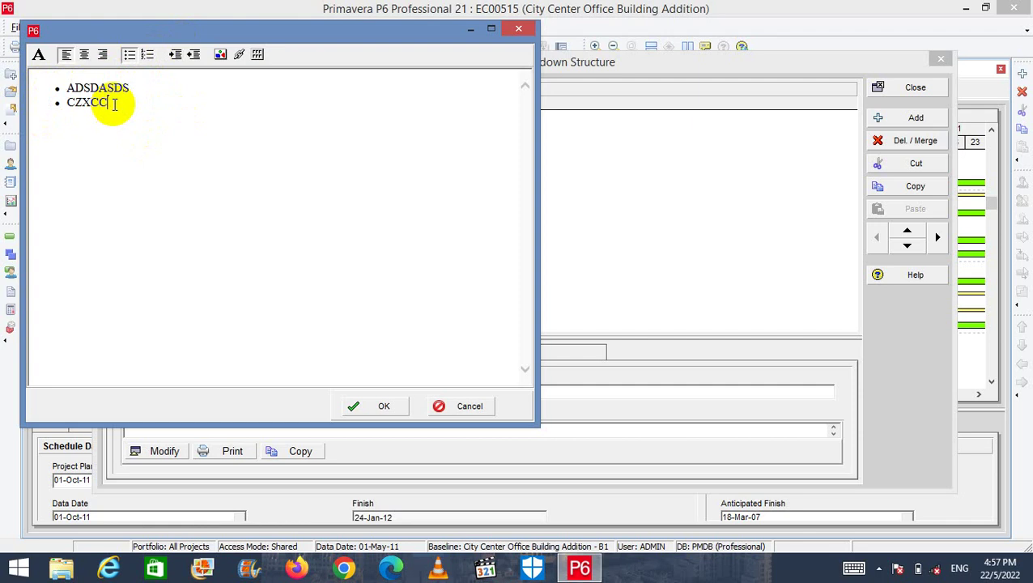
left_click_drag(125, 109, 55, 87)
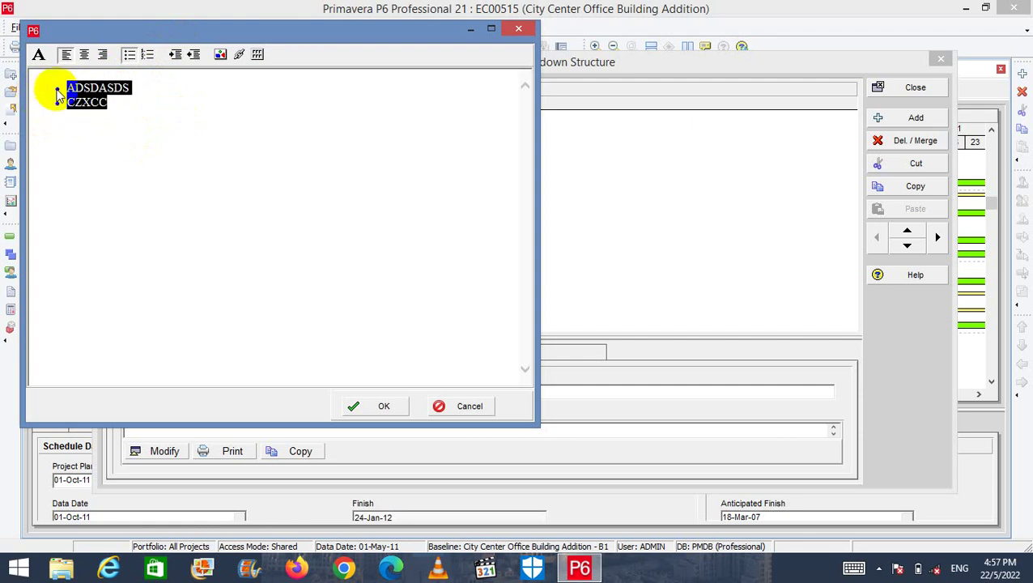
key("Delete")
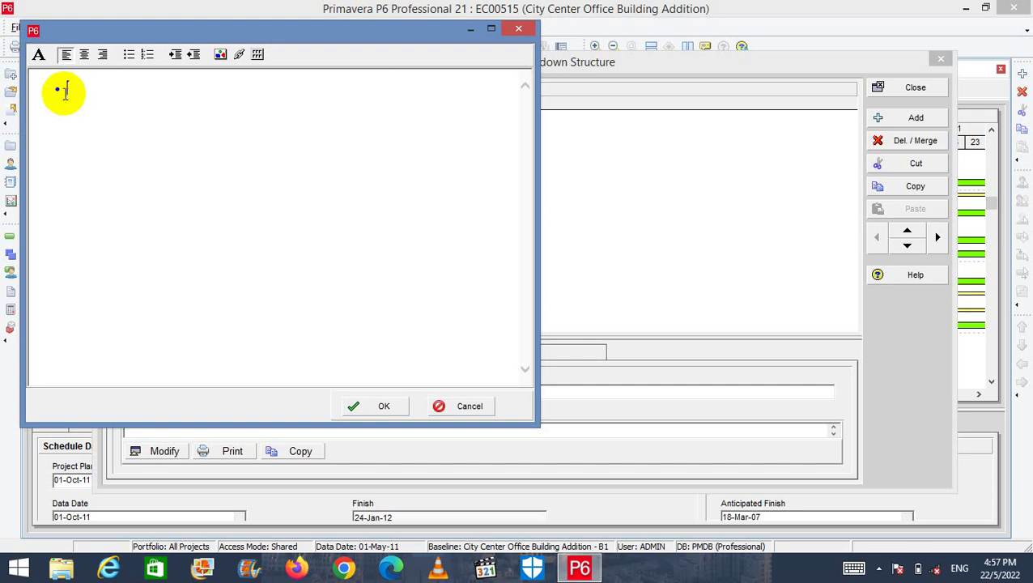
left_click(39, 89)
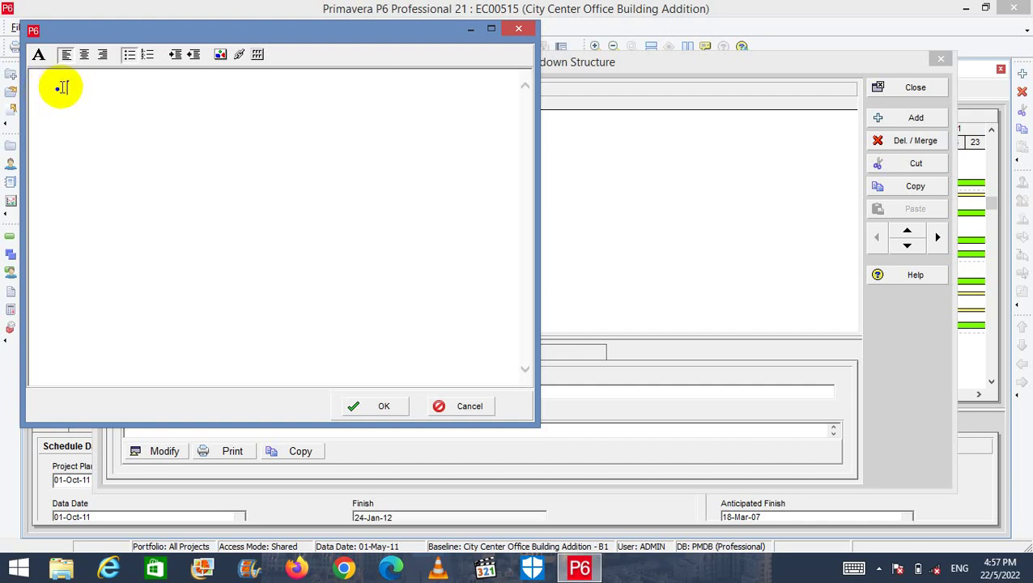
left_click(61, 86)
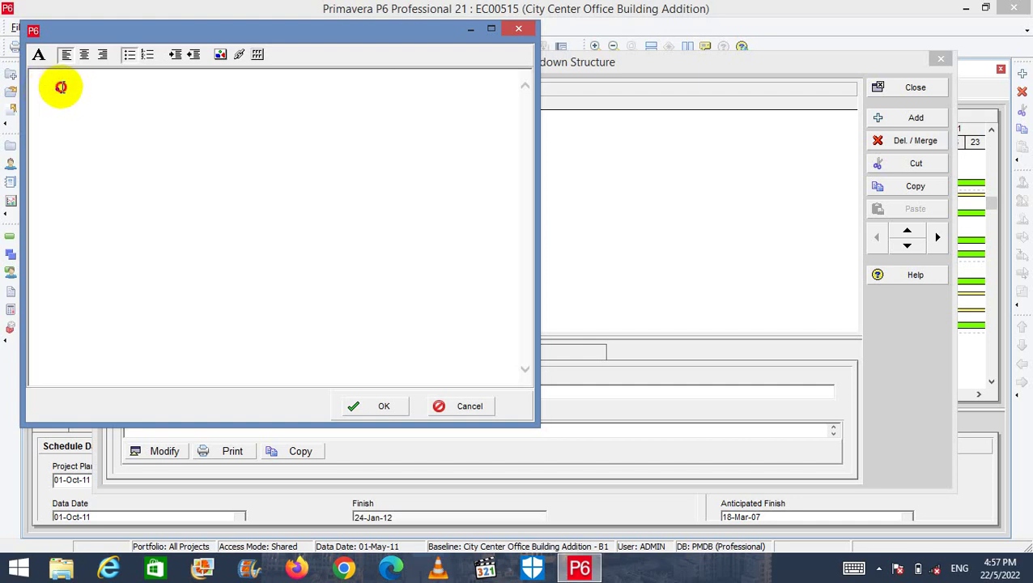
Try increasing and decreasing the empty bullet's indent, and enter XVFDFHGFJGHJGHK as its text at the first level.
left_click(176, 61)
left_click(194, 53)
left_click(174, 54)
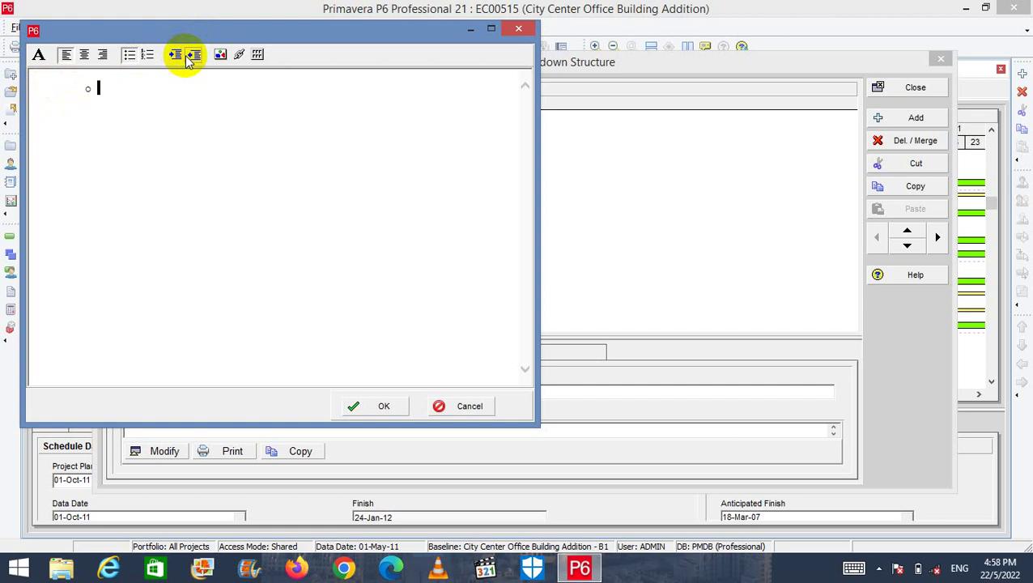
left_click(187, 57)
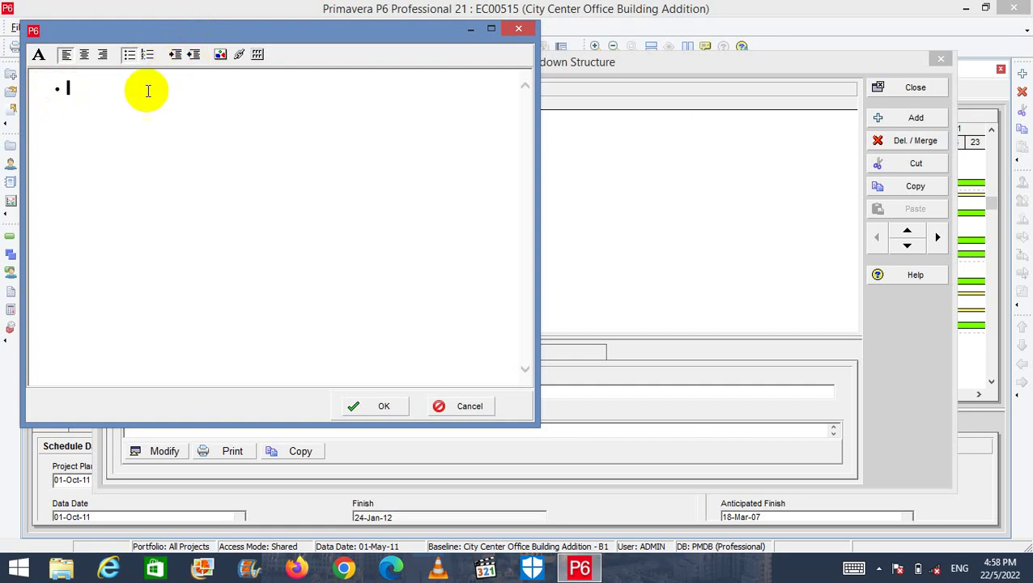
type("XVFDHFGFJGHJGHK")
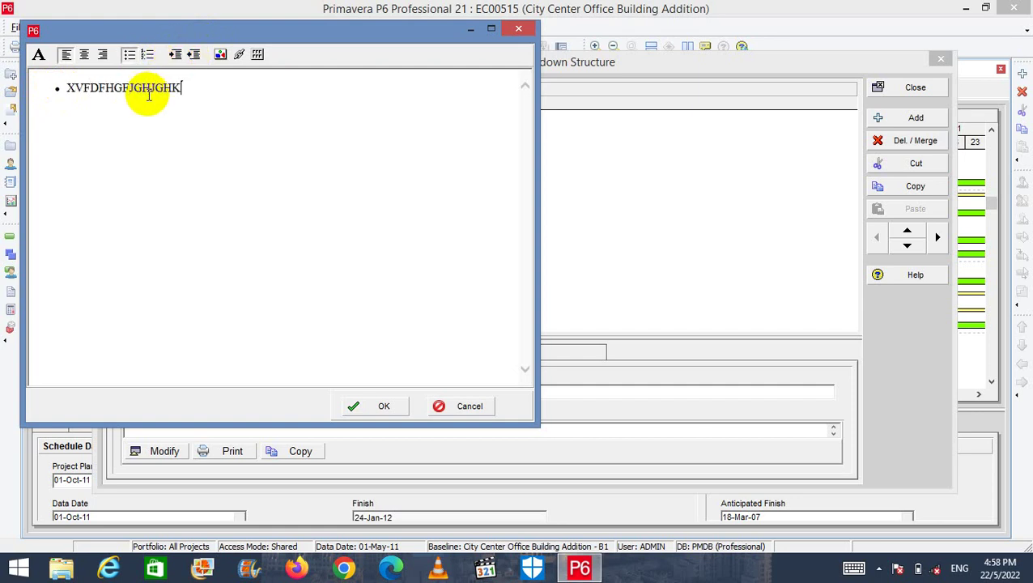
Append HJKJKJKJKK to the bulleted text, remove its bullet, and try increasing and decreasing the line's indent.
type("HJKJKJKJKK")
left_click(191, 54)
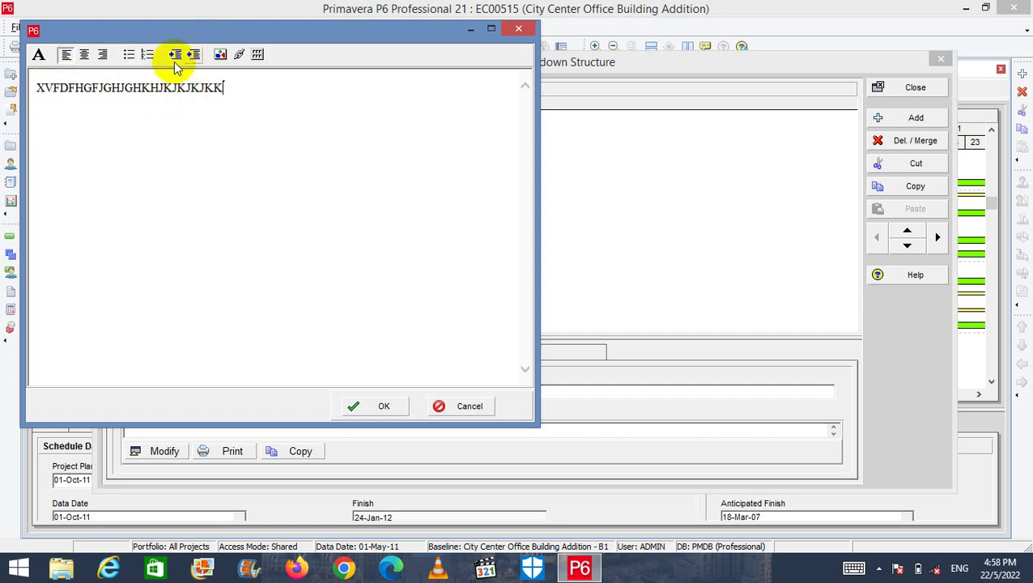
left_click(175, 53)
left_click(174, 54)
left_click(174, 53)
left_click(174, 53)
left_click(174, 54)
left_click(174, 54)
left_click(174, 53)
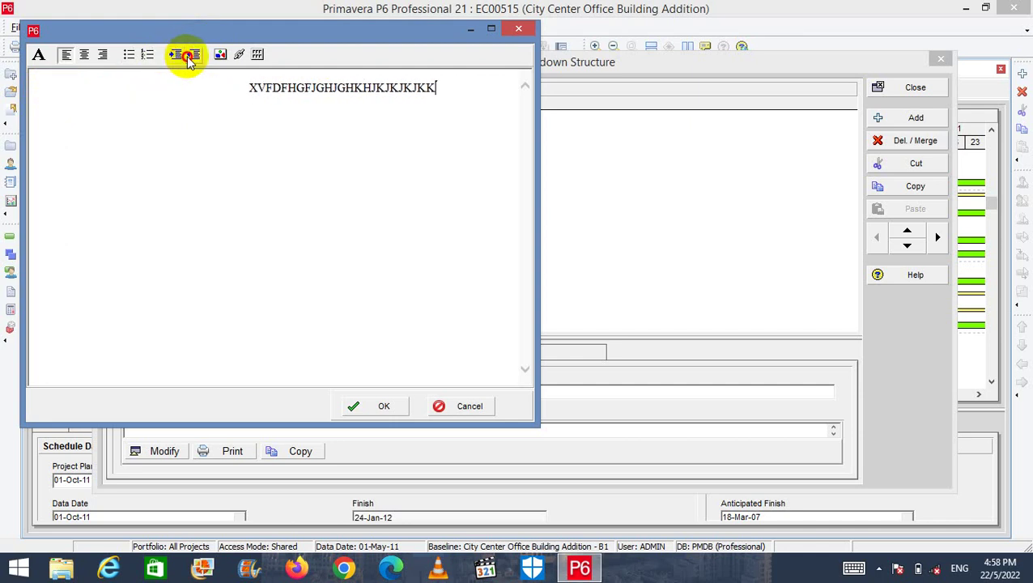
left_click(189, 55)
left_click(190, 55)
Delete the indented line of text from the OBS description.
left_click(189, 103)
left_click_drag(387, 83, 185, 113)
key("Delete")
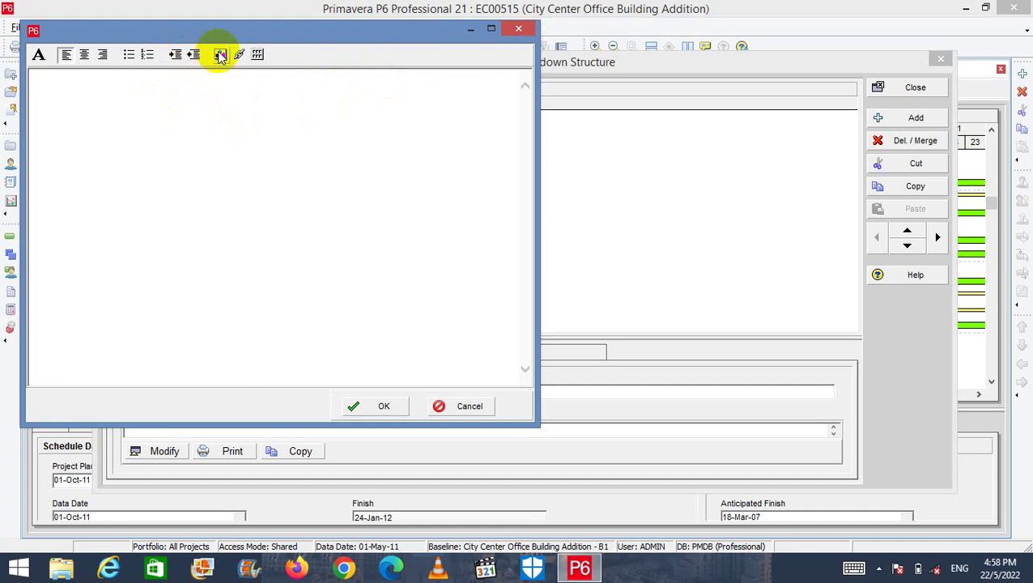
Insert the picture "3 x 4 cm 335 r - Copy.jpg" from the Desktop into the OBS description.
left_click(219, 55)
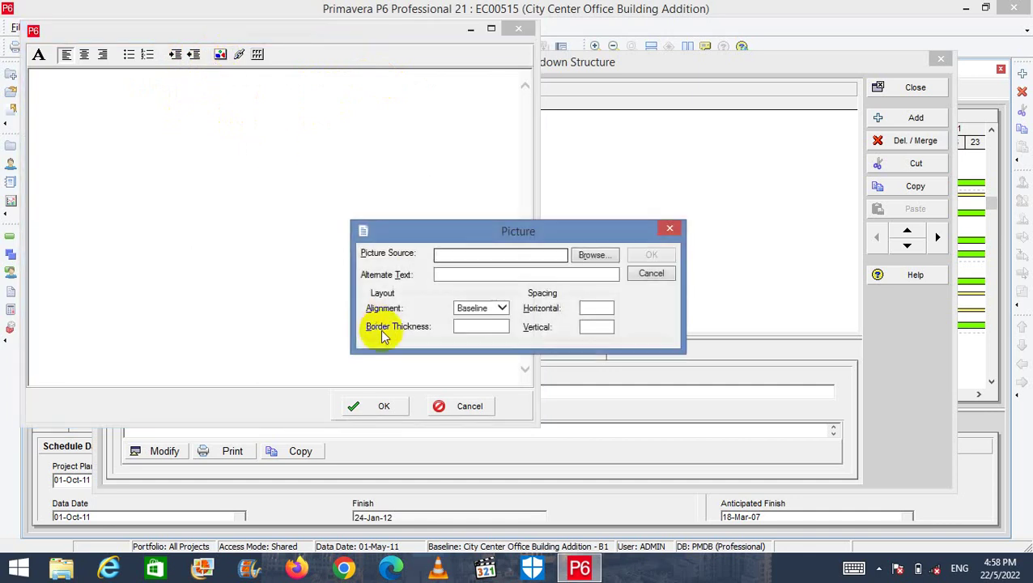
left_click(599, 257)
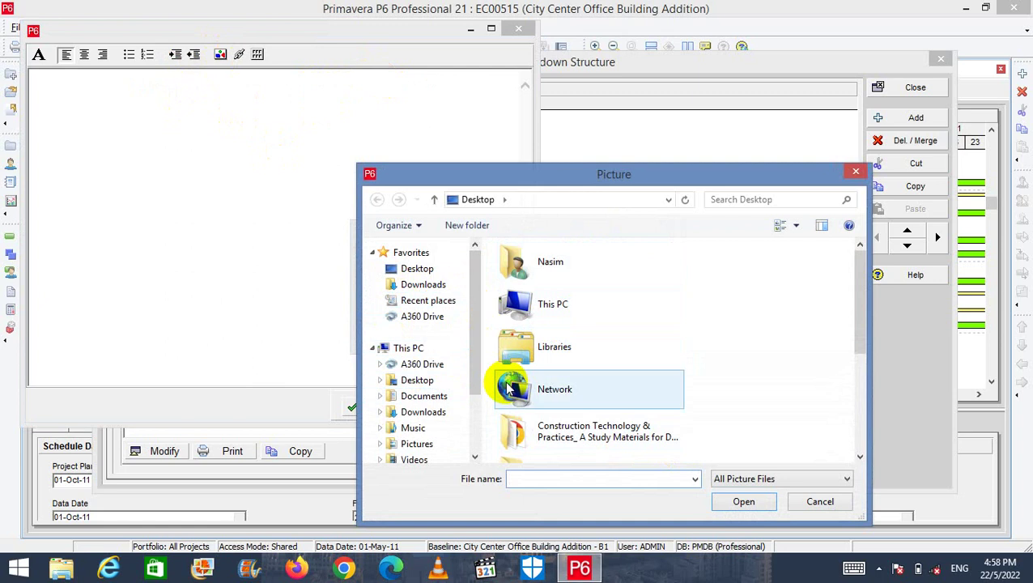
left_click(418, 269)
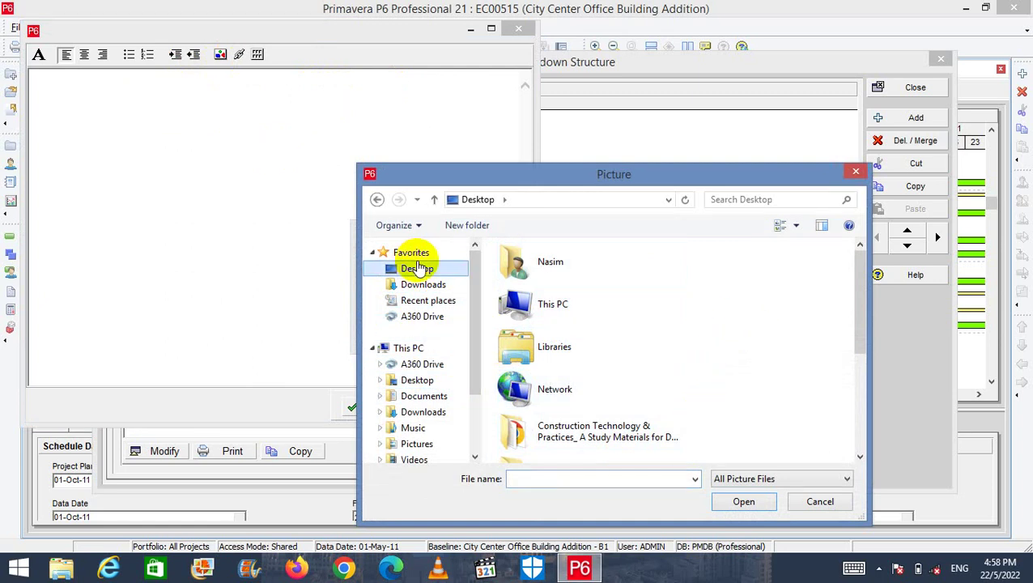
left_click_drag(863, 287, 858, 397)
left_click(644, 456)
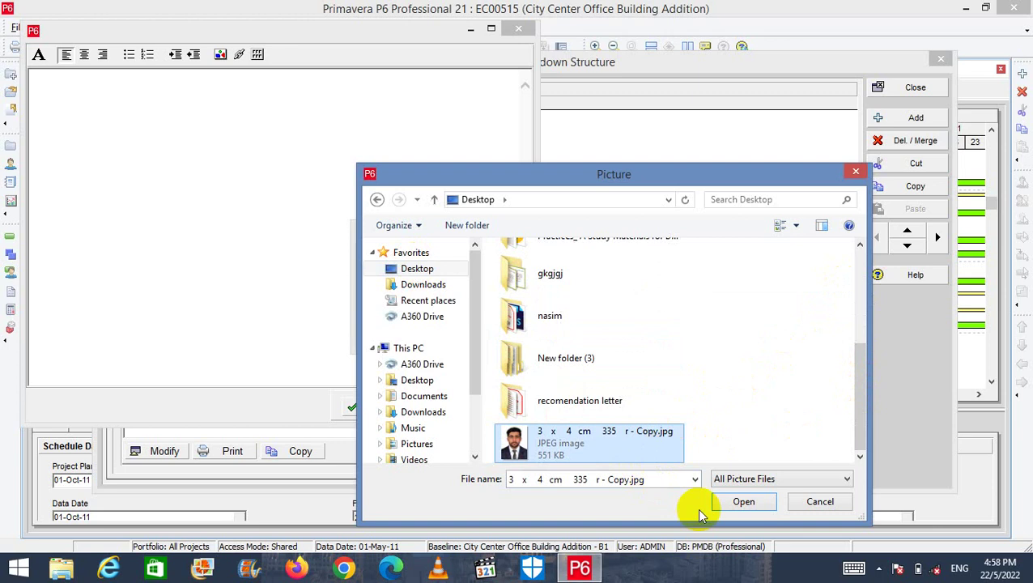
left_click(733, 502)
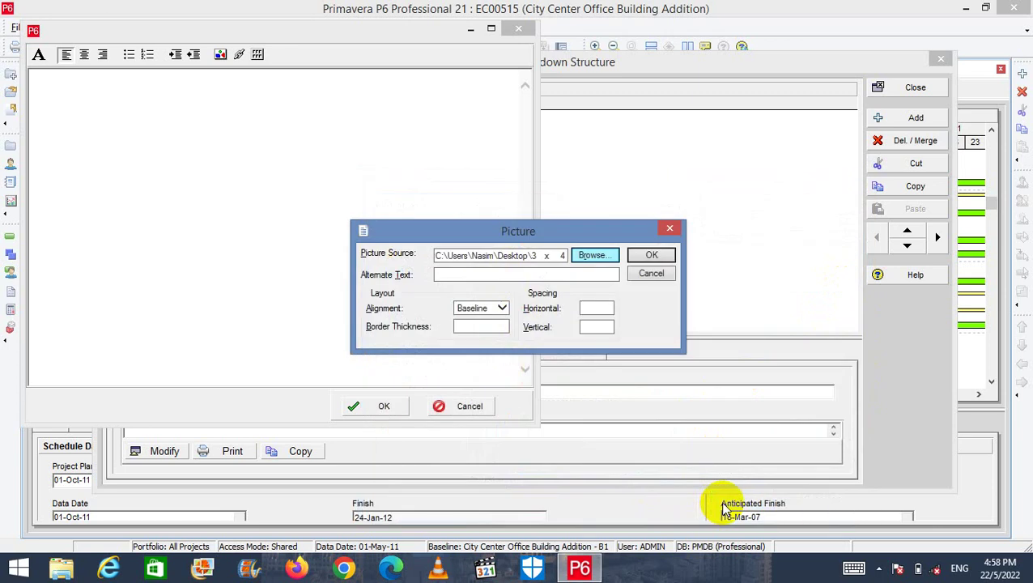
left_click(652, 256)
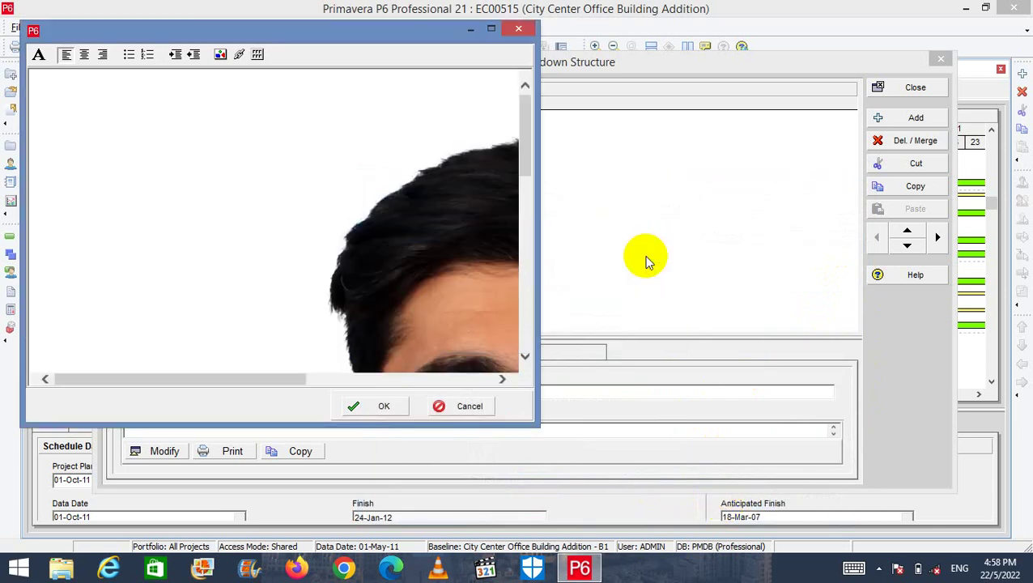
left_click(241, 54)
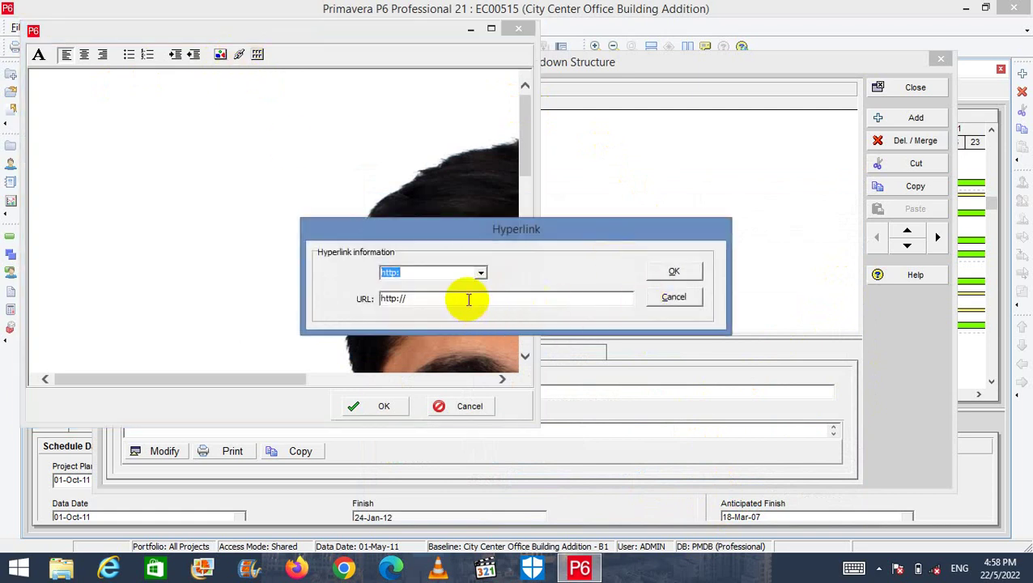
left_click(468, 299)
left_click(682, 273)
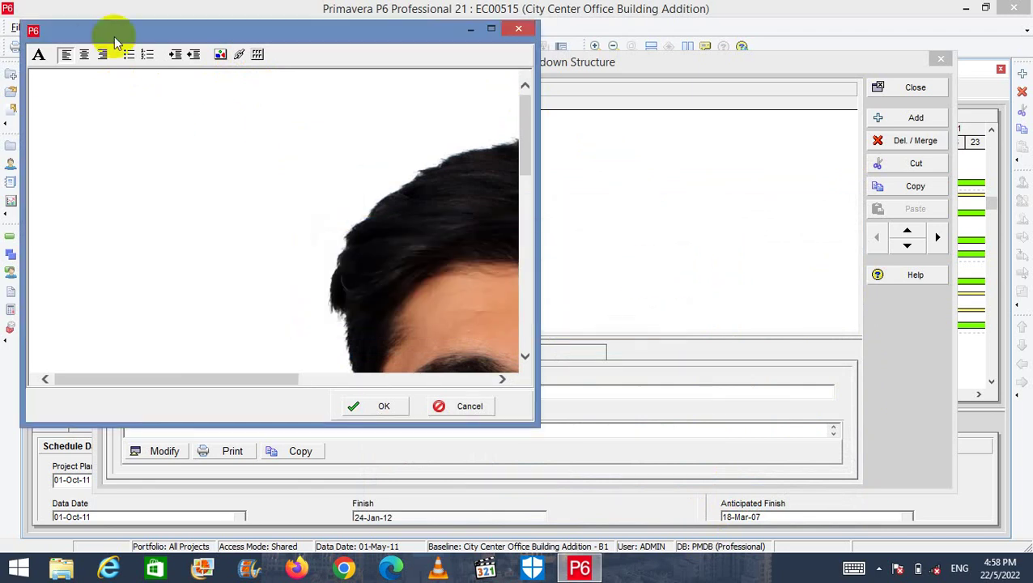
left_click(258, 63)
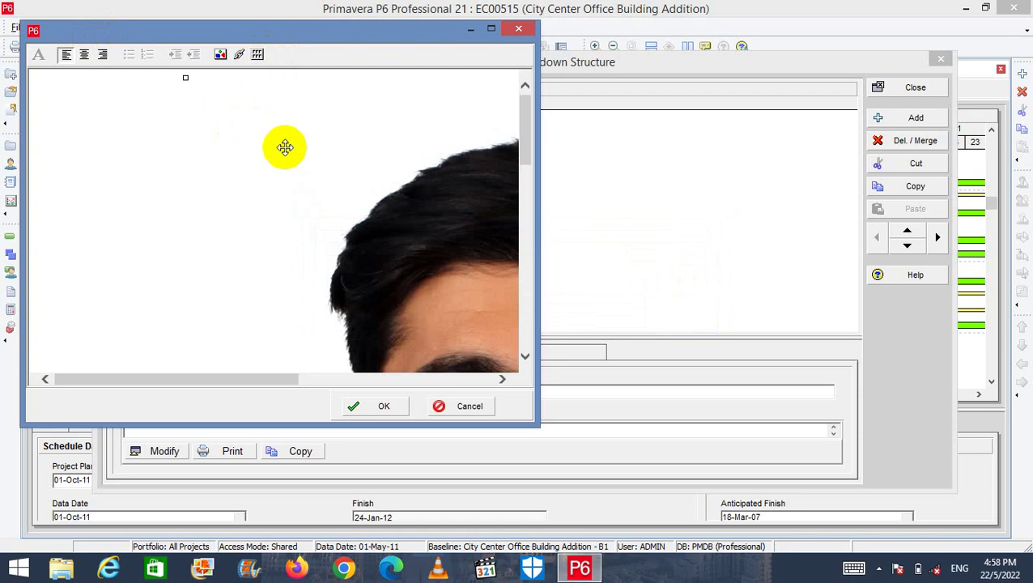
left_click(247, 206)
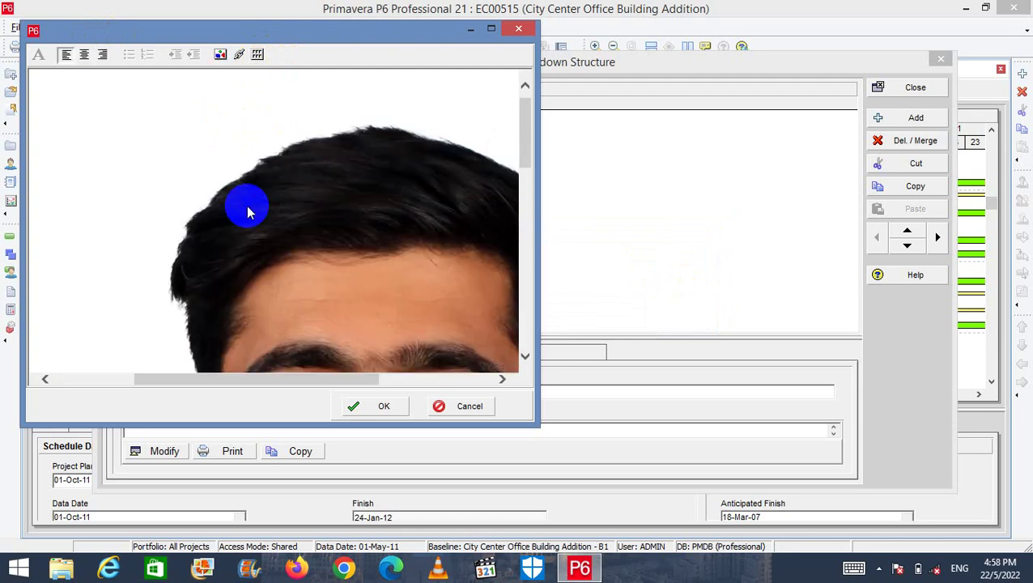
right_click(249, 209)
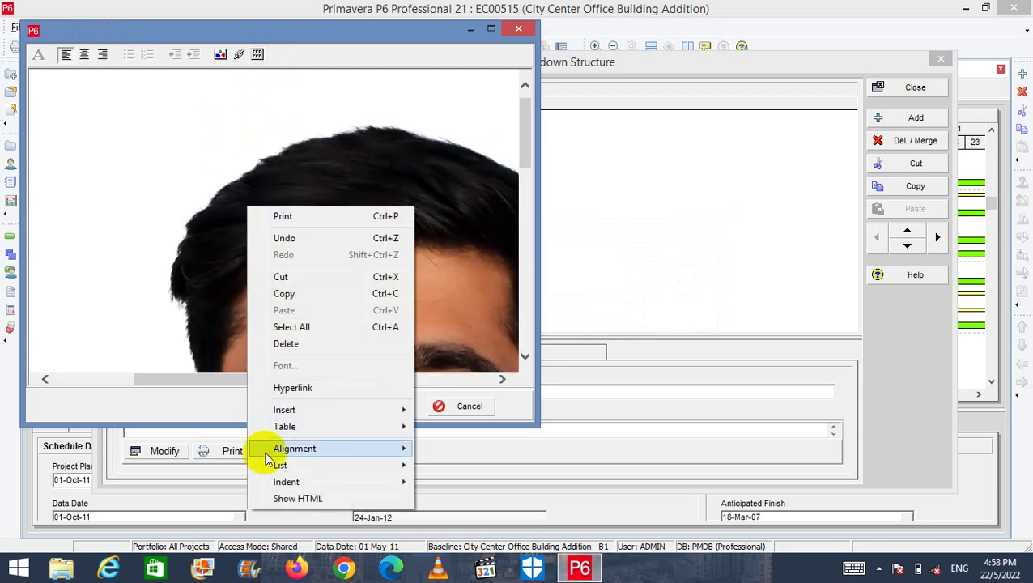
left_click(276, 344)
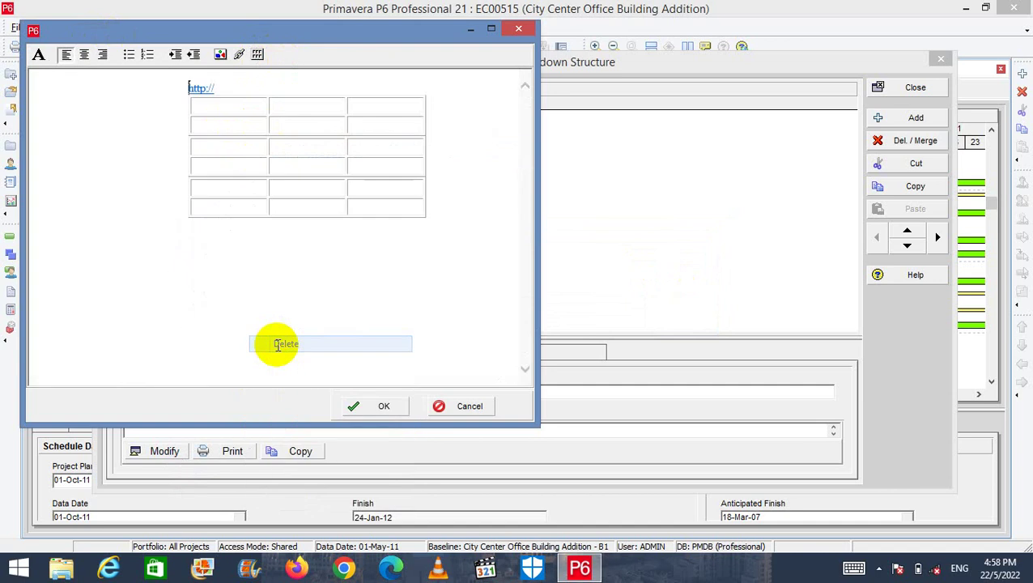
double_click(203, 88)
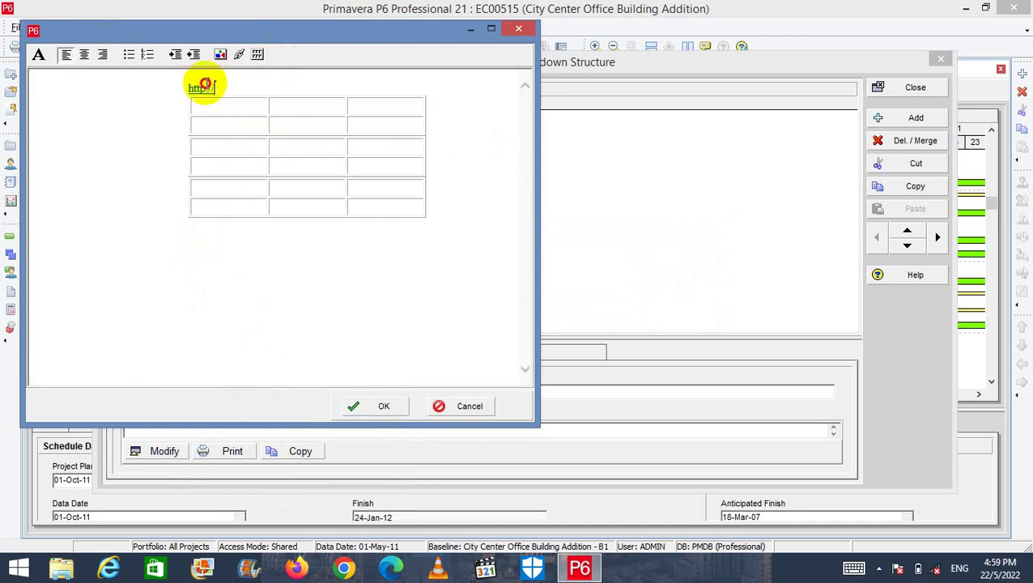
key("Delete")
Enter UJY5UIY, JJJYUJ and JUYJYUJ in one cell of each table, and close the description editor without saving.
left_click(226, 89)
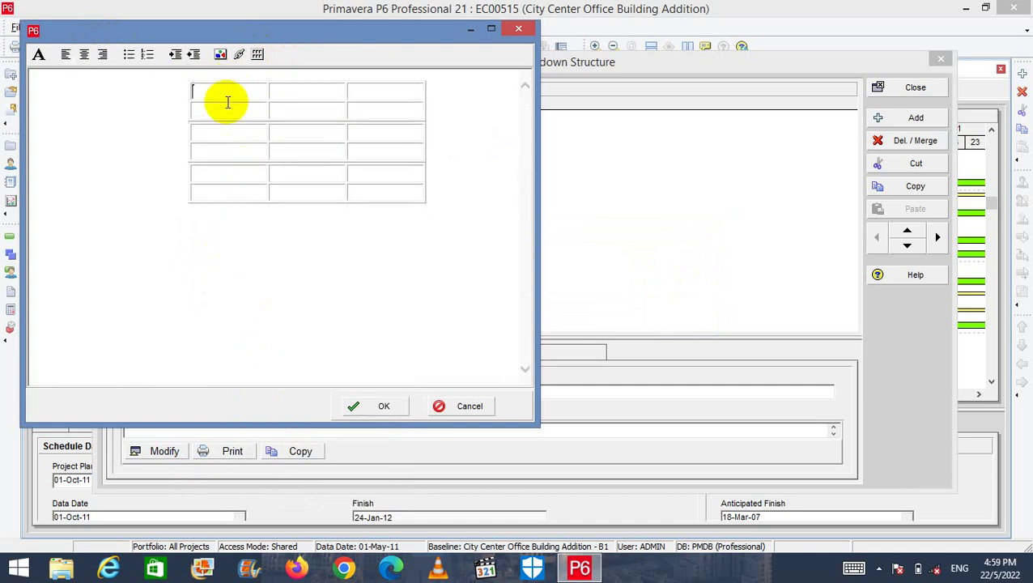
type("UJY5UIY")
left_click(288, 138)
type("JJJYUJ")
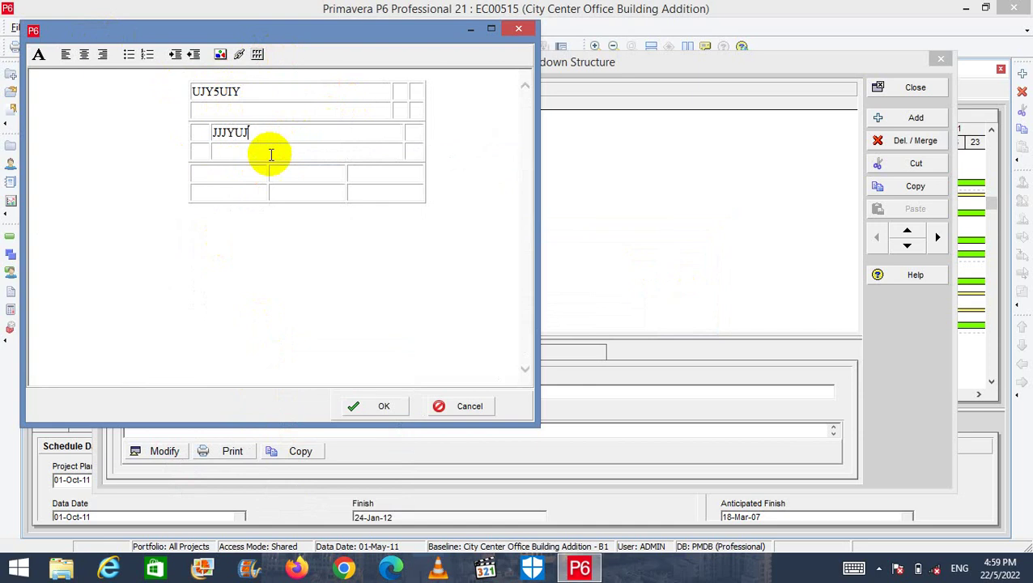
left_click(267, 171)
type("JUYJYUJ")
left_click(269, 201)
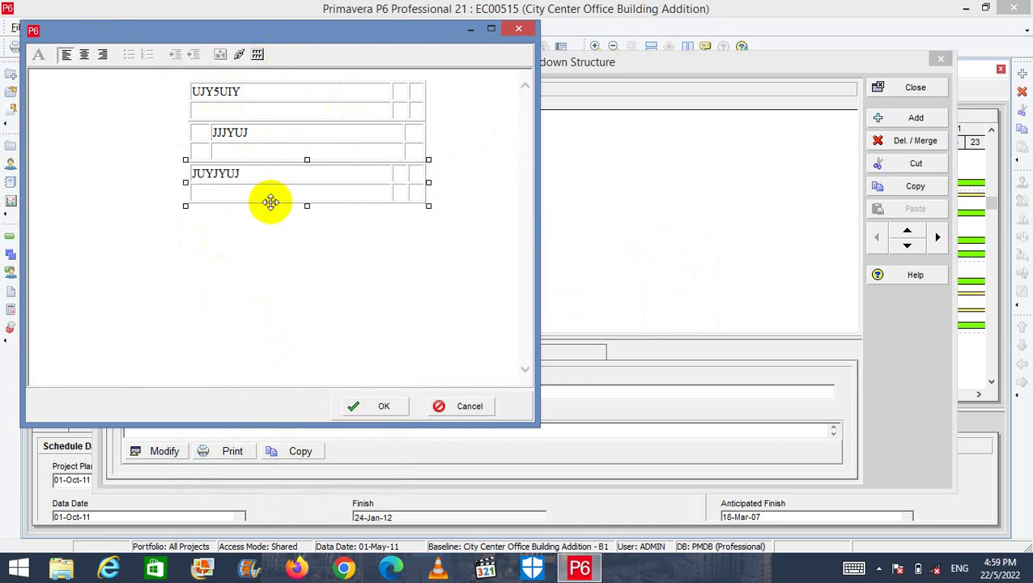
left_click(312, 254)
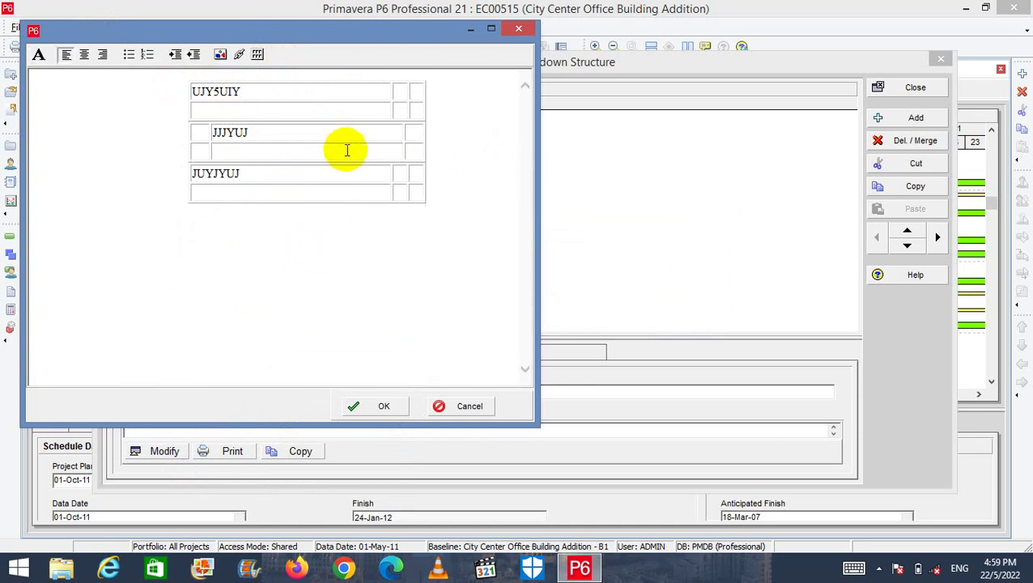
left_click(519, 33)
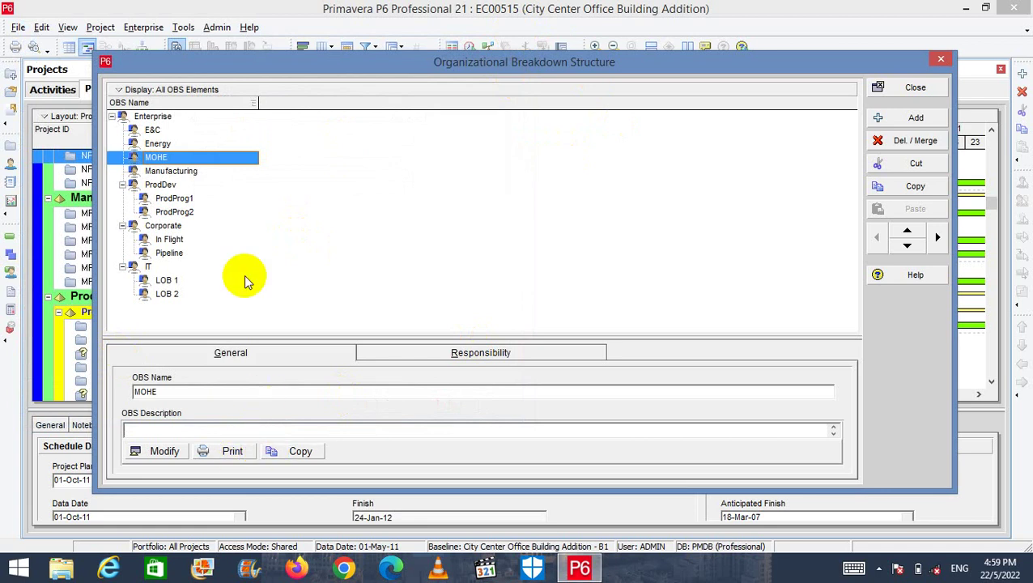
Select the Corporate element and sort the OBS elements alphabetically by OBS name.
left_click(247, 227)
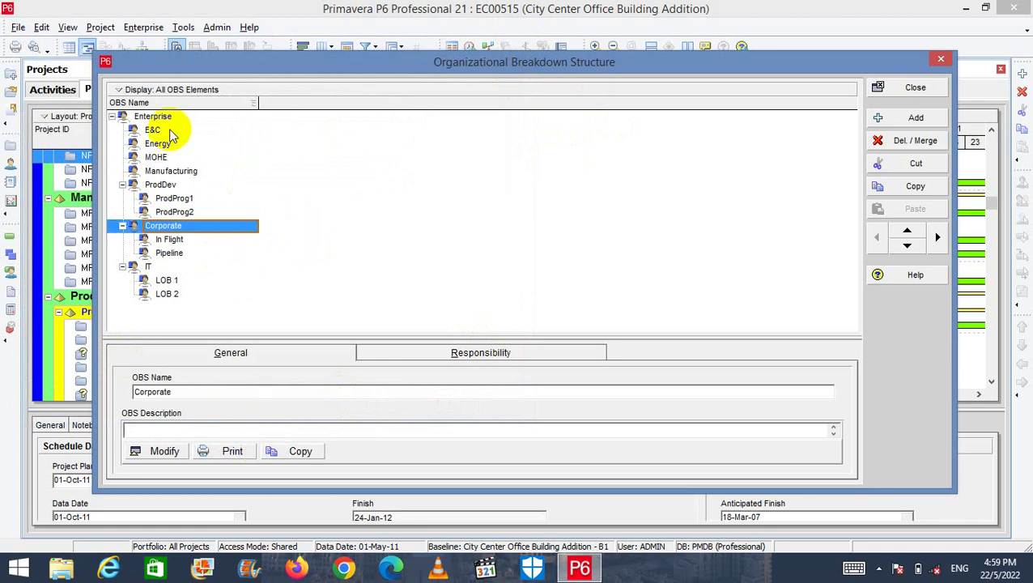
left_click(136, 90)
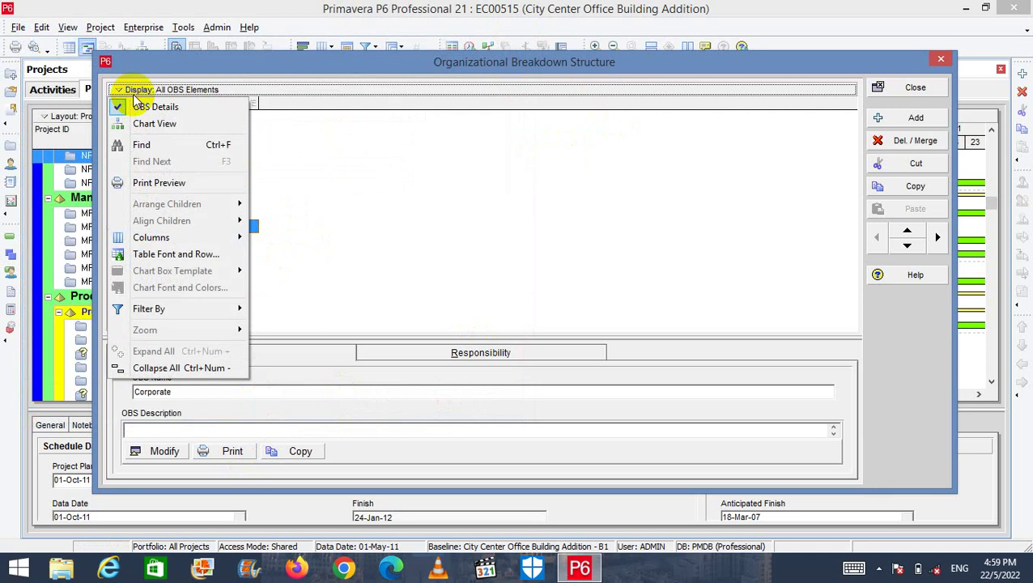
left_click(282, 195)
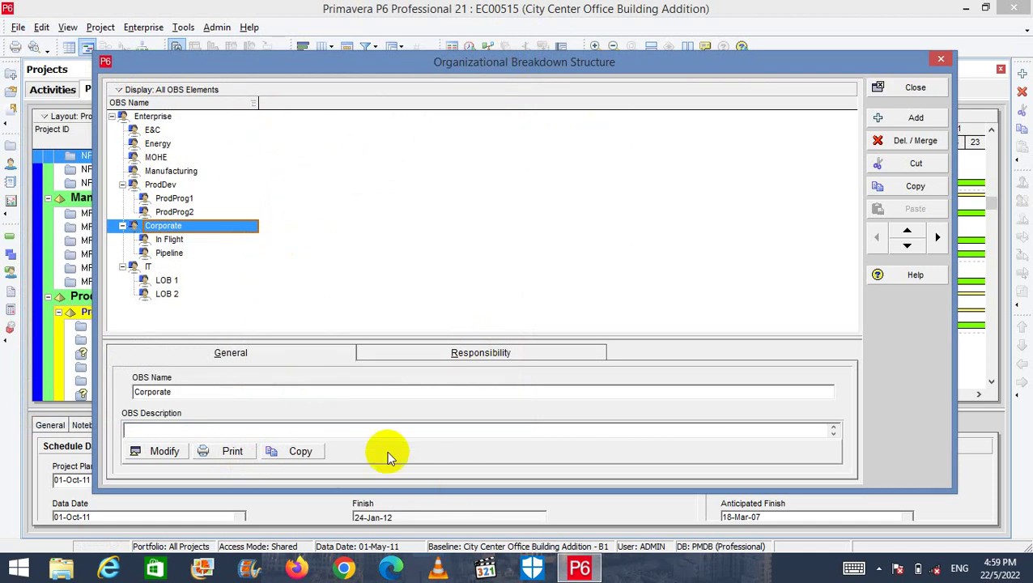
left_click(173, 104)
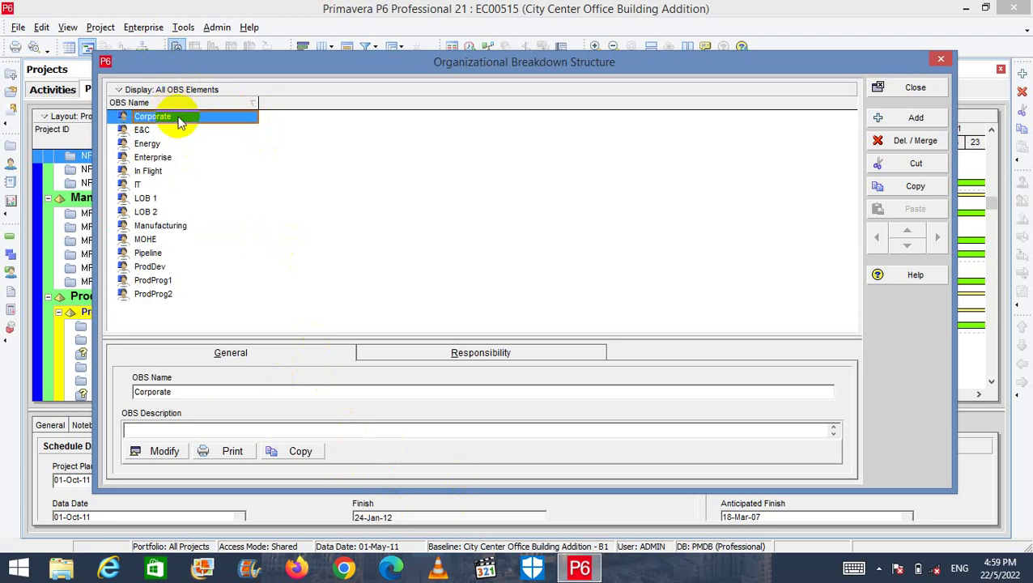
left_click(119, 91)
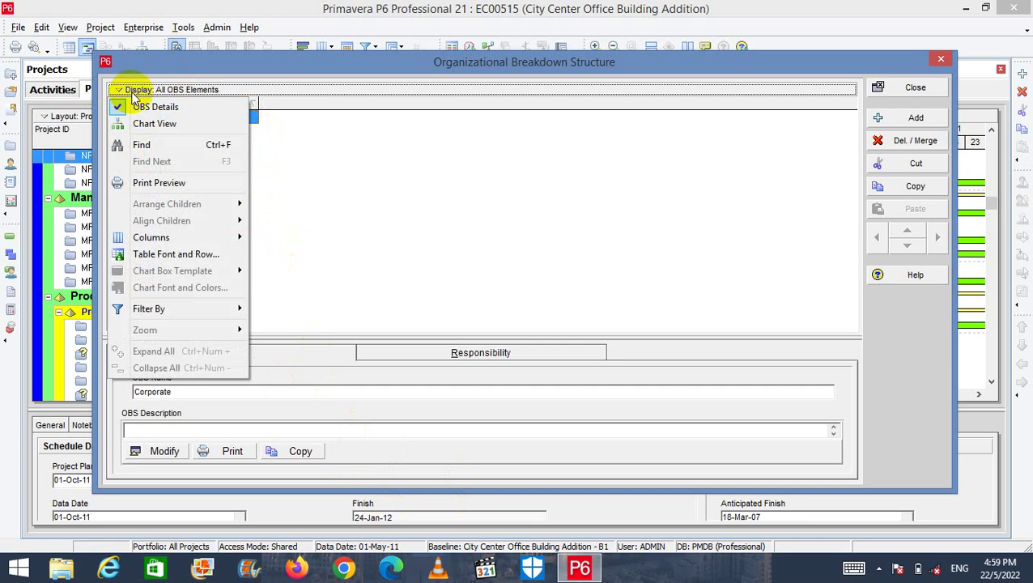
left_click(285, 169)
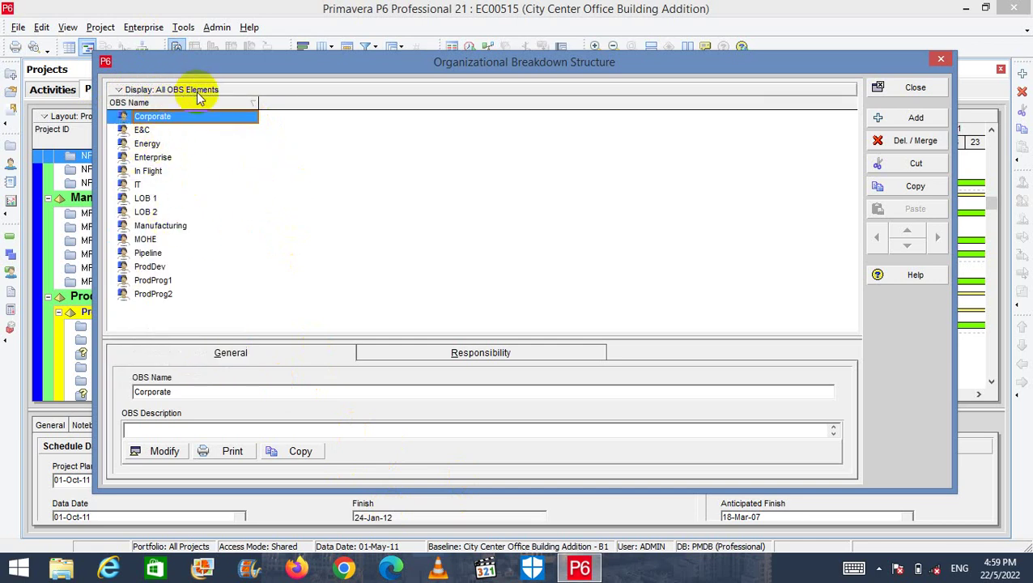
Display the OBS elements in chart view and enlarge the Organizational Breakdown Structure window.
left_click(142, 91)
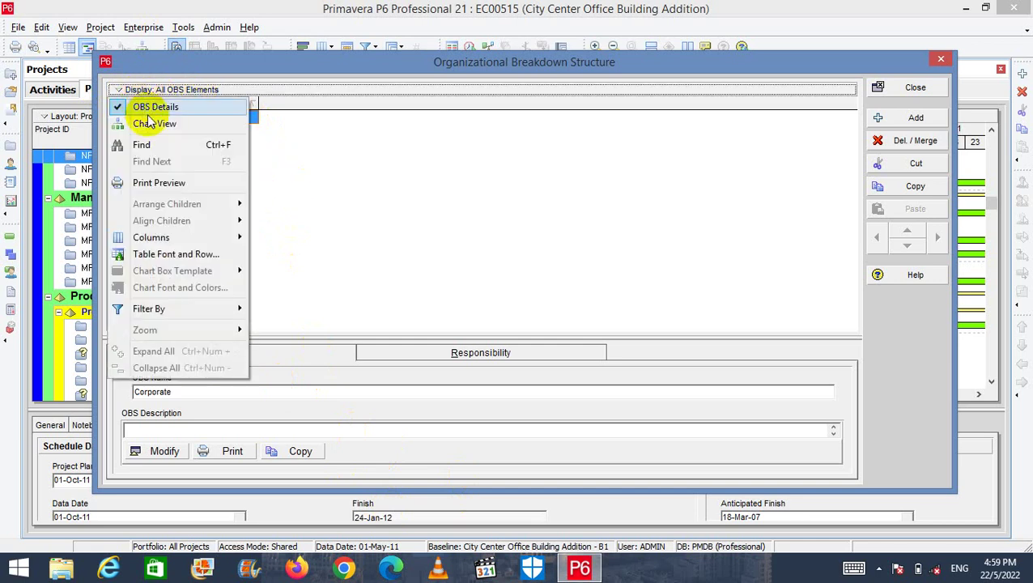
left_click(149, 123)
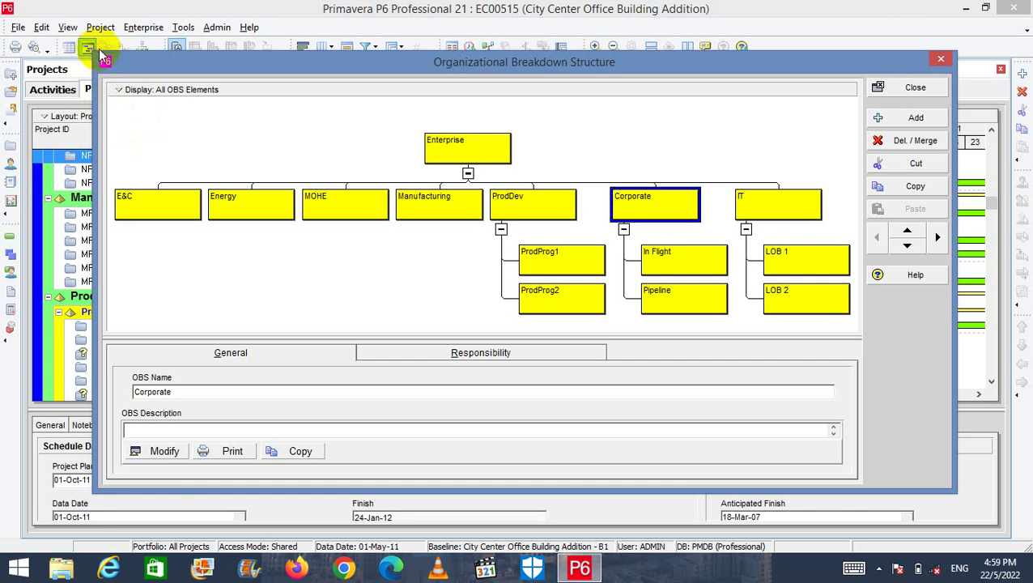
left_click_drag(58, 46, 40, 38)
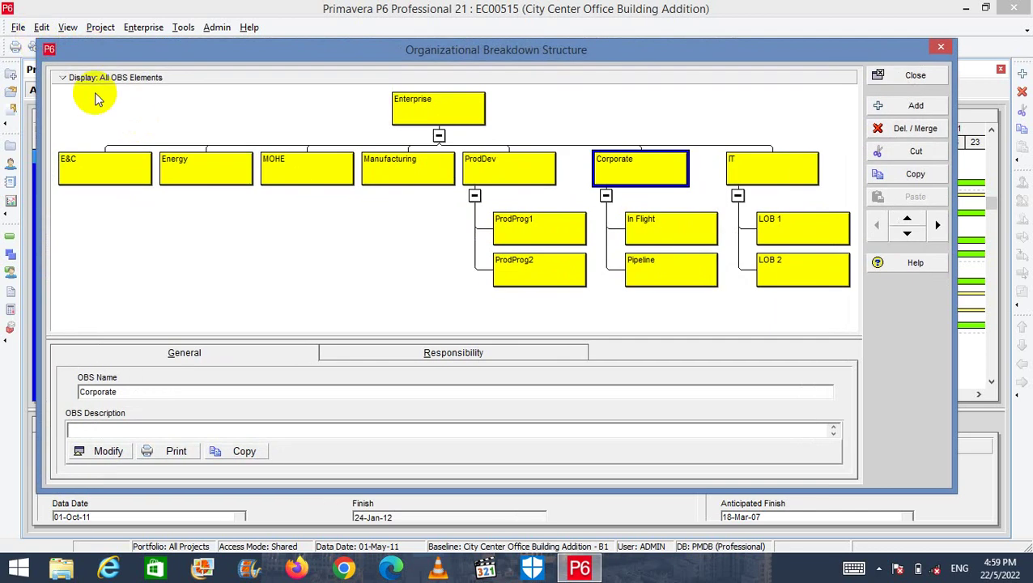
Enter MOHE as the new OBS name of the chart's top-level Enterprise element.
left_click(420, 110)
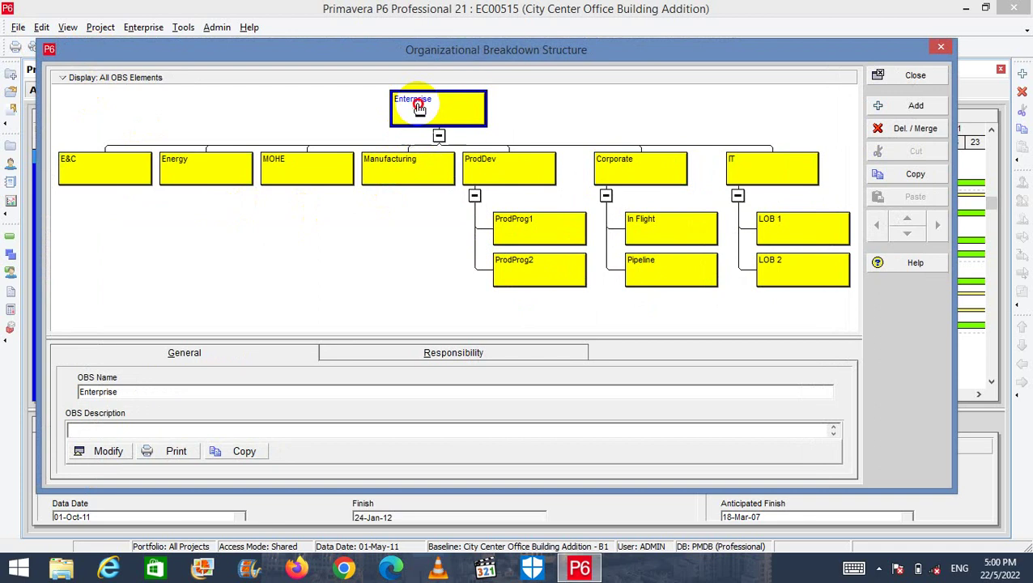
scroll(419, 109, "up", 1)
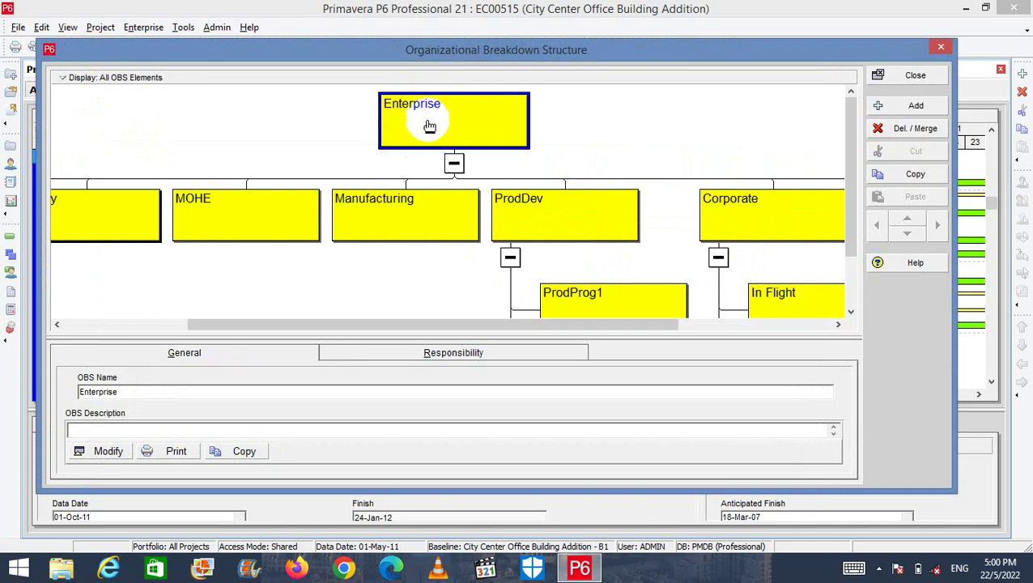
left_click_drag(127, 390, 81, 390)
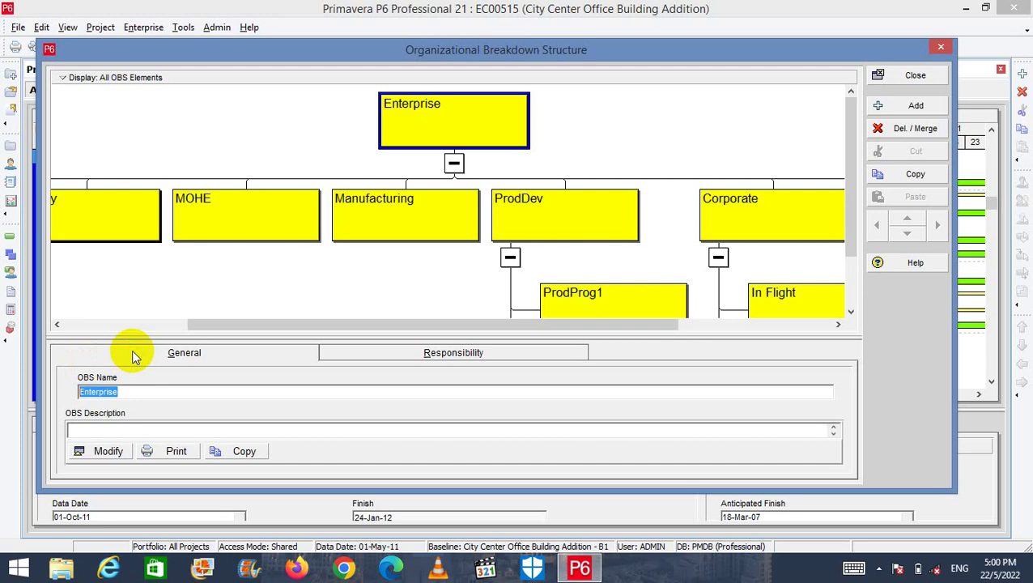
type("MOHE")
left_click(185, 281)
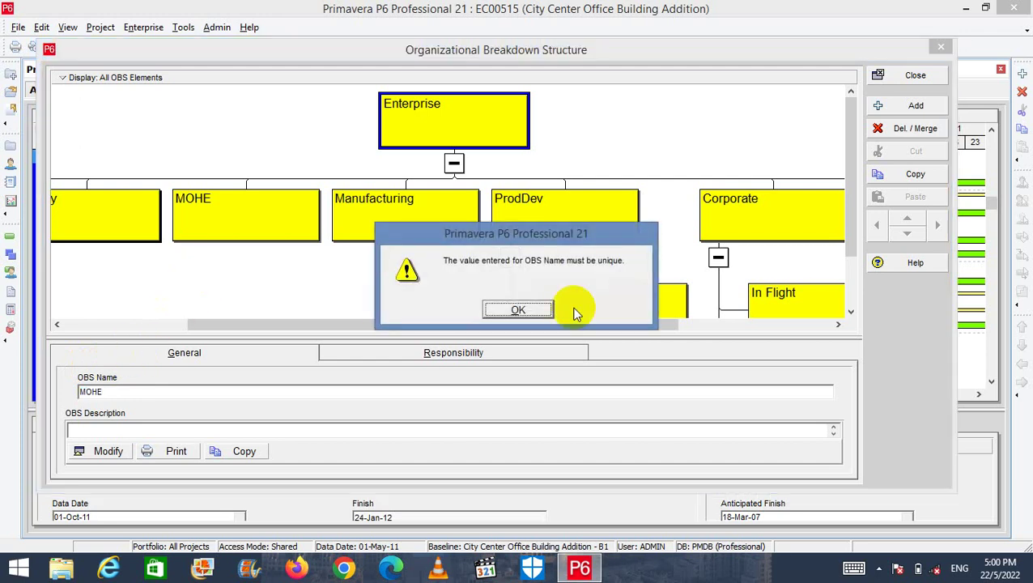
left_click(529, 313)
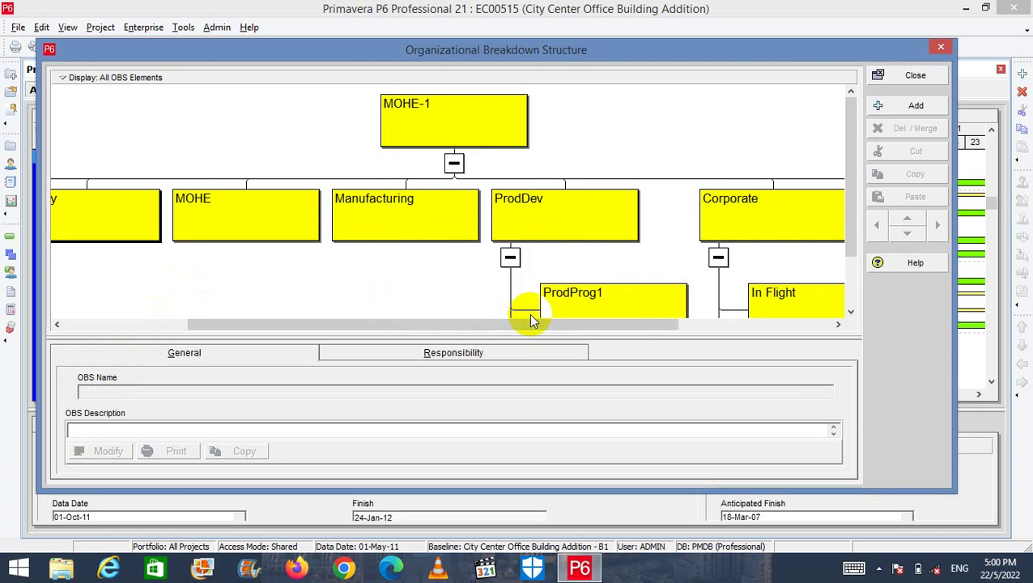
Select the top-level MOHE-1 element and examine the branches beneath it across the OBS chart.
left_click(454, 128)
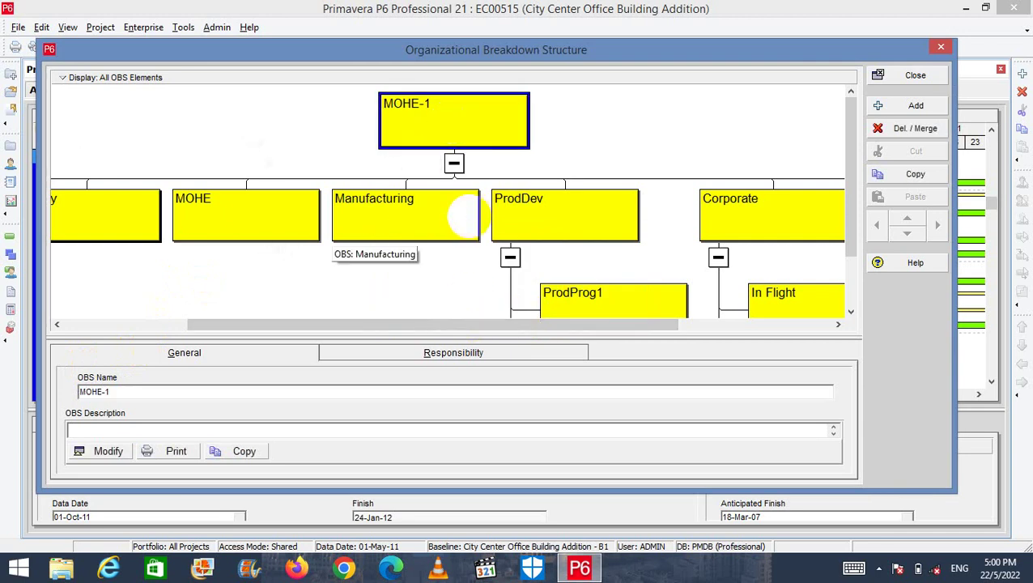
scroll(466, 226, "down", 3)
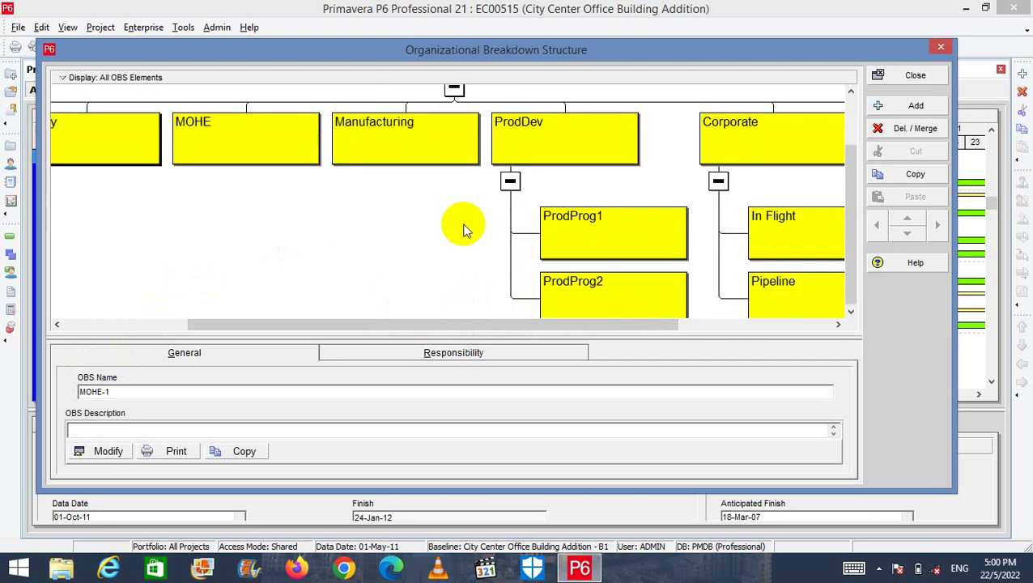
left_click_drag(251, 323, 101, 310)
scroll(171, 324, "up", 3)
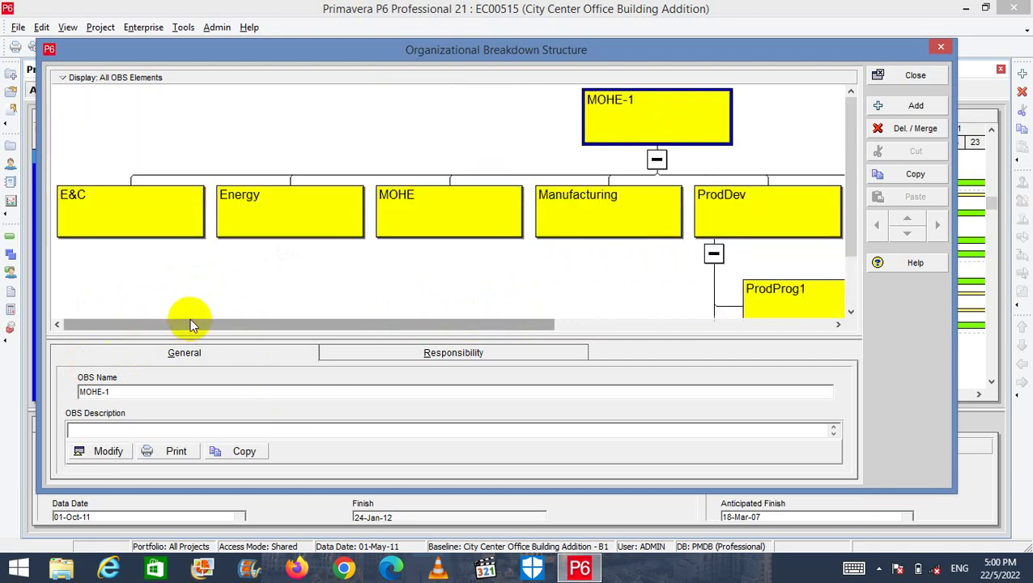
left_click(203, 322)
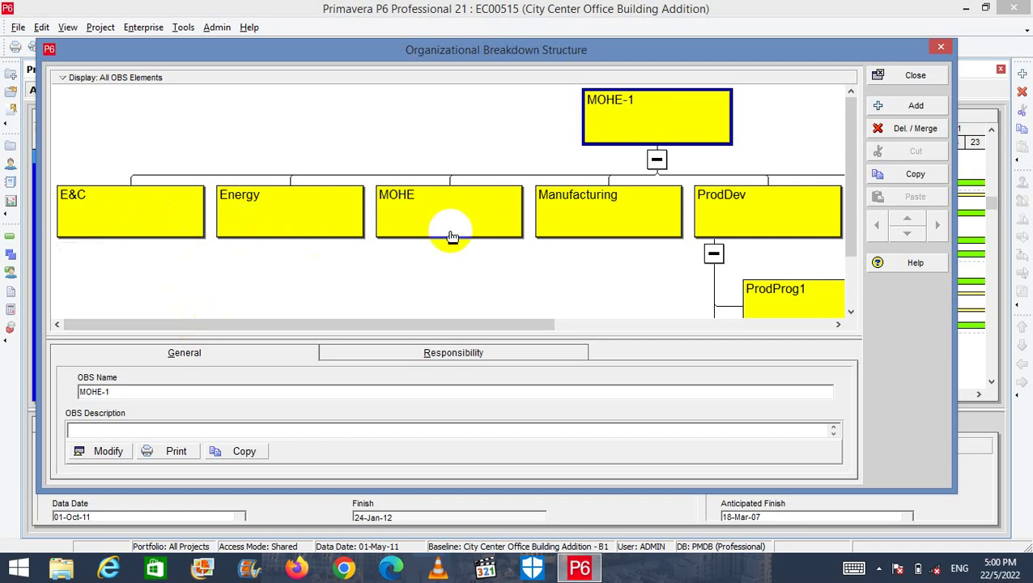
mouse_move(378, 324)
left_mouse_down()
mouse_move(662, 302)
mouse_move(644, 293)
mouse_move(633, 300)
mouse_move(671, 300)
mouse_move(605, 288)
mouse_move(376, 307)
mouse_move(371, 320)
left_mouse_up()
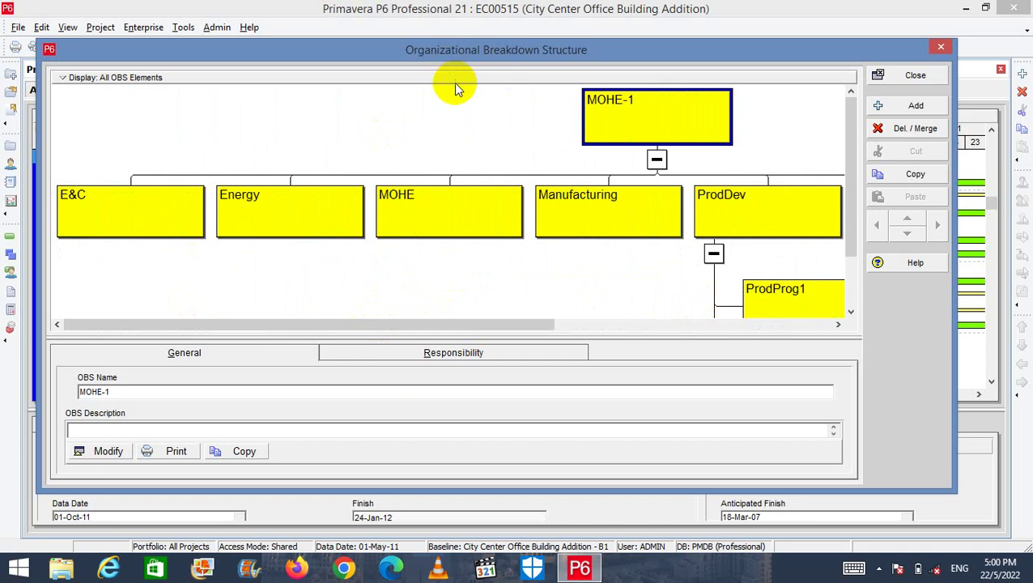
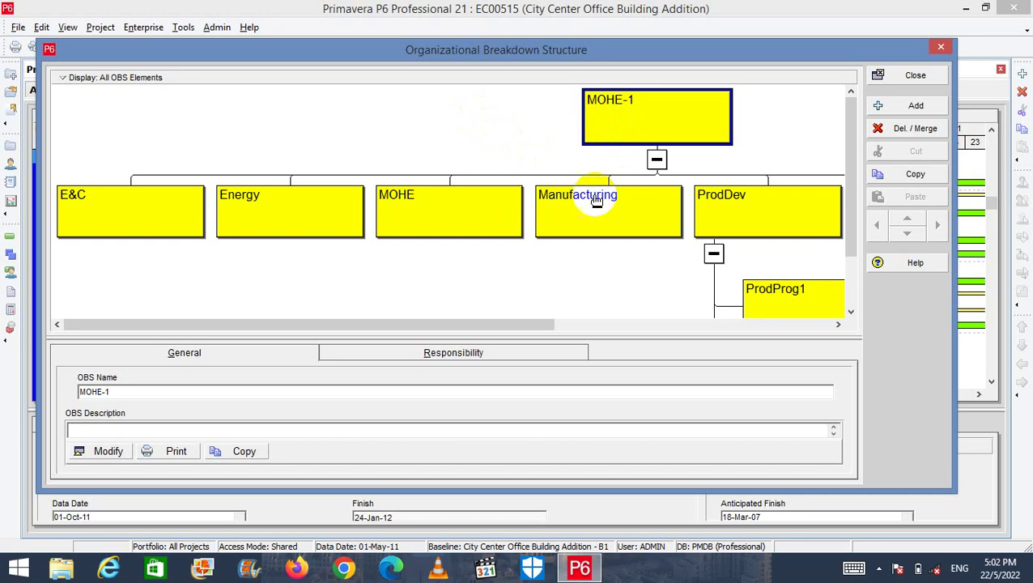
Select the Manufacturing element and move it ahead of E&C, to the first place among its sibling elements.
left_click(556, 202)
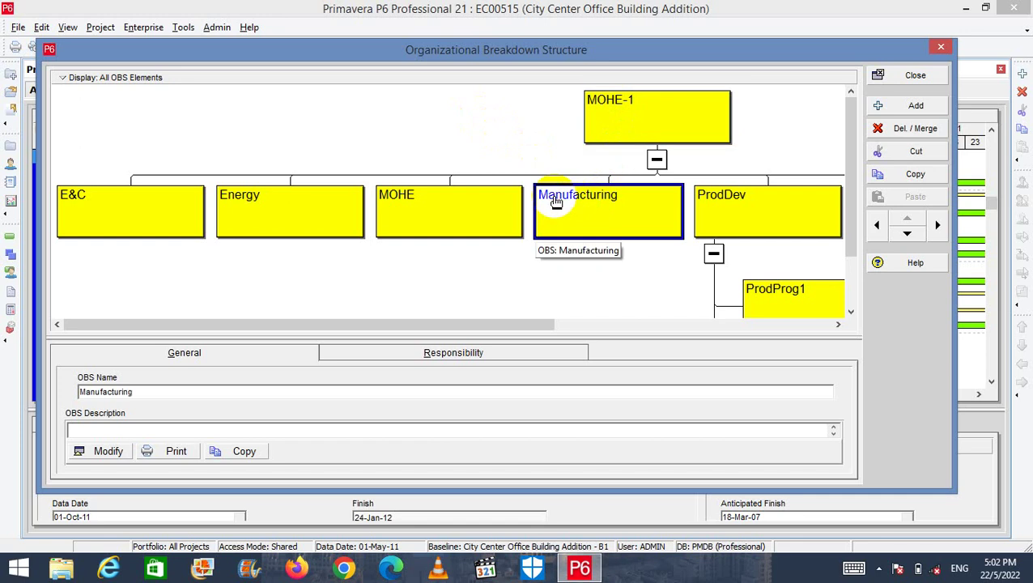
left_click(619, 208)
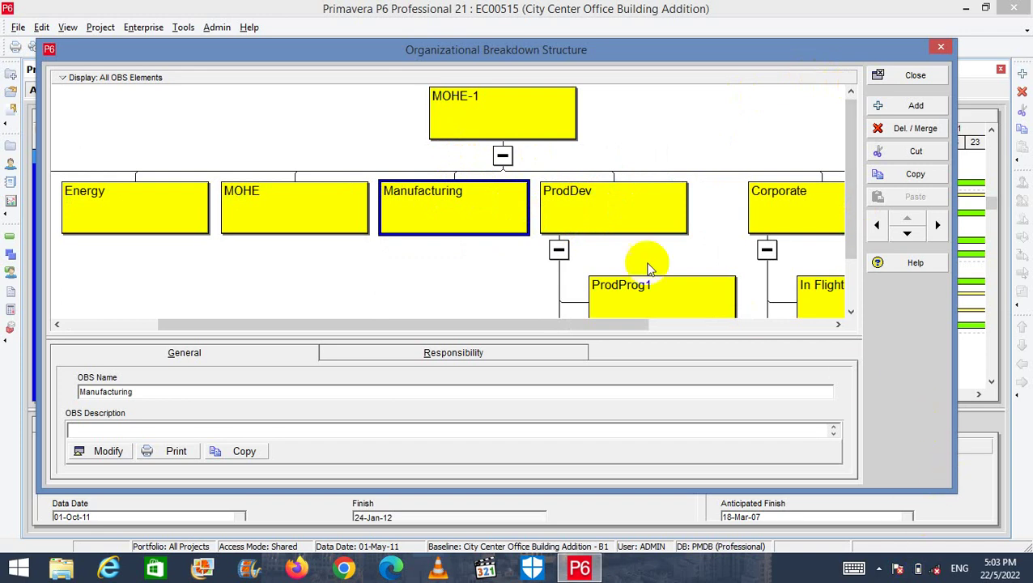
left_click_drag(458, 326, 510, 324)
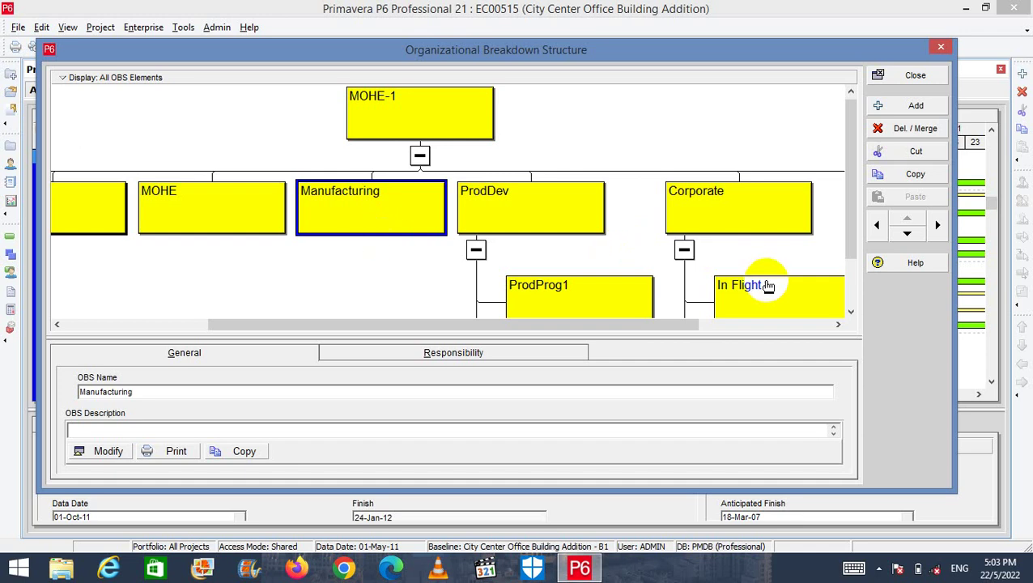
left_click(939, 224)
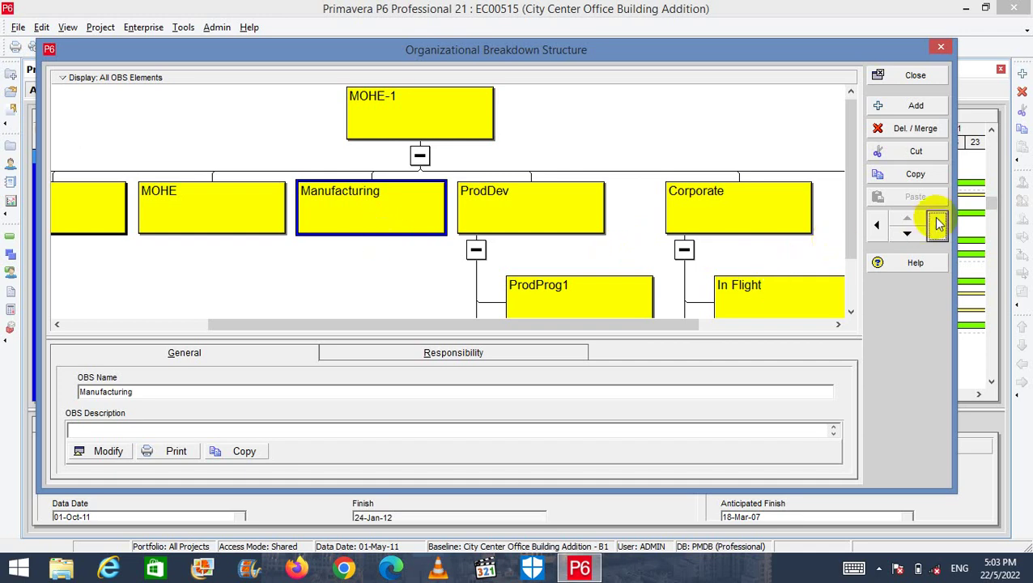
left_click(877, 226)
left_click(877, 226)
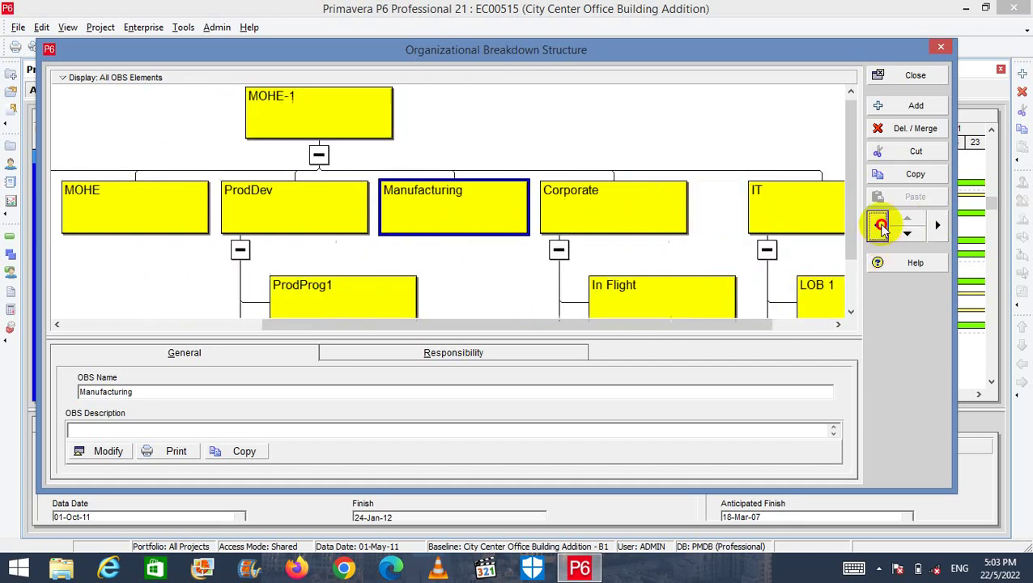
left_click(877, 226)
left_click(877, 226)
left_click(878, 226)
left_click(877, 226)
Return the Manufacturing element to its place after MOHE, and try demoting it beneath MOHE and promoting it again.
left_click(939, 225)
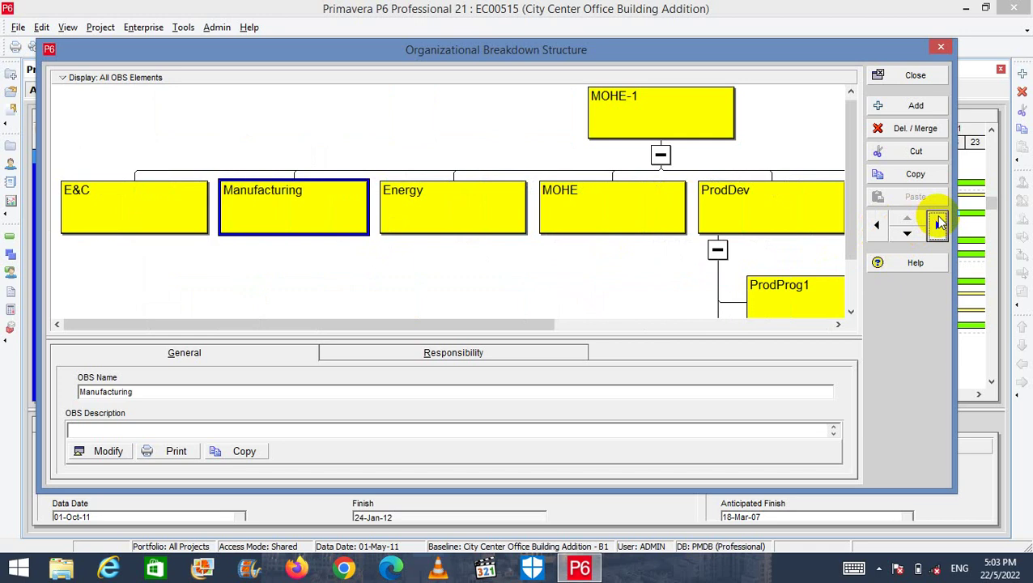
left_click(939, 224)
left_click(939, 225)
left_click(909, 233)
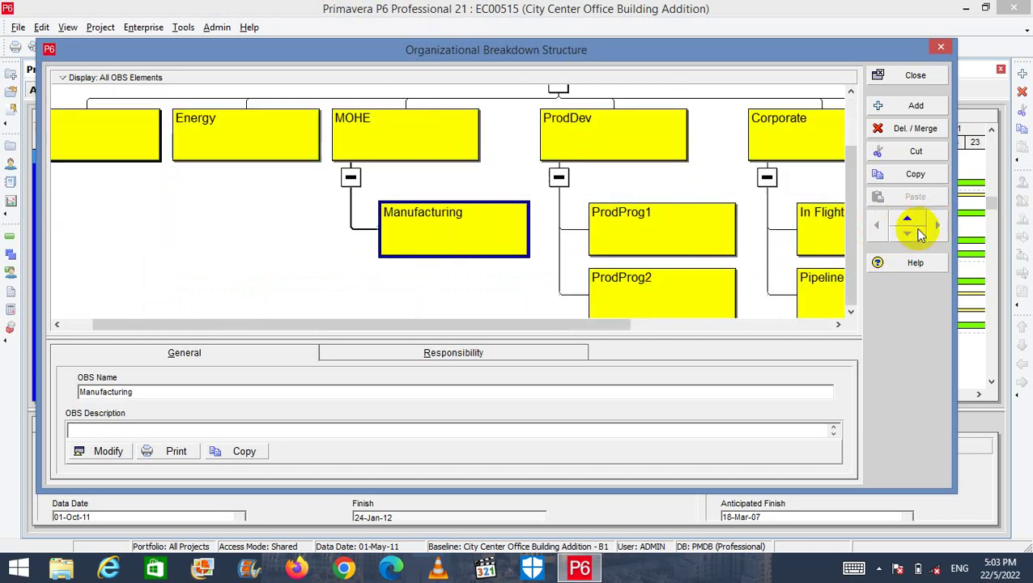
left_click(909, 222)
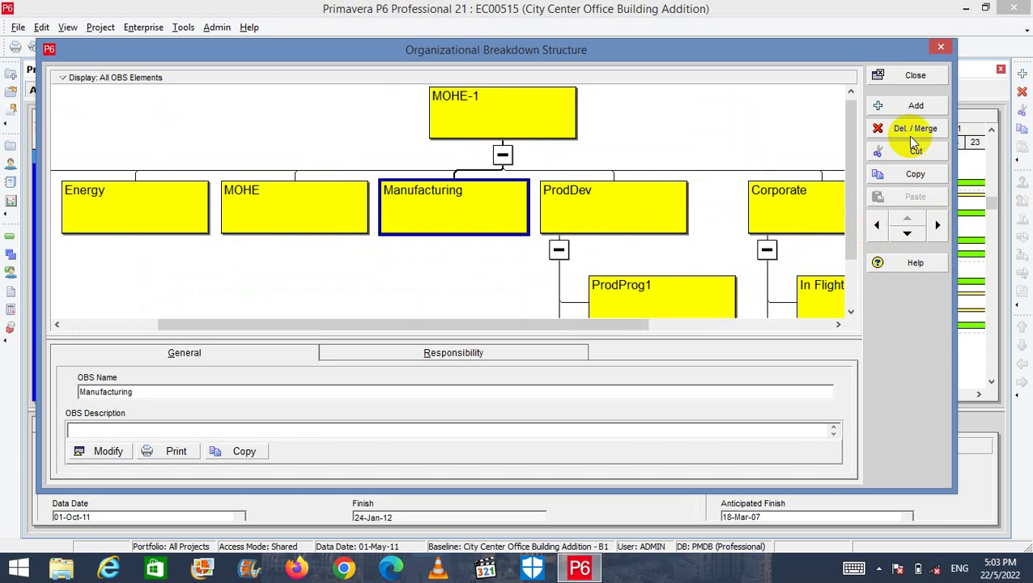
Add three new OBS elements after Manufacturing on the same level.
left_click(915, 110)
left_click(915, 110)
left_click(915, 110)
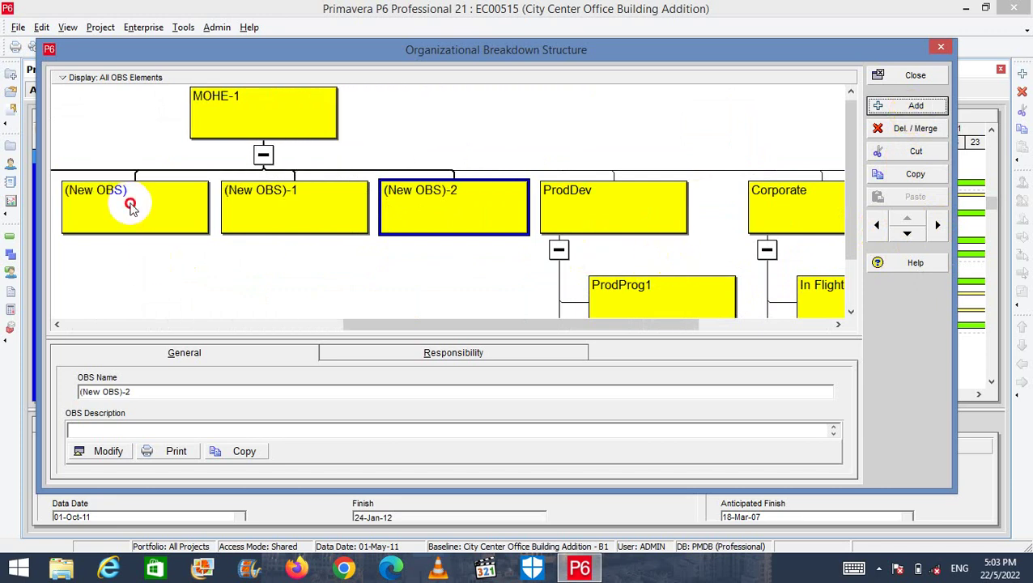
Demote the three new OBS elements one by one so that they sit beneath Manufacturing.
left_click(128, 203)
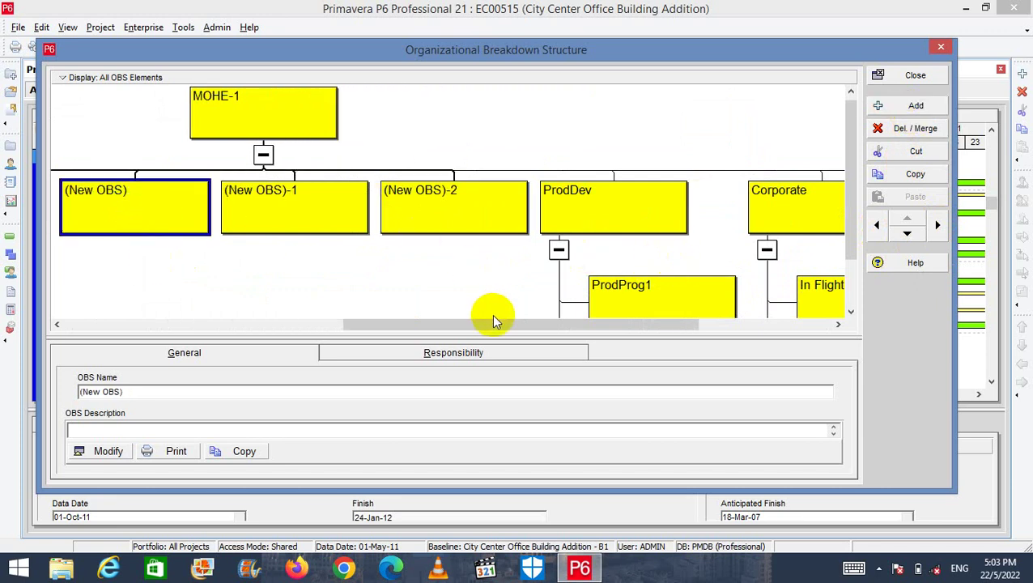
left_click_drag(494, 317, 365, 336)
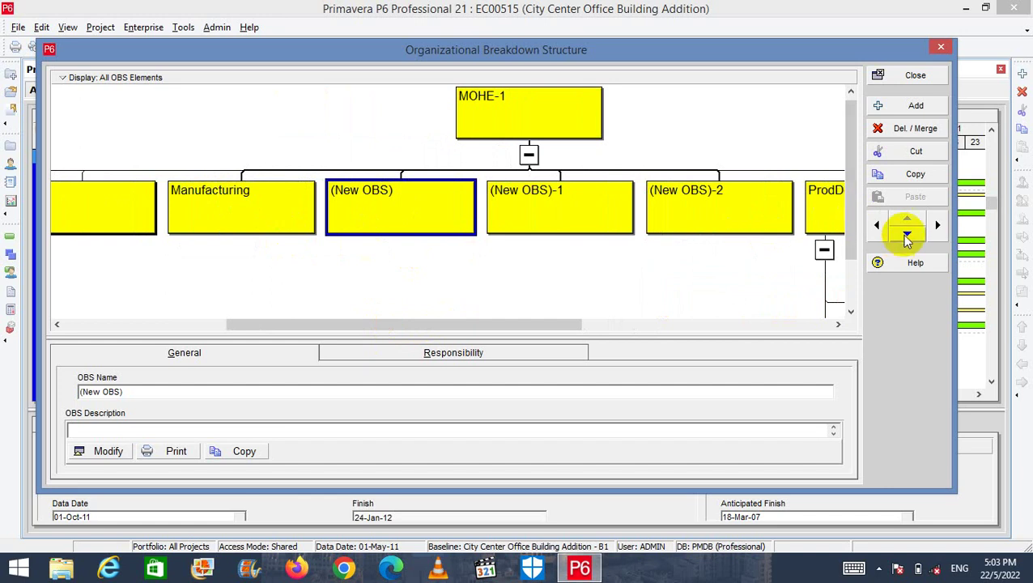
left_click(907, 235)
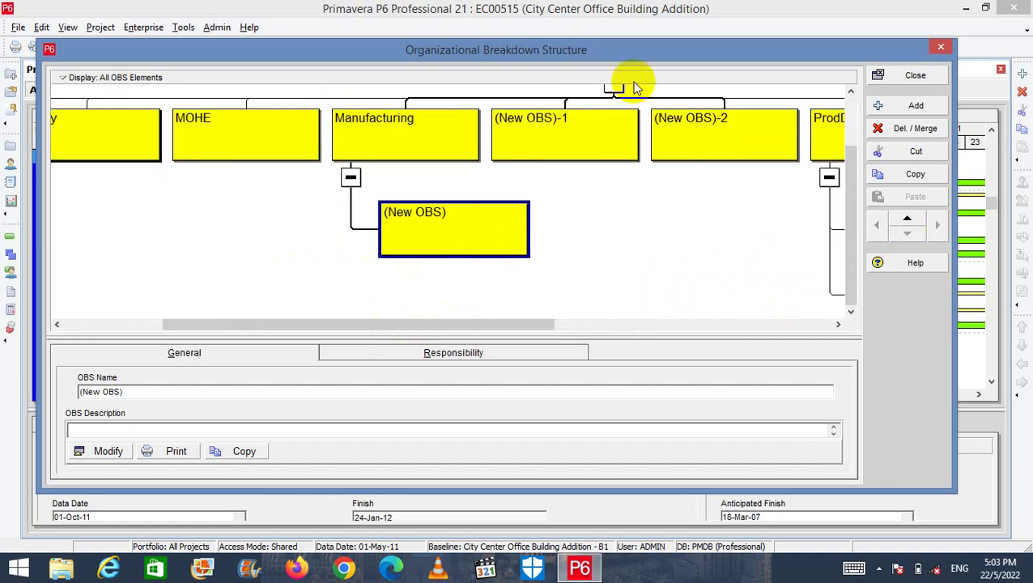
left_click(565, 129)
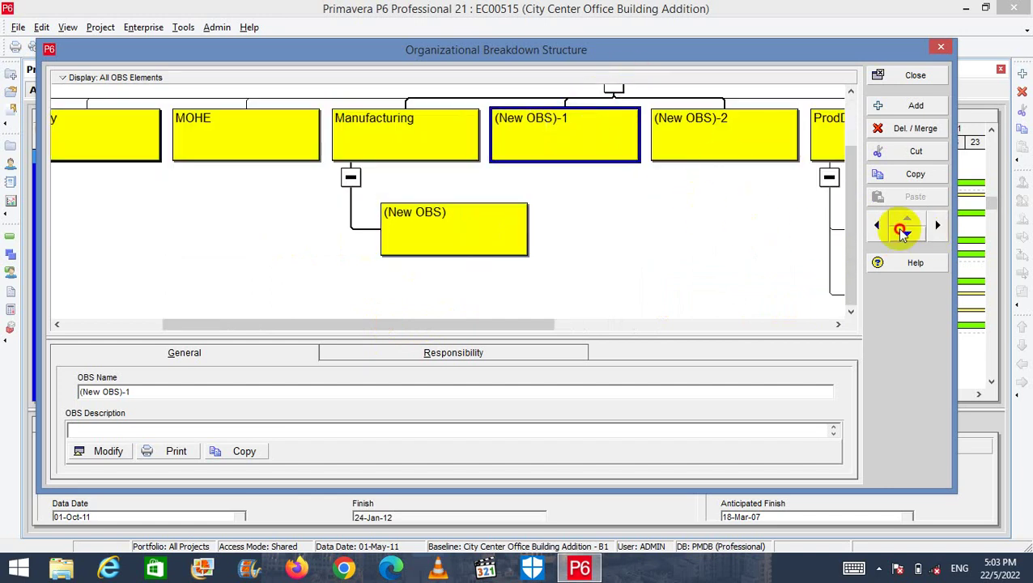
left_click(935, 224)
left_click(575, 132)
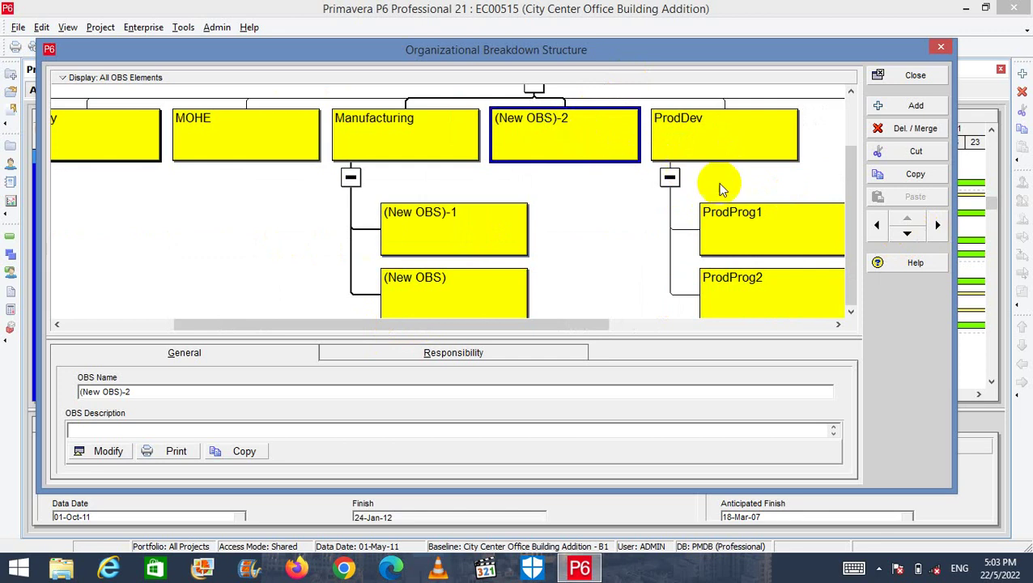
left_click(907, 233)
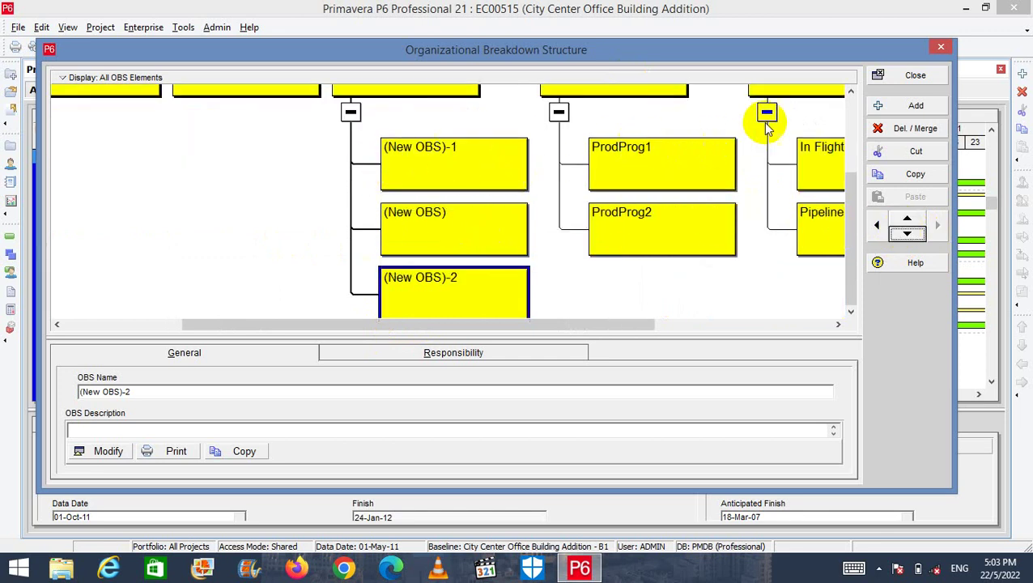
Add another new OBS element directly after MOHE on the same level.
left_click(850, 91)
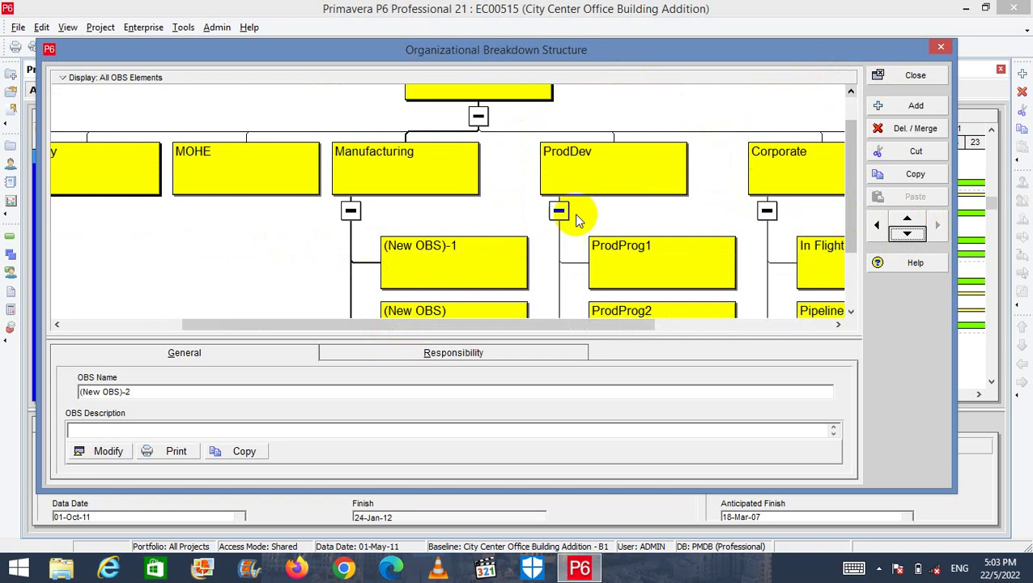
left_click(235, 164)
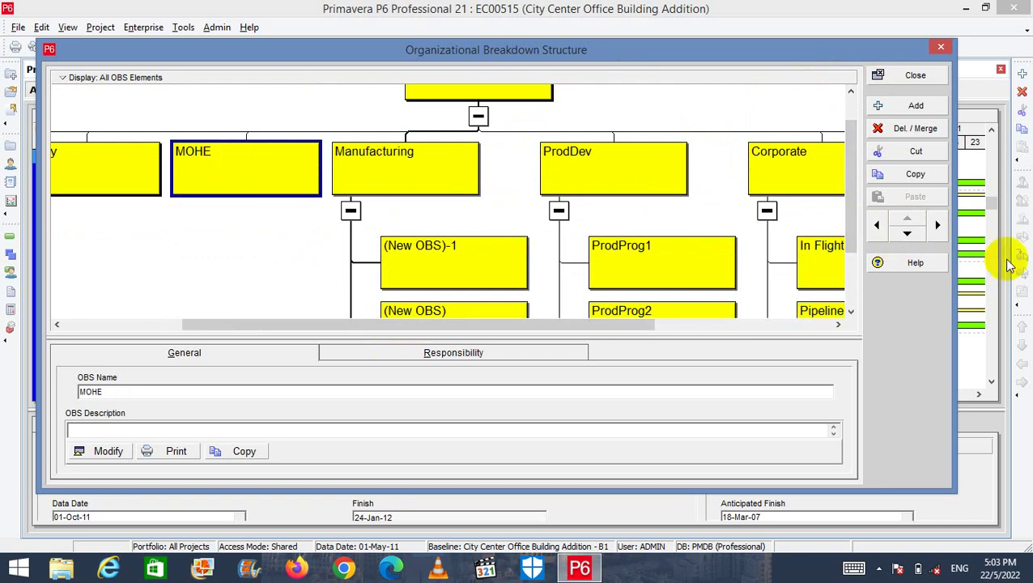
left_click(903, 106)
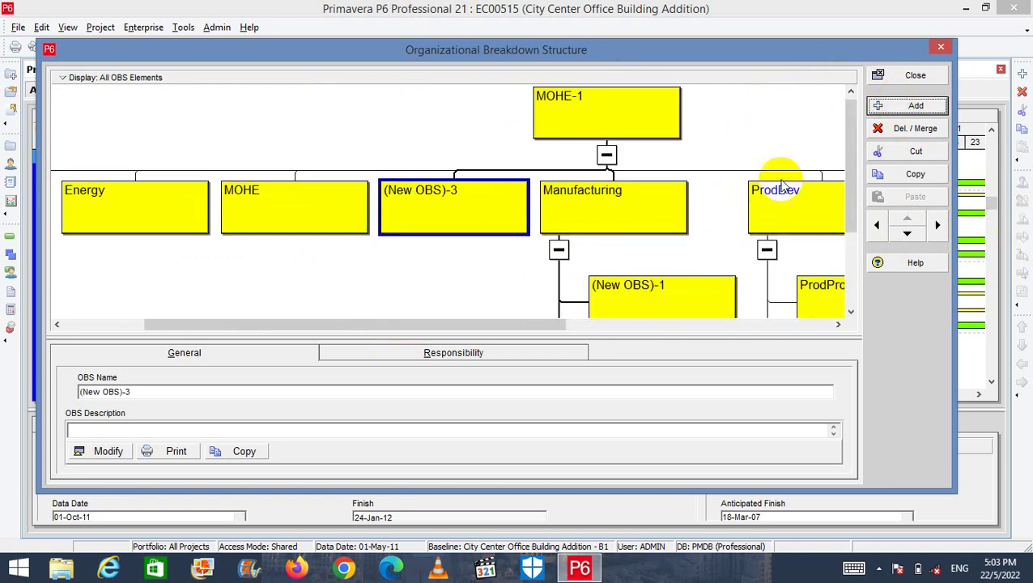
Demote the MOHE element so that it sits beneath Energy.
left_click(332, 206)
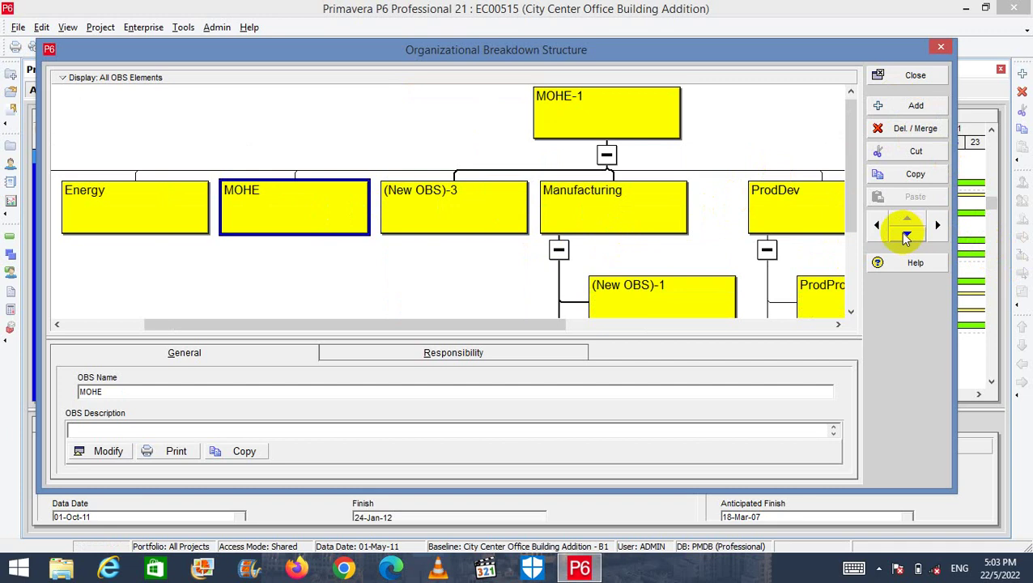
left_click(907, 233)
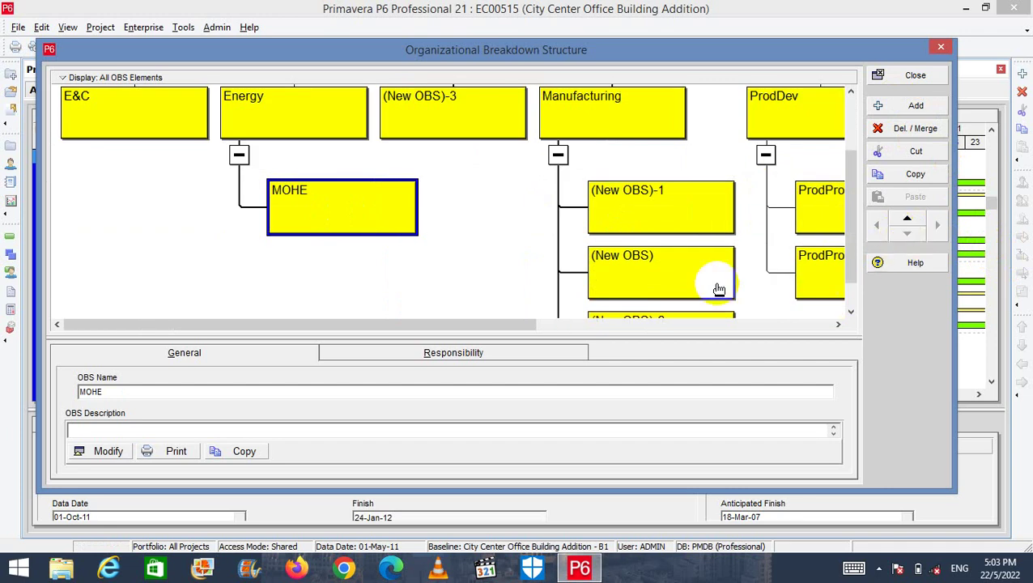
Delete the (New OBS)-1, (New OBS) and (New OBS)-2 elements beneath Manufacturing.
left_click(601, 223)
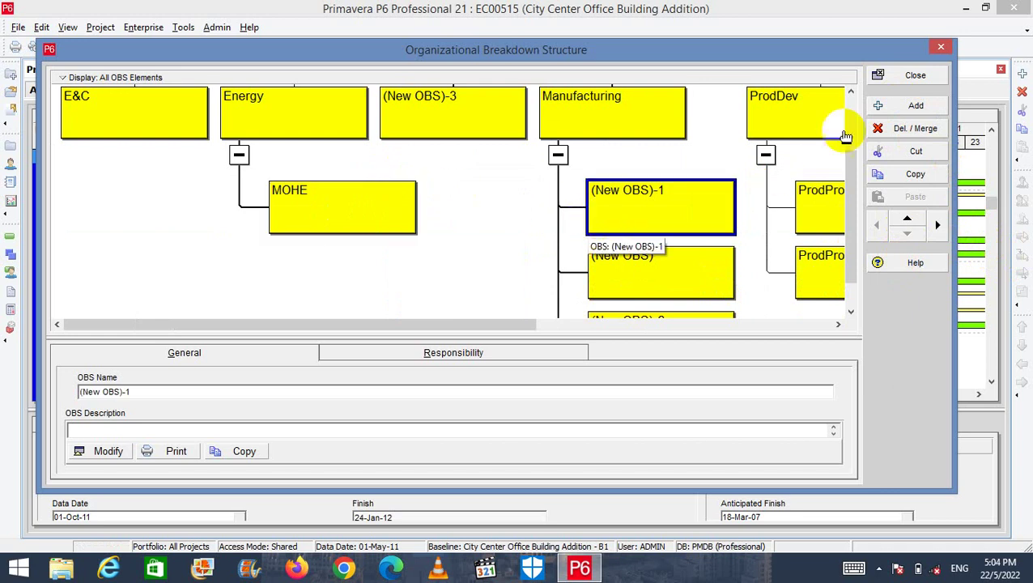
left_click(894, 130)
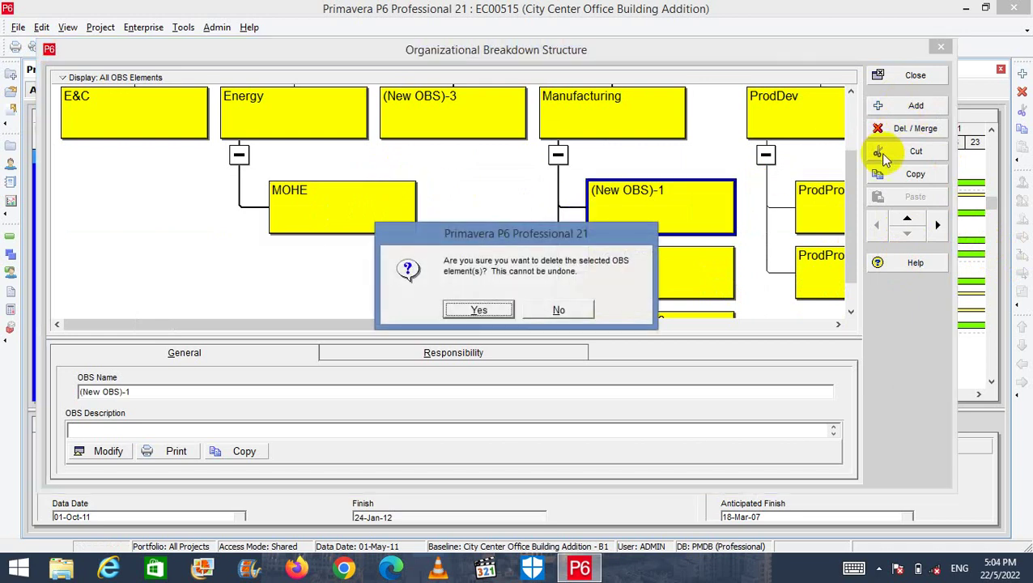
left_click(489, 307)
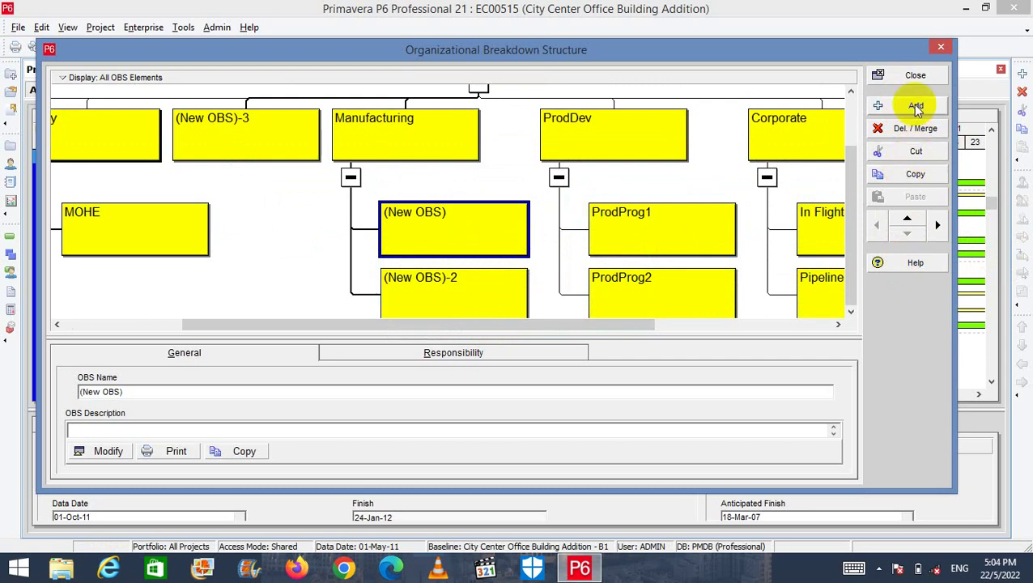
left_click(912, 134)
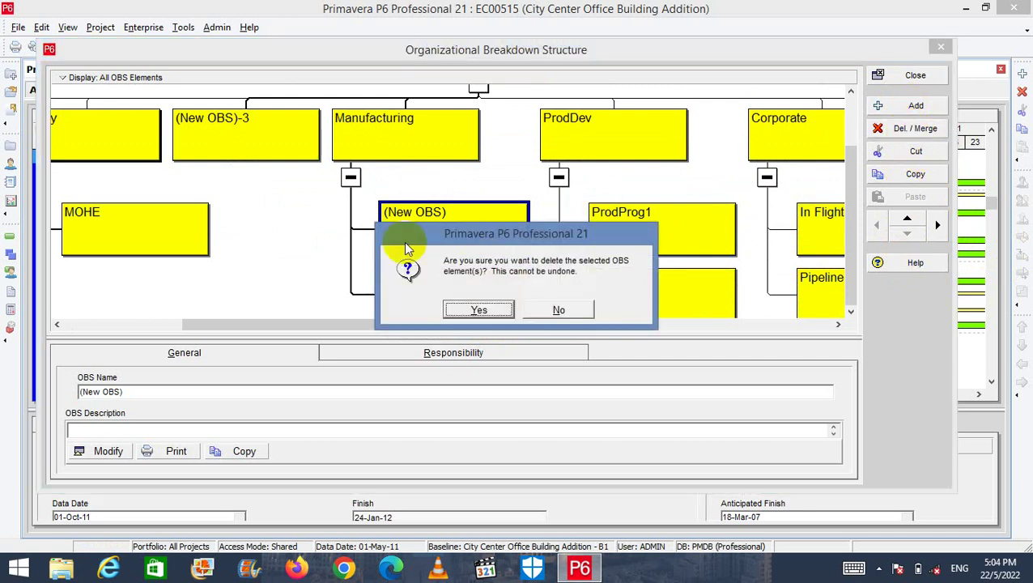
left_click(481, 309)
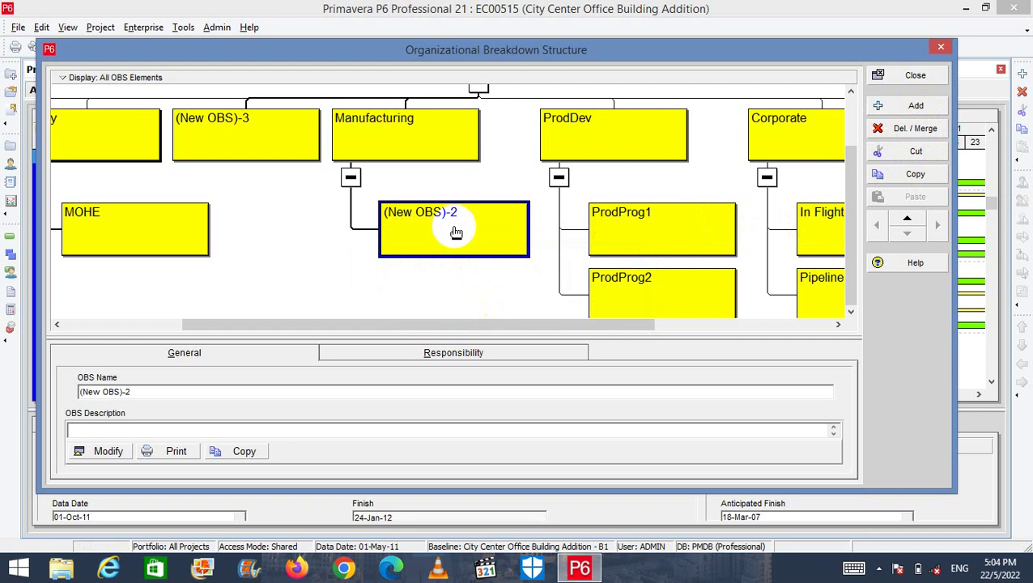
left_click(900, 128)
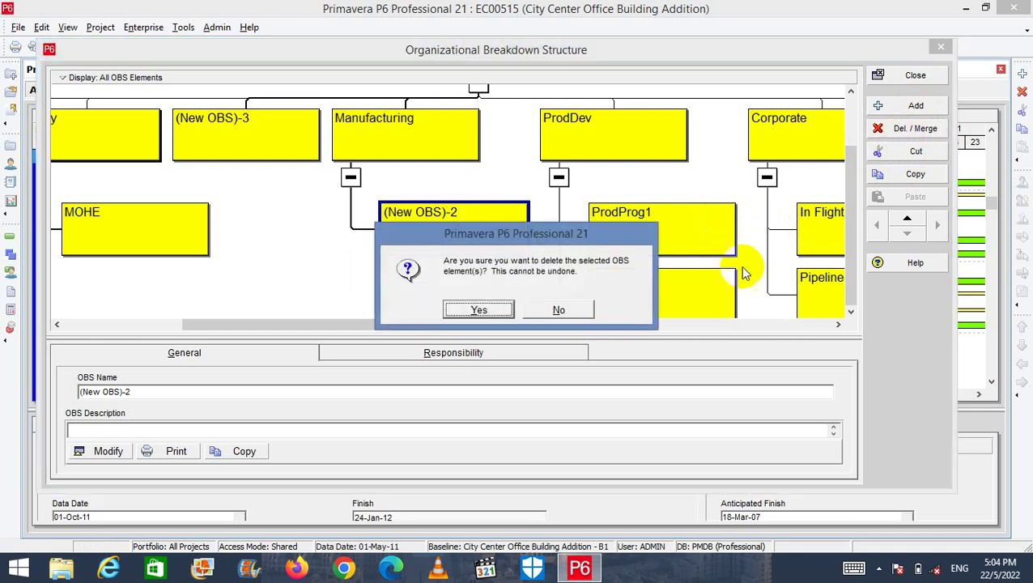
left_click(482, 309)
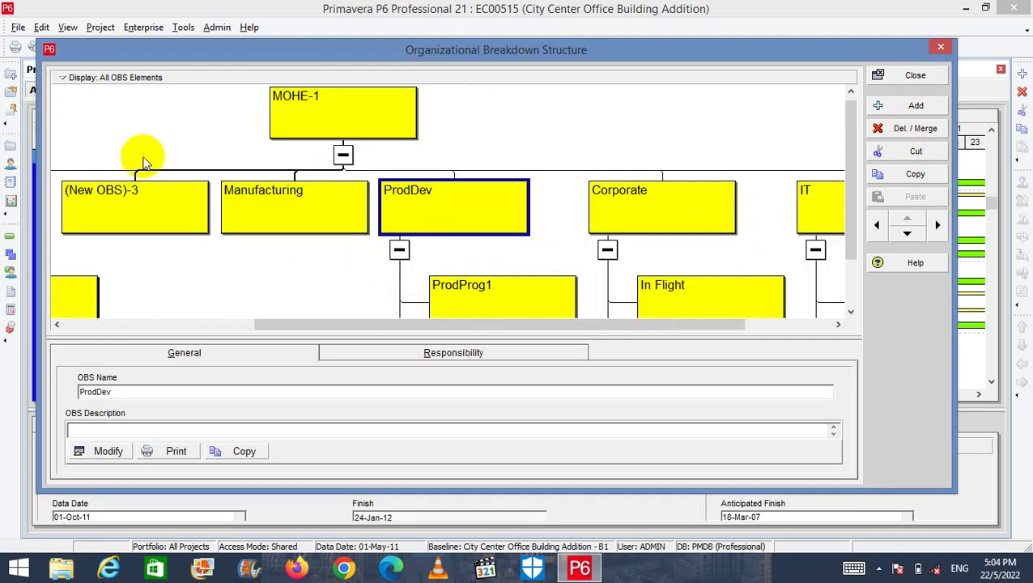
Delete the remaining (New OBS)-3 element located before Manufacturing.
left_click(110, 212)
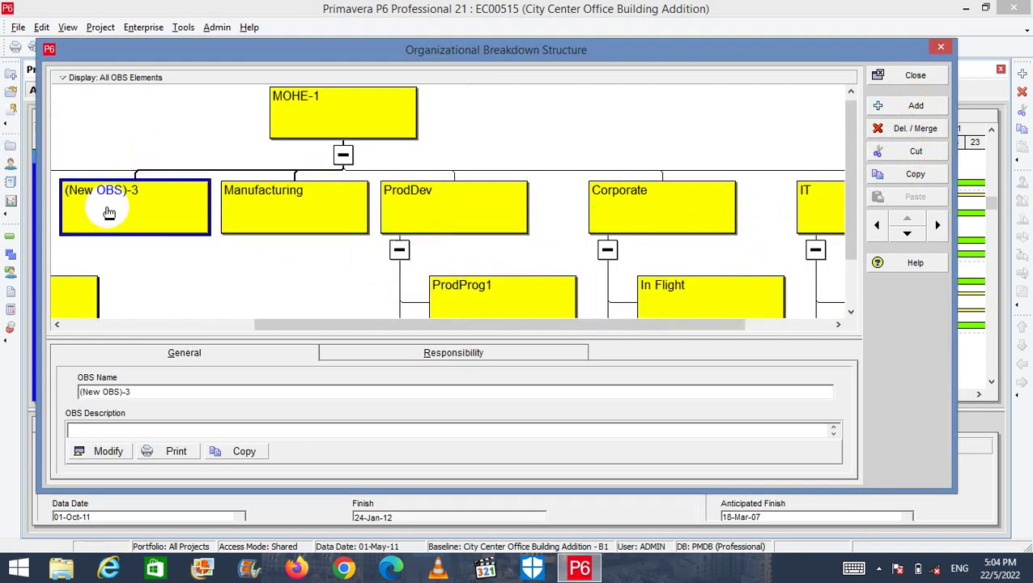
left_click(912, 128)
left_click(478, 310)
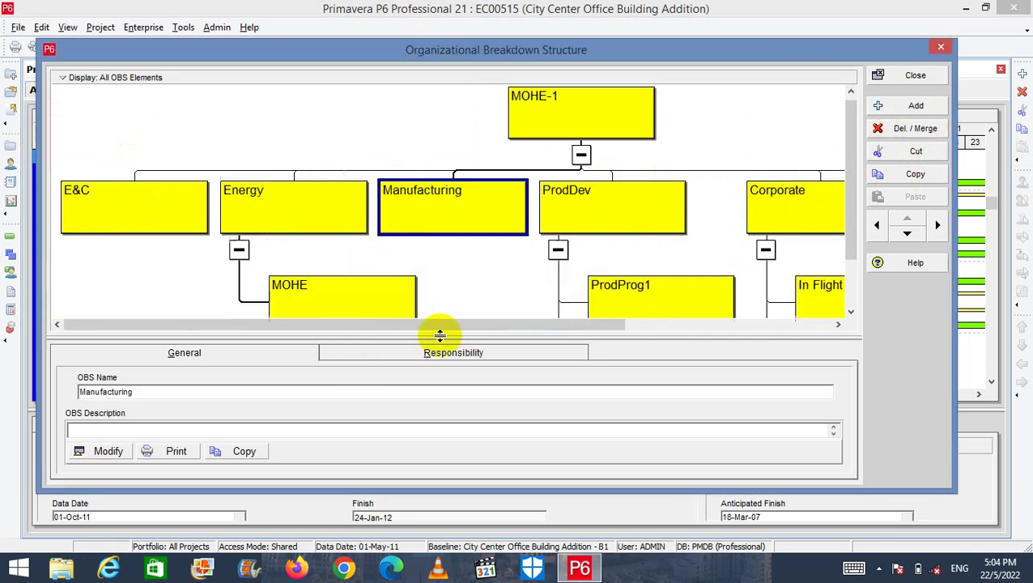
Examine the full OBS chart, from the MOHE-1 root and the E&C element across to the IT branch with its sub-elements.
left_click_drag(367, 326, 370, 325)
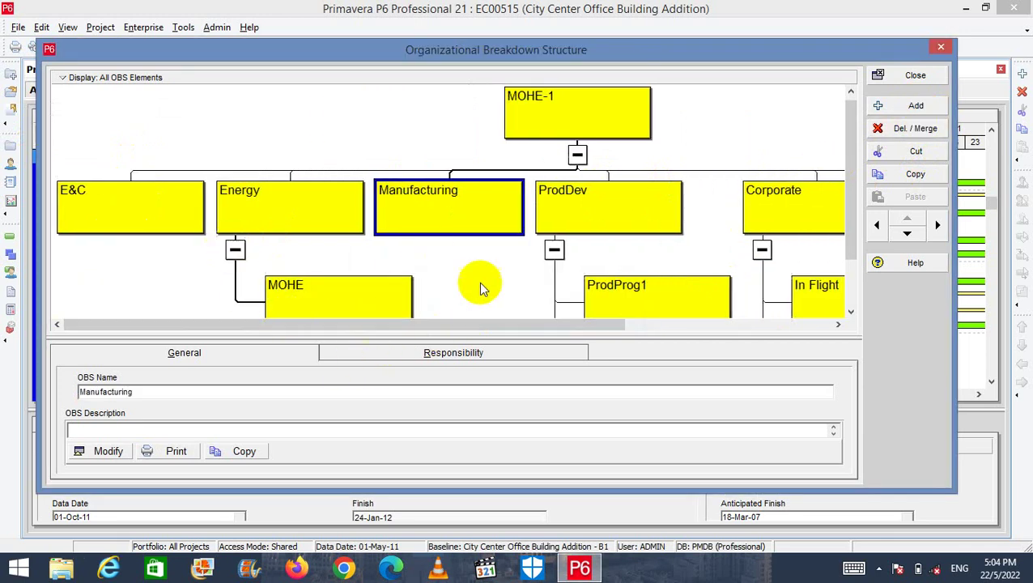
left_click_drag(437, 334, 525, 303)
left_click(525, 302)
scroll(476, 262, "down", 2)
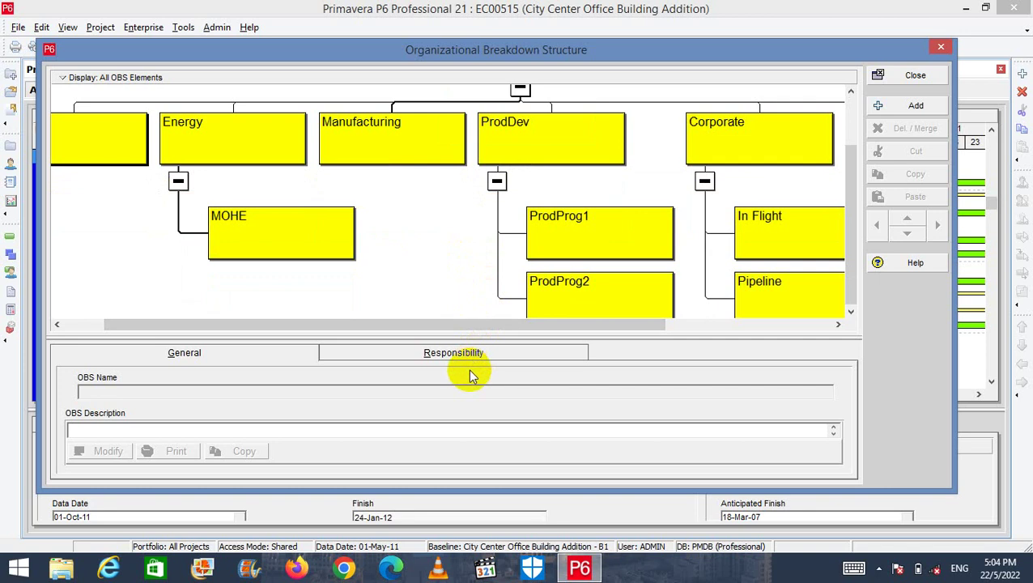
left_click(353, 151)
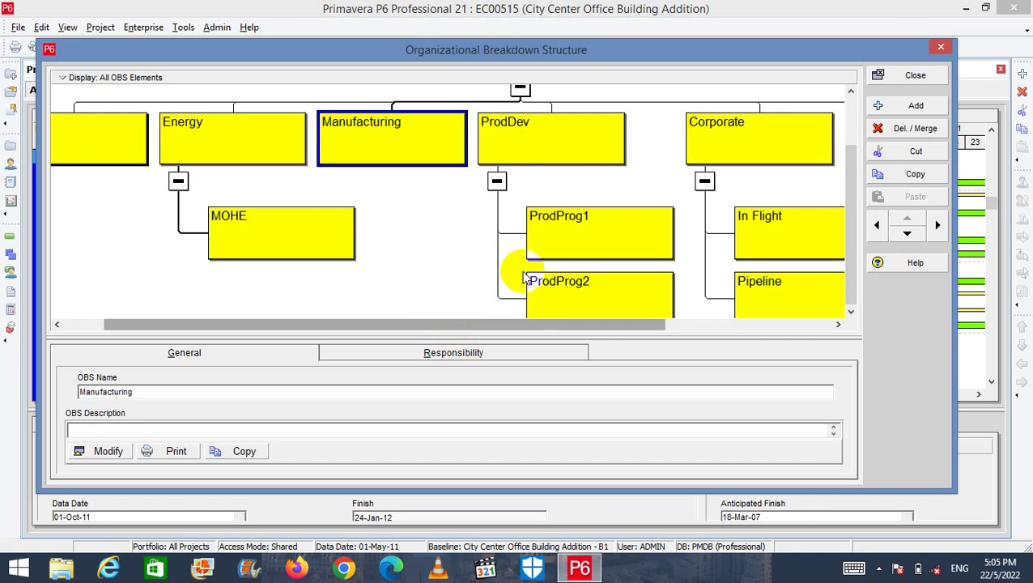
left_click(852, 91)
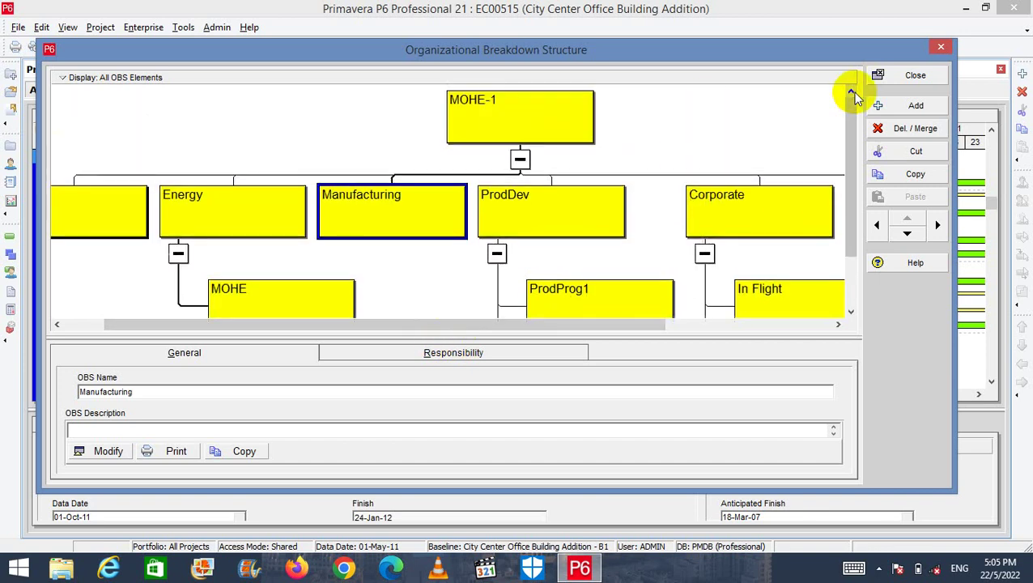
scroll(600, 209, "down", 1)
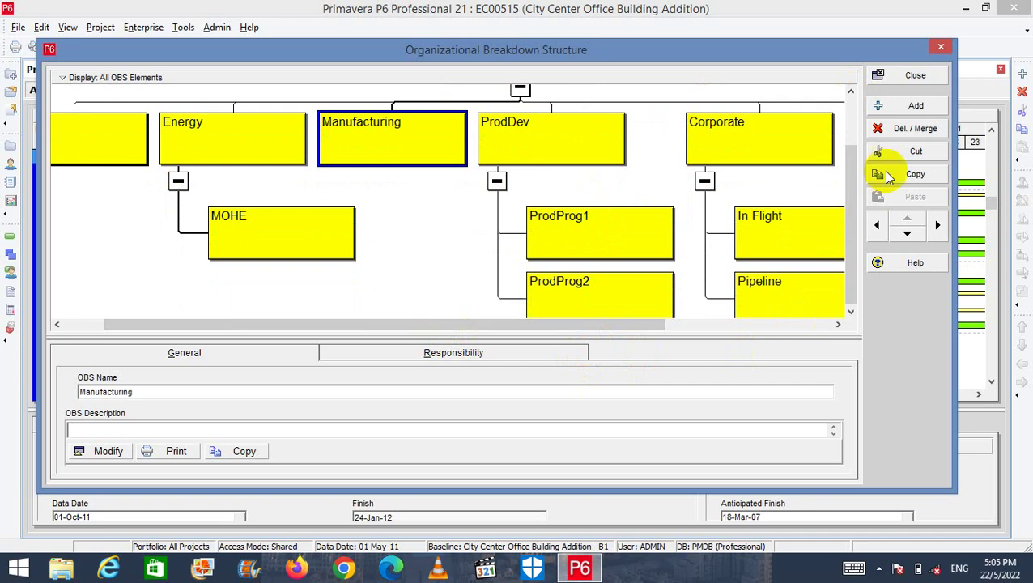
left_click(851, 95)
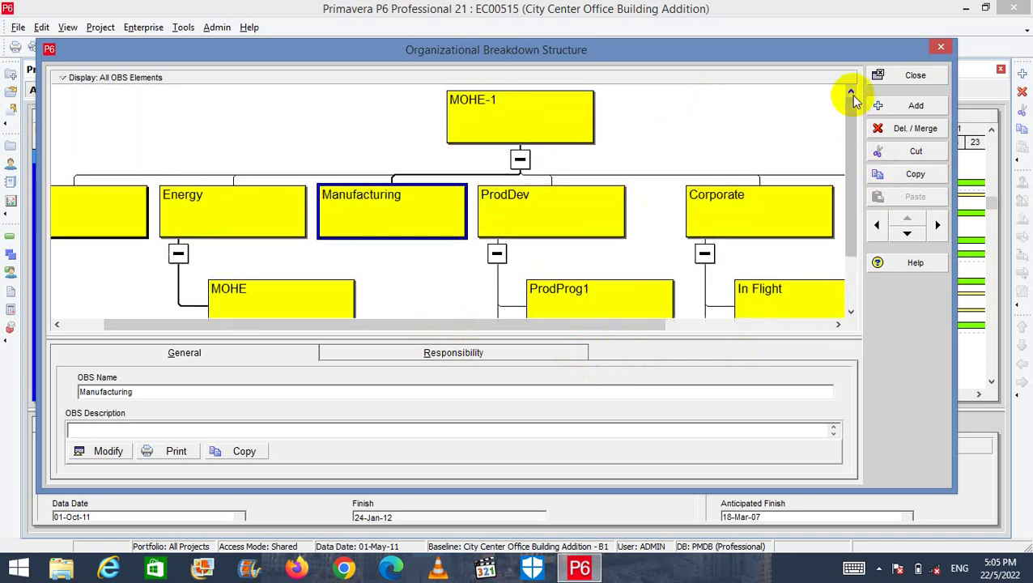
left_click(851, 313)
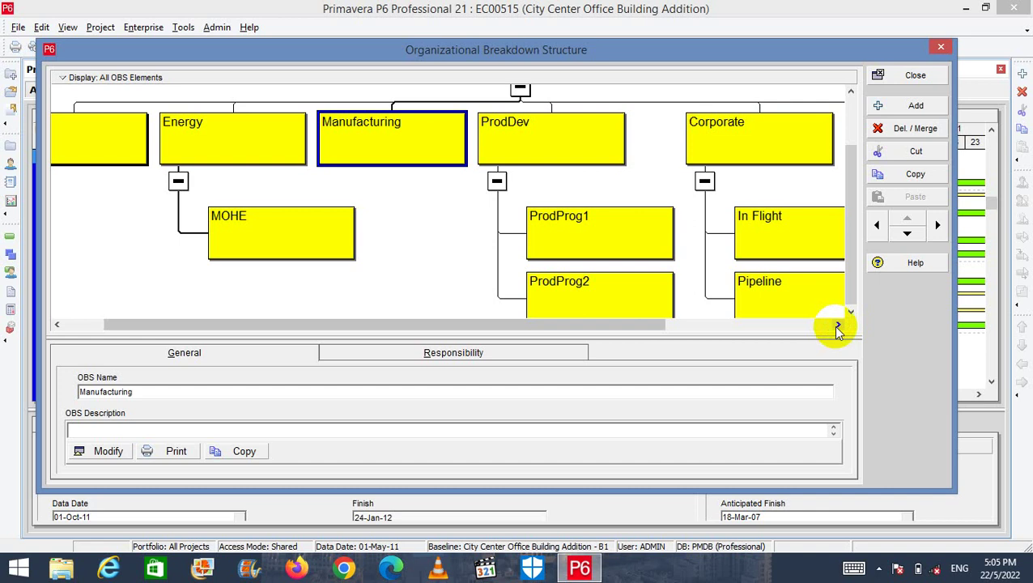
left_click(839, 325)
left_click(839, 326)
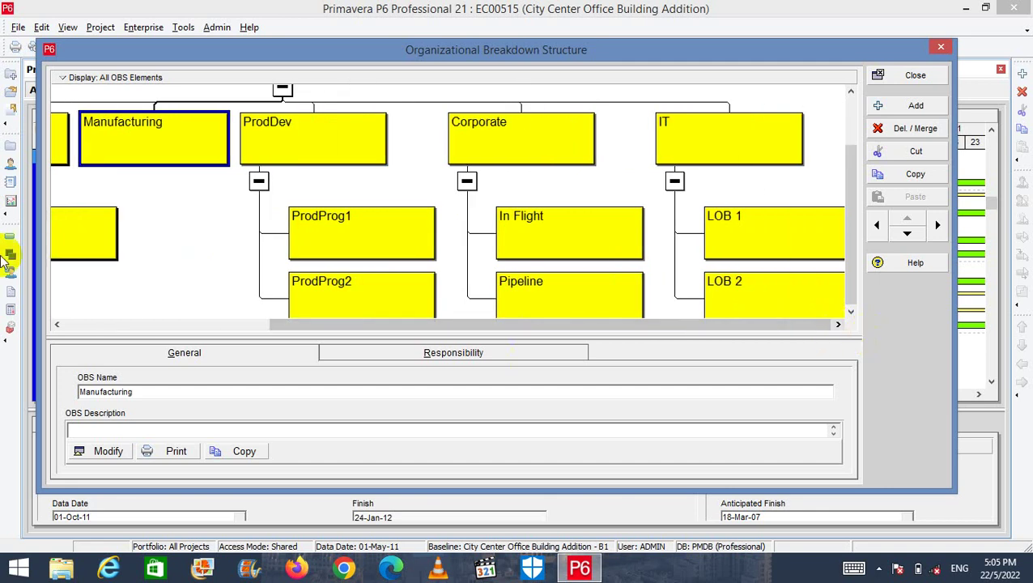
left_click(55, 326)
left_click(55, 325)
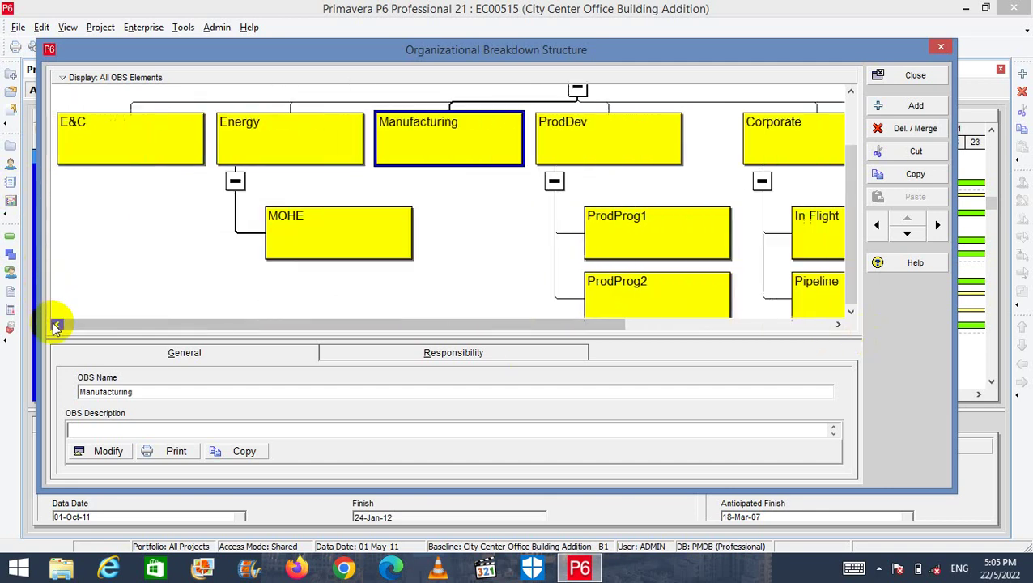
left_click(838, 325)
left_click(836, 325)
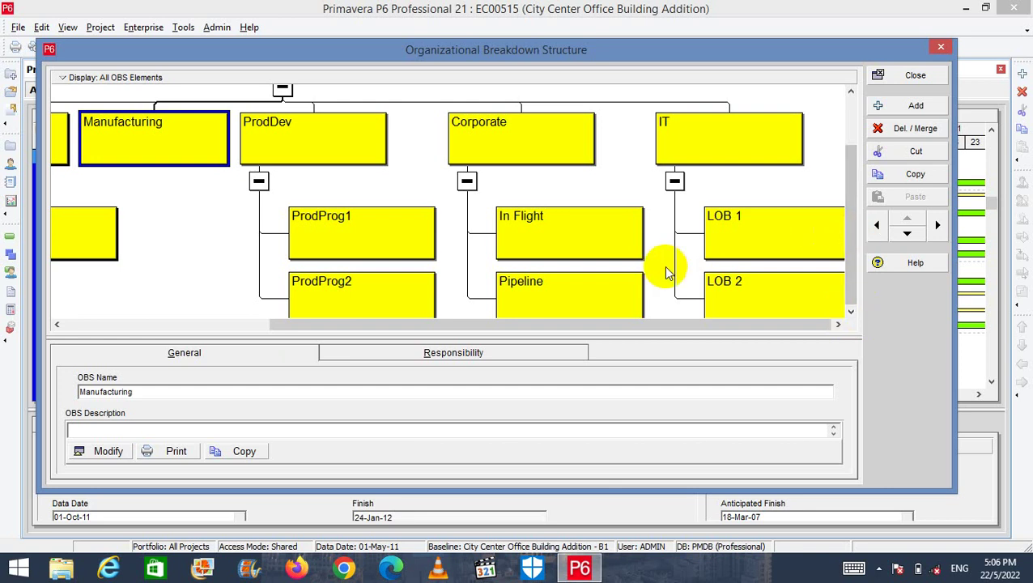
left_click(851, 91)
left_click(851, 91)
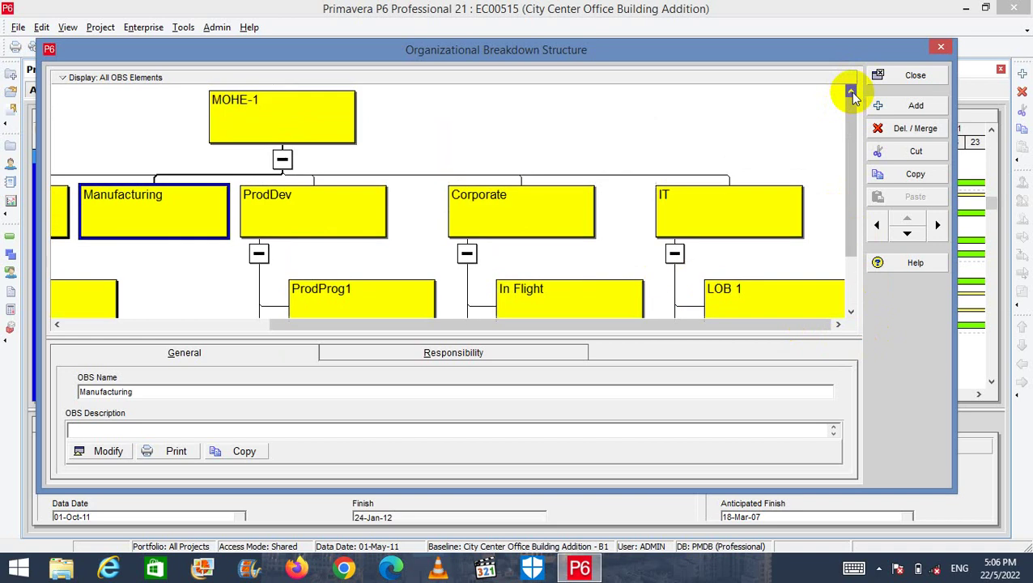
left_click(850, 312)
left_click(851, 312)
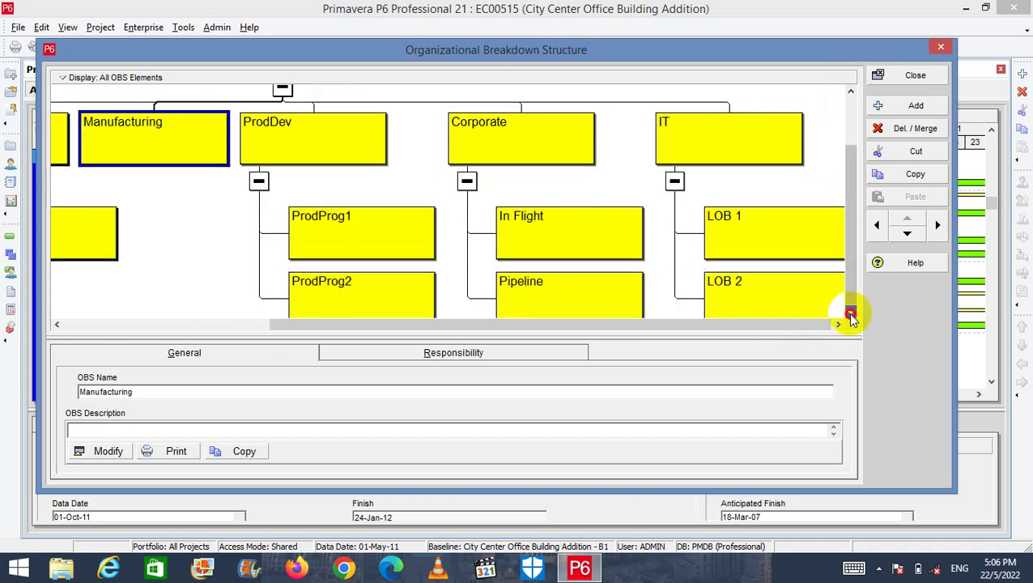
Display the project and WBS responsibilities assigned to the Manufacturing and MOHE elements.
left_click(451, 355)
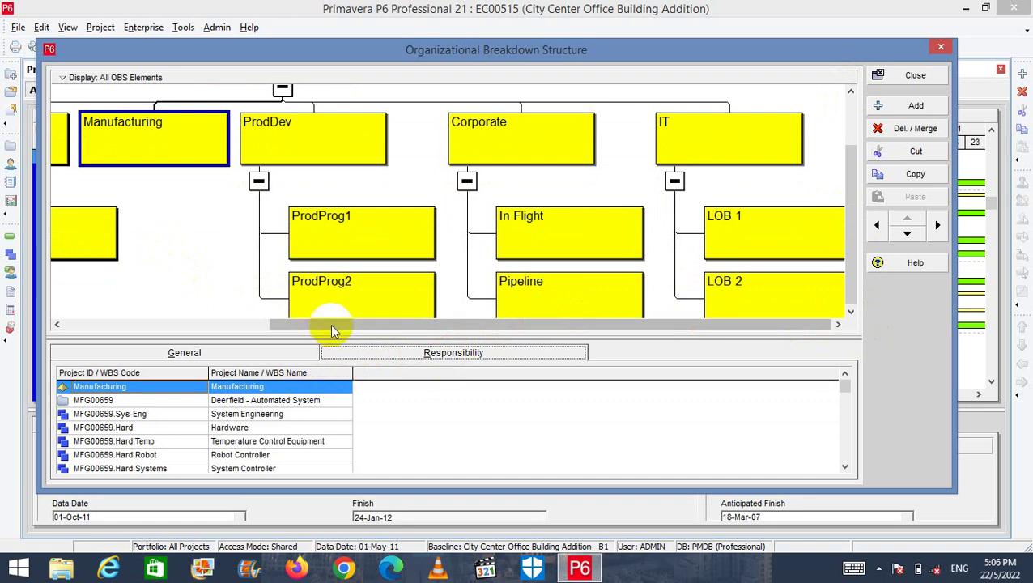
left_click_drag(305, 330, 85, 325)
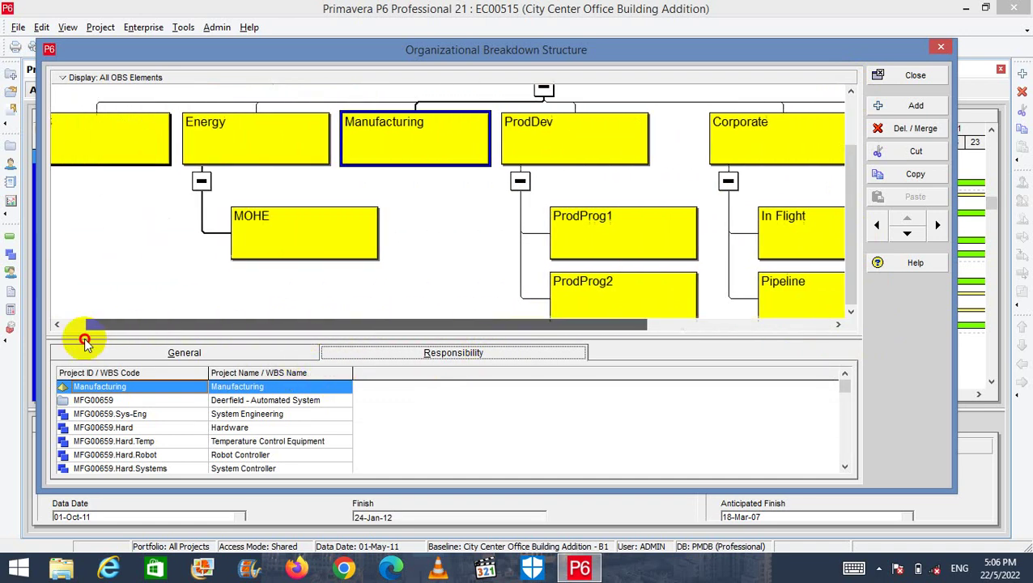
left_click(308, 252)
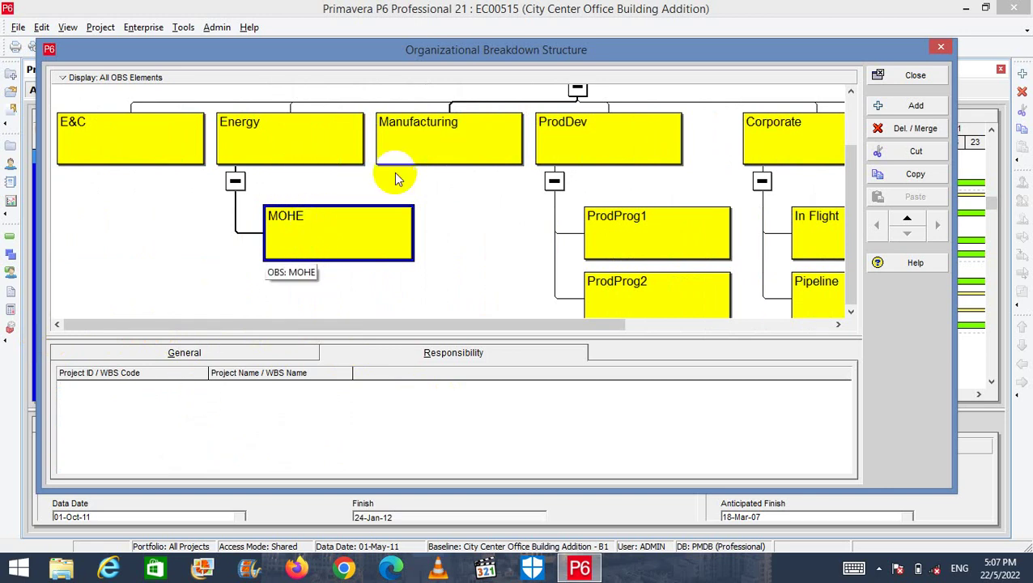
left_click(413, 135)
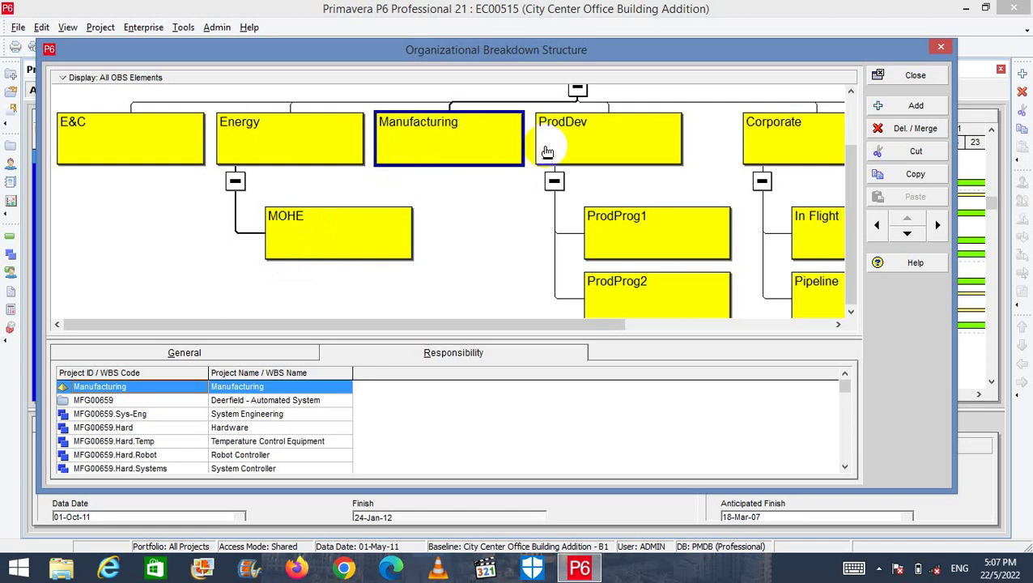
Review the responsibility assignments of E&C, Energy, ProdDev, Corporate, ProdProg1 and In Flight, ending with Manufacturing selected.
scroll(196, 256, "up", 1)
left_click(142, 212)
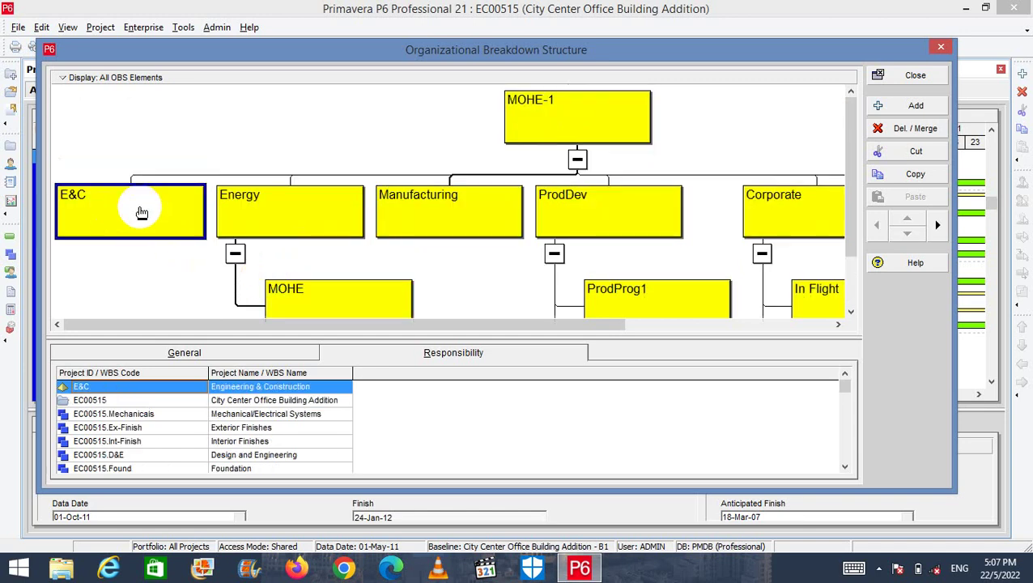
left_click(265, 204)
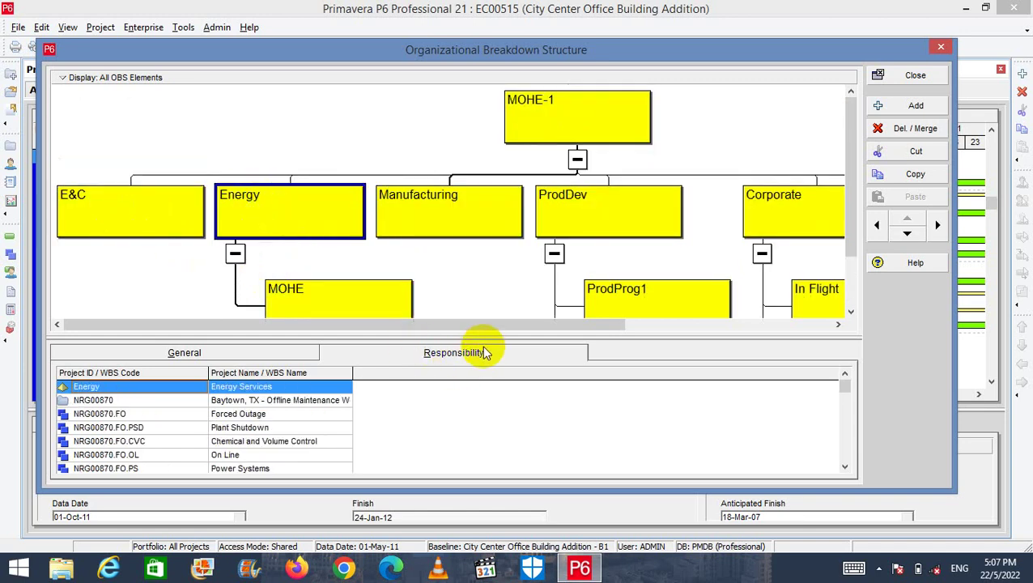
left_click(562, 204)
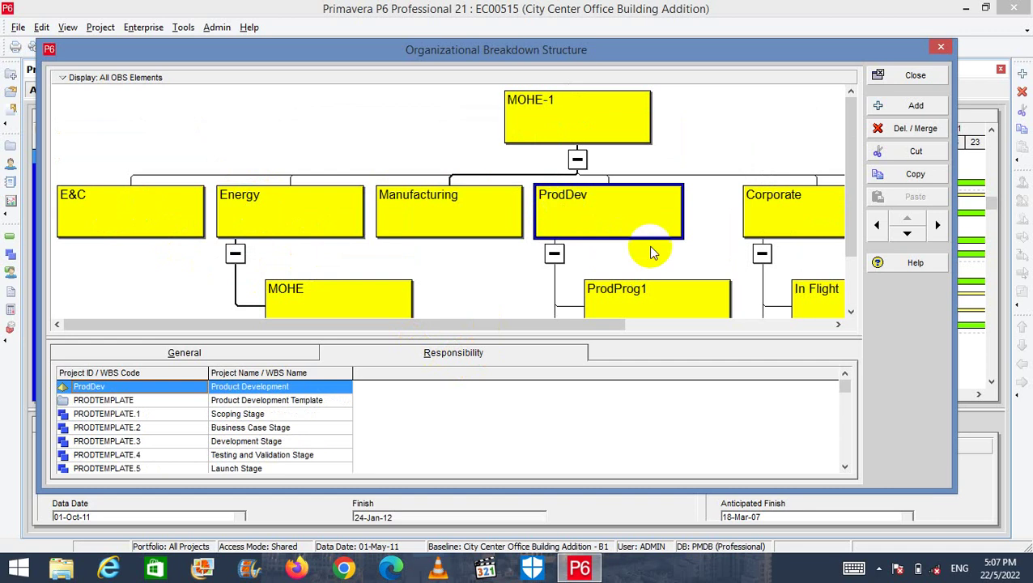
left_click(761, 220)
left_click(644, 310)
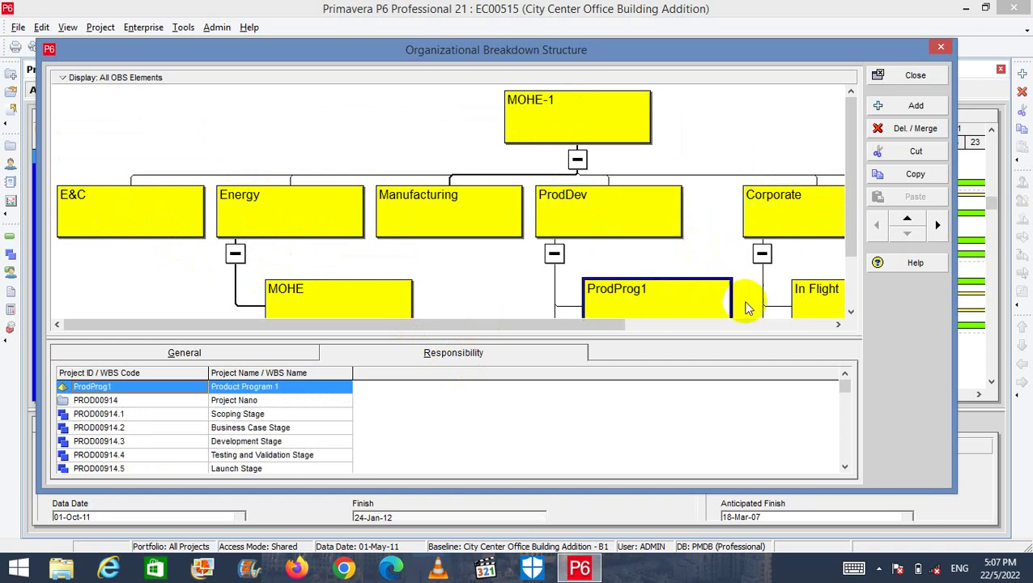
left_click(806, 298)
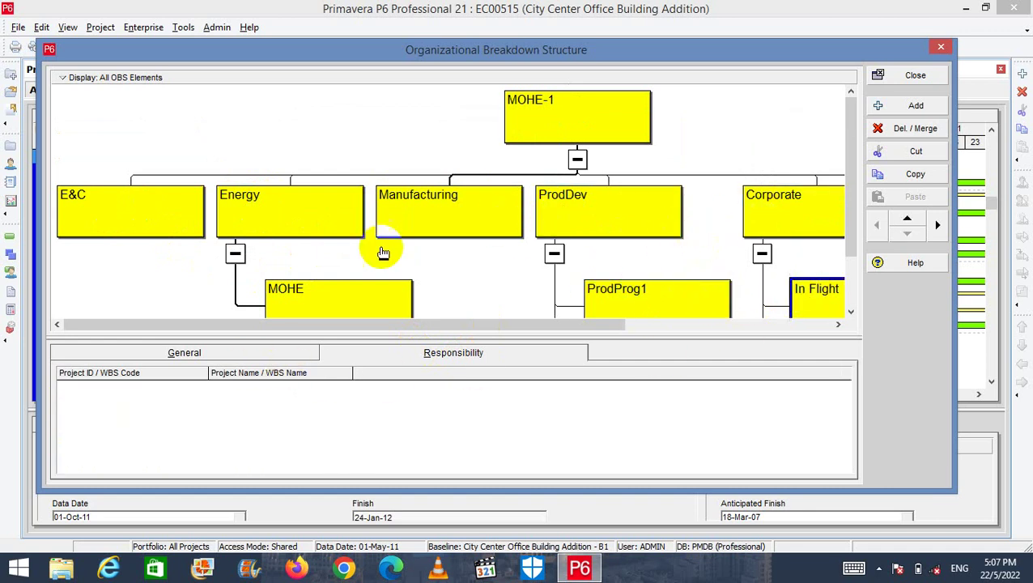
left_click(473, 213)
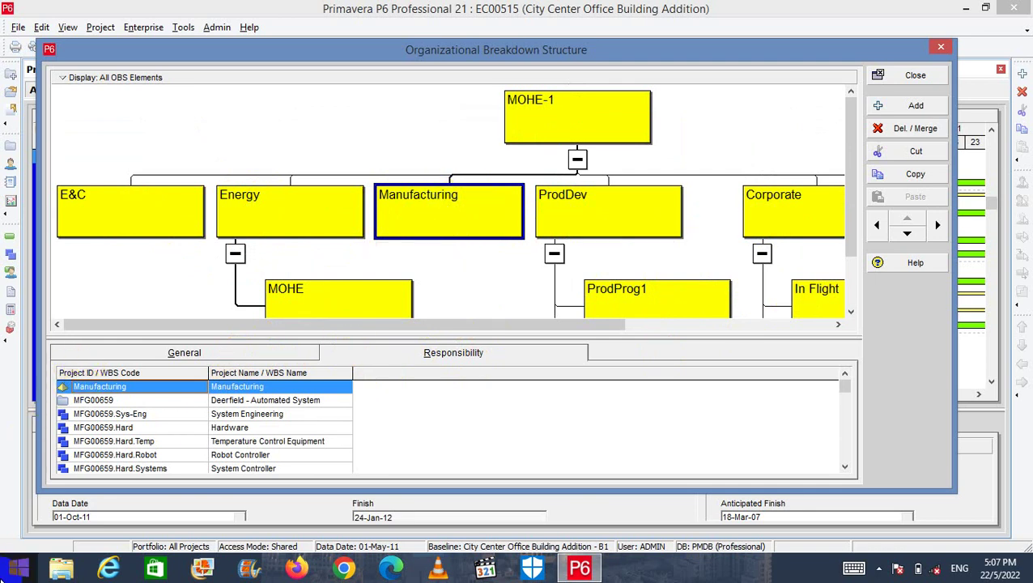
Search Windows for Magnifier and launch it to enlarge the responsibility list on screen at 200%.
left_click(10, 571)
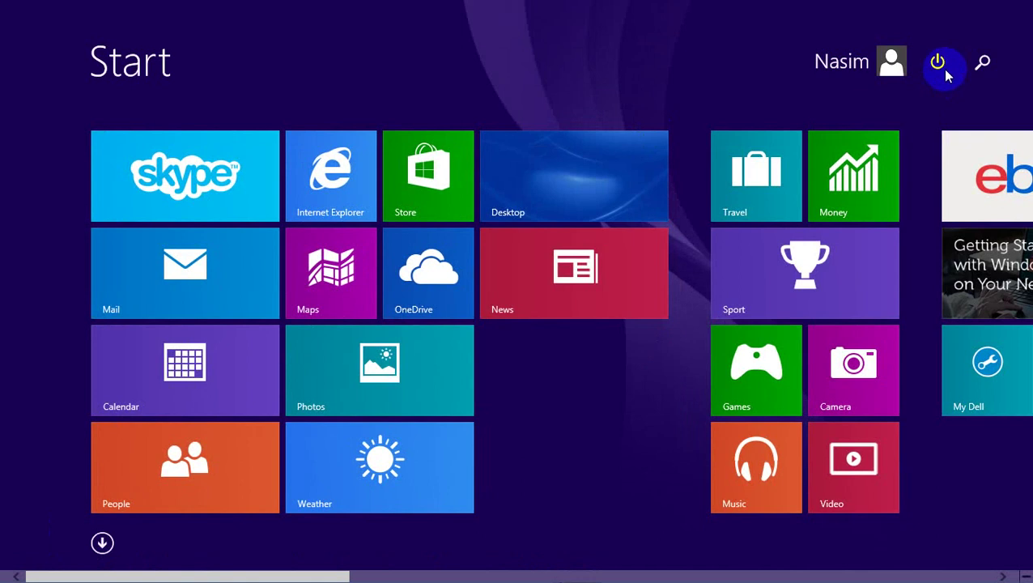
left_click(970, 67)
left_click(920, 97)
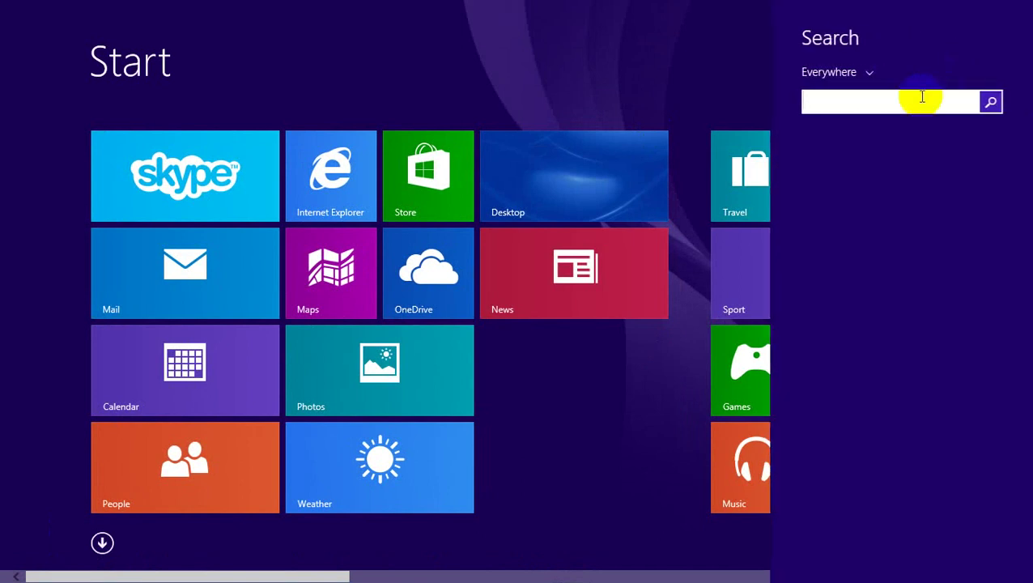
type("M")
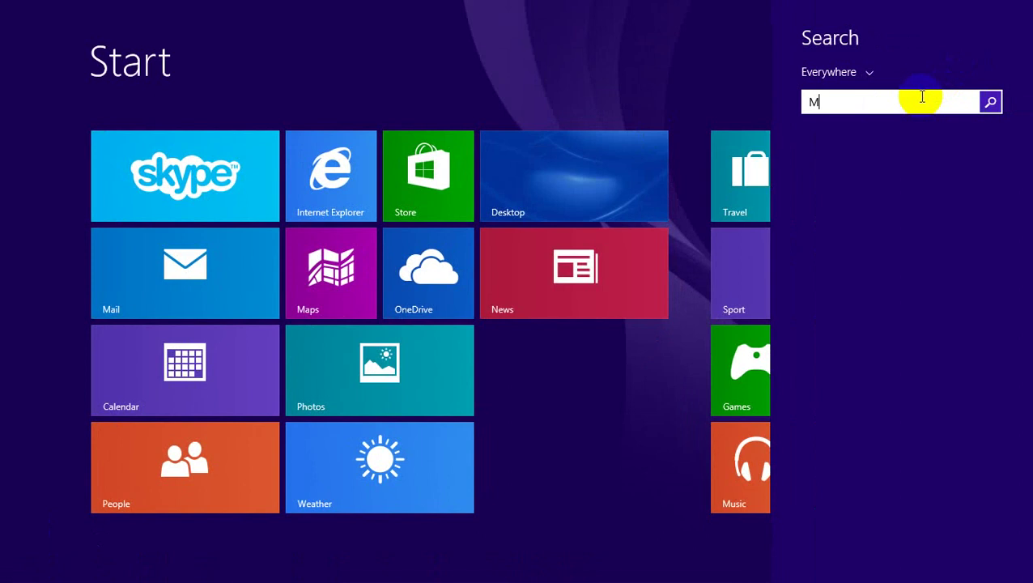
type("AGG")
key("BackSpace")
key("BackSpace")
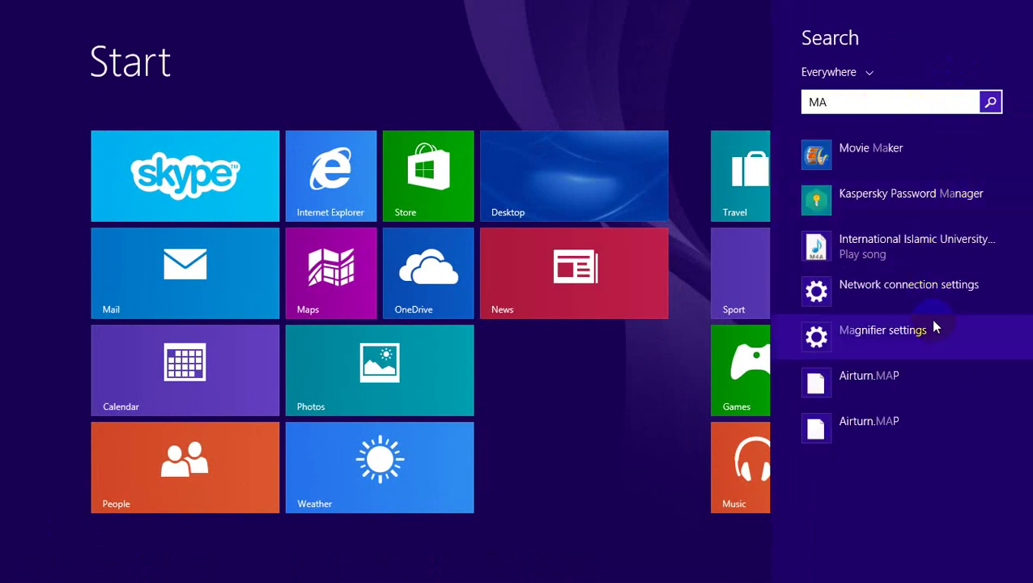
left_click(877, 99)
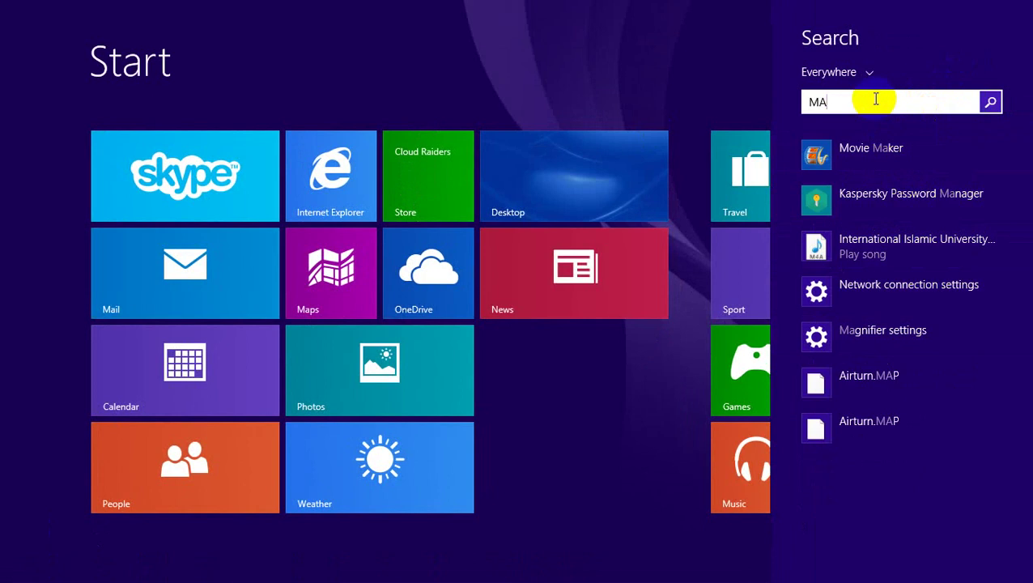
type("Gnifier")
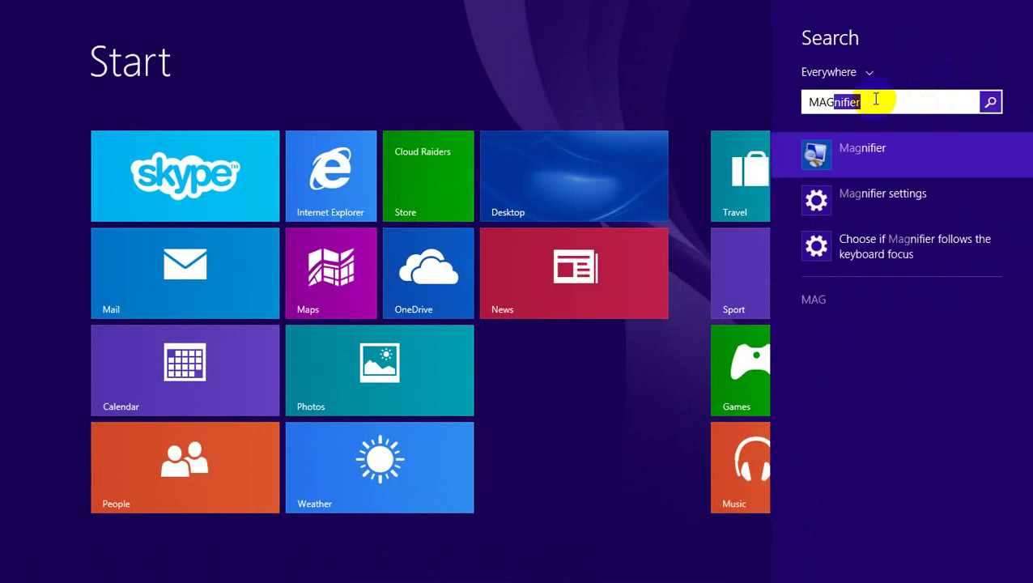
left_click(881, 148)
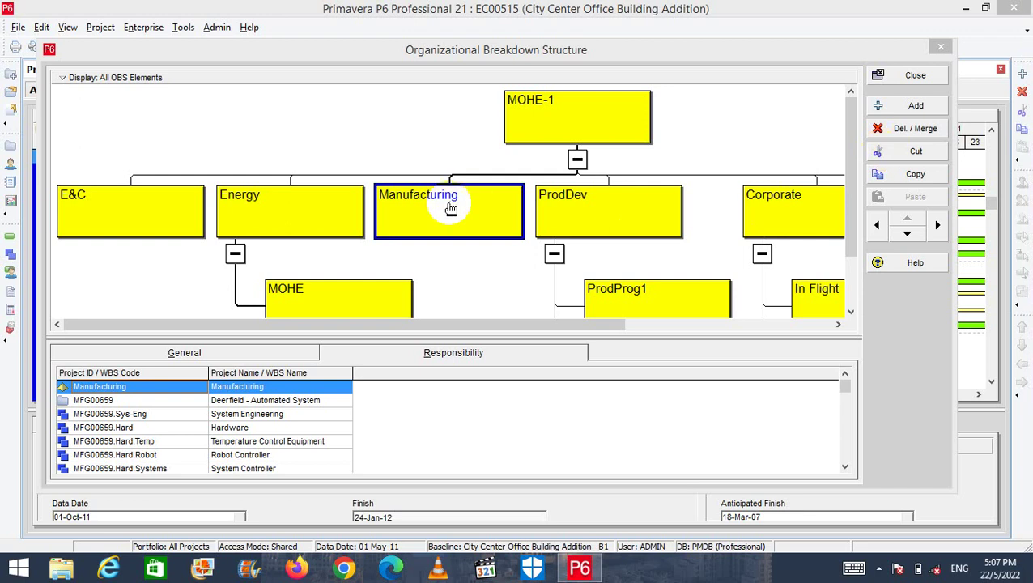
left_click(554, 35)
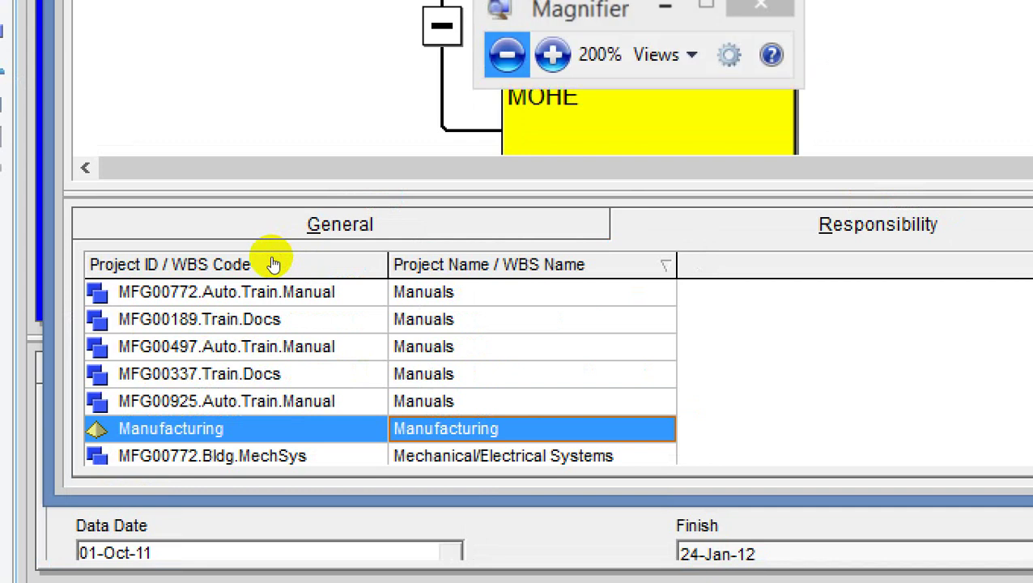
Return the Magnifier zoom to 100% and move its window clear of the OBS chart.
left_click(507, 54)
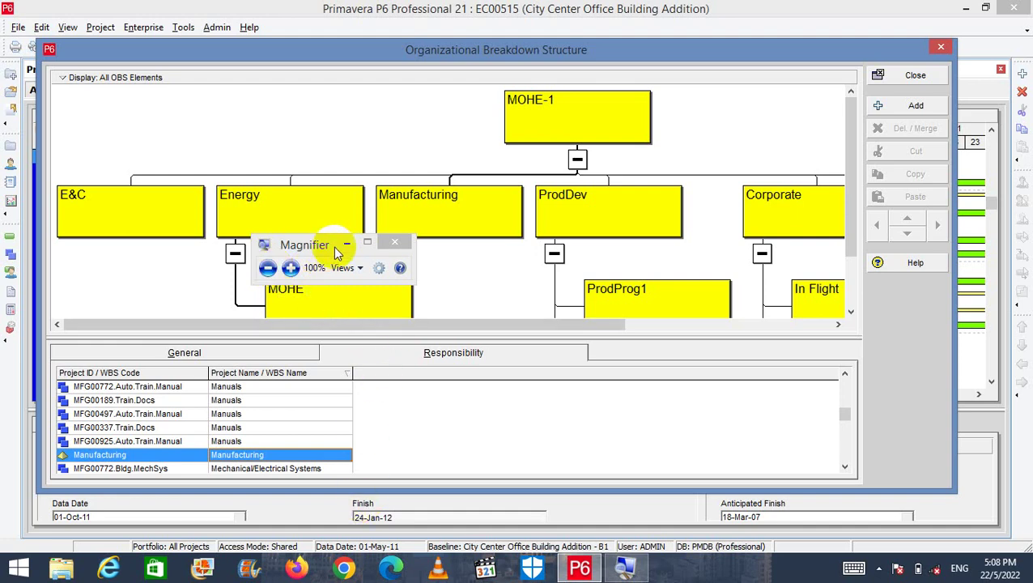
left_click_drag(315, 245, 73, 8)
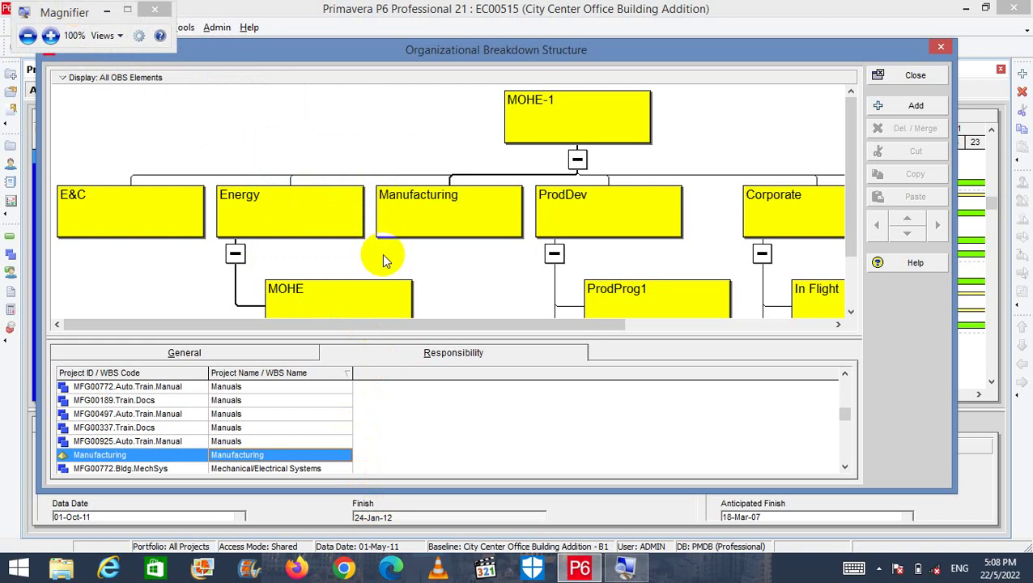
scroll(413, 294, "down", 2)
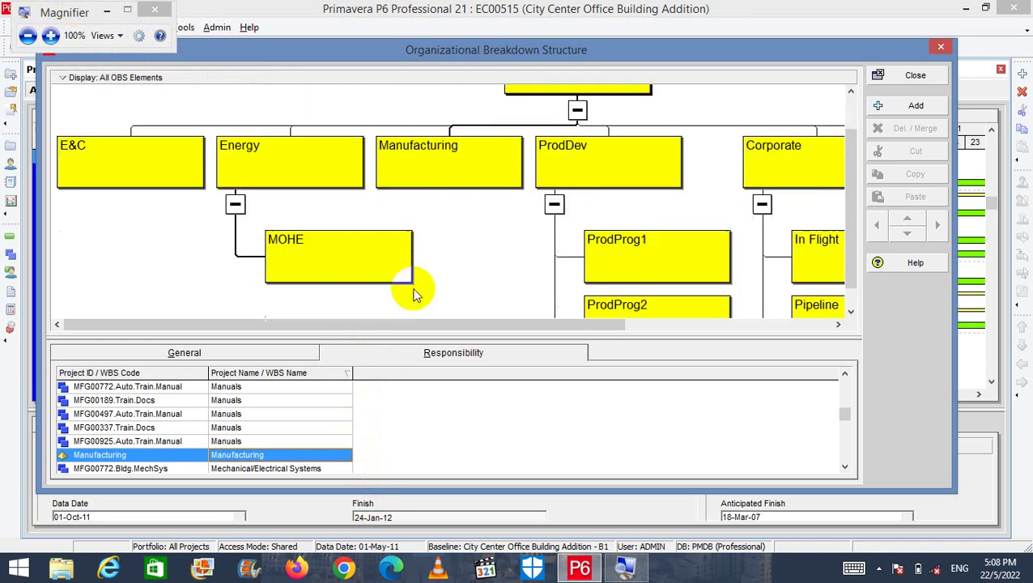
key("super+Escape")
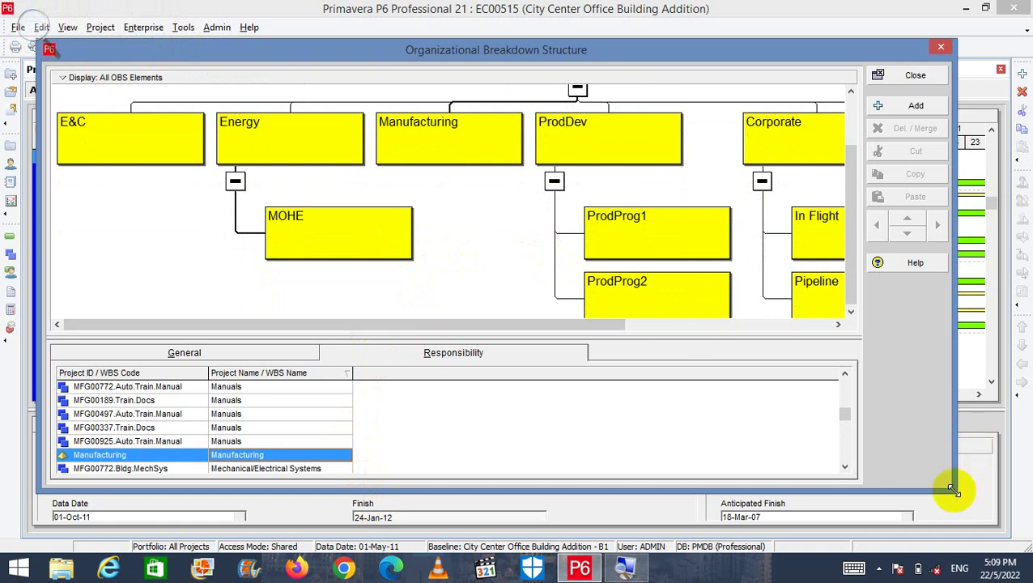
Enlarge the Organizational Breakdown Structure window slightly so that more of the chart fits.
left_click_drag(979, 496, 988, 516)
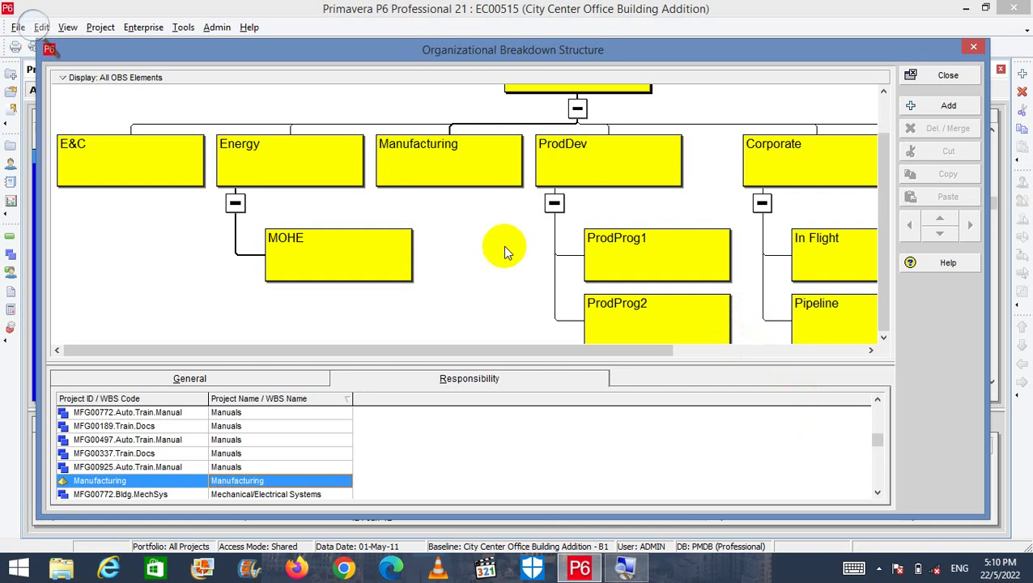
left_click(442, 379)
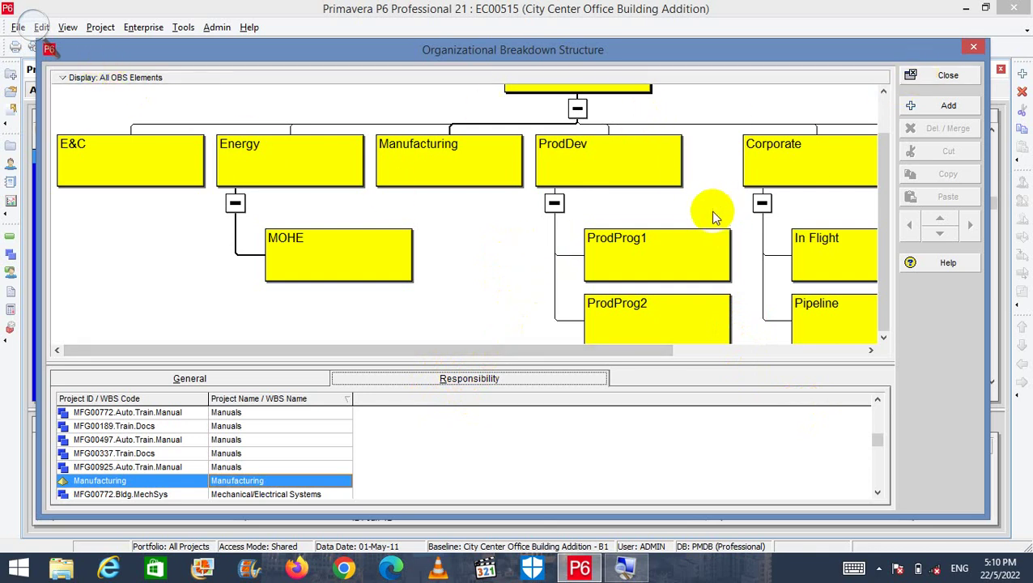
left_click(478, 259)
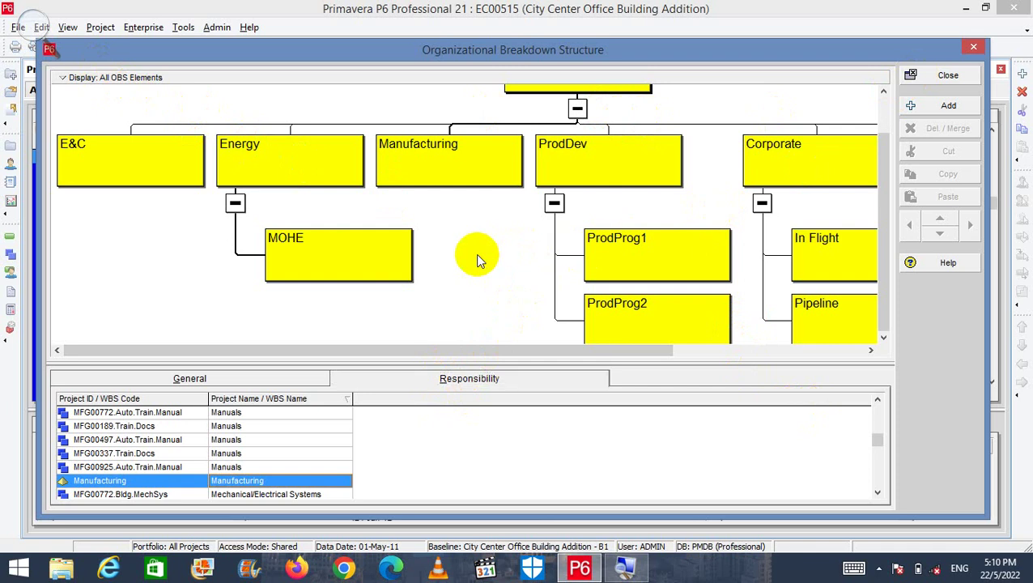
scroll(477, 260, "up", 1)
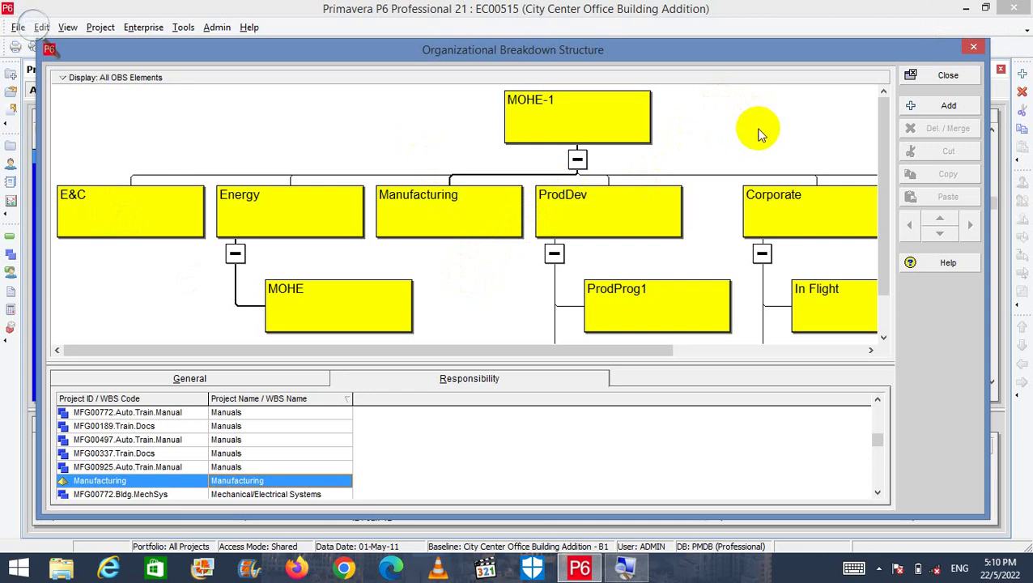
left_click(133, 118)
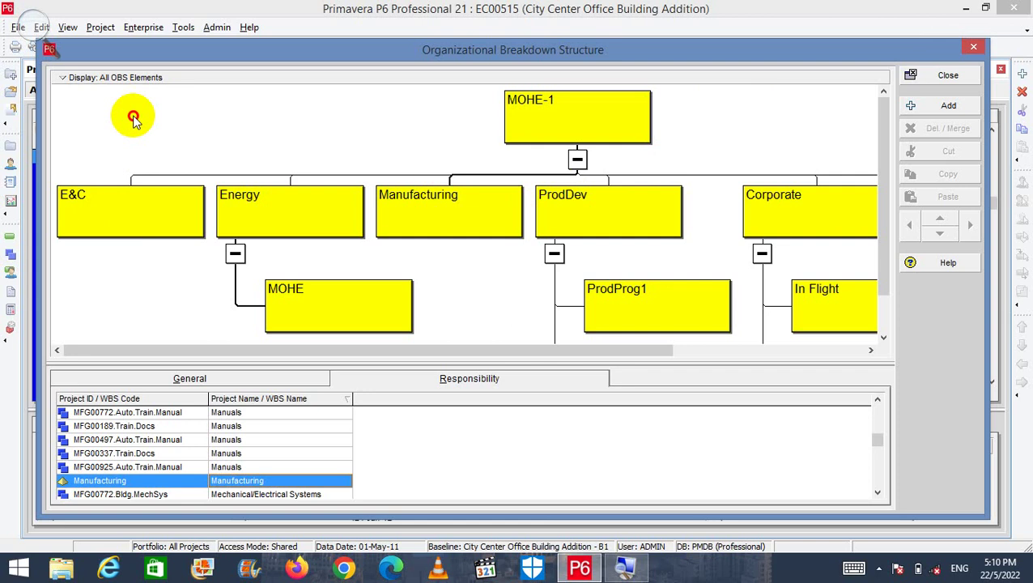
Close Magnifier and the Organizational Breakdown Structure window to return to the project list.
left_click(33, 23)
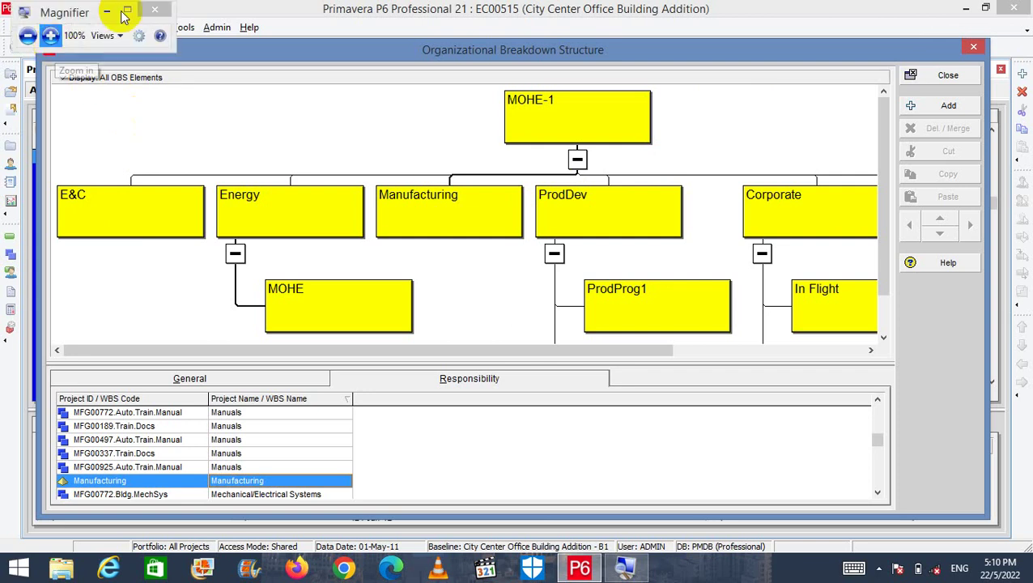
left_click(153, 9)
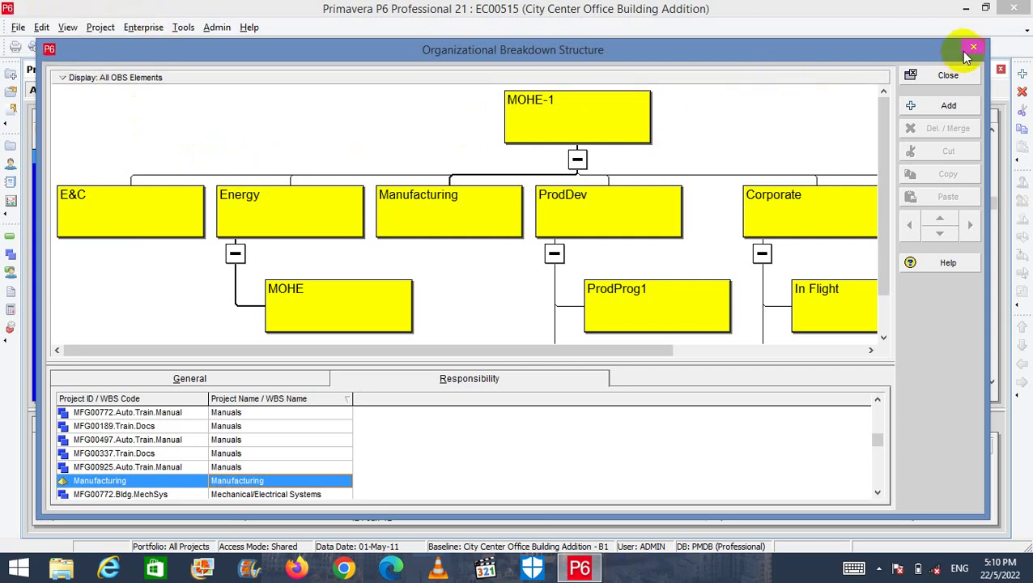
left_click(948, 76)
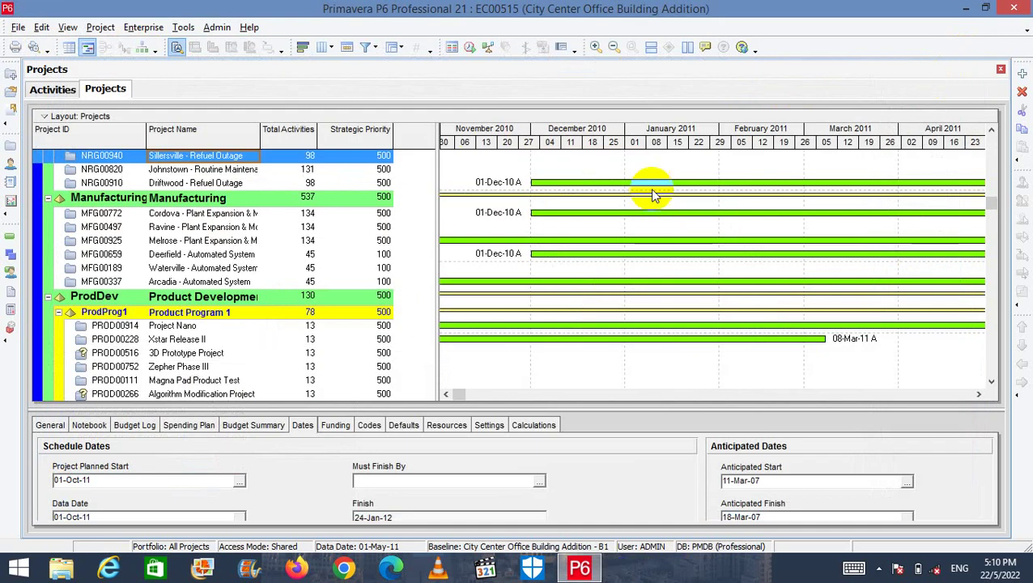
Open the Enterprise Project Structure and view the details of its Manufacturing element.
left_click(134, 28)
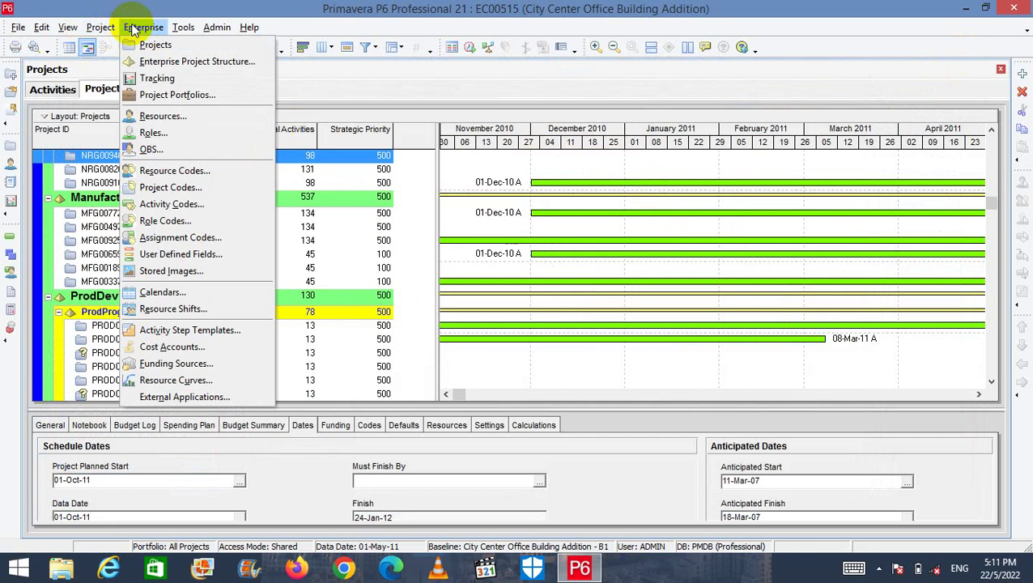
left_click(185, 63)
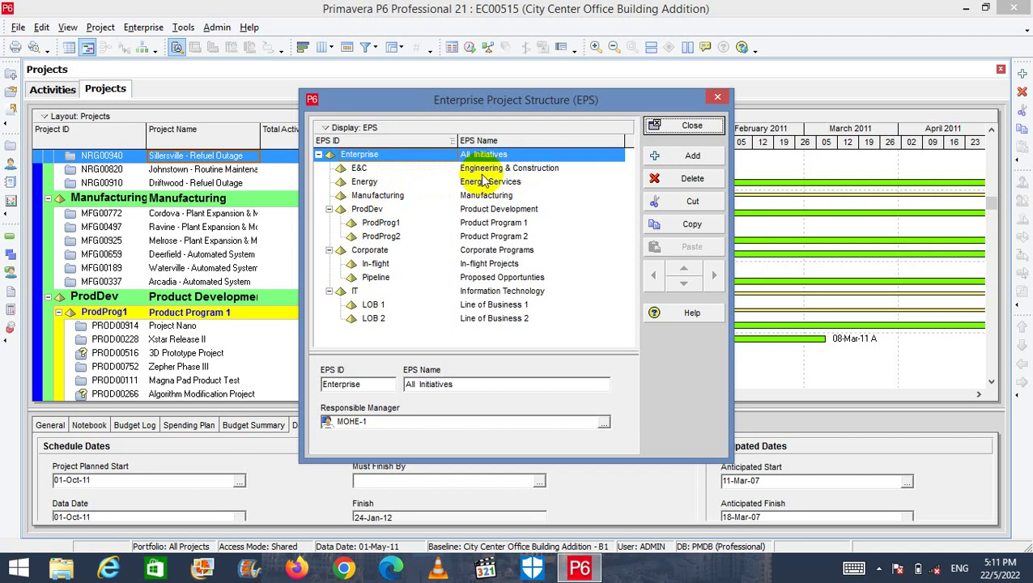
left_click(501, 198)
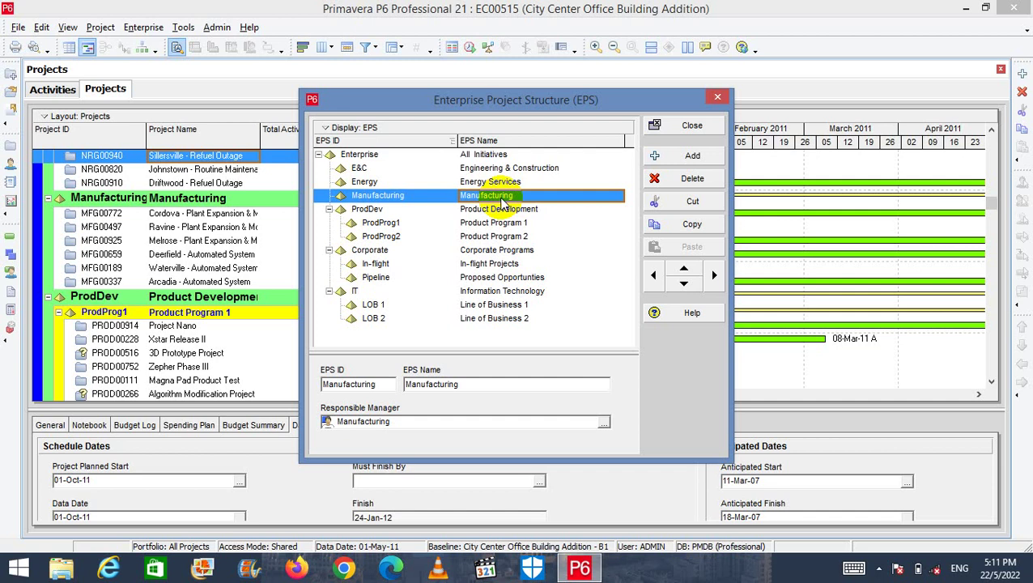
Add a new EPS element under Enterprise, at the same level as Engineering & Construction.
left_click(510, 170)
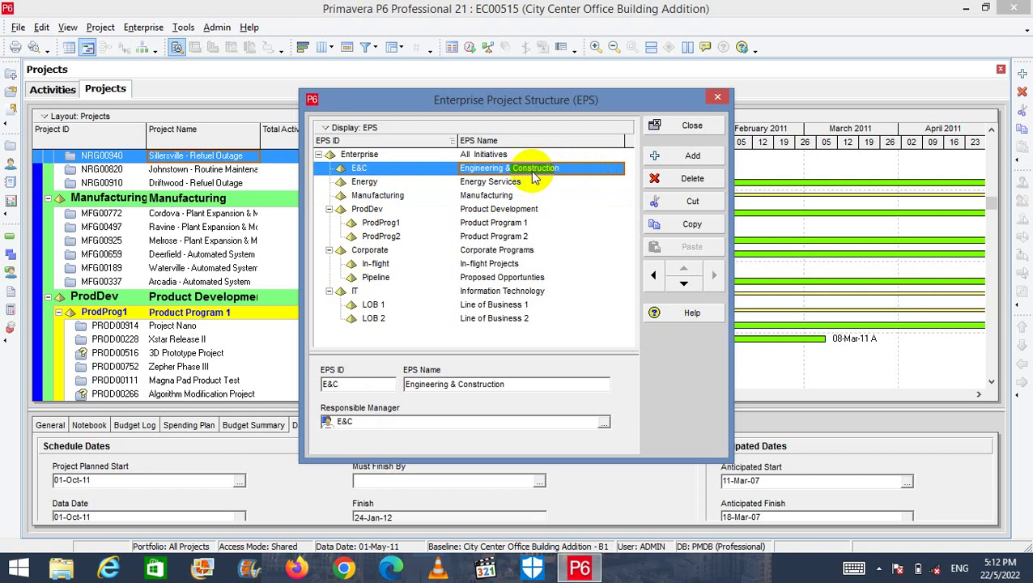
left_click(689, 157)
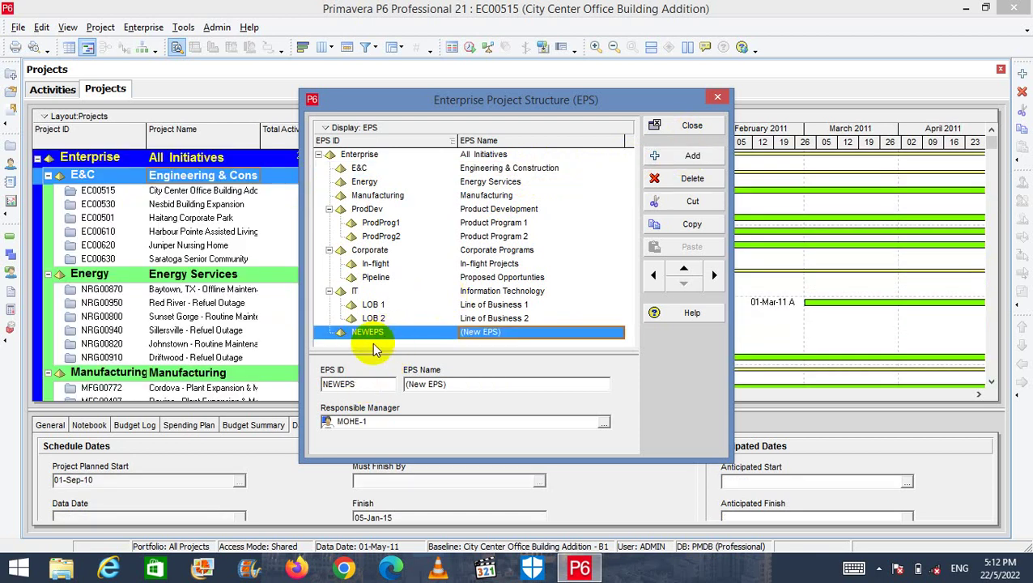
left_click_drag(357, 382, 320, 396)
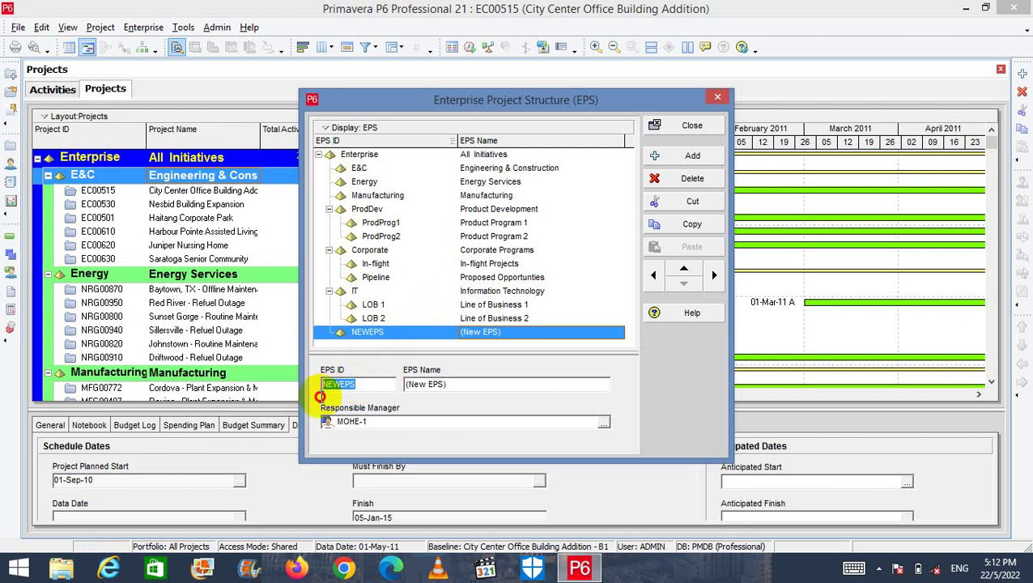
left_click(366, 381)
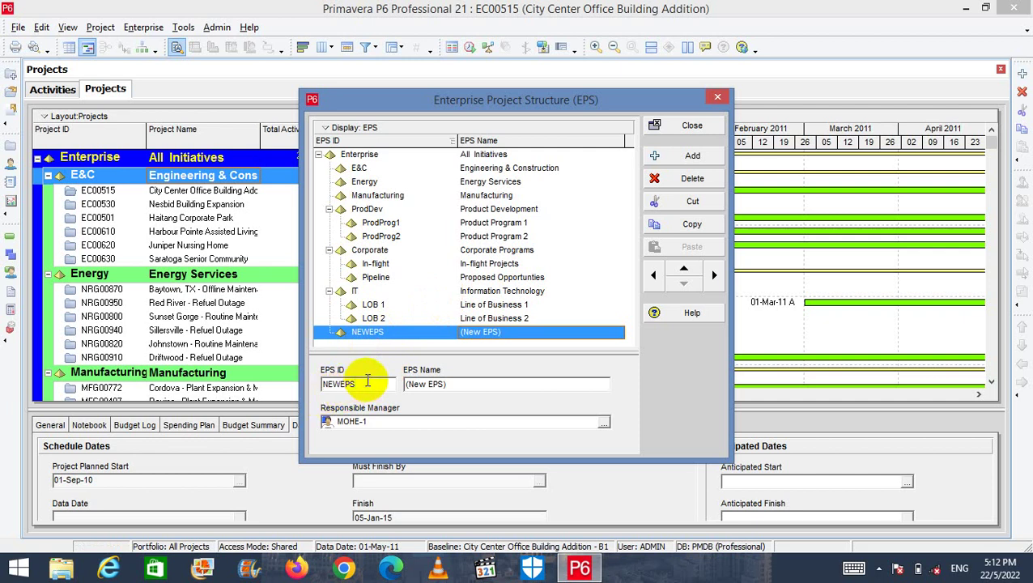
left_click_drag(367, 380, 323, 385)
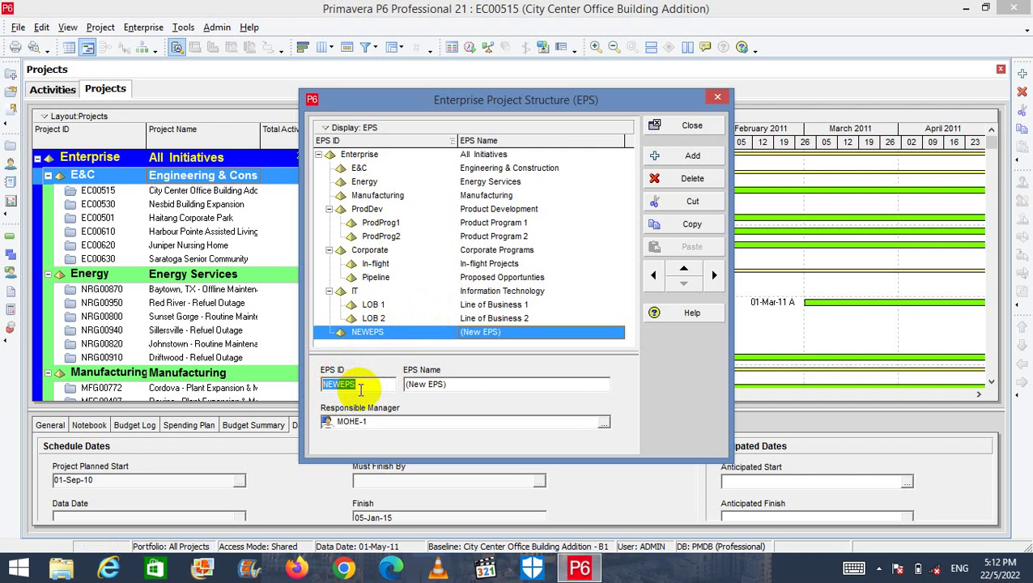
left_click(361, 389)
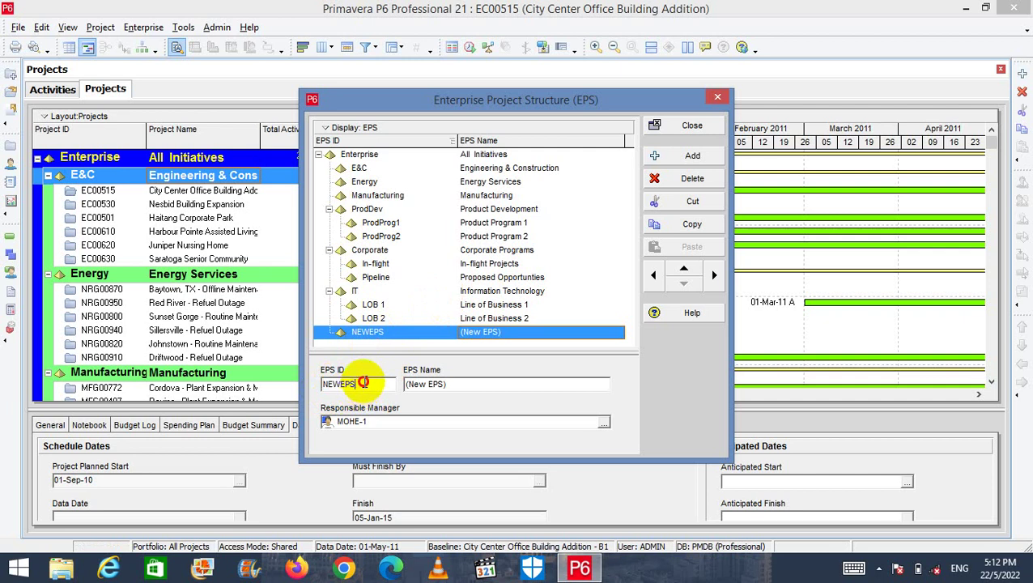
Replace the new EPS element's ID with WS, using the on-screen keyboard.
left_click_drag(369, 383, 318, 386)
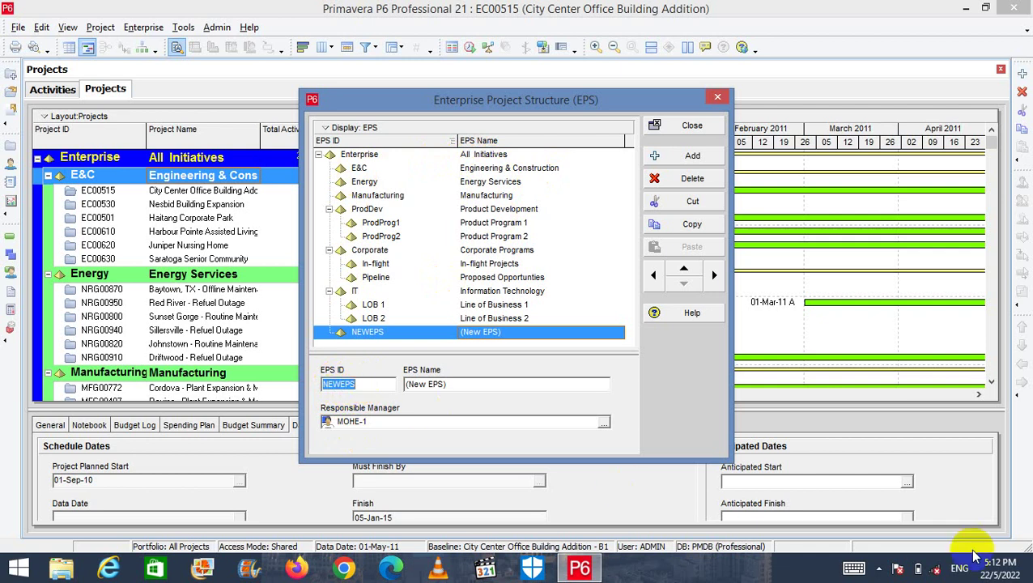
left_click(854, 568)
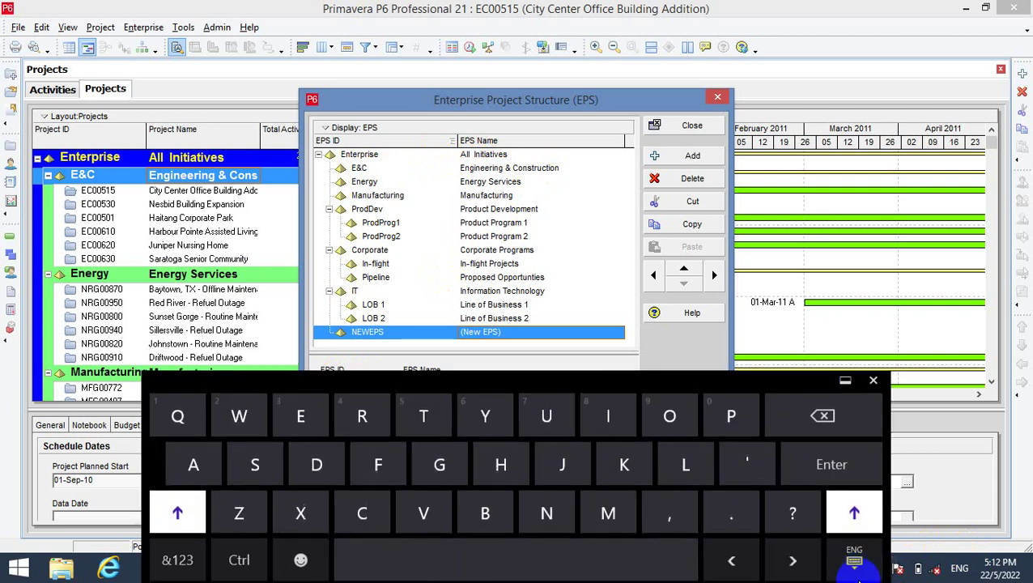
left_click(238, 412)
left_click(193, 497)
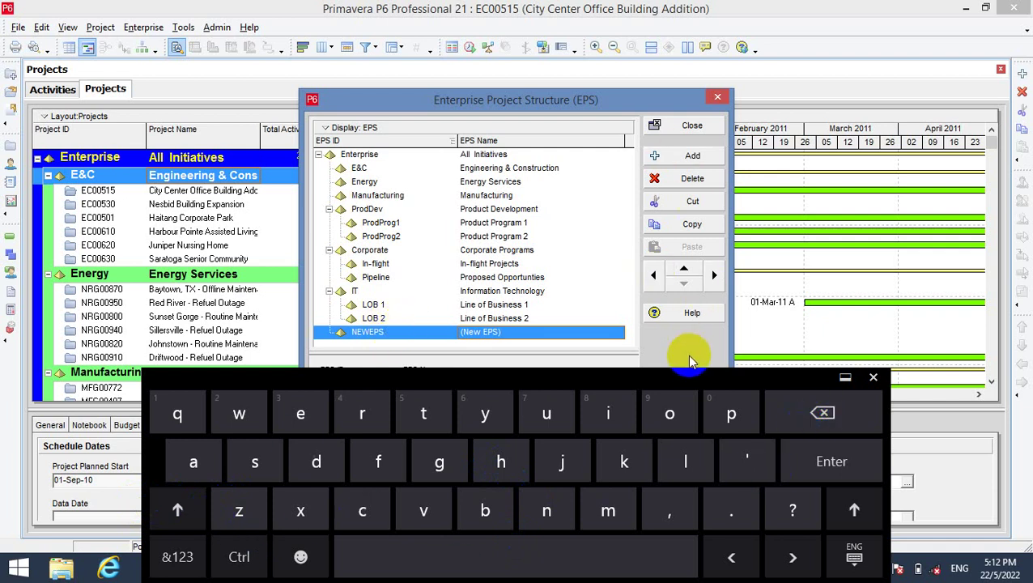
left_click_drag(687, 384, 691, 436)
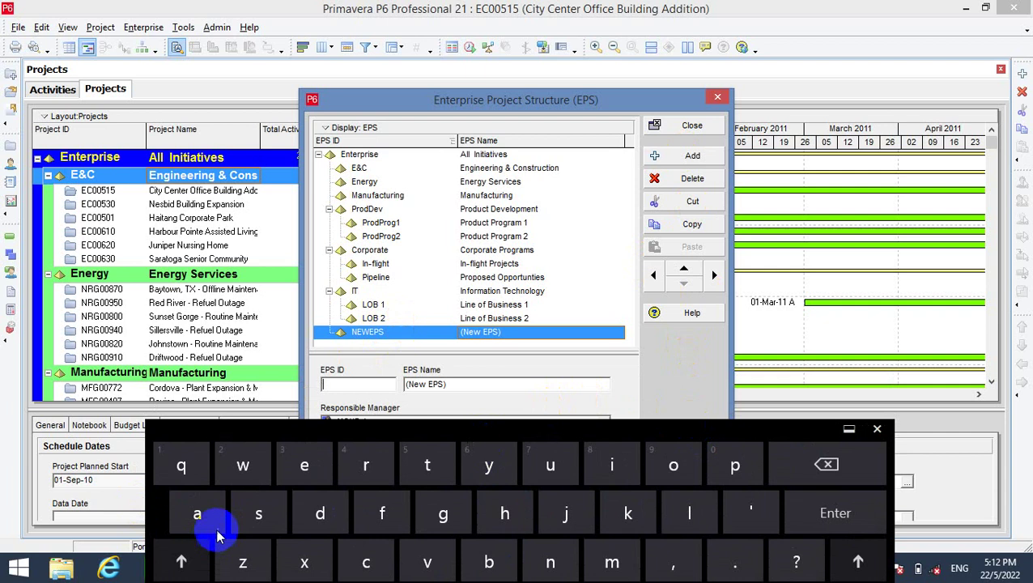
left_click(182, 562)
left_click(243, 464)
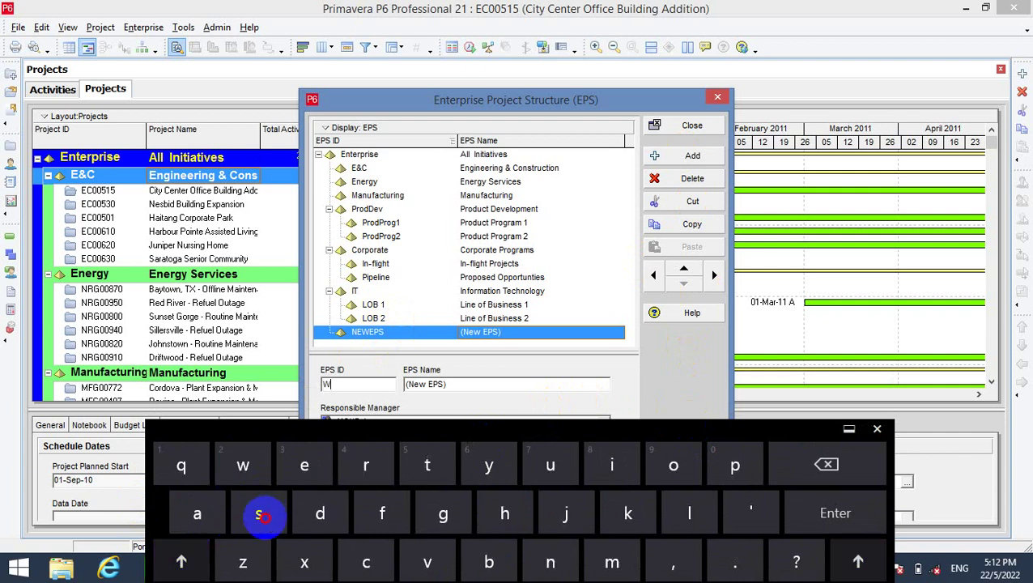
left_click(259, 515)
left_click(826, 465)
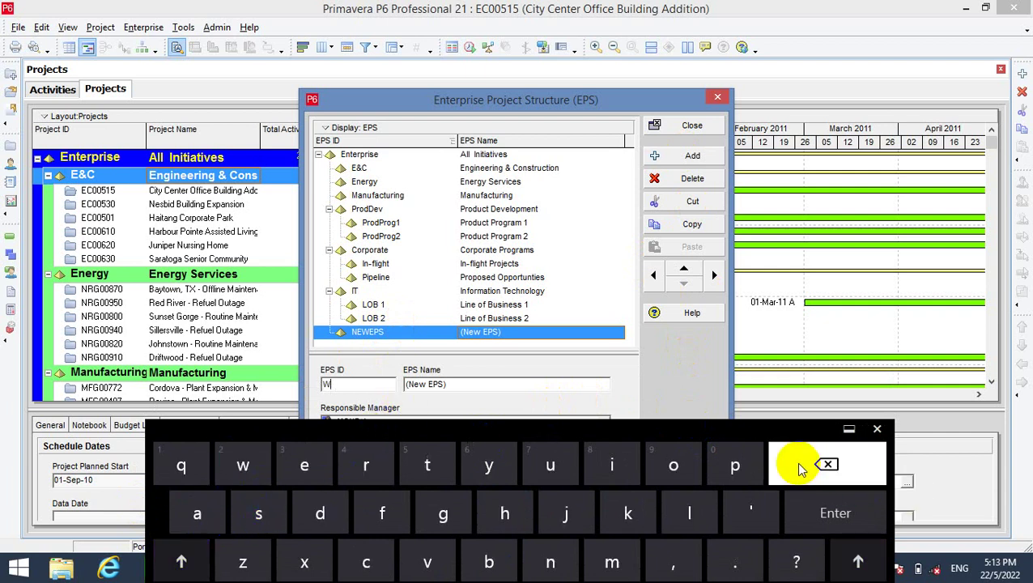
left_click(182, 562)
left_click(271, 510)
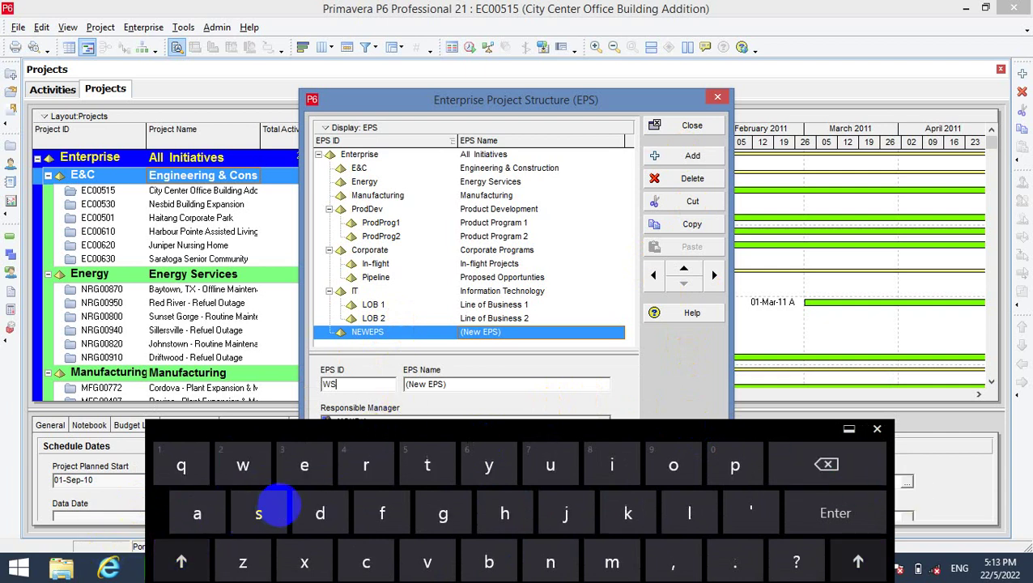
Set the EPS name of the WS element to Water Supply.
left_click(452, 383)
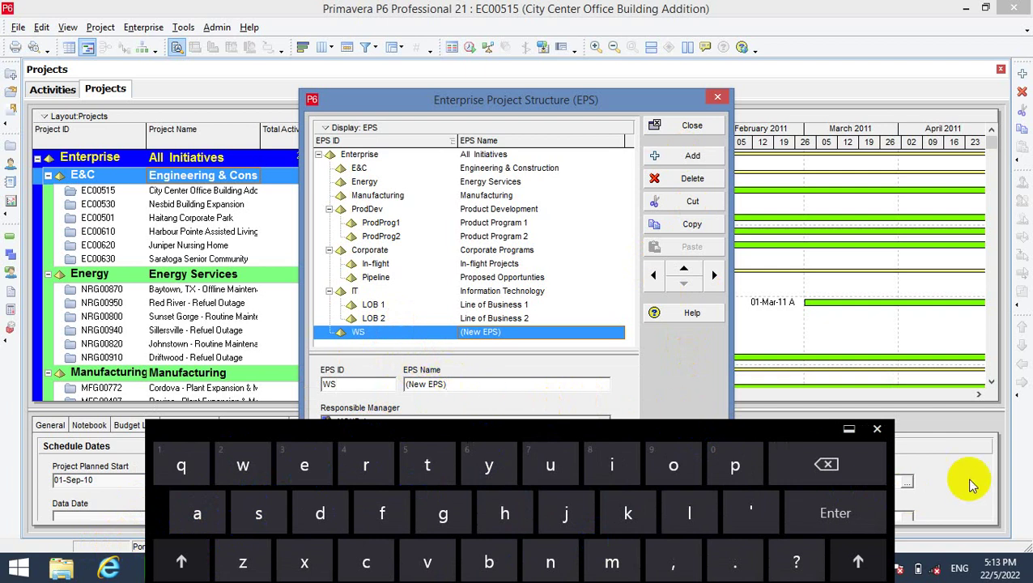
key("BackSpace")
key("BackSpace")
key("BackSpace")
key("BackSpace")
key("BackSpace")
key("BackSpace")
key("BackSpace")
key("BackSpace")
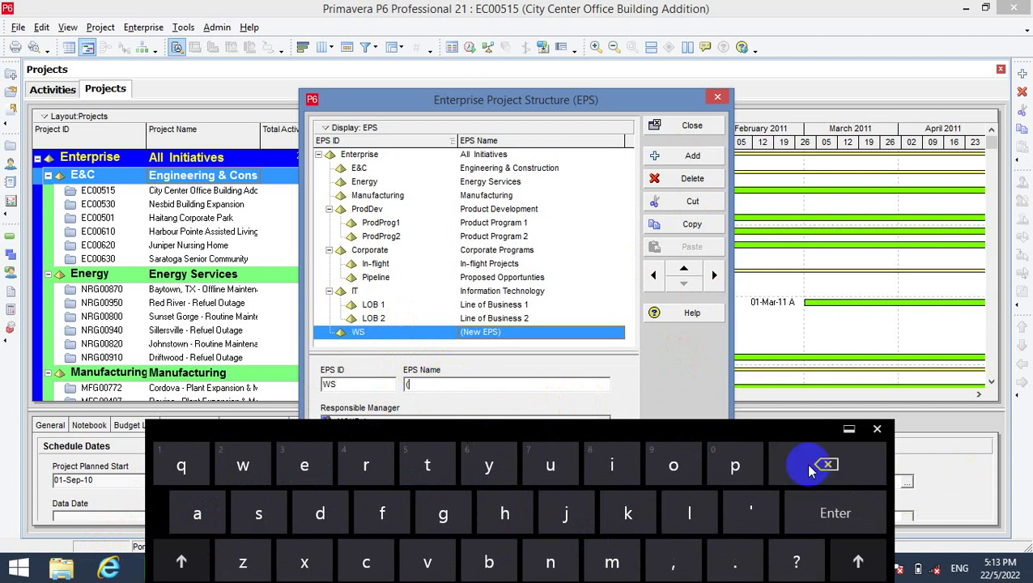
key("BackSpace")
left_click(181, 563)
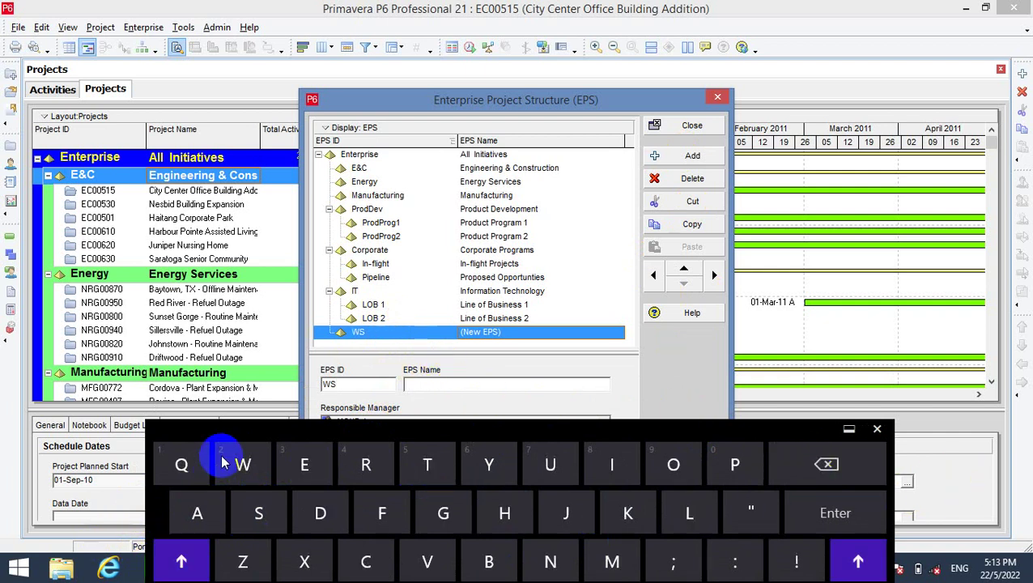
type("Wat")
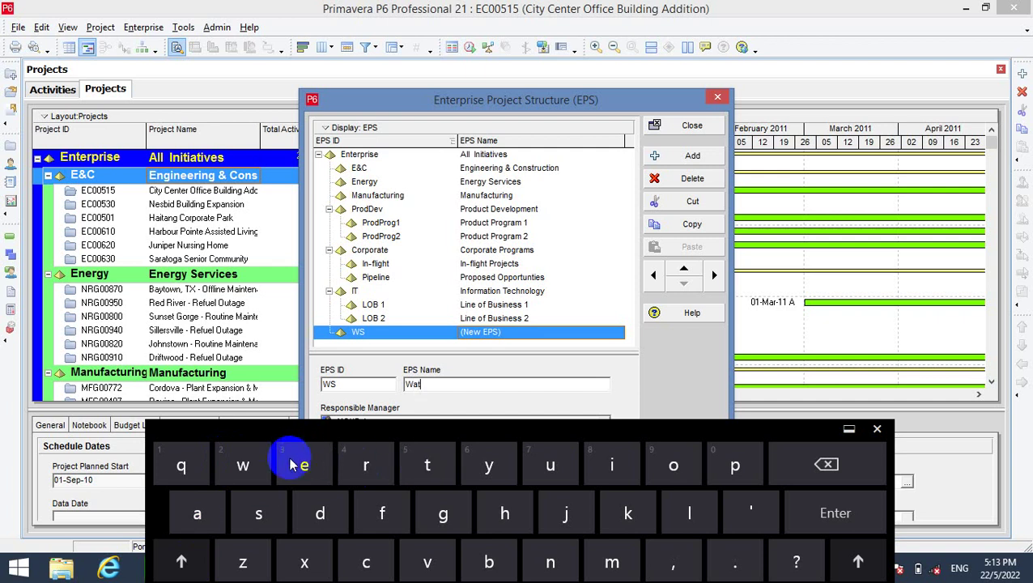
type("er")
left_click(182, 562)
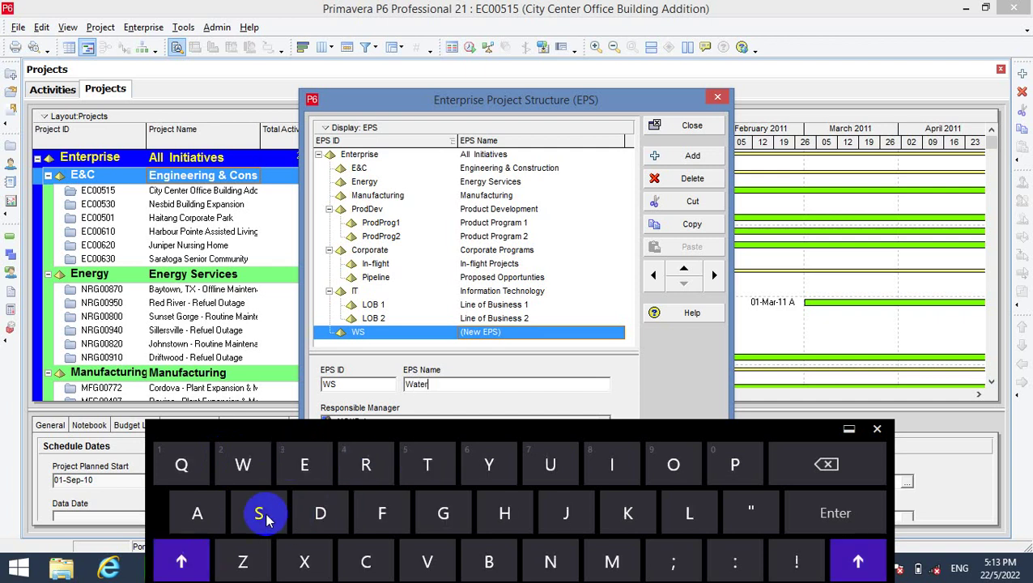
type("Su")
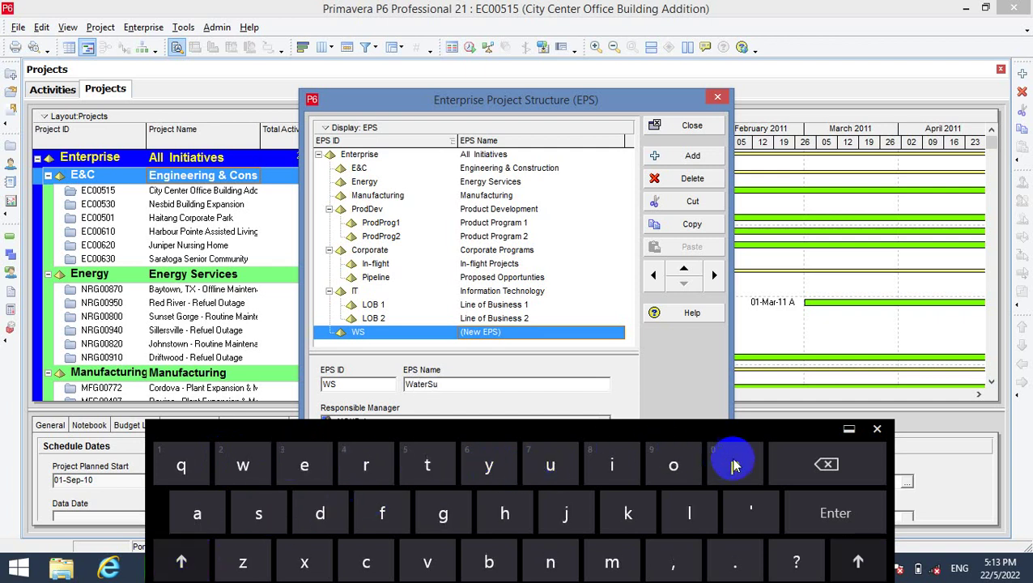
type("pply")
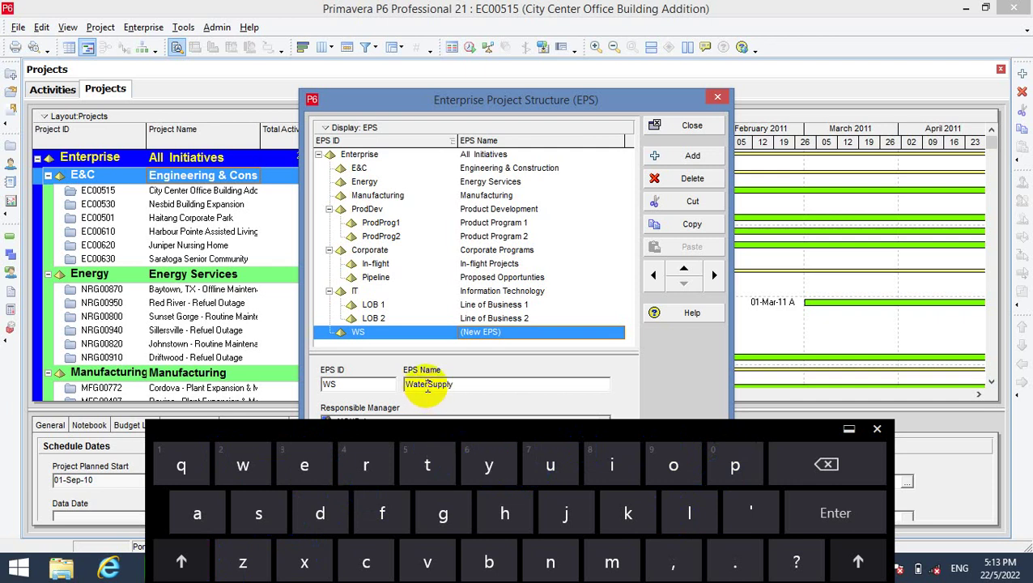
left_click_drag(560, 427, 548, 340)
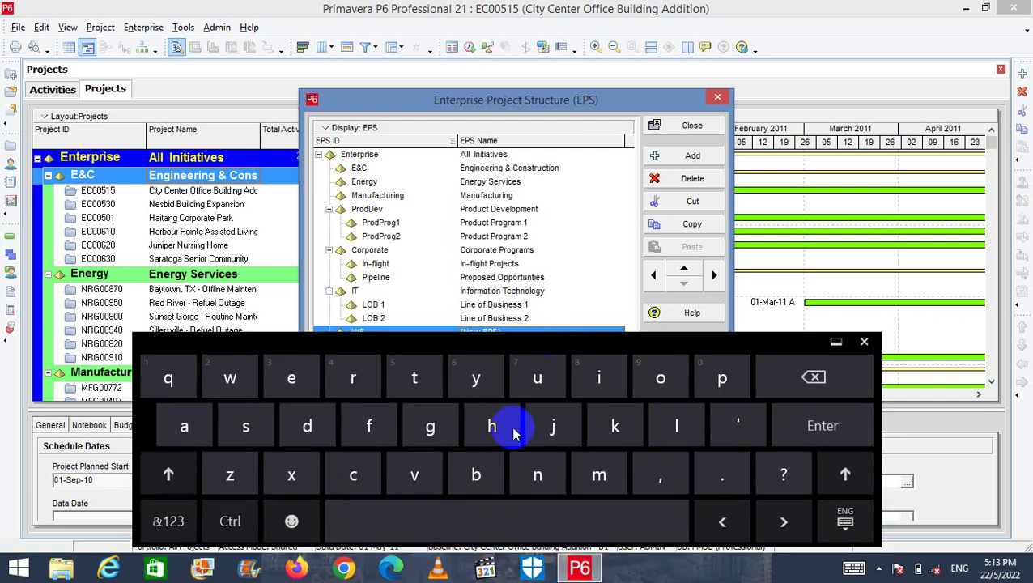
left_click_drag(671, 341, 728, 496)
left_click(625, 403)
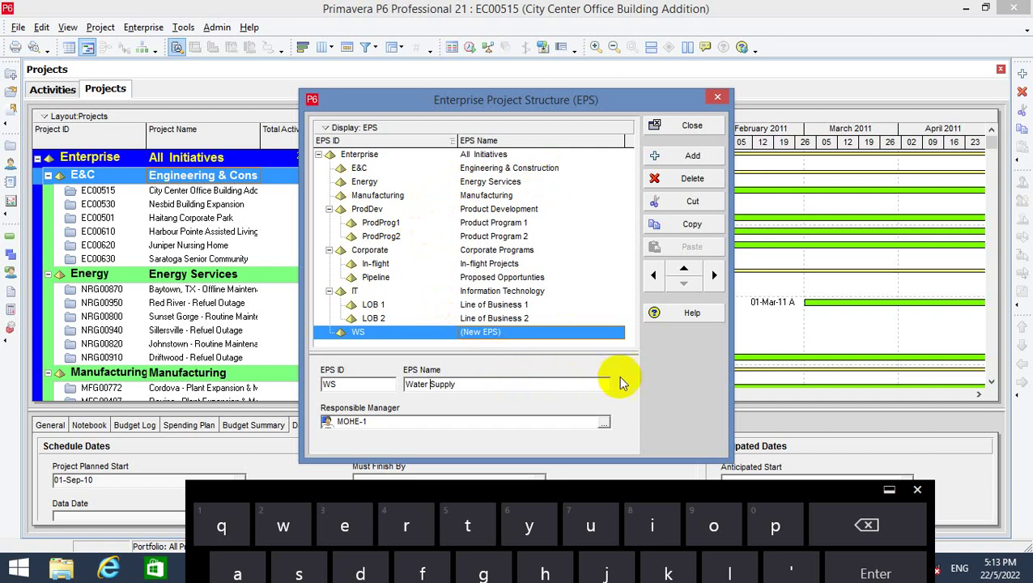
Assign Energy as the responsible manager of the WS Water Supply EPS element.
left_click(563, 291)
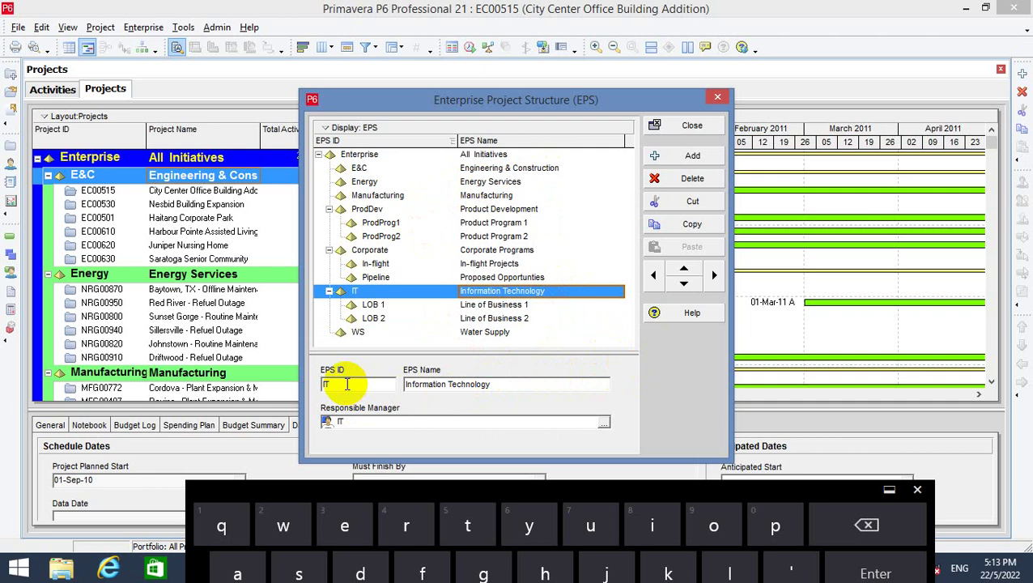
left_click(358, 334)
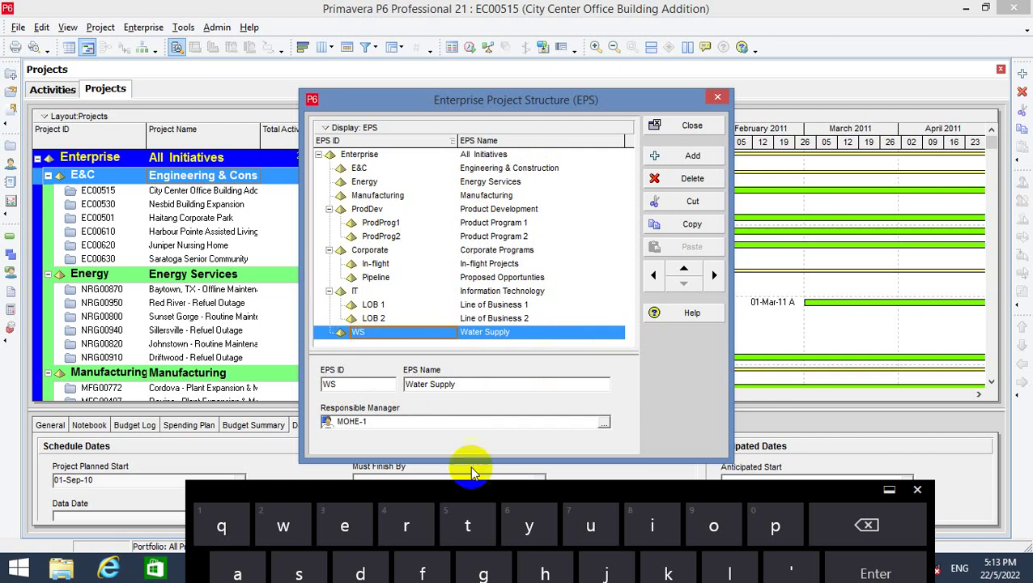
left_click(604, 422)
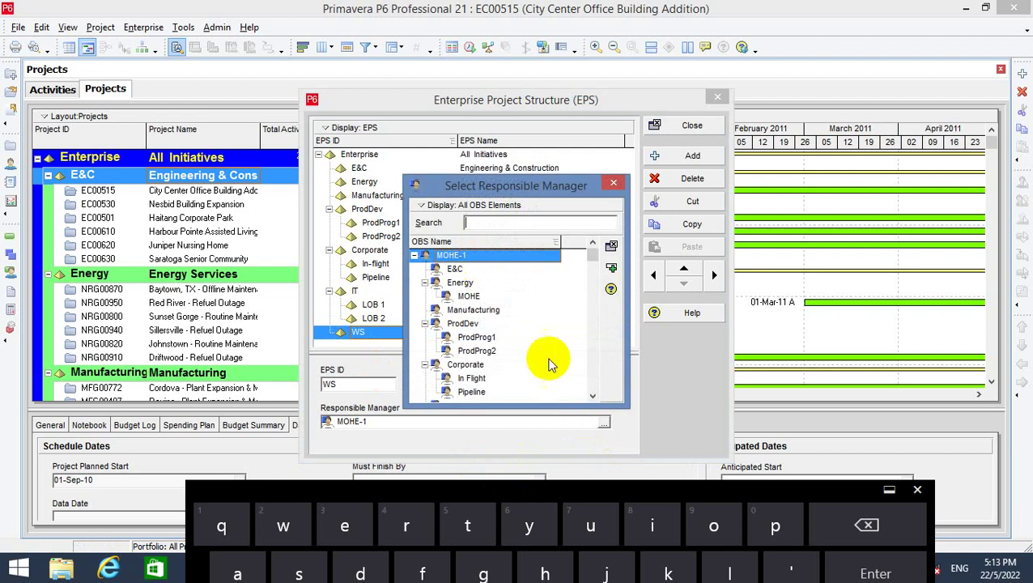
left_click(594, 396)
left_click(594, 396)
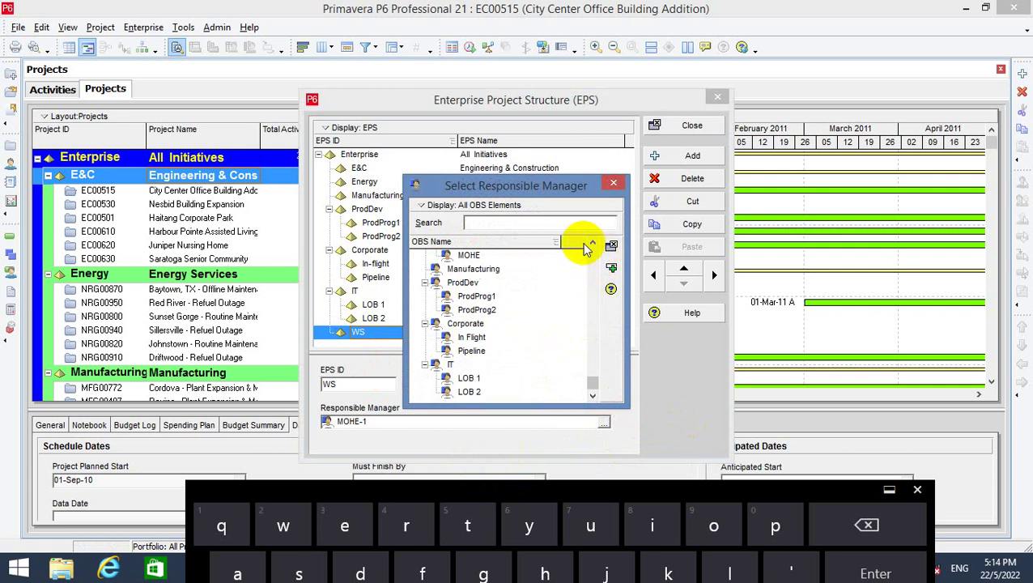
left_click(593, 244)
left_click(593, 243)
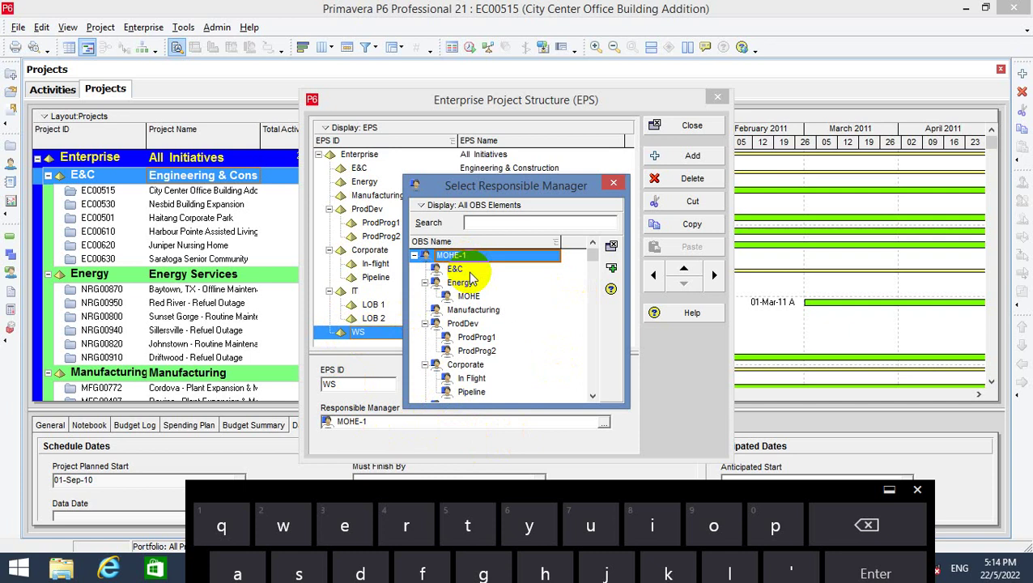
scroll(502, 363, "down", 1)
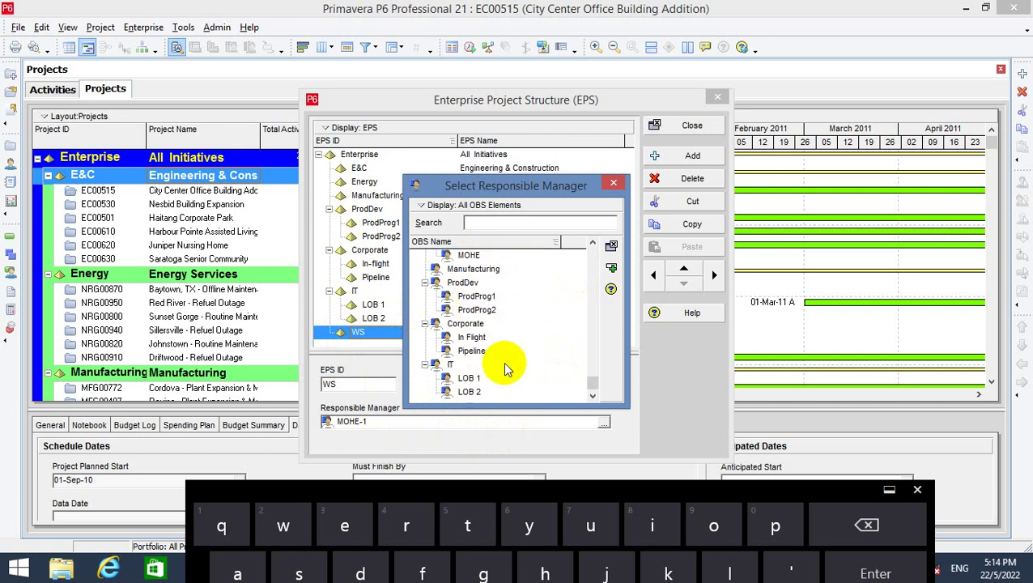
scroll(503, 365, "up", 1)
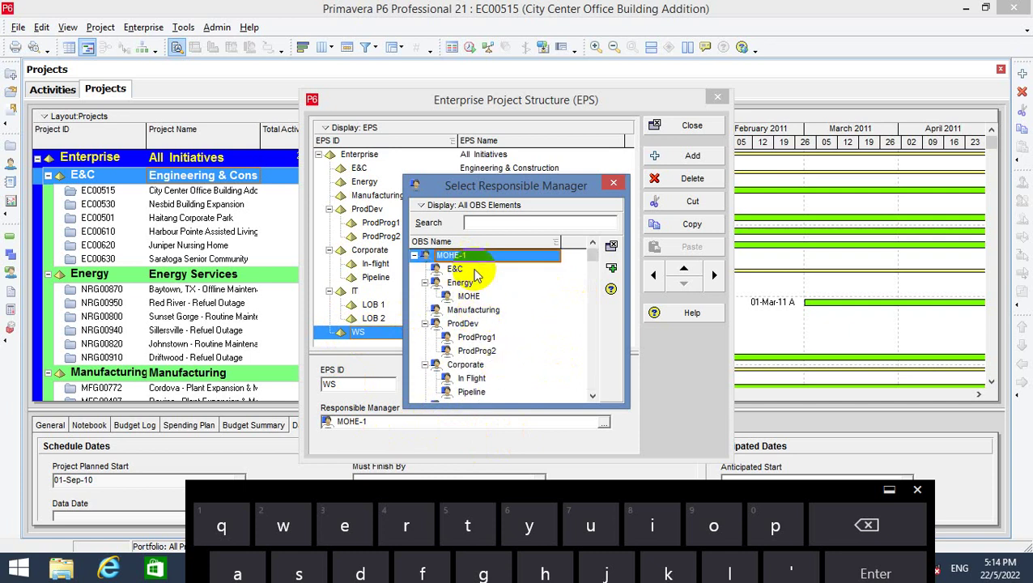
left_click(464, 284)
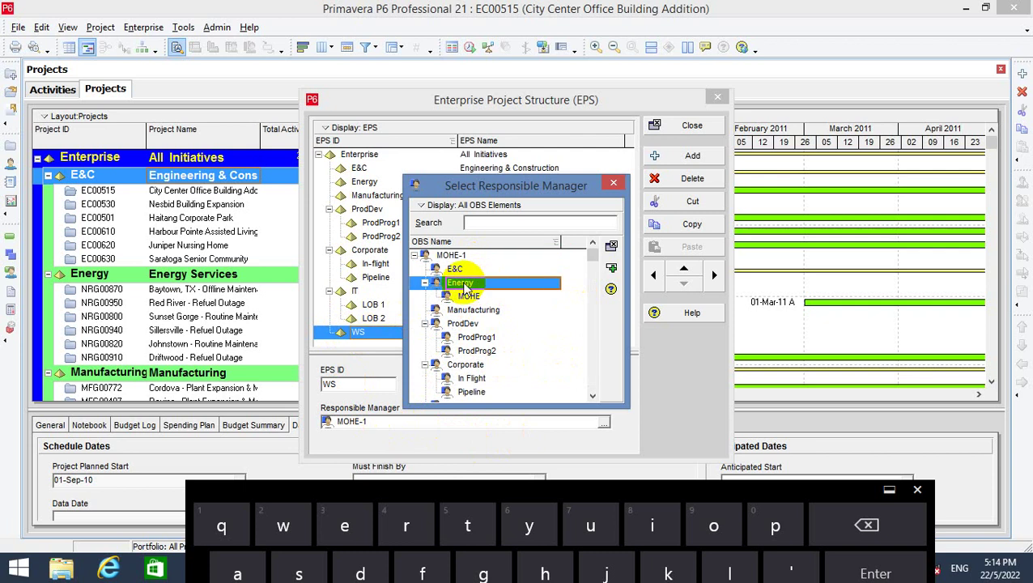
right_click(466, 287)
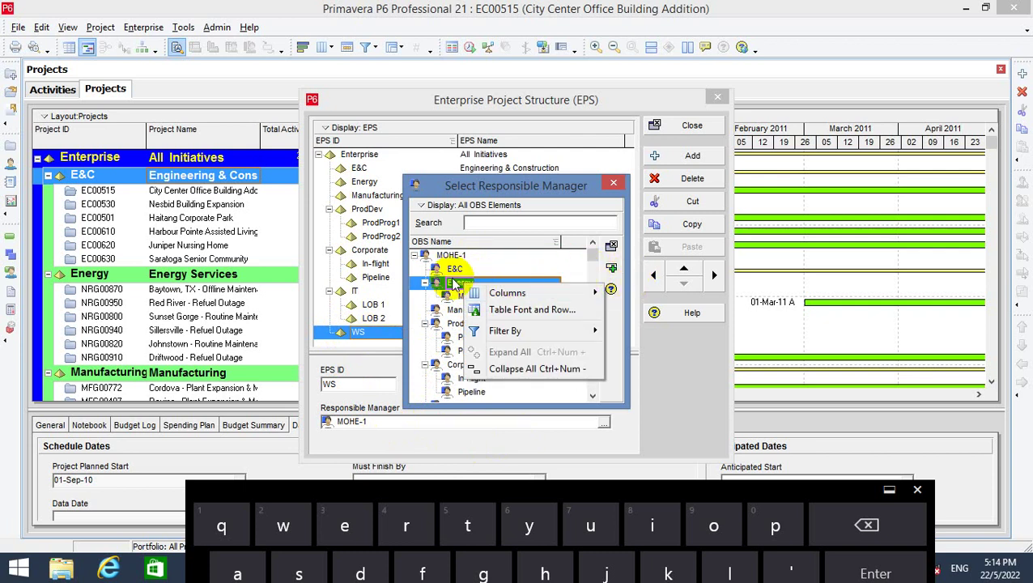
left_click(456, 283)
left_click(611, 268)
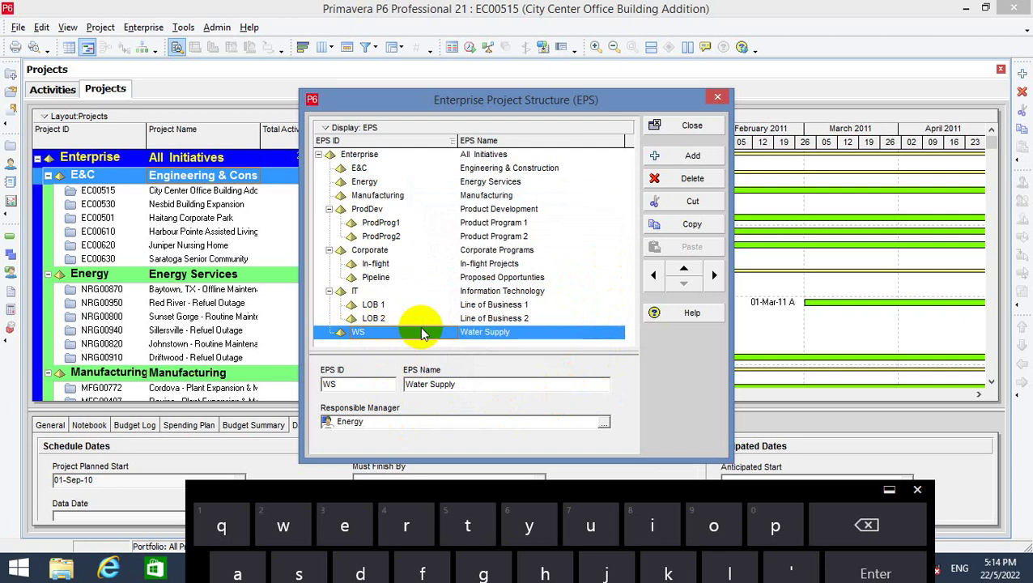
Display the EPS as a chart and enlarge its window so that all element boxes are readable.
left_click(346, 130)
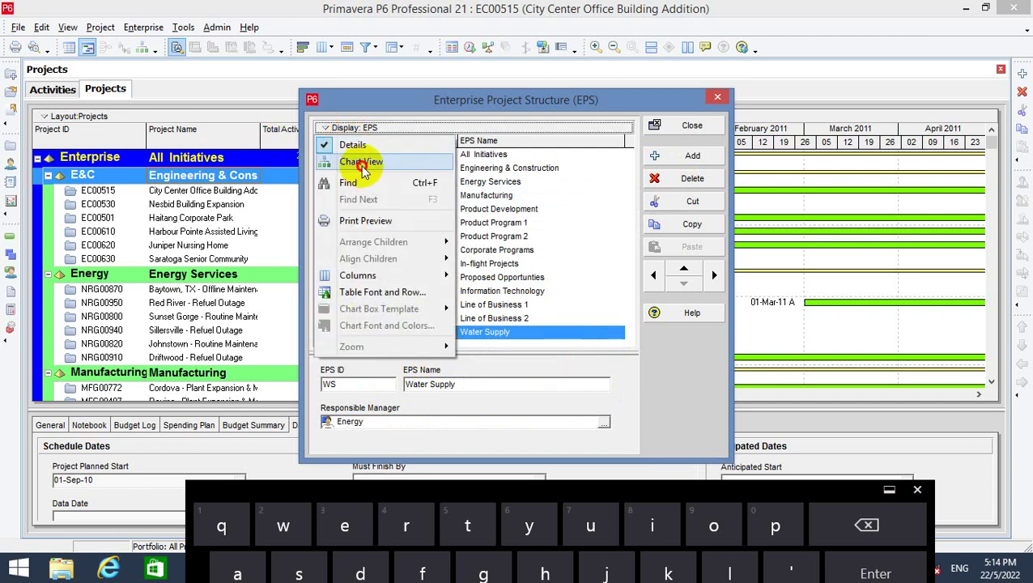
left_click(360, 161)
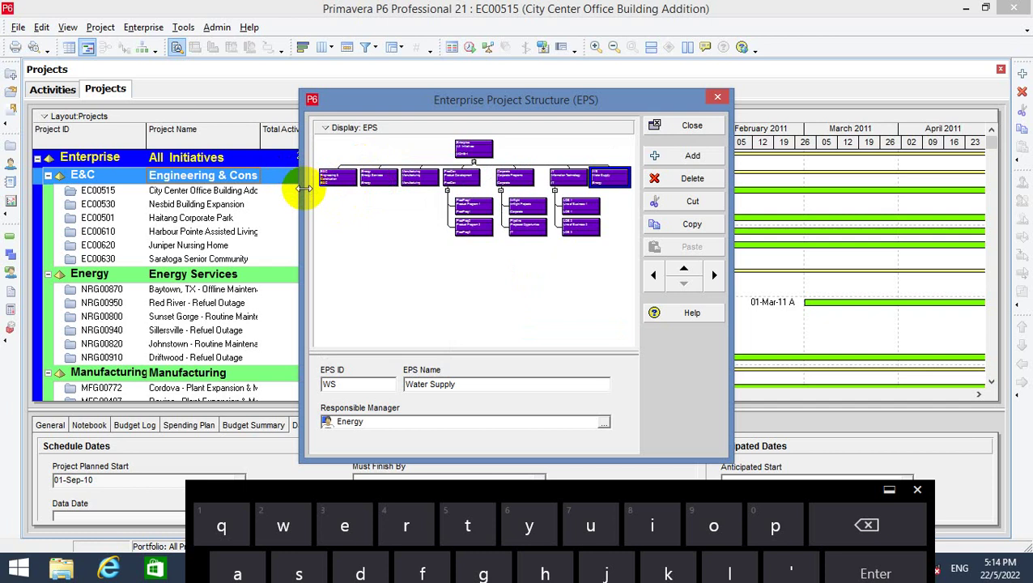
left_click_drag(304, 188, 25, 267)
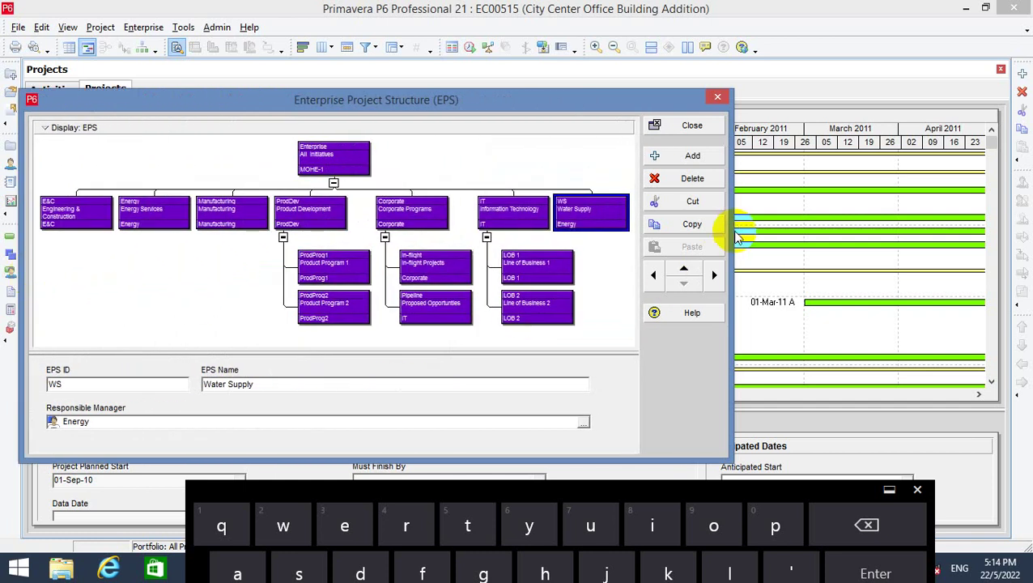
left_click_drag(731, 227, 1017, 231)
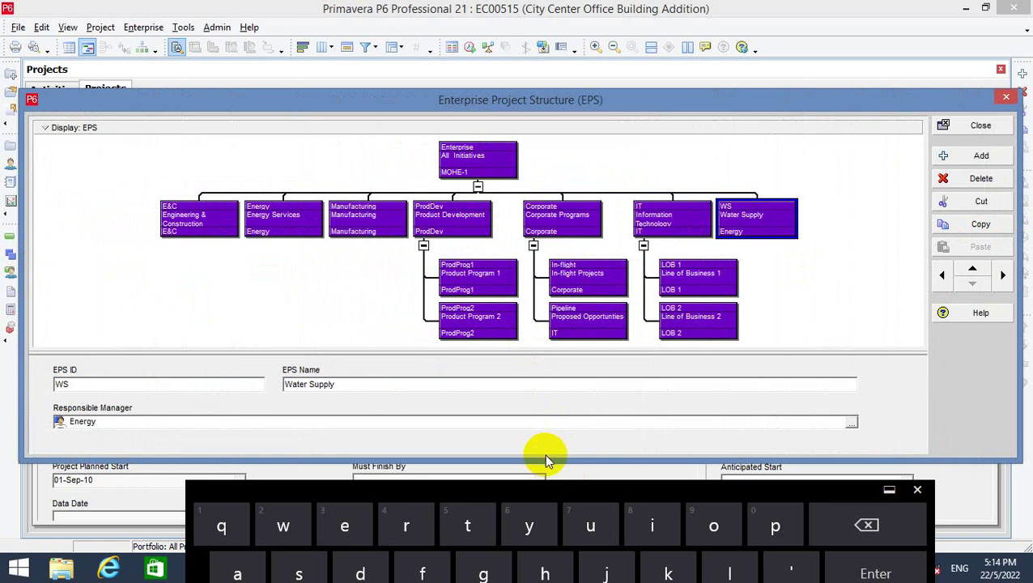
left_click_drag(563, 459, 577, 530)
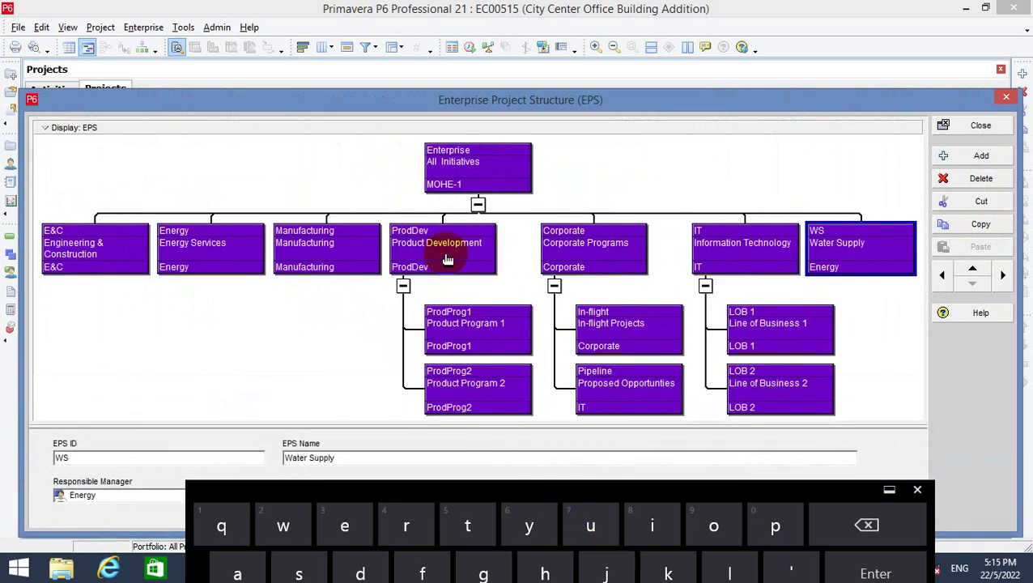
Move the on-screen keyboard out of the way and add a new EPS element at the same level as Engineering & Construction.
left_click(490, 186)
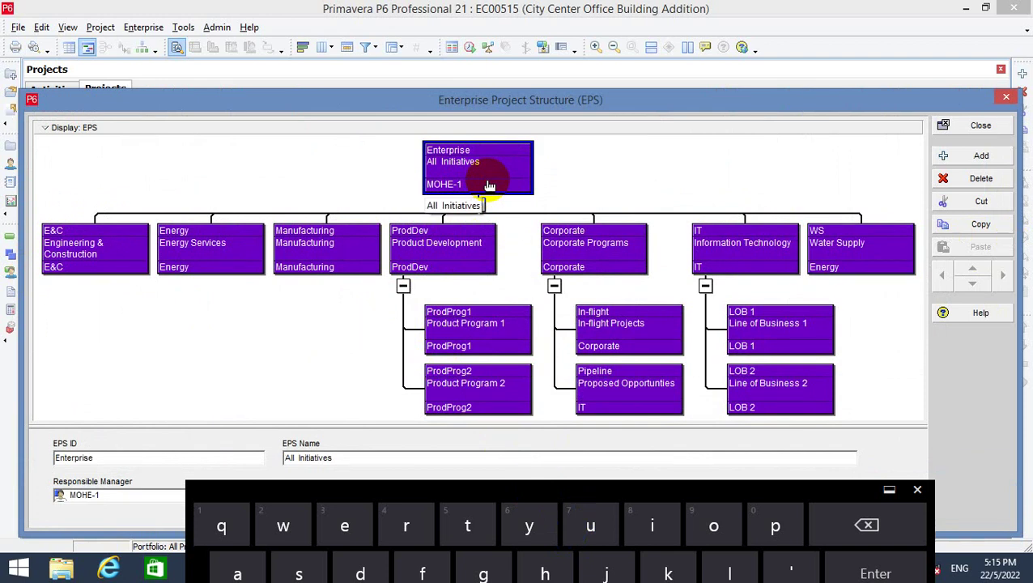
left_click(101, 252)
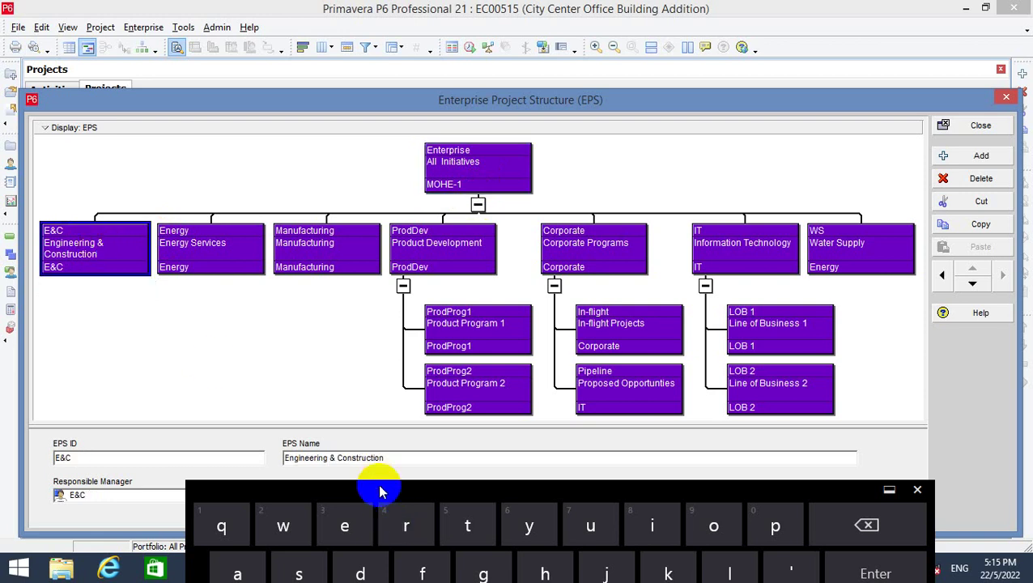
left_click_drag(380, 491, 385, 579)
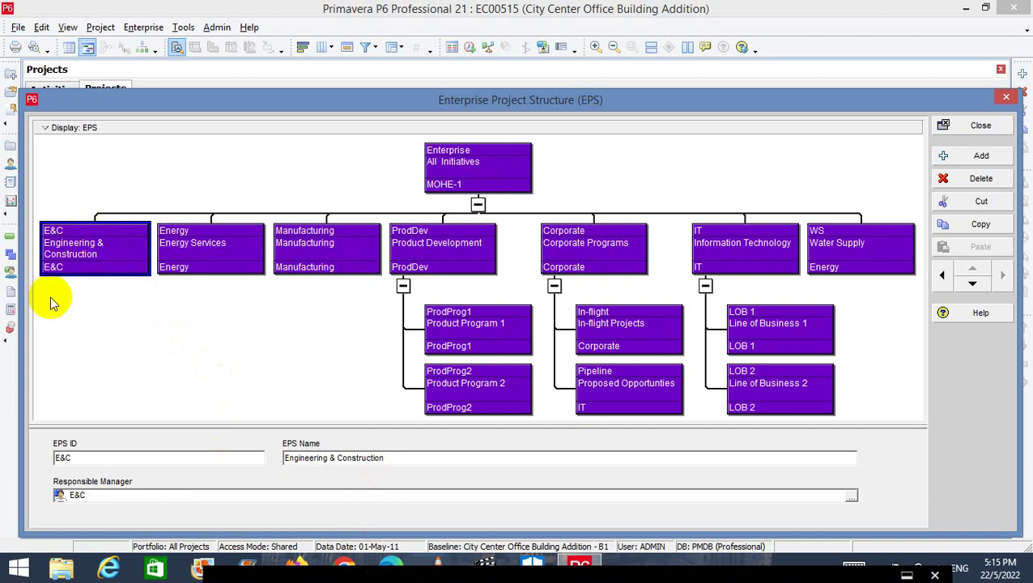
left_click(958, 161)
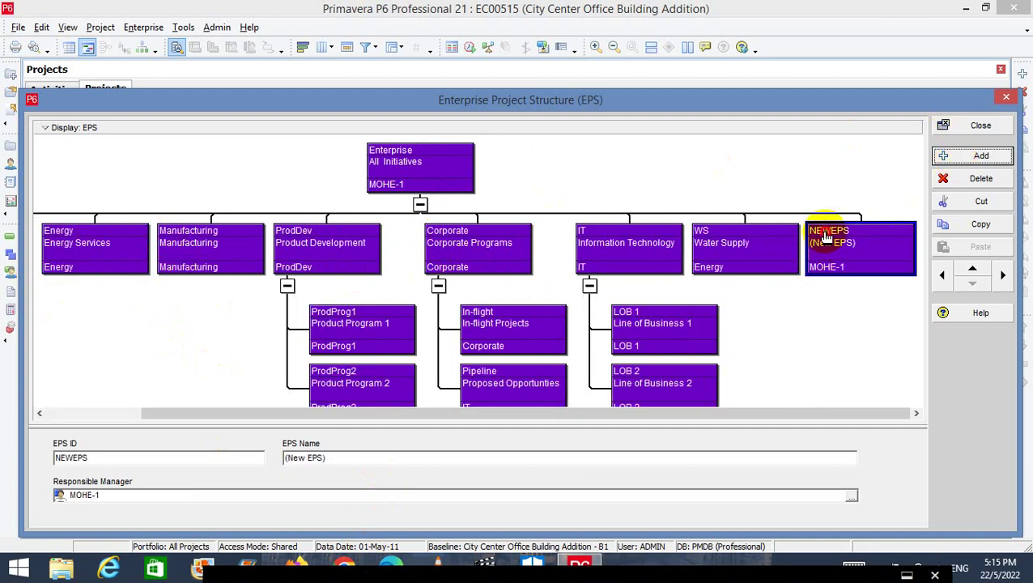
left_click(826, 235)
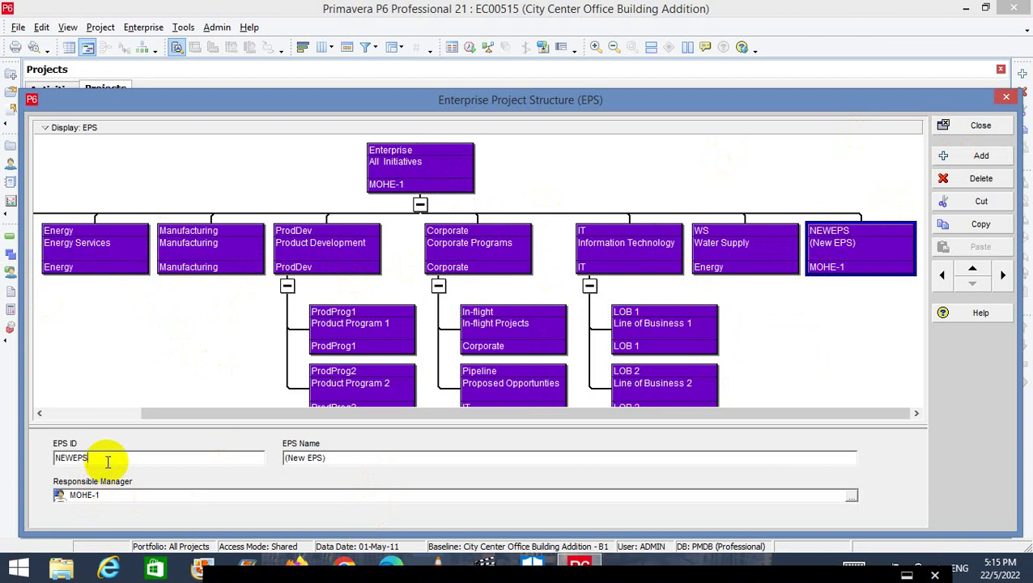
Replace the new EPS element's ID with km.
left_click_drag(108, 462, 3, 463)
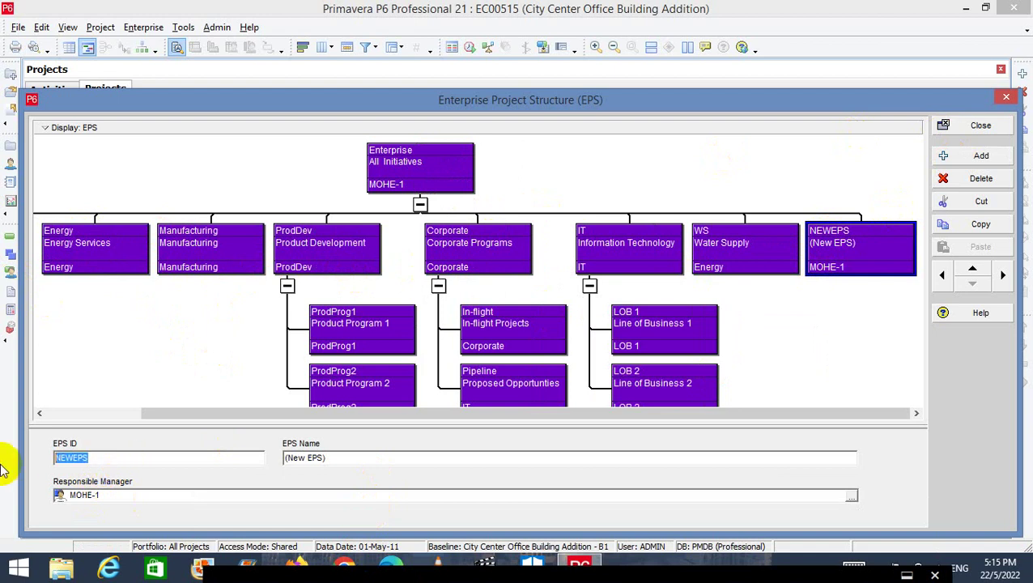
type("k")
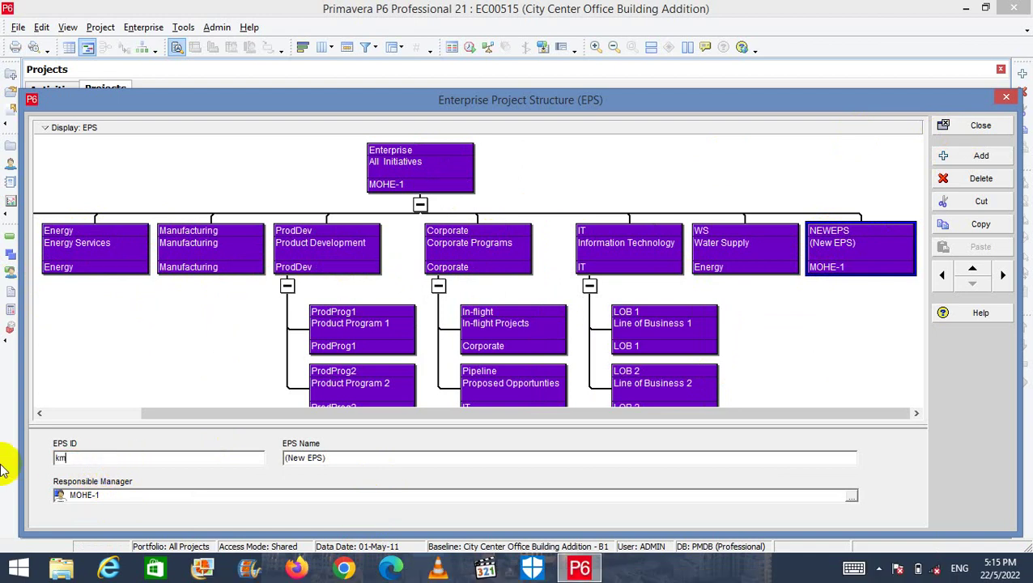
type("m")
left_click_drag(82, 459, 35, 462)
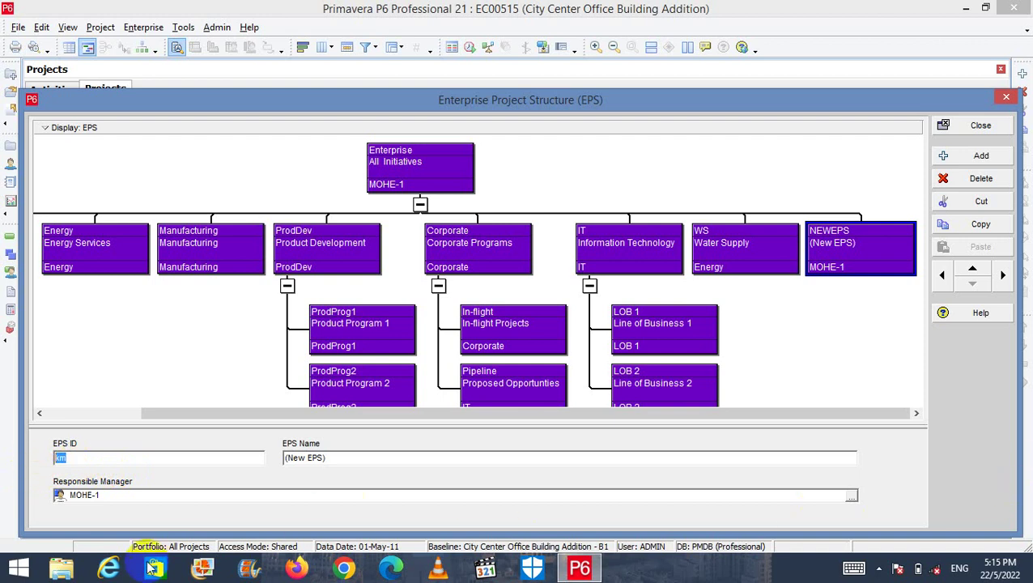
Search Windows for "Mag" and launch the Magnifier.
left_click(17, 568)
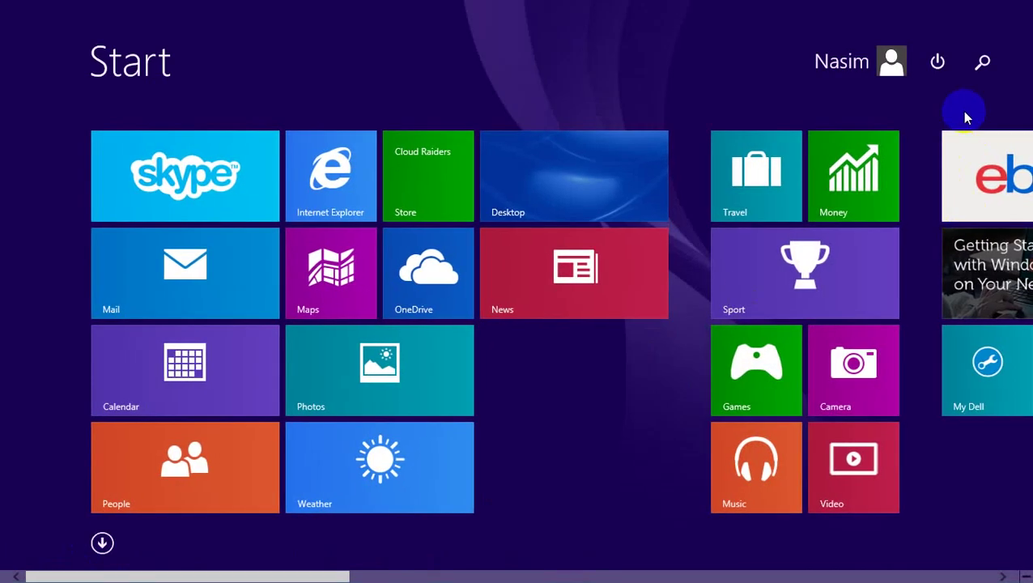
left_click(983, 61)
left_click(934, 98)
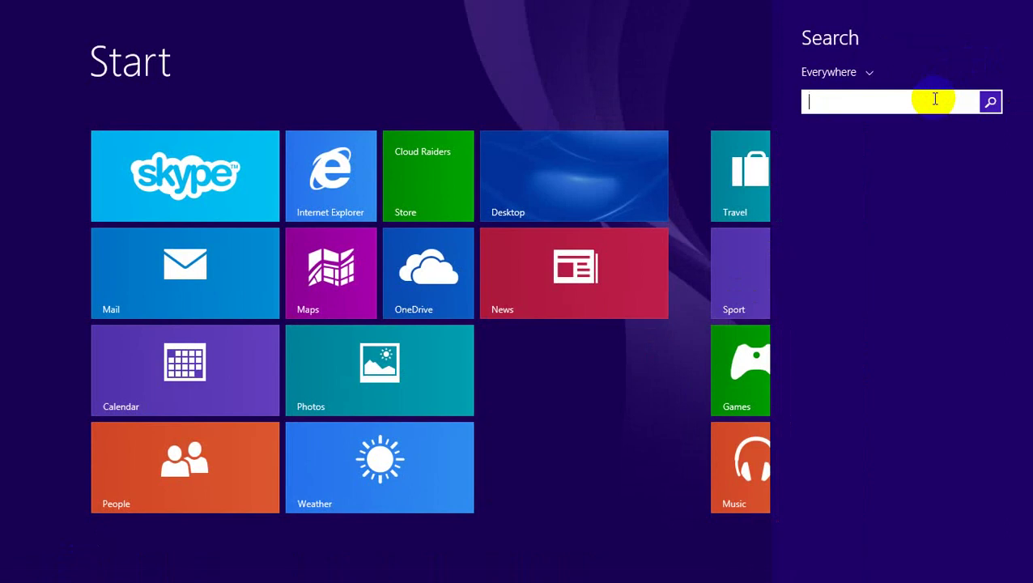
type("M")
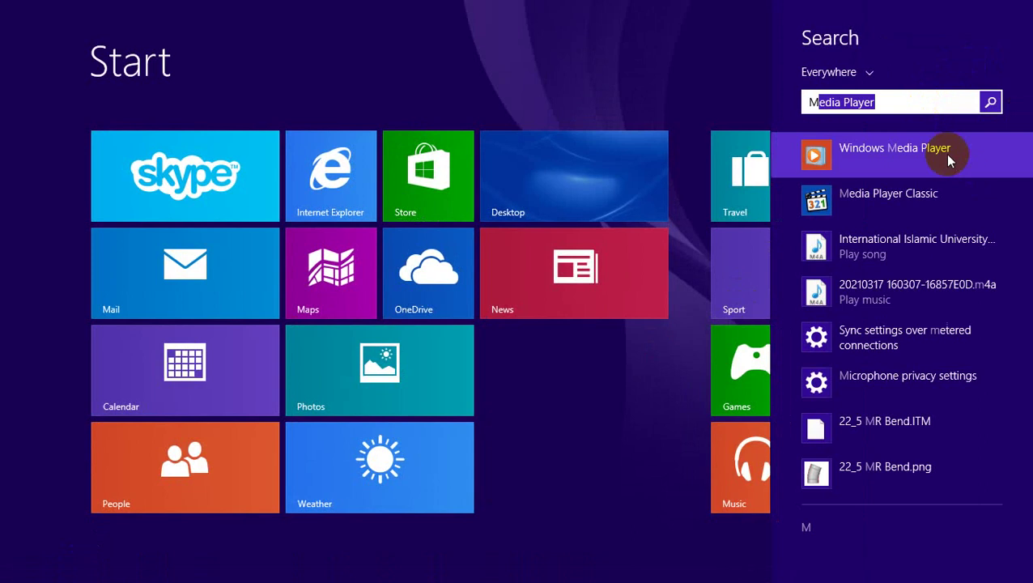
type("a")
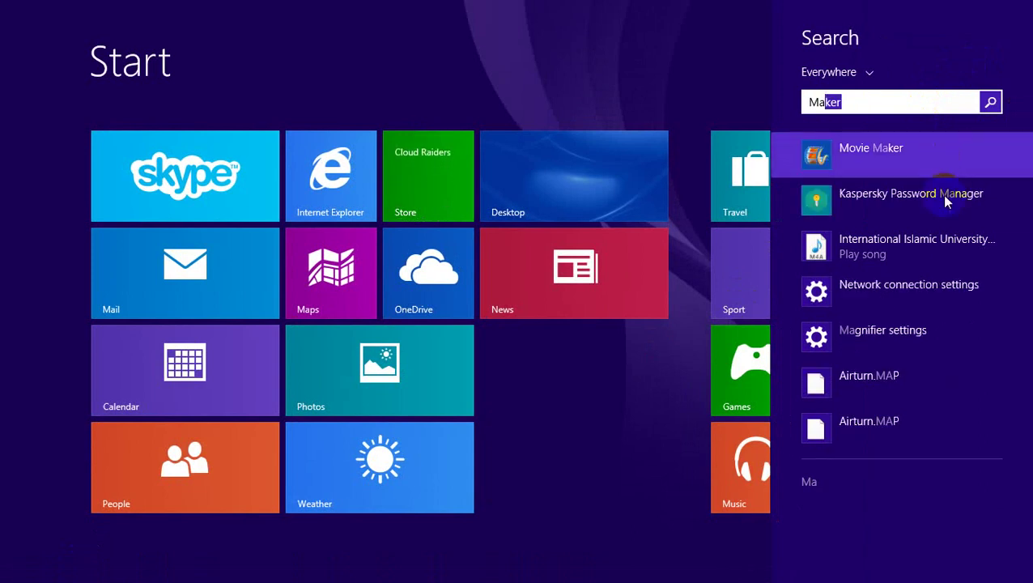
type("g")
left_click(929, 161)
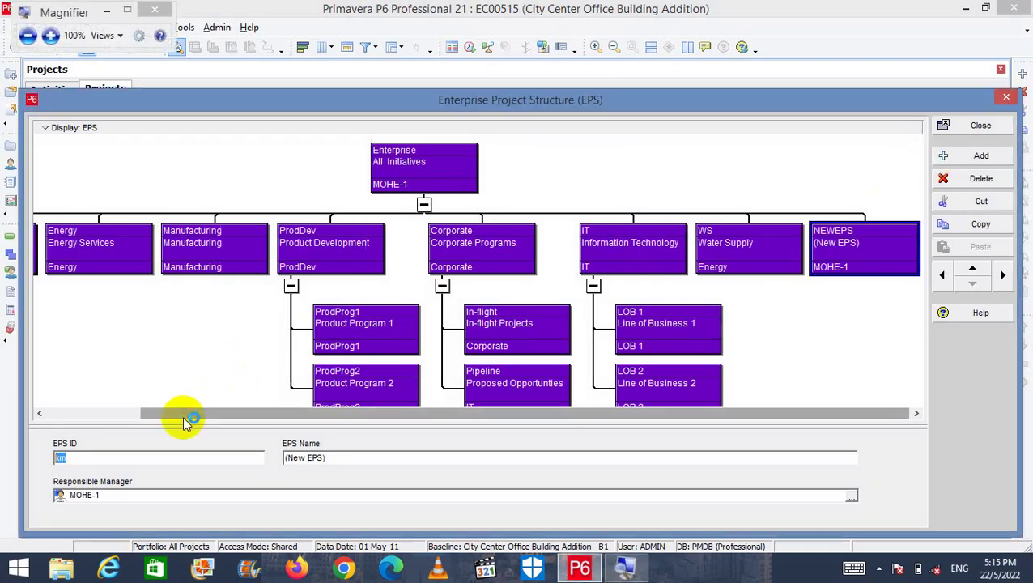
Clear the element selection in the EPS chart and enlarge the screen view with Magnifier.
left_click_drag(184, 414, 182, 436)
left_click(77, 460)
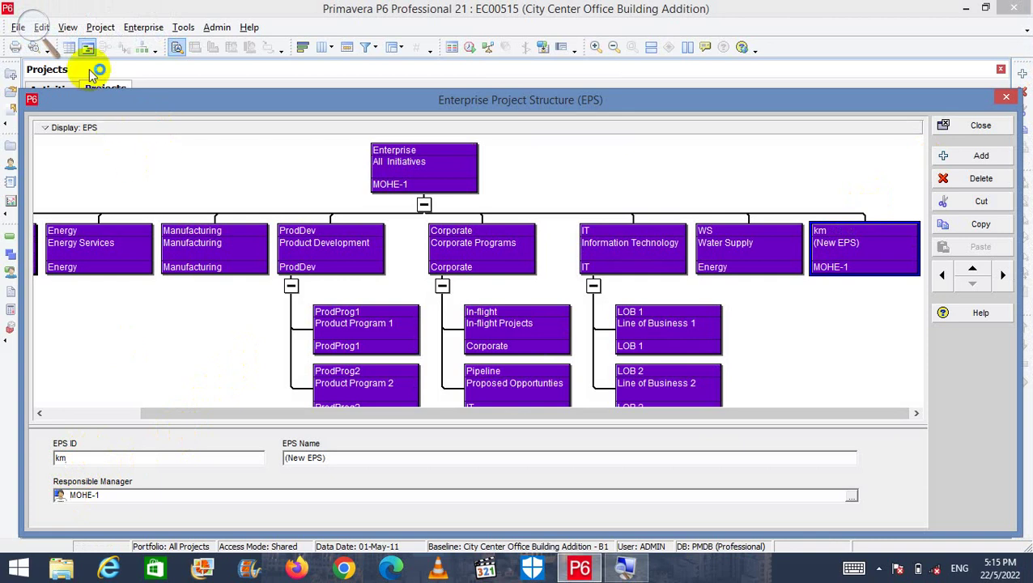
left_click(77, 391)
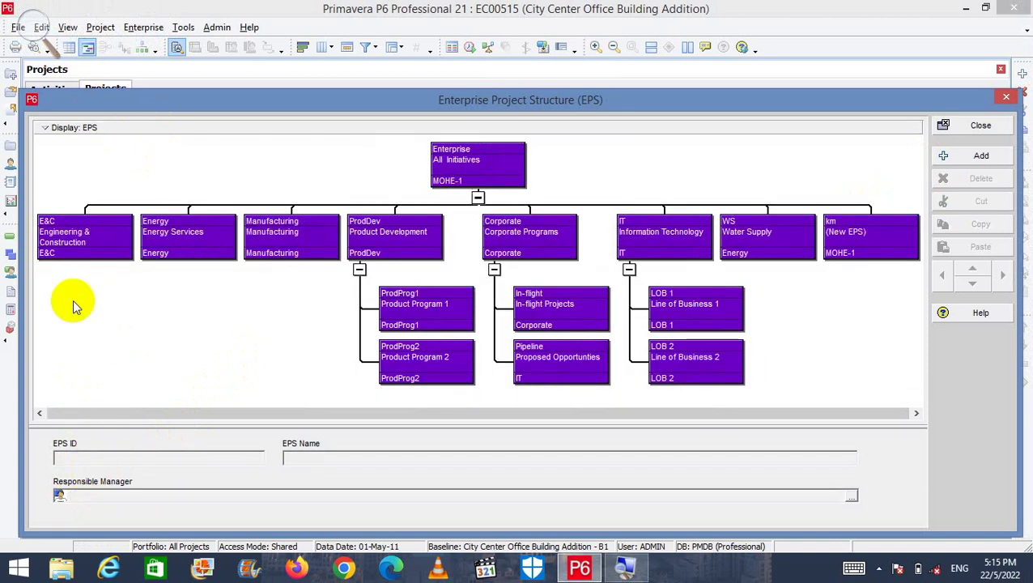
left_click(29, 33)
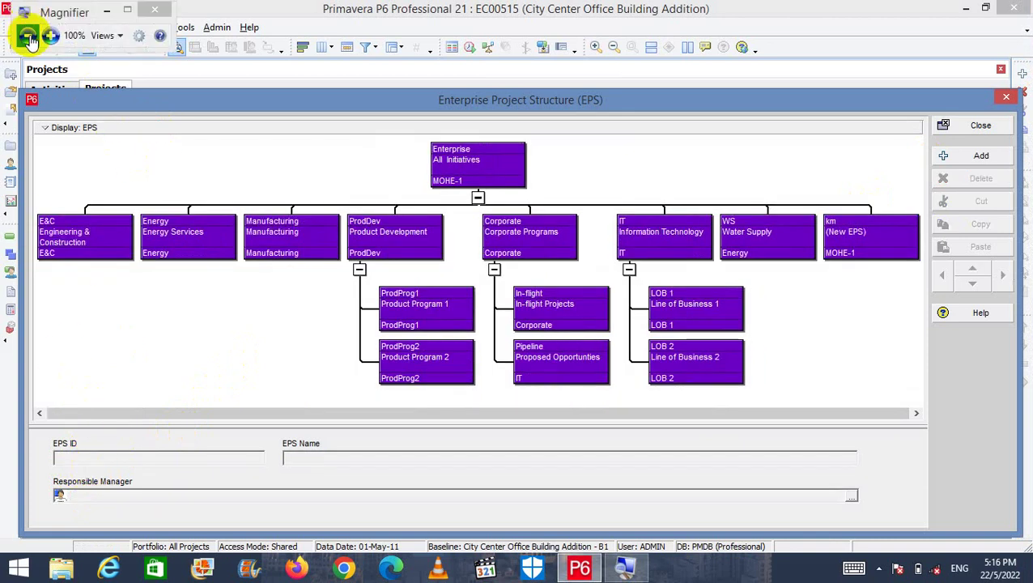
left_click(50, 36)
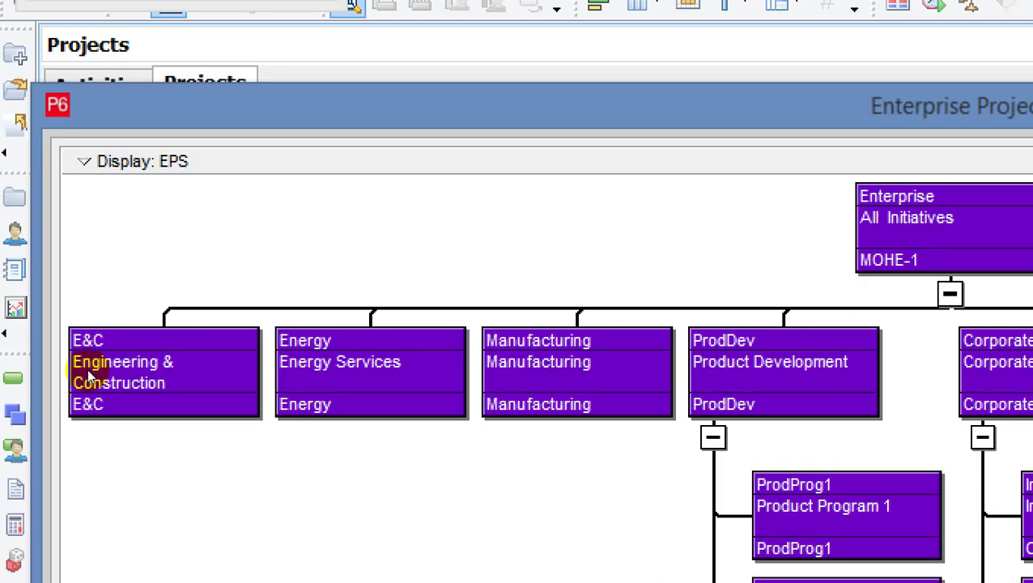